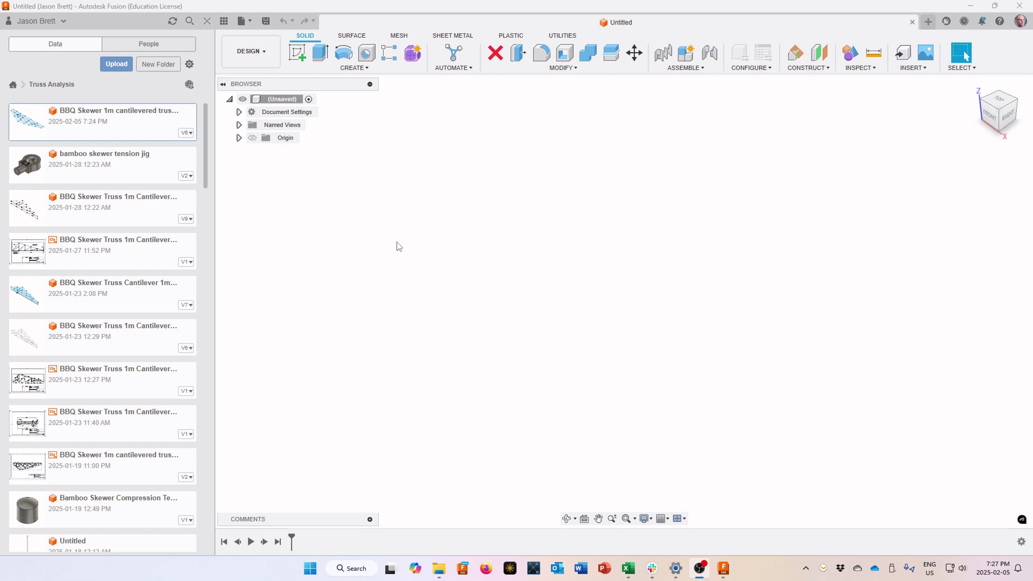
# Step: Add a user parameter named smallSkewer with unit mm and expression 3.2
pyautogui.click(569, 72)
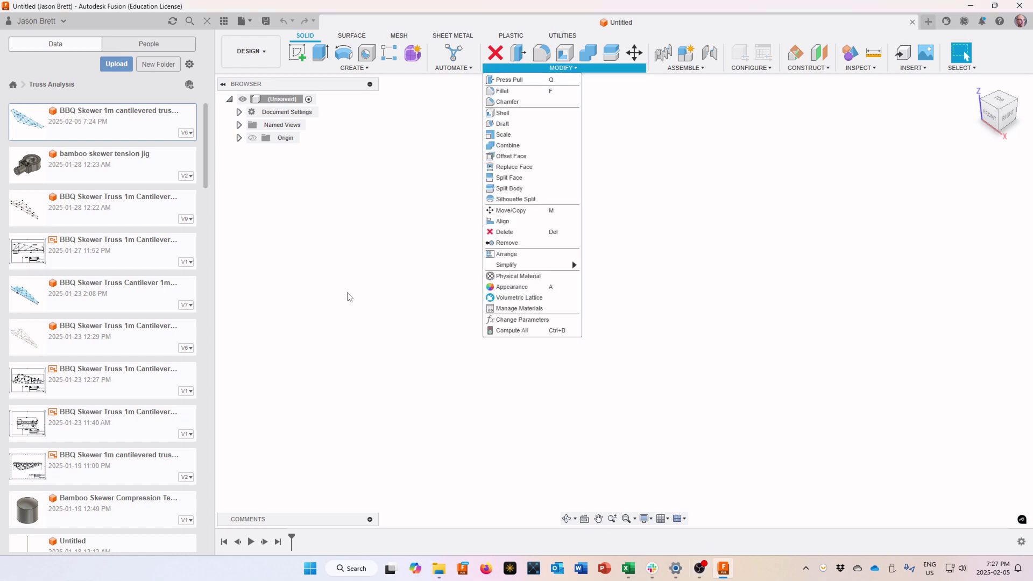
pyautogui.click(515, 321)
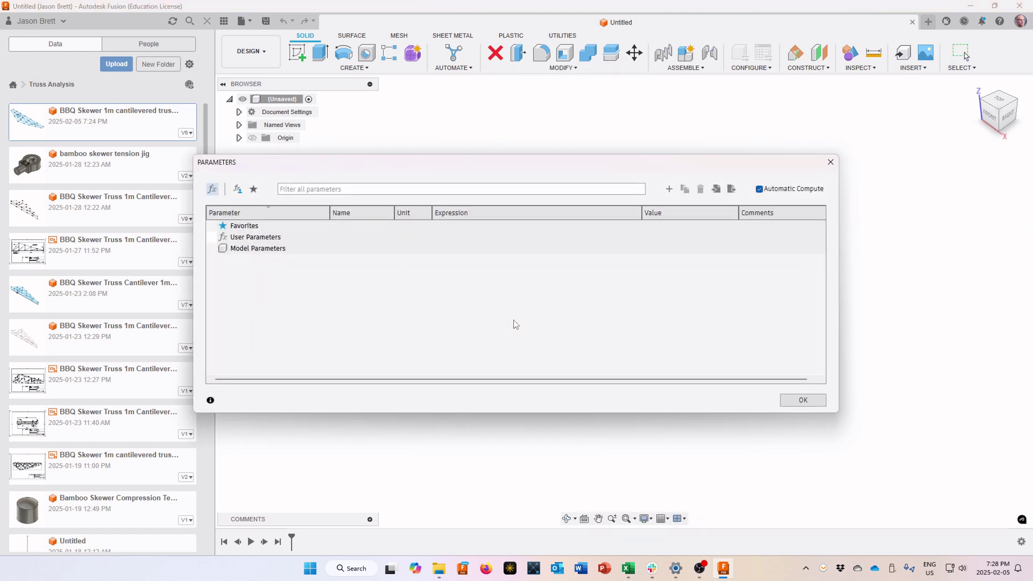
pyautogui.click(669, 189)
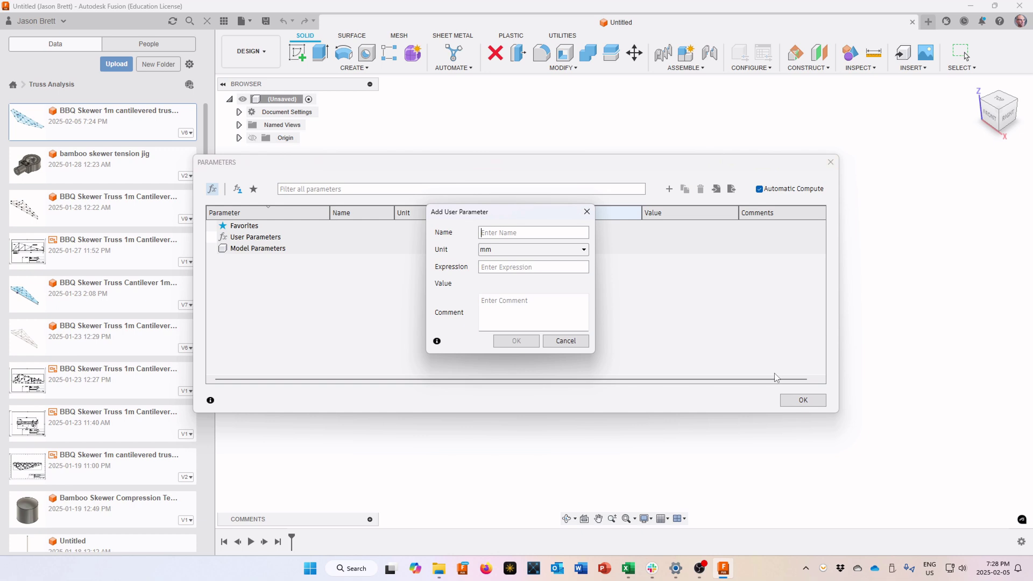
pyautogui.write('smallSkewe')
pyautogui.click(501, 267)
pyautogui.write('3.2')
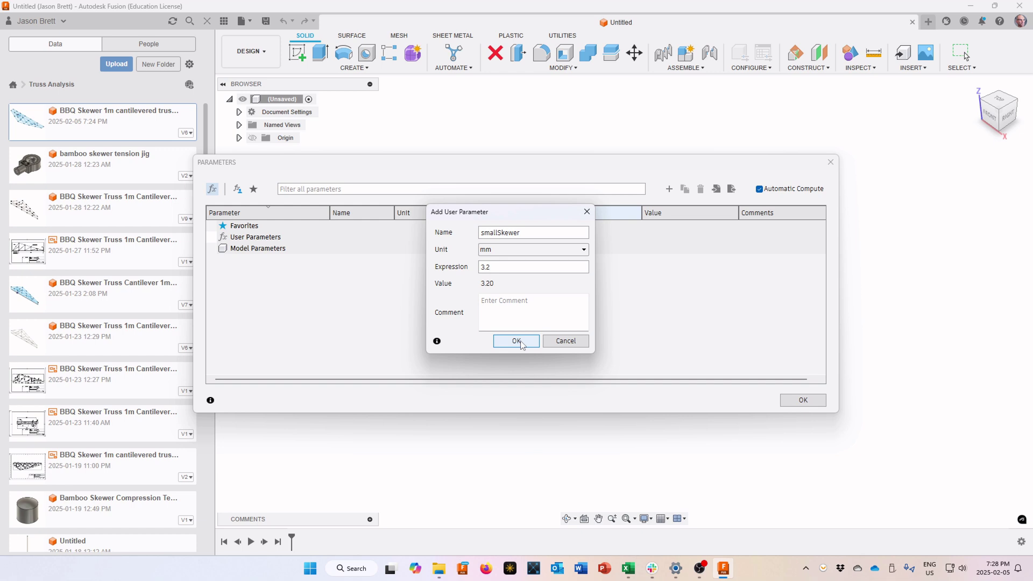
pyautogui.click(516, 341)
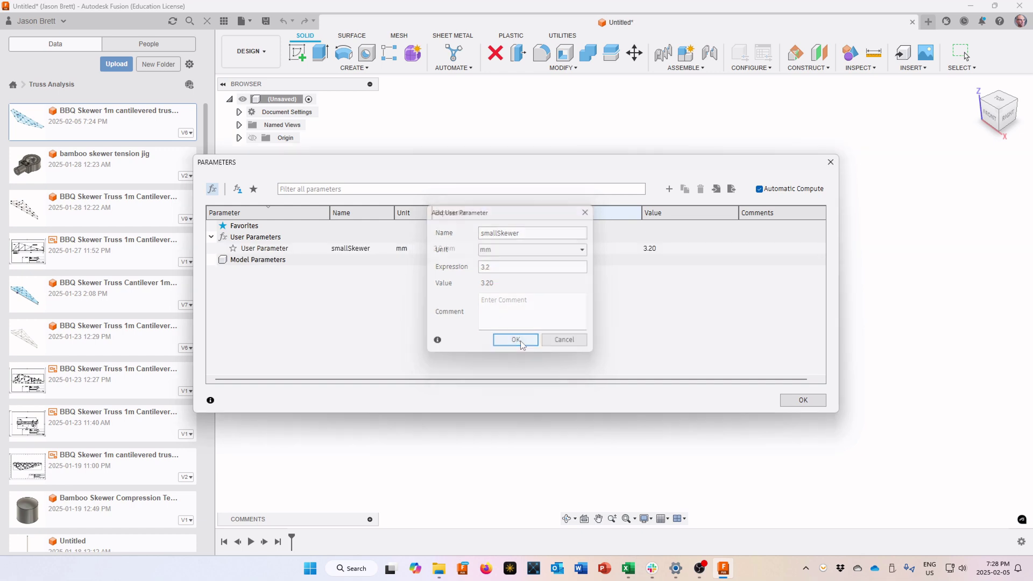
# Step: Add a second user parameter named bigSkewer with unit mm and expression 5, then close the parameters
pyautogui.click(669, 189)
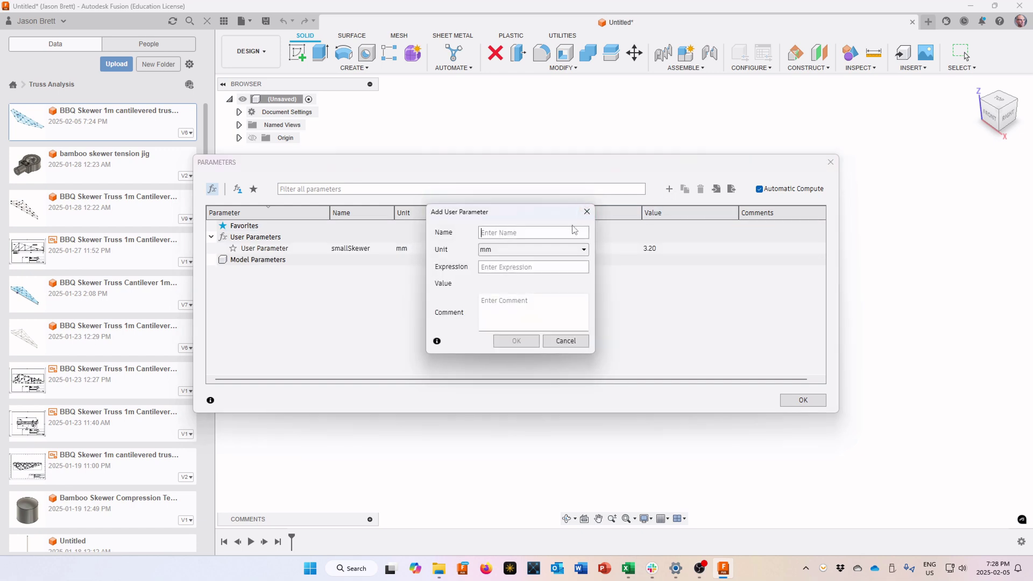
pyautogui.write('big')
pyautogui.write('Skewer')
pyautogui.write('5')
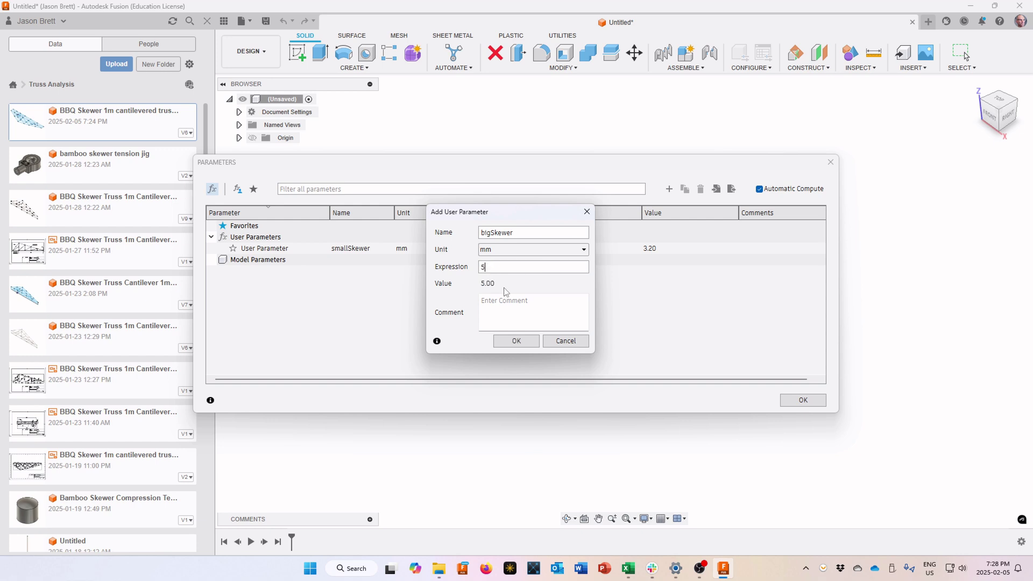
pyautogui.click(516, 341)
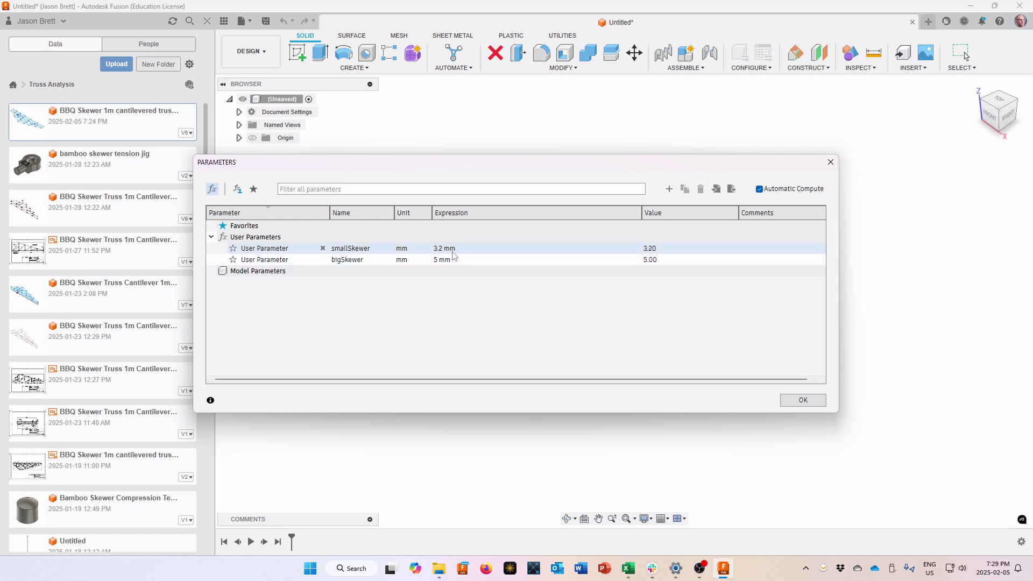
pyautogui.click(816, 408)
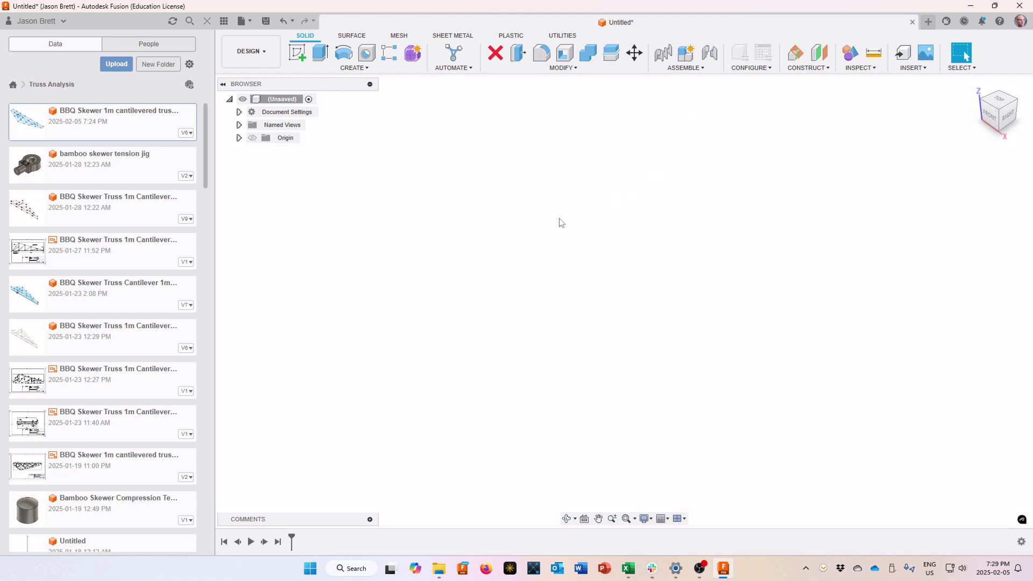
# Step: Create a sketch on the horizontal XY plane and start a DXF insertion into it
pyautogui.click(295, 56)
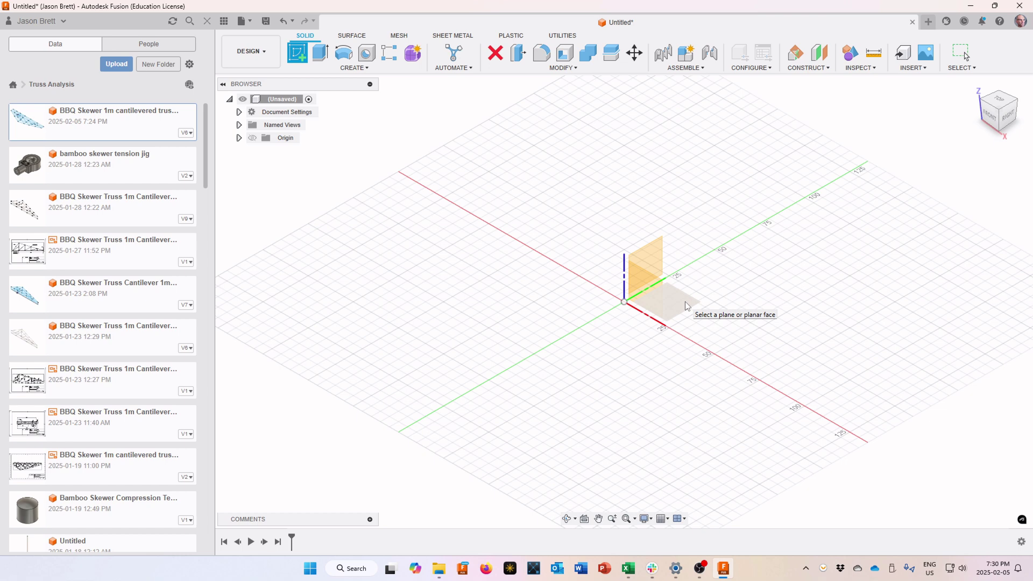
pyautogui.click(686, 306)
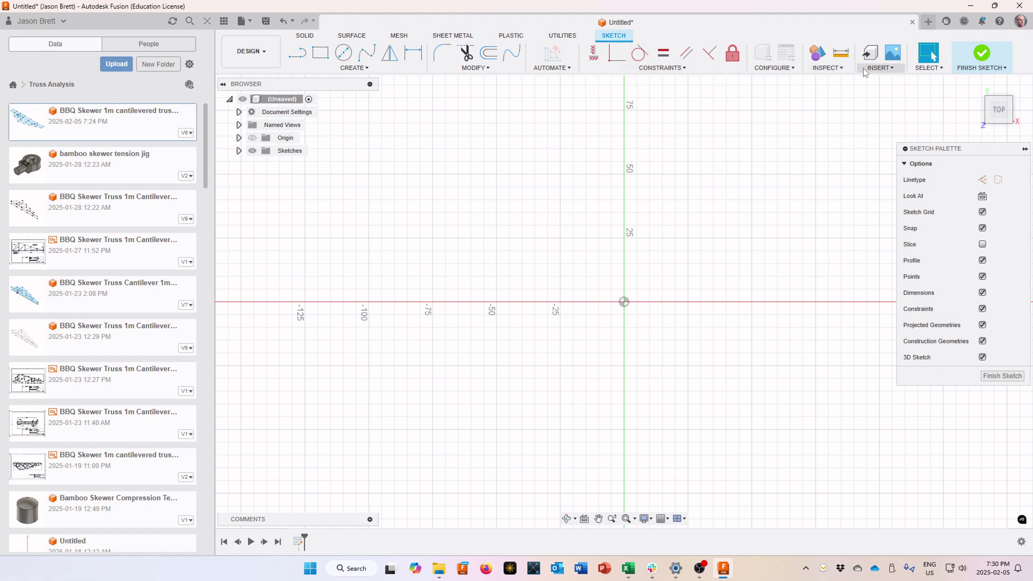
pyautogui.click(892, 70)
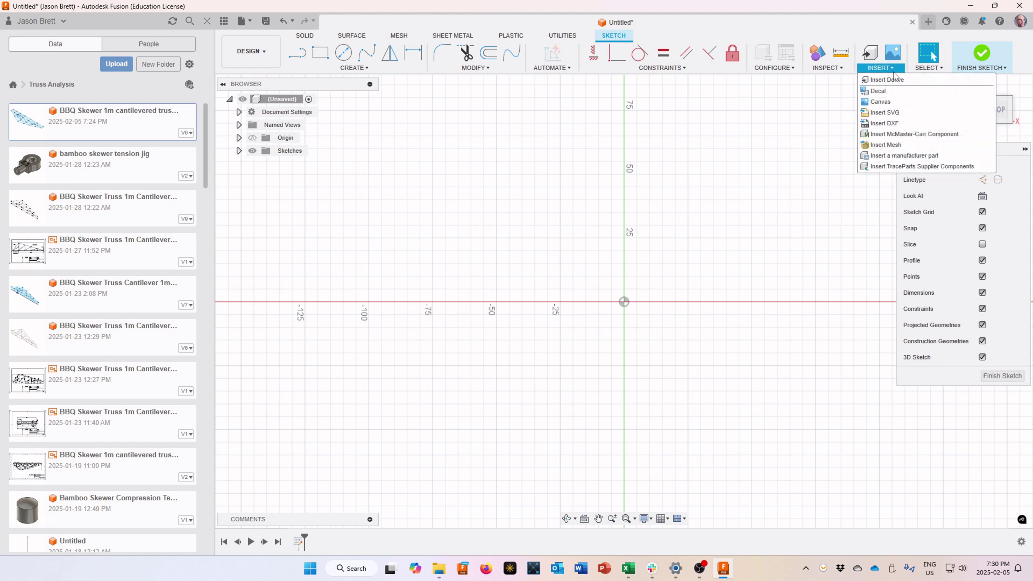
pyautogui.click(898, 124)
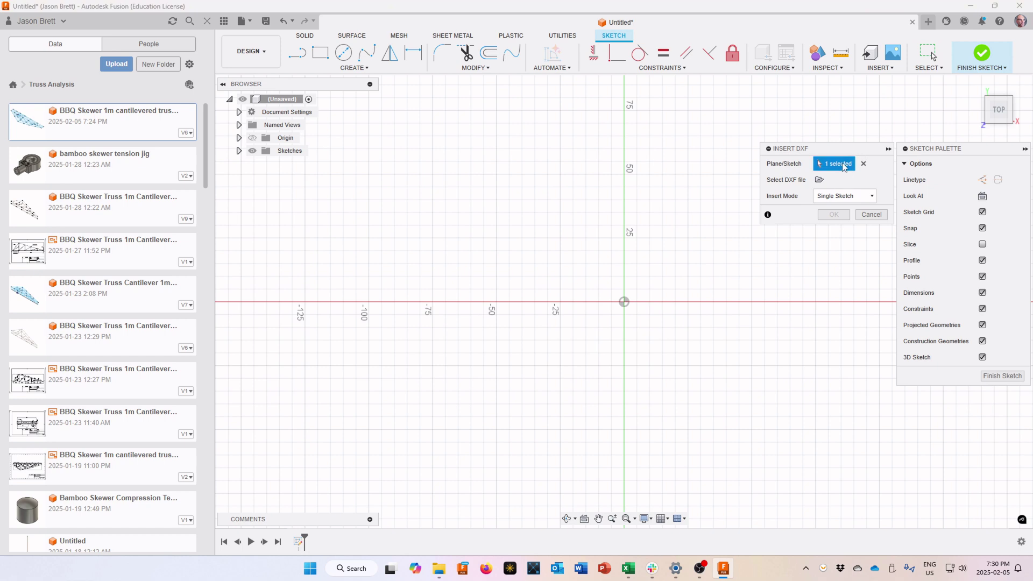
# Step: Choose Youtube Demo Truss BBQ Skewer 1.dxf from the computer's Bamboo Skewer Trusses folder, inside Dropbox's mat sci and structures folder
pyautogui.click(820, 180)
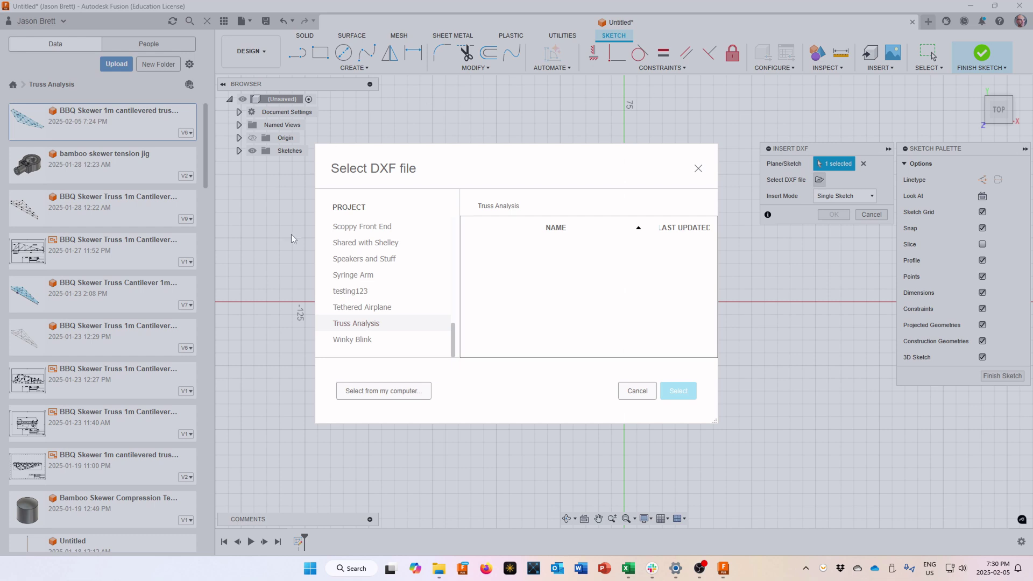
pyautogui.click(382, 395)
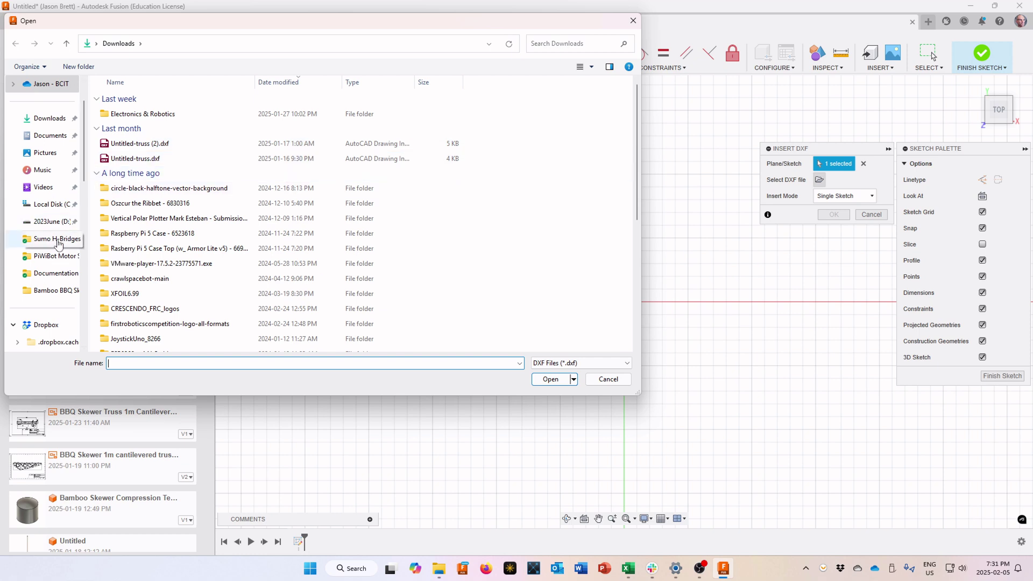
pyautogui.scroll(-1, 59, 243)
pyautogui.scroll(1, 59, 243)
pyautogui.scroll(-2, 58, 244)
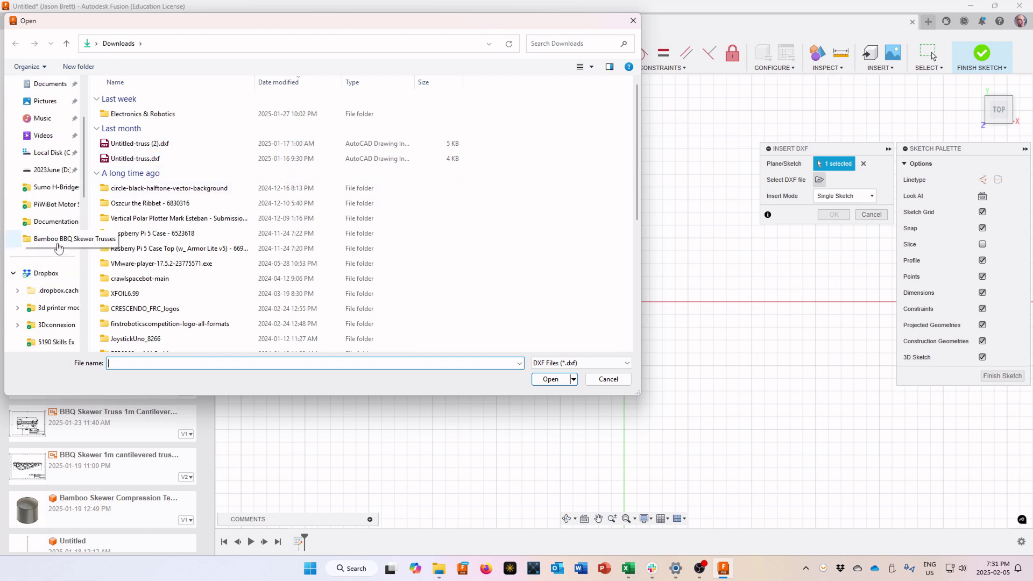
pyautogui.click(64, 190)
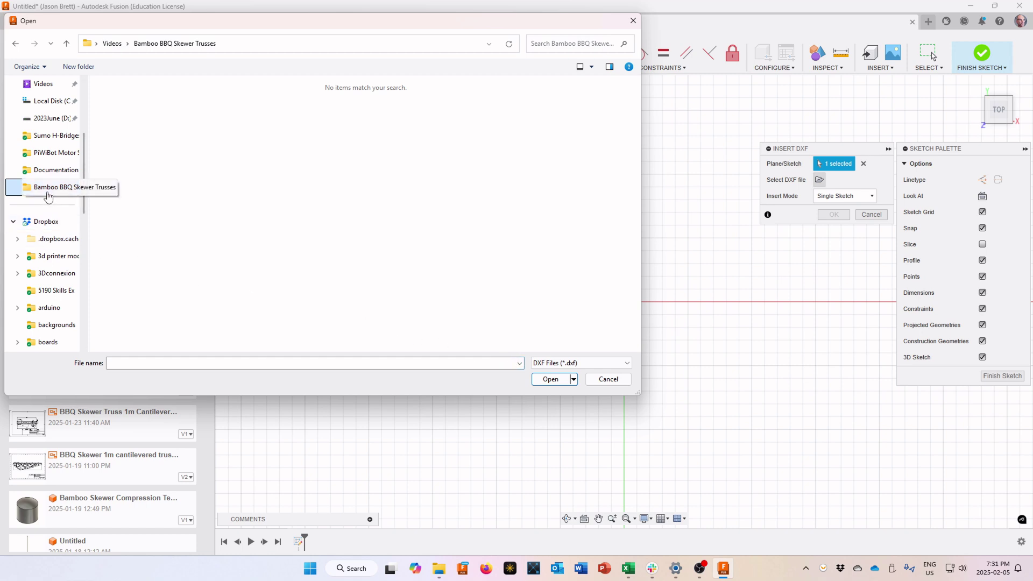
pyautogui.scroll(-5, 47, 195)
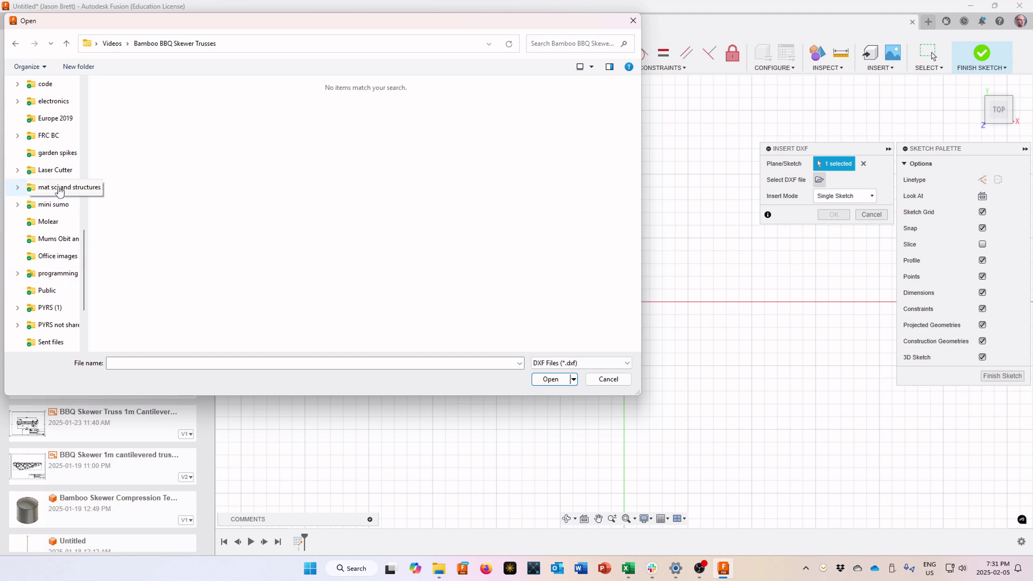
pyautogui.click(61, 195)
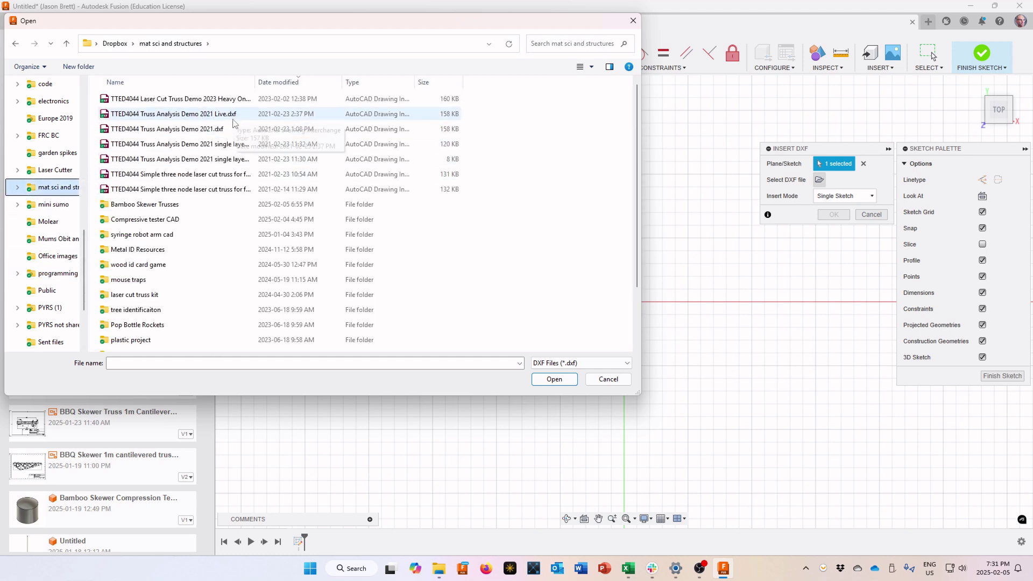
pyautogui.moveTo(257, 84); pyautogui.dragTo(380, 92)
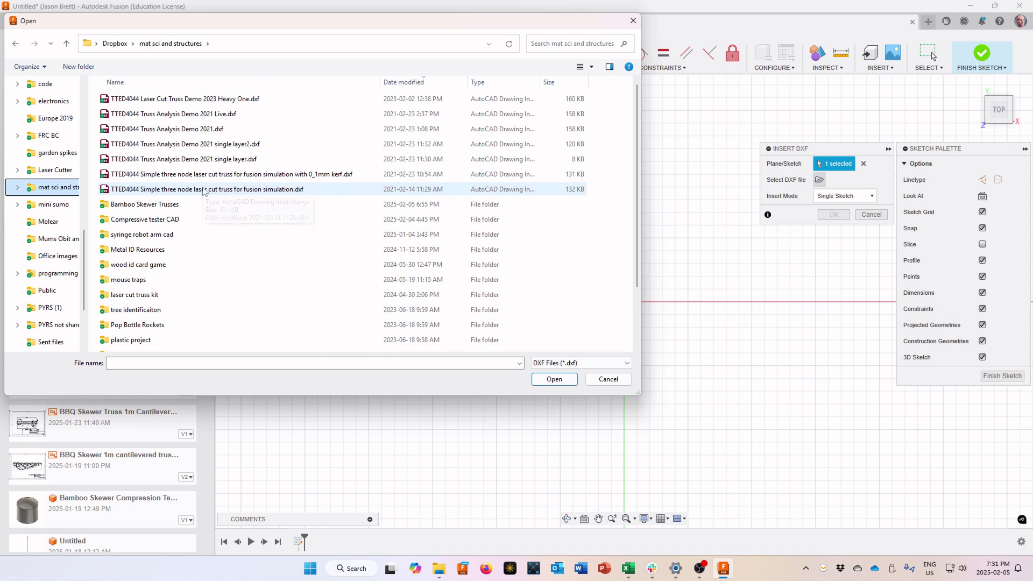
pyautogui.scroll(-2, 195, 186)
pyautogui.scroll(2, 196, 196)
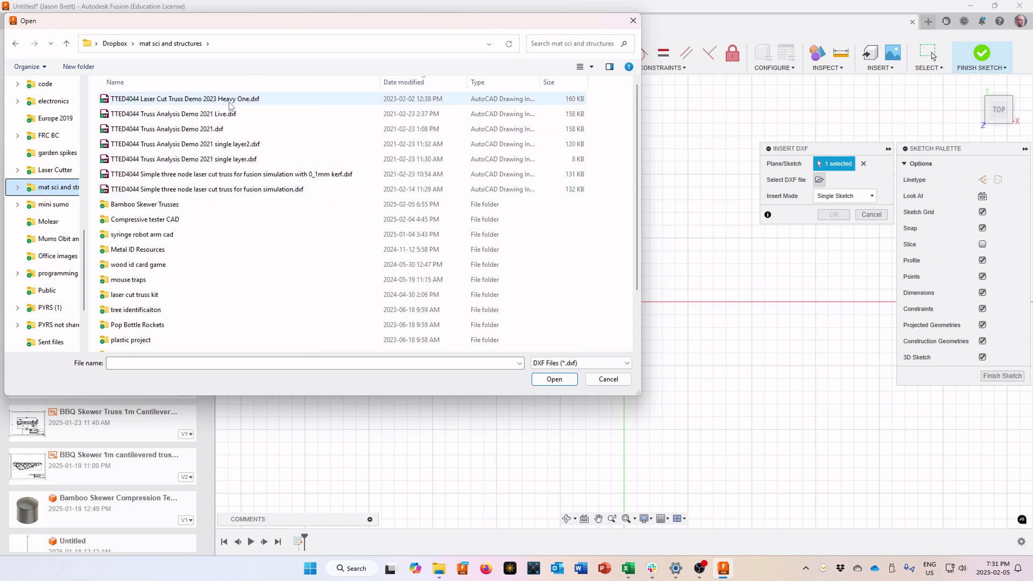
pyautogui.doubleClick(168, 205)
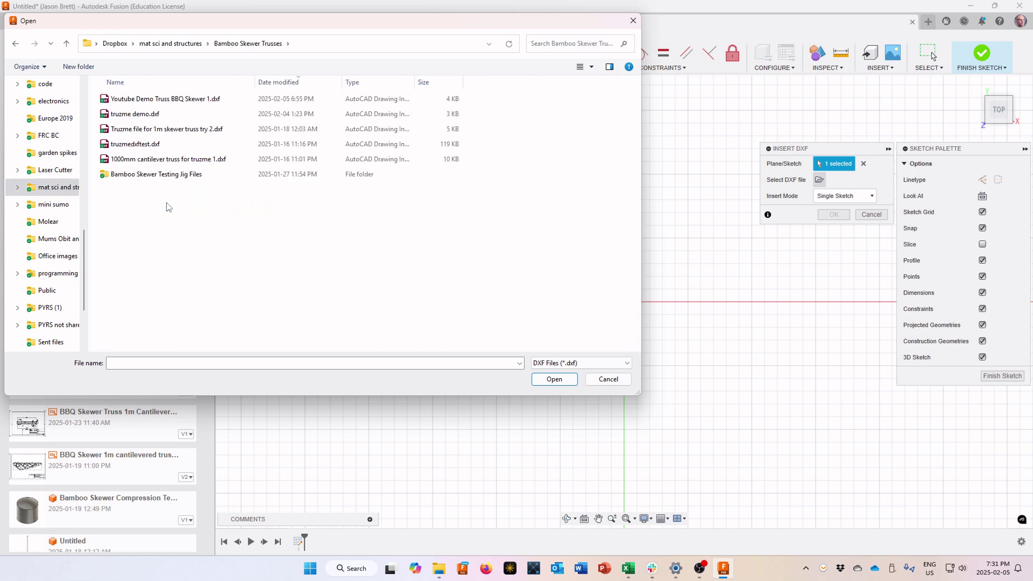
pyautogui.click(174, 100)
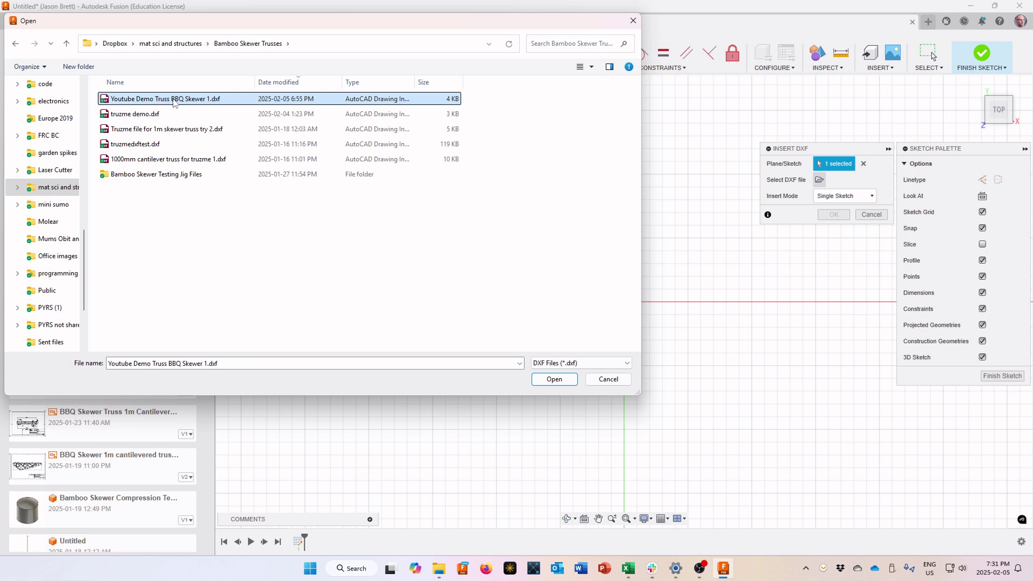
pyautogui.doubleClick(174, 100)
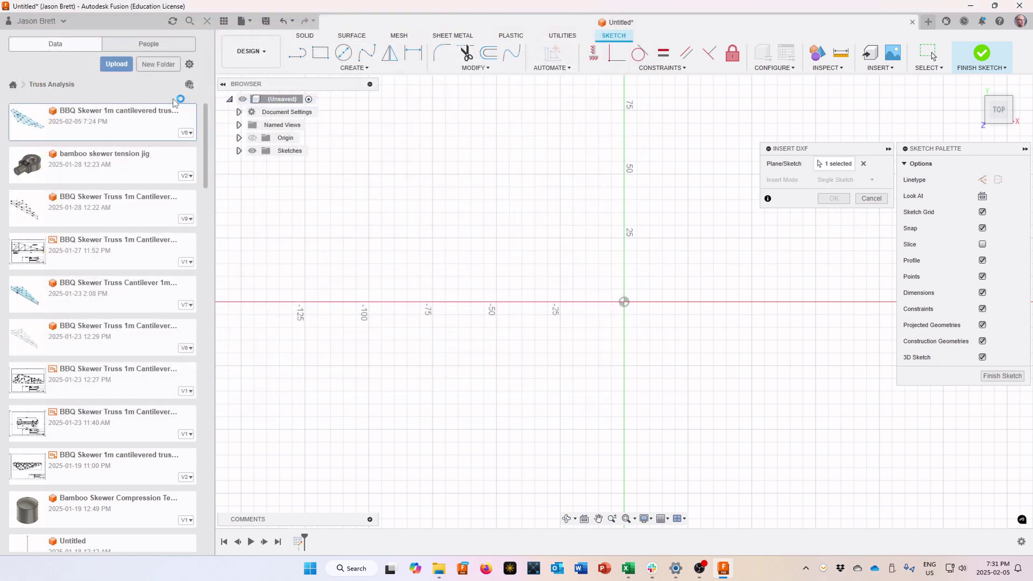
# Step: Insert the truss DXF in millimetres as a single sketch with 0 mm X and Y distance
pyautogui.scroll(-10, 519, 259)
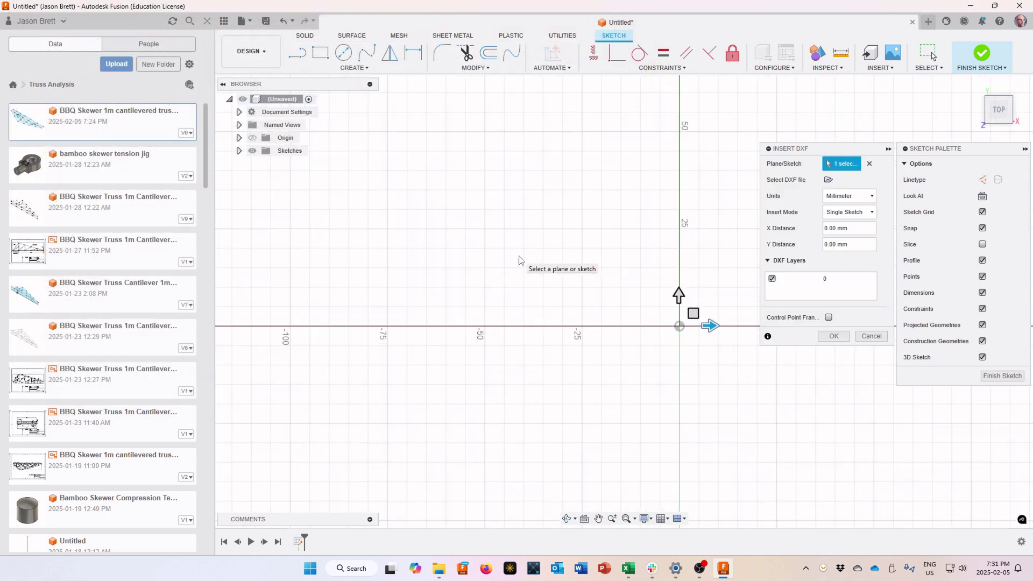
pyautogui.scroll(-8, 651, 287)
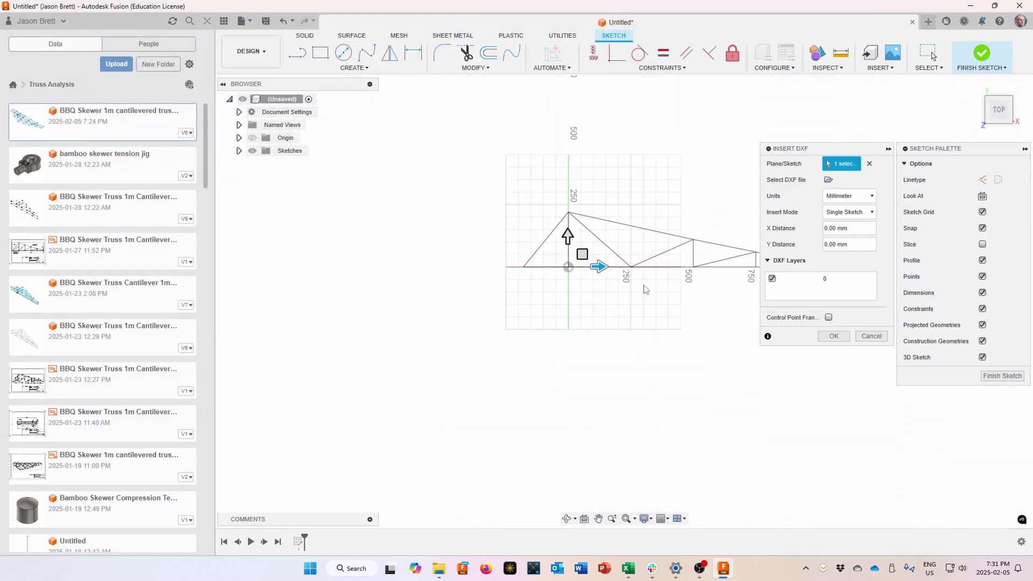
pyautogui.scroll(4, 590, 308)
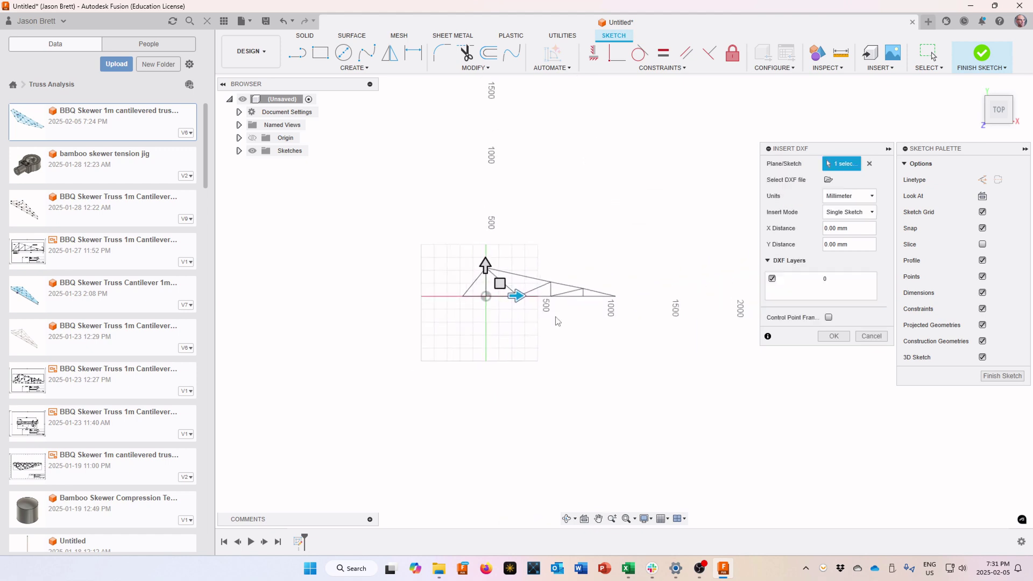
pyautogui.scroll(2, 573, 302)
pyautogui.scroll(1, 574, 301)
pyautogui.scroll(-2, 574, 301)
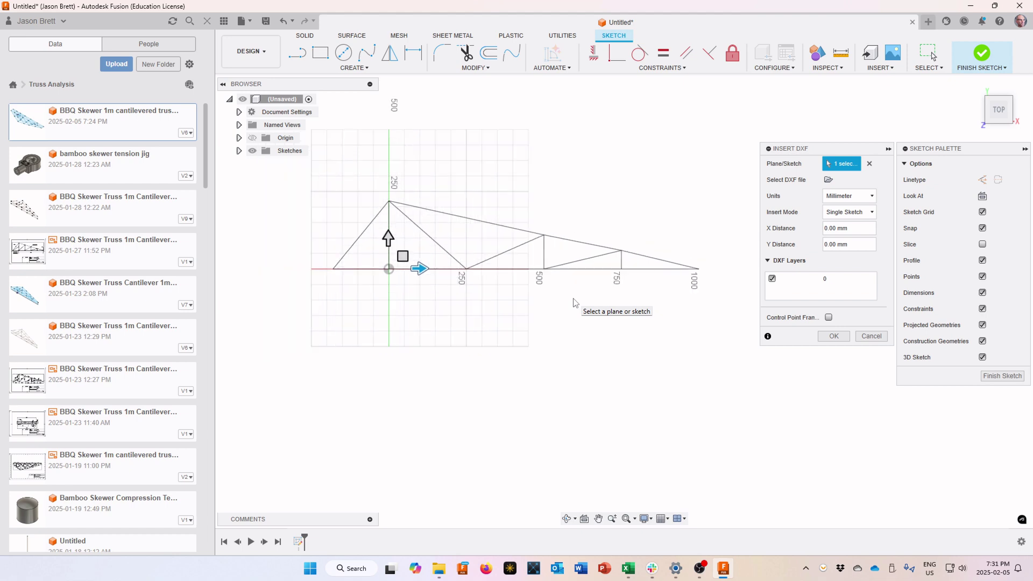
pyautogui.moveTo(563, 293)
pyautogui.mouseDown(button='middle')
pyautogui.moveTo(572, 316)
pyautogui.moveTo(550, 352)
pyautogui.moveTo(558, 339)
pyautogui.mouseUp(button='middle')
pyautogui.scroll(3, 558, 339)
pyautogui.scroll(-1, 560, 338)
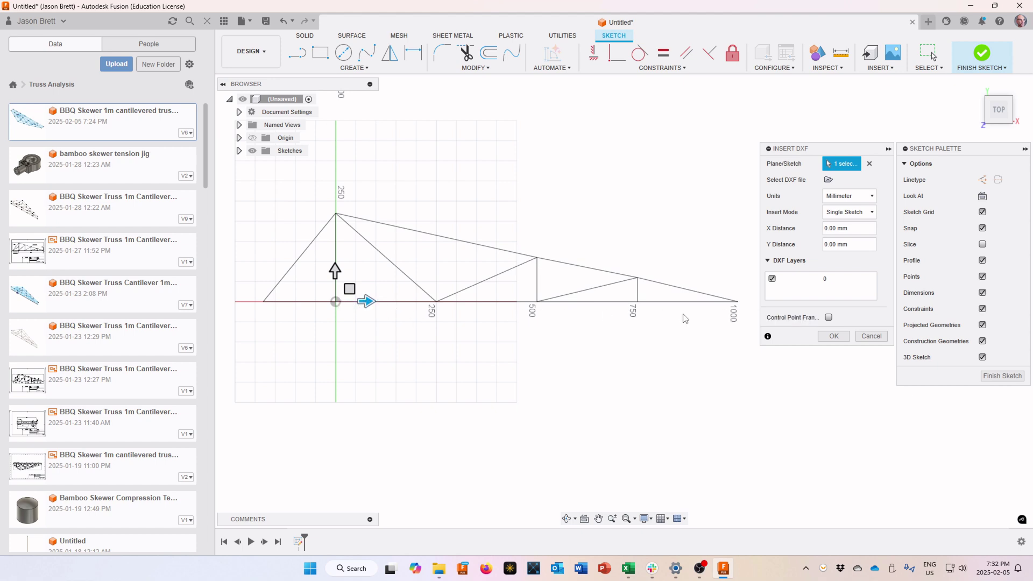
pyautogui.click(831, 337)
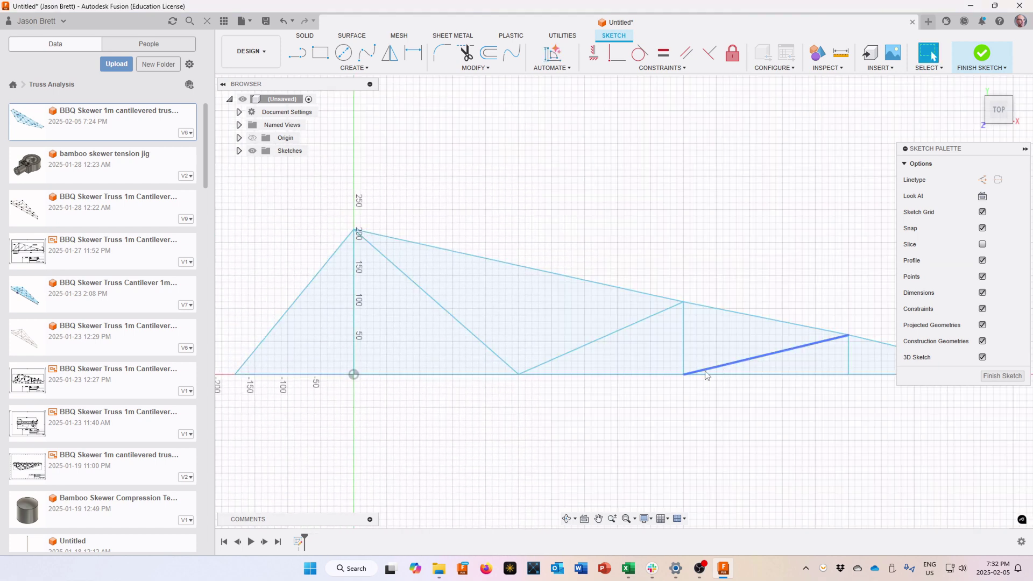
# Step: Apply a Collinear constraint to the two sloping top-chord segments nearest the truss's pointed tip
pyautogui.scroll(-5, 715, 374)
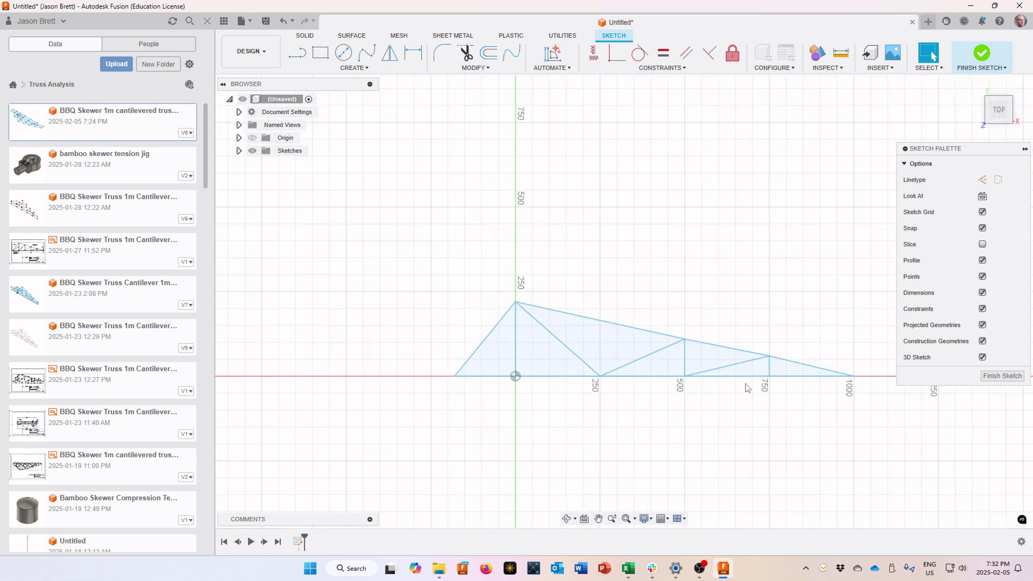
pyautogui.scroll(3, 822, 393)
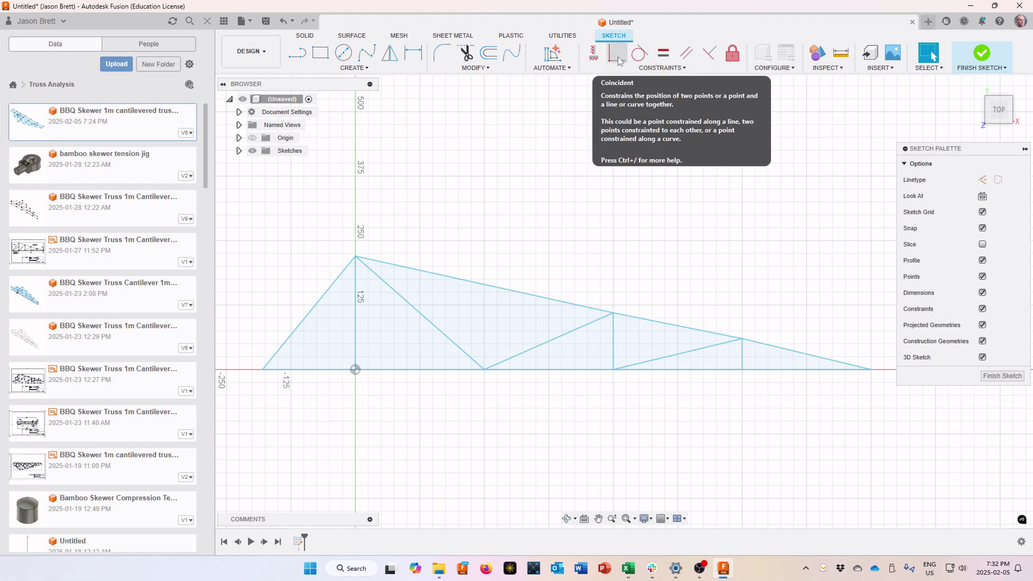
pyautogui.click(662, 68)
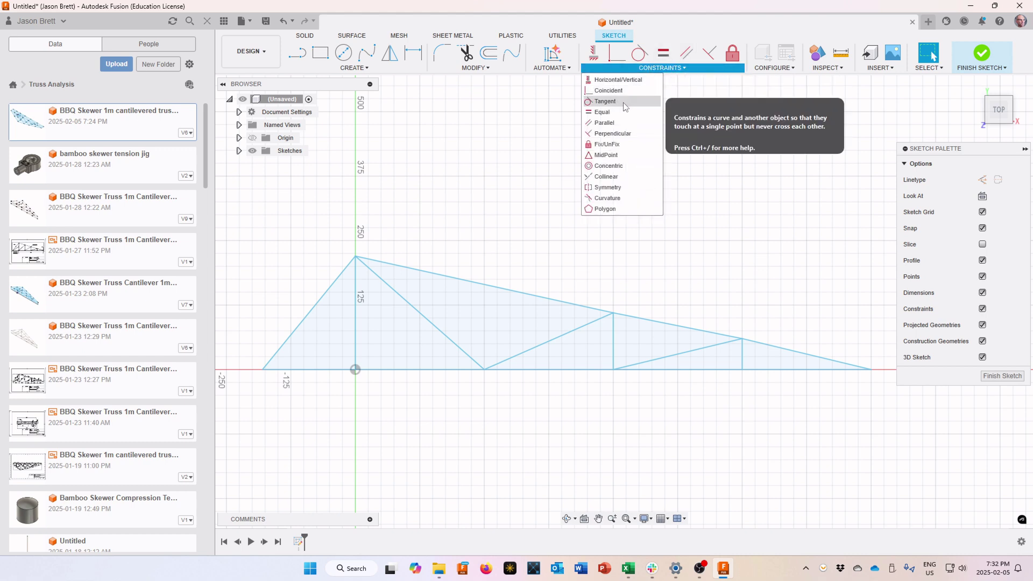
pyautogui.click(607, 176)
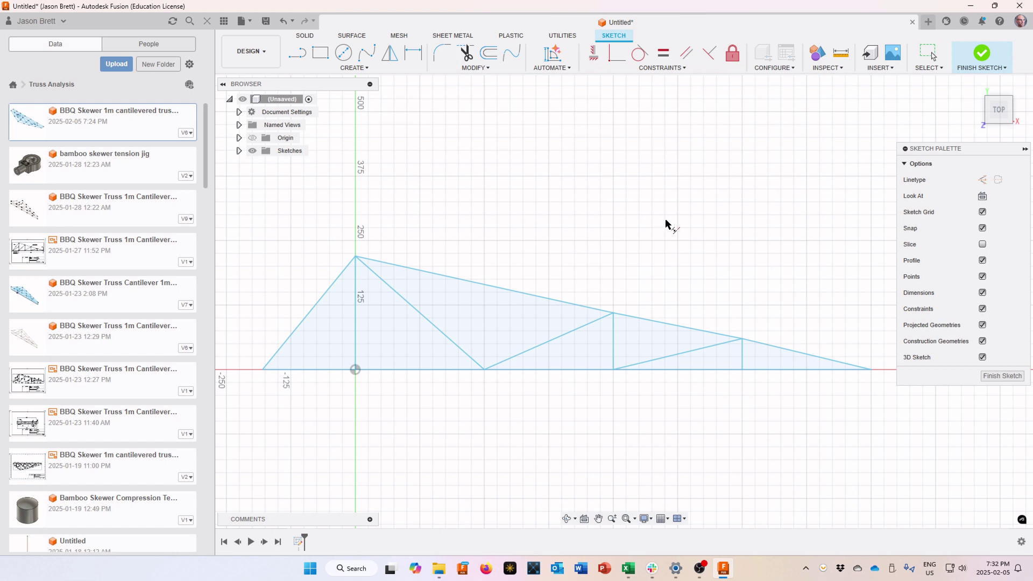
pyautogui.click(770, 349)
pyautogui.click(701, 335)
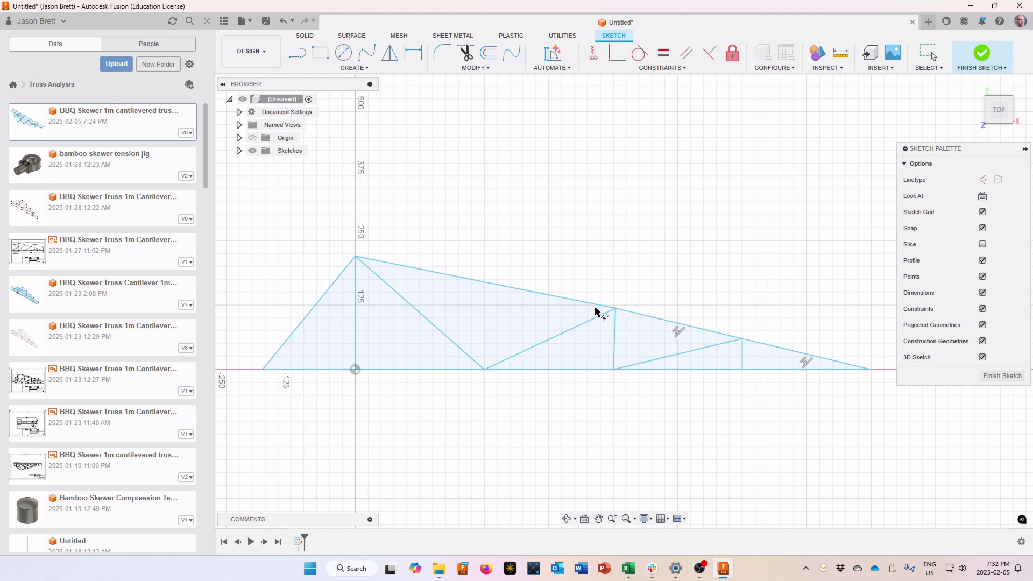
# Step: Try Horizontal/Vertical constraints on the truss's middle upright and the adjacent bottom-chord segment toward the tip, and undo them
pyautogui.click(594, 53)
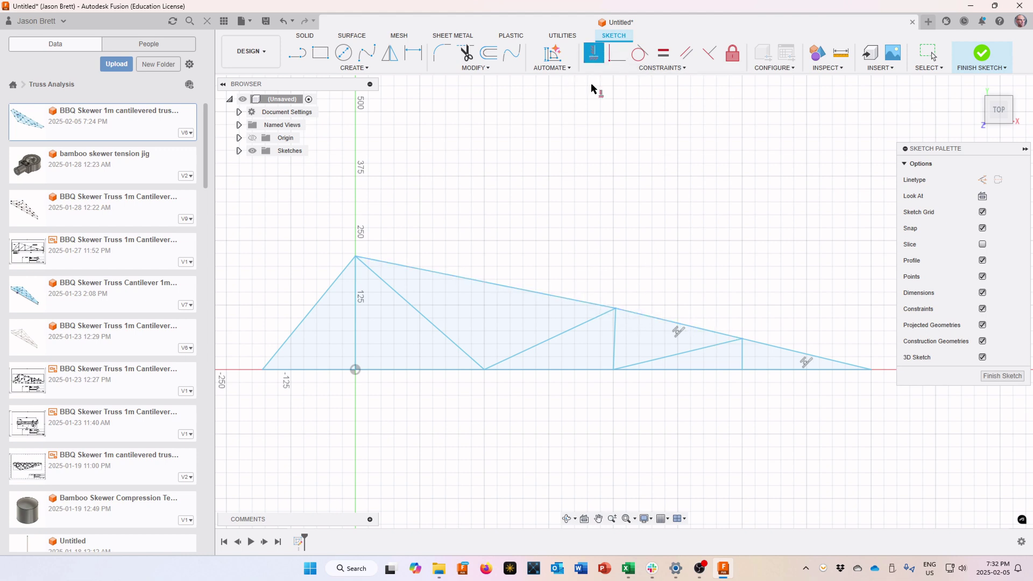
pyautogui.click(615, 351)
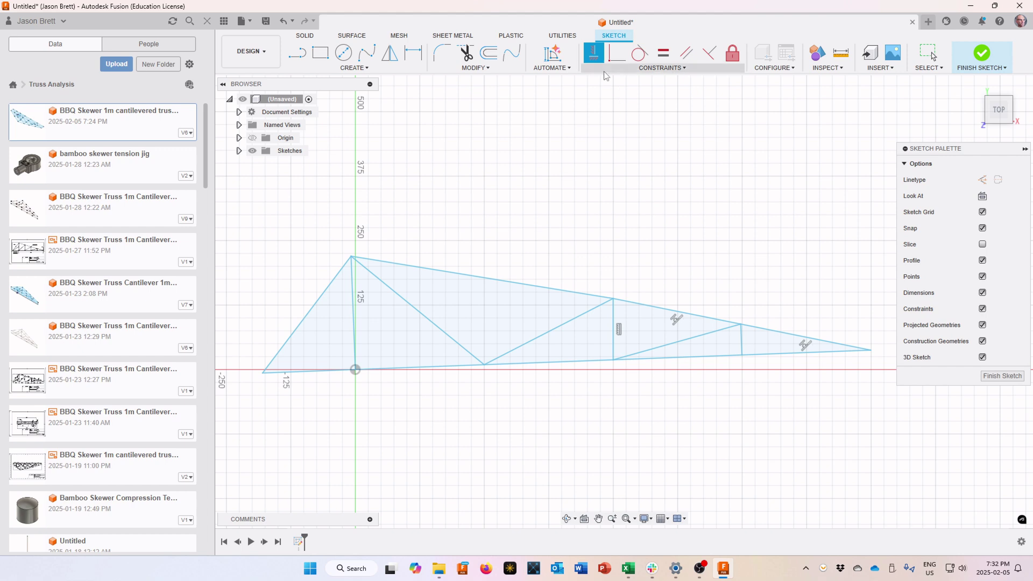
pyautogui.click(658, 360)
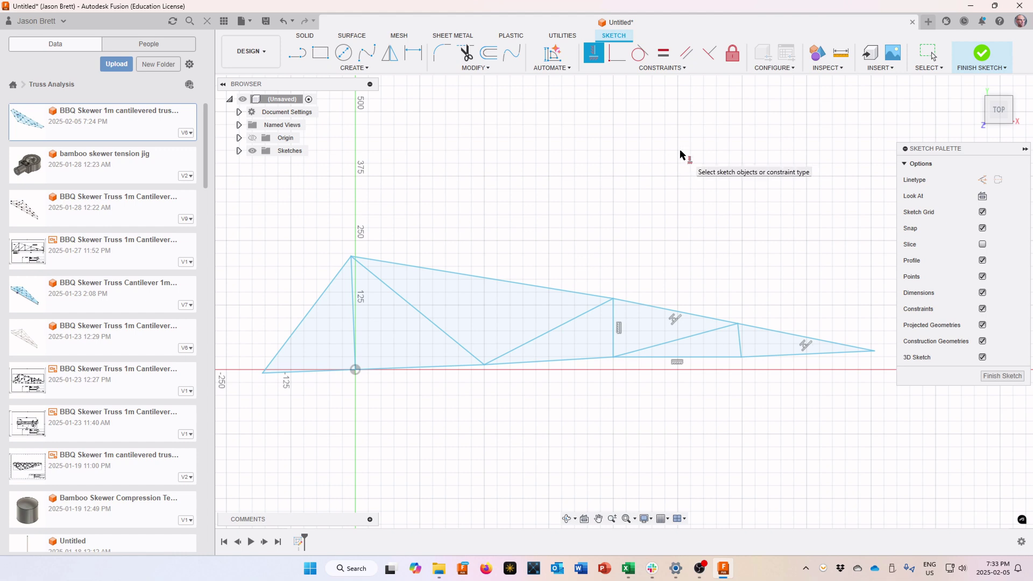
pyautogui.press('Escape')
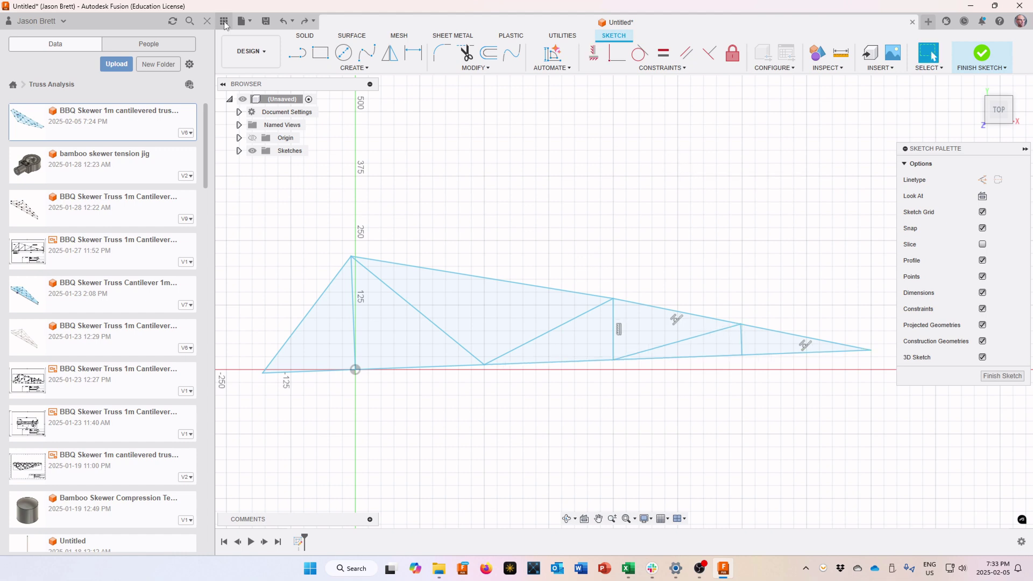
pyautogui.click(280, 24)
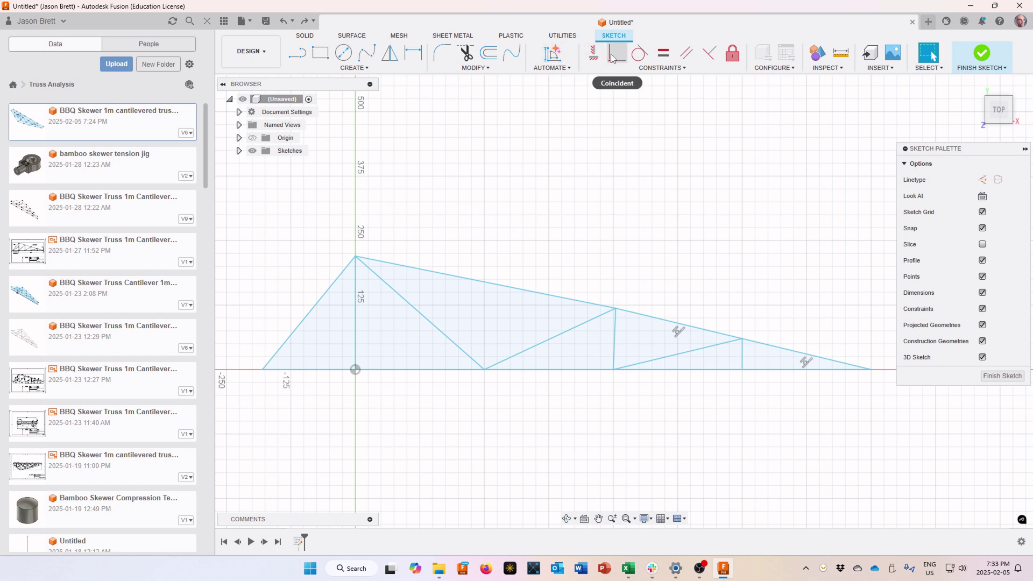
# Step: Try a Perpendicular constraint between the middle upright and the bottom-chord segment on its origin side, and undo it
pyautogui.click(709, 54)
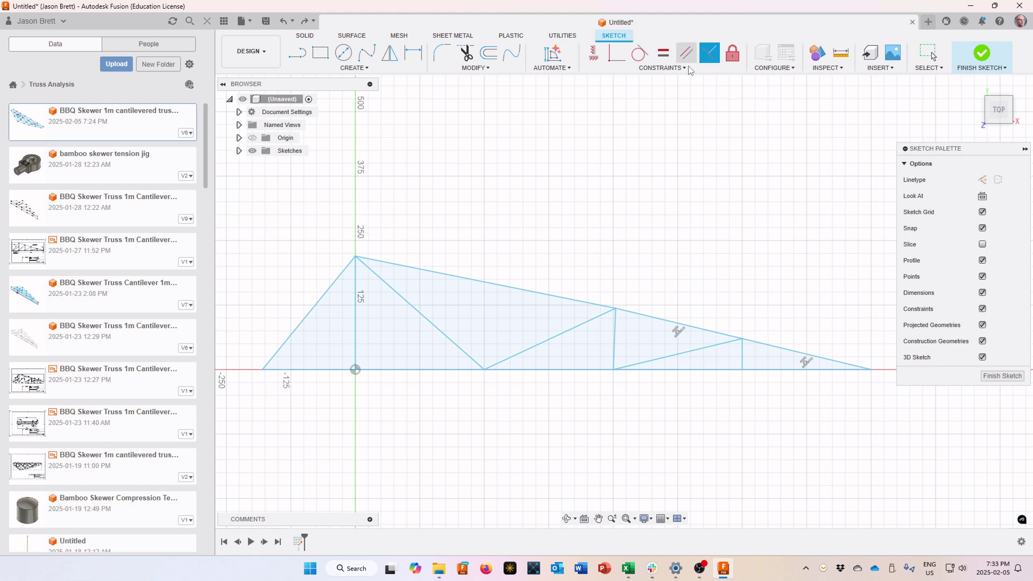
pyautogui.click(614, 352)
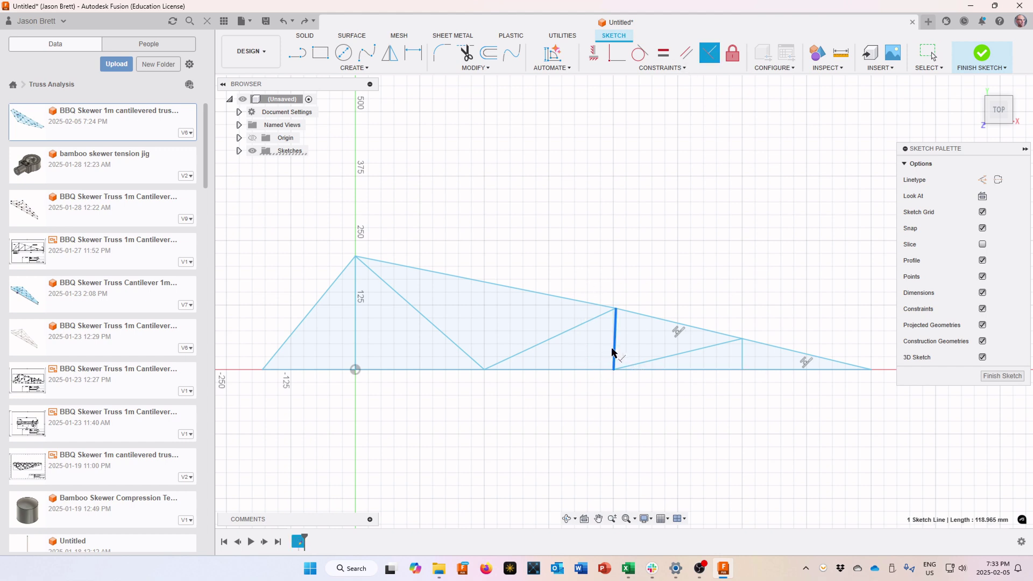
pyautogui.click(584, 369)
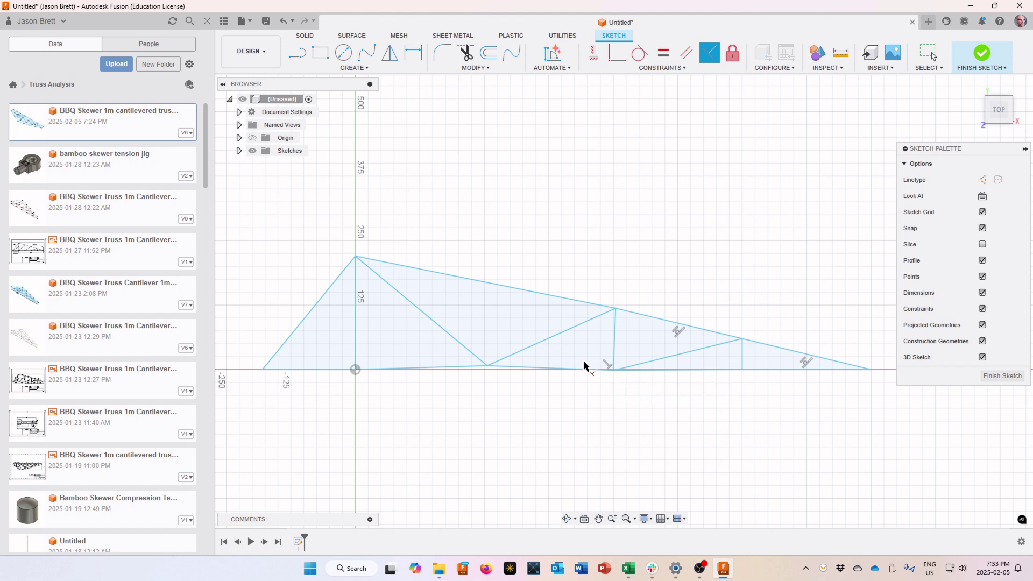
pyautogui.press('Escape')
pyautogui.hotkey('ctrl', 'z')
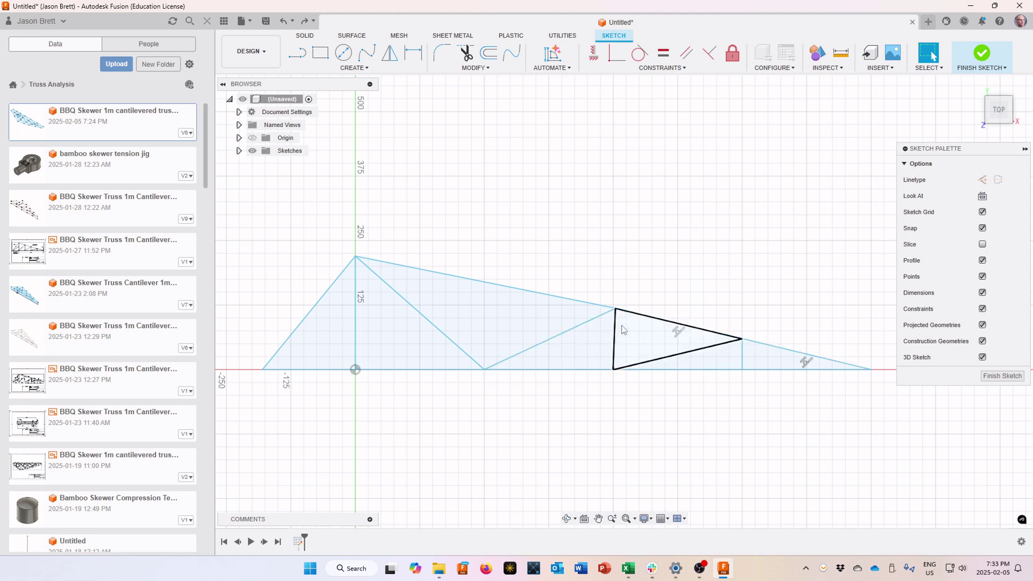
# Step: Dimension the truss's upright member at the origin and set its height to 230 mm
pyautogui.scroll(-3, 590, 324)
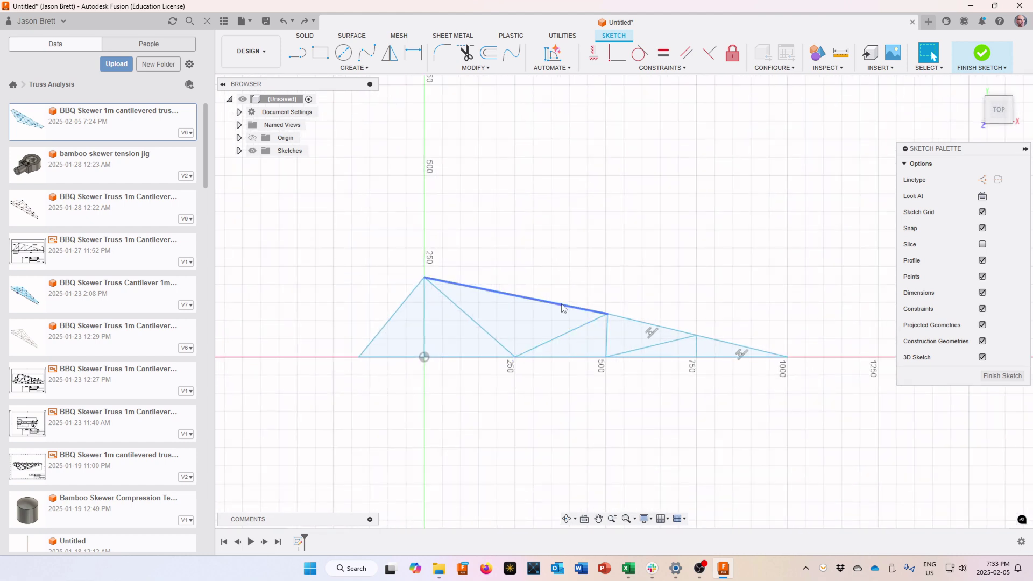
pyautogui.click(370, 68)
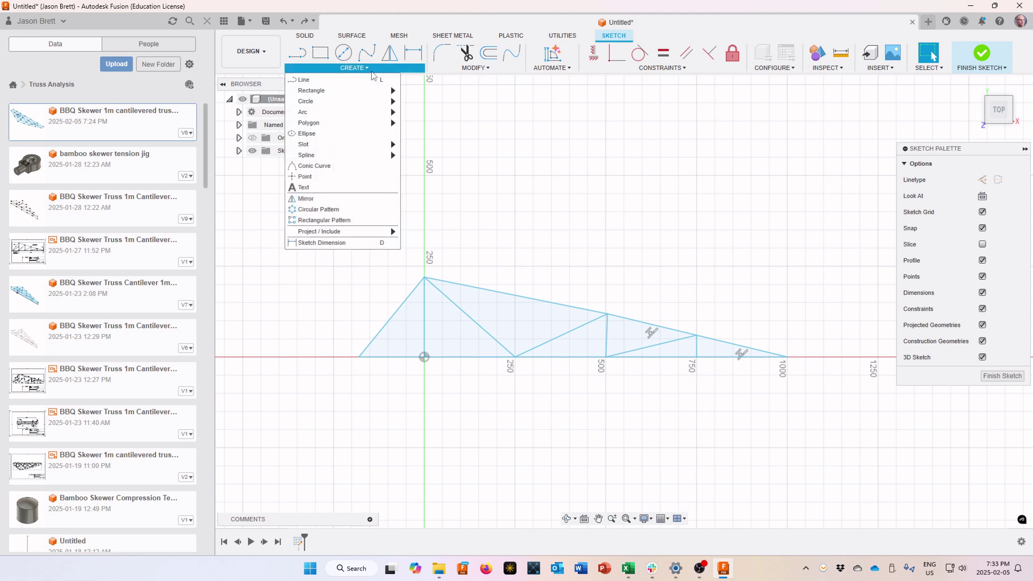
pyautogui.click(322, 244)
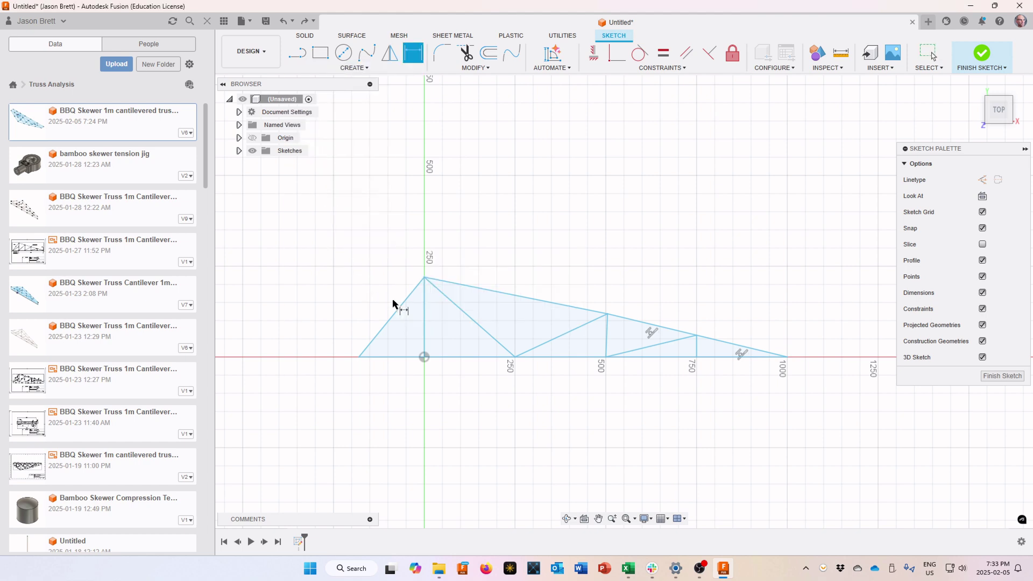
pyautogui.click(426, 308)
pyautogui.click(326, 319)
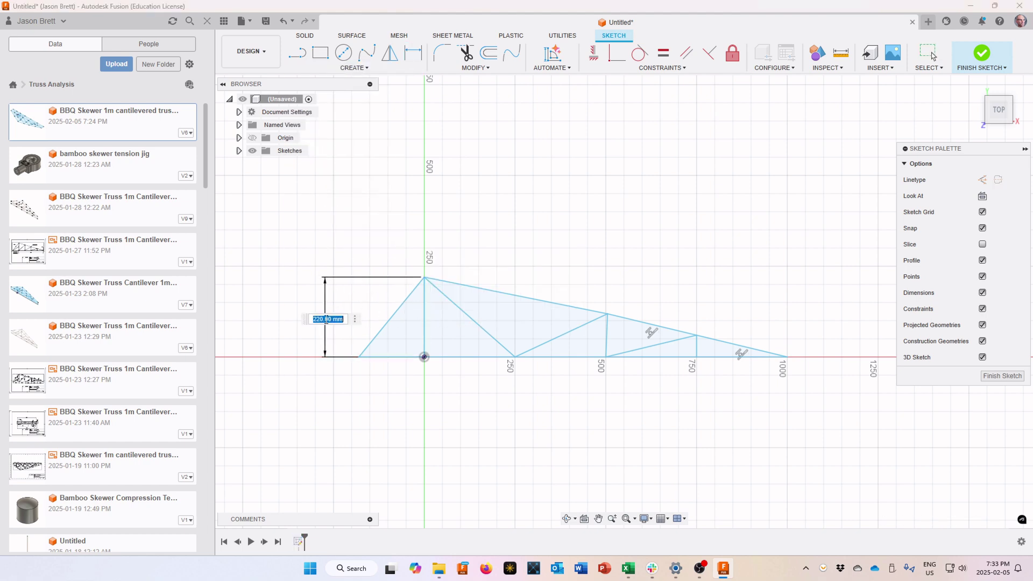
pyautogui.press('Return')
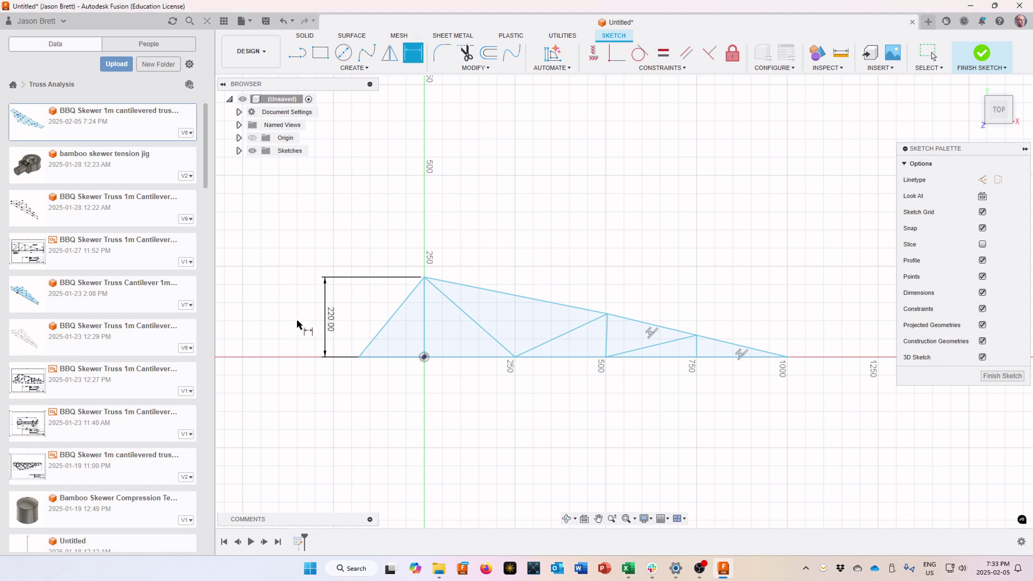
pyautogui.doubleClick(331, 324)
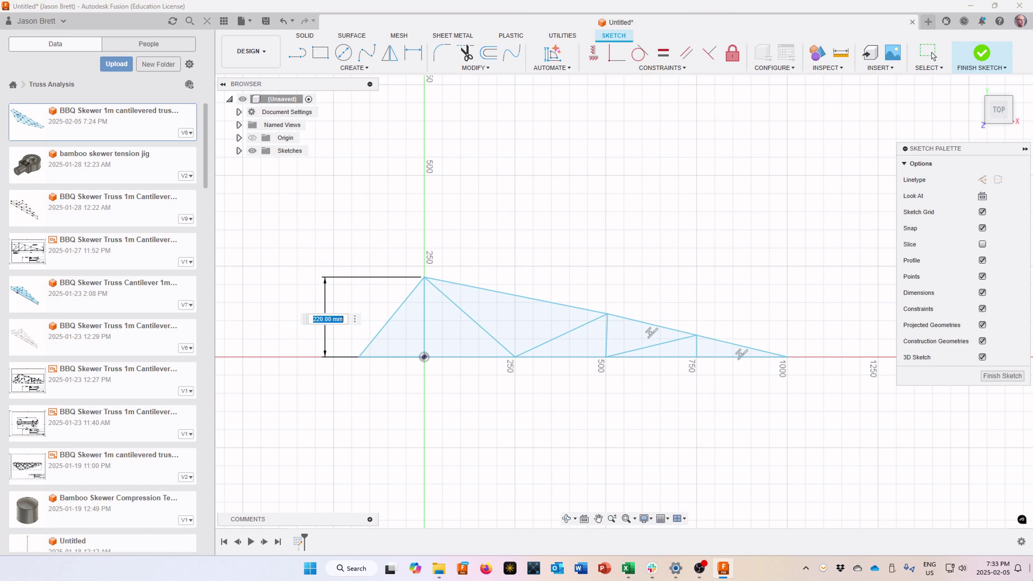
pyautogui.write('230')
pyautogui.press('Return')
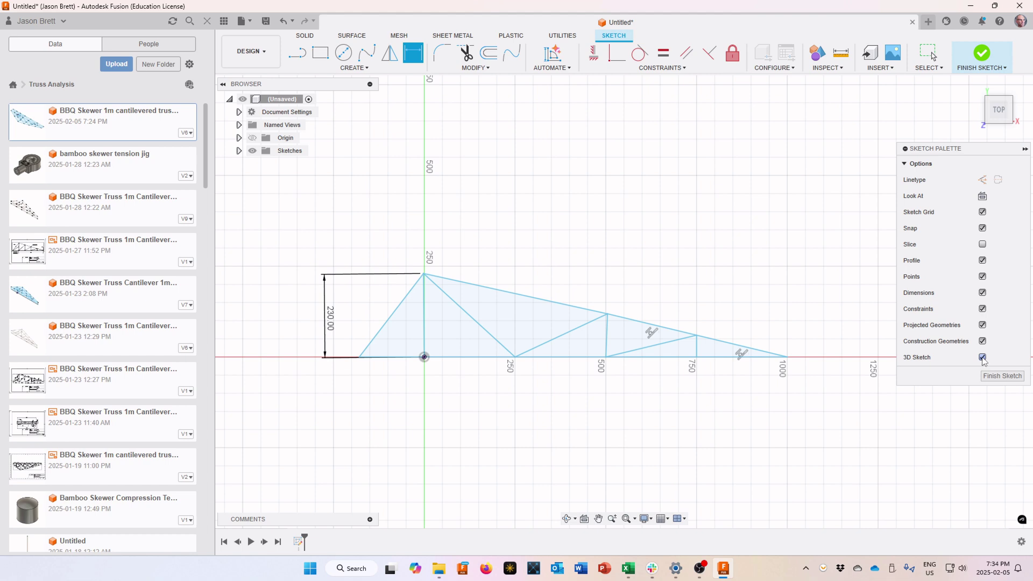
pyautogui.click(988, 101)
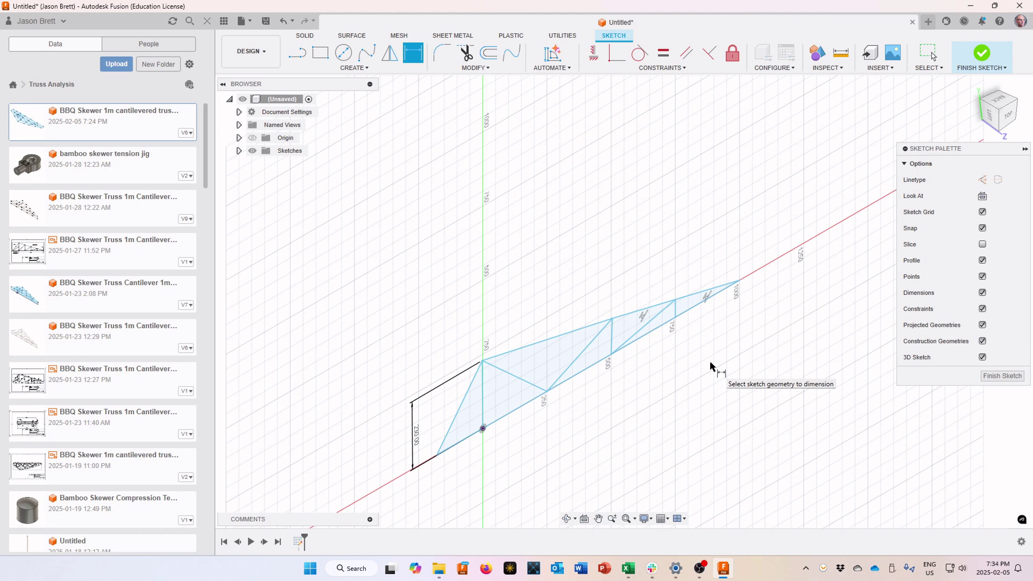
pyautogui.click(474, 68)
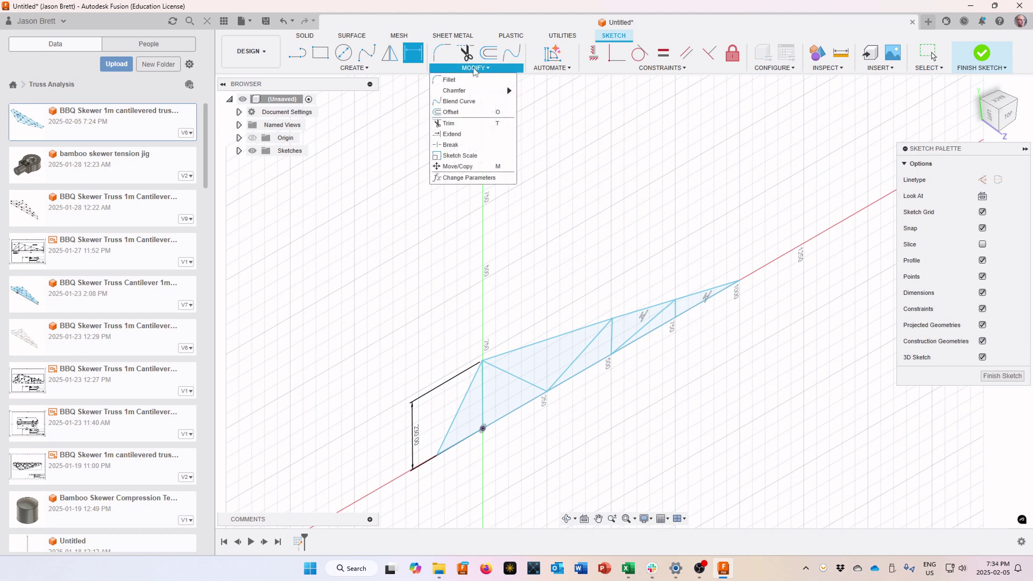
pyautogui.click(466, 167)
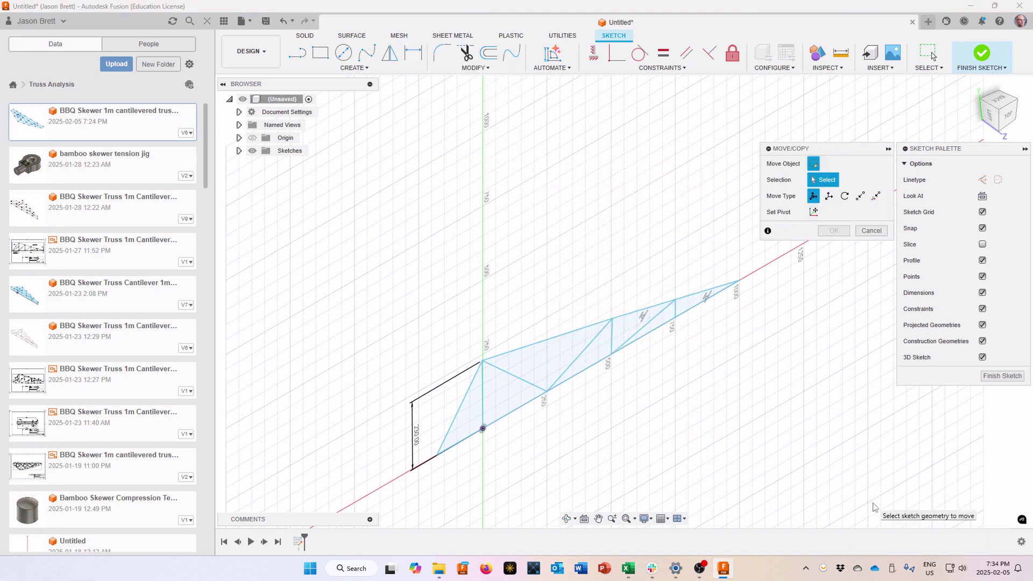
pyautogui.moveTo(871, 501)
pyautogui.mouseDown()
pyautogui.moveTo(537, 365)
pyautogui.moveTo(313, 219)
pyautogui.mouseUp()
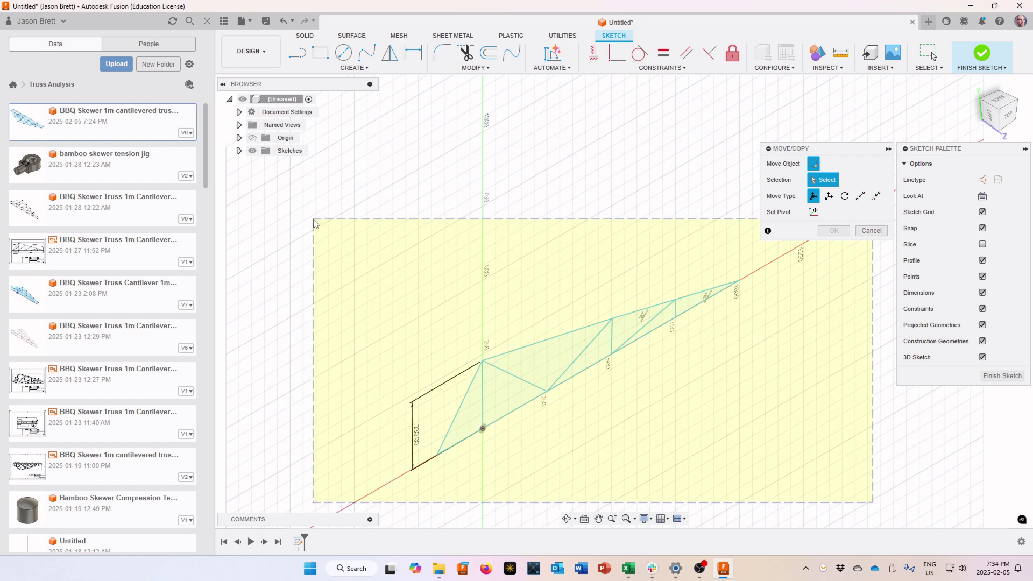
pyautogui.moveTo(313, 218); pyautogui.dragTo(314, 220)
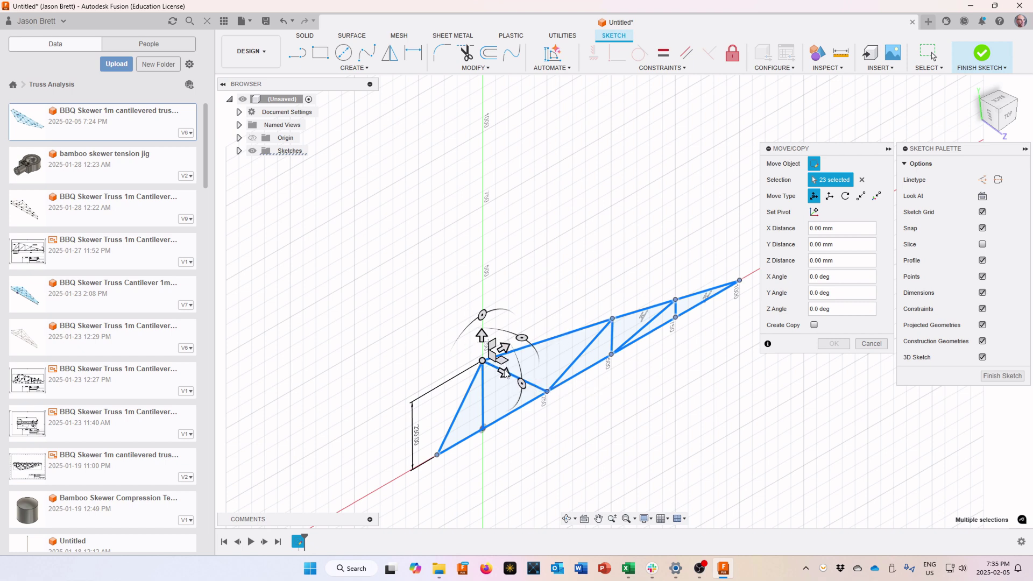
pyautogui.moveTo(504, 372)
pyautogui.mouseDown()
pyautogui.moveTo(556, 401)
pyautogui.moveTo(492, 366)
pyautogui.mouseUp()
pyautogui.click(833, 344)
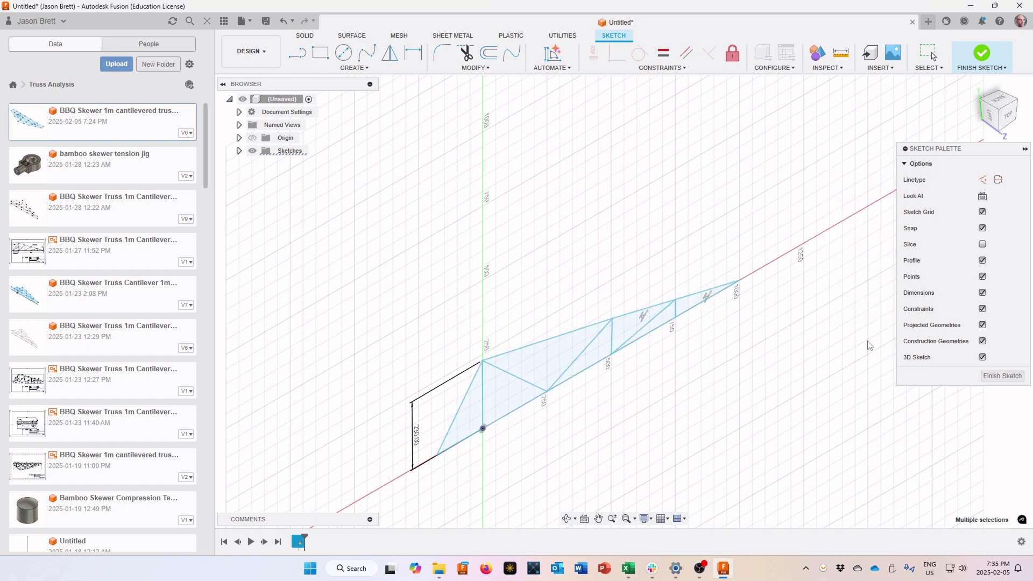
# Step: Copy the entire truss sketch geometry 100 mm along Z with Move/Copy and the Create Copy option
pyautogui.click(474, 68)
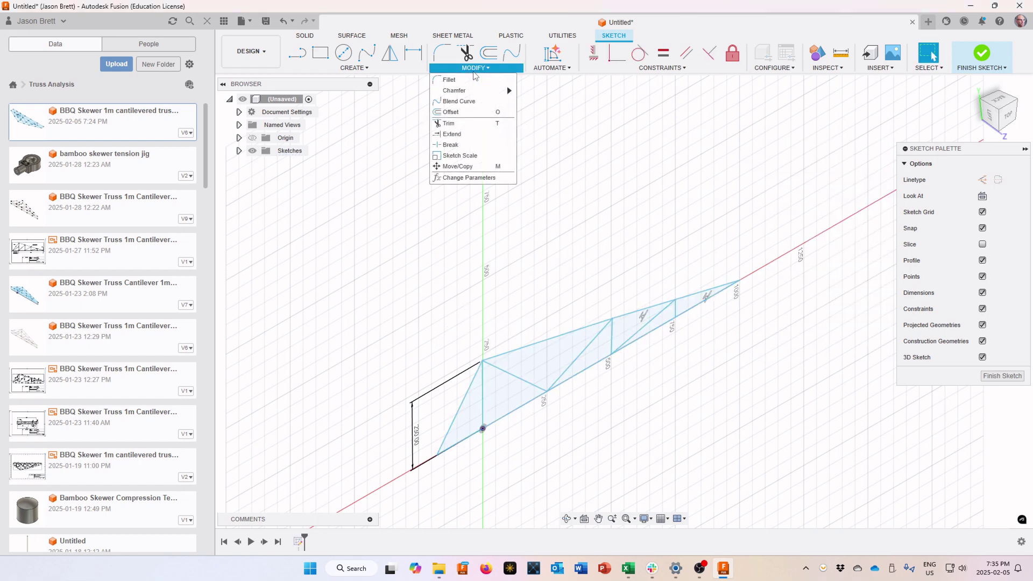
pyautogui.click(457, 167)
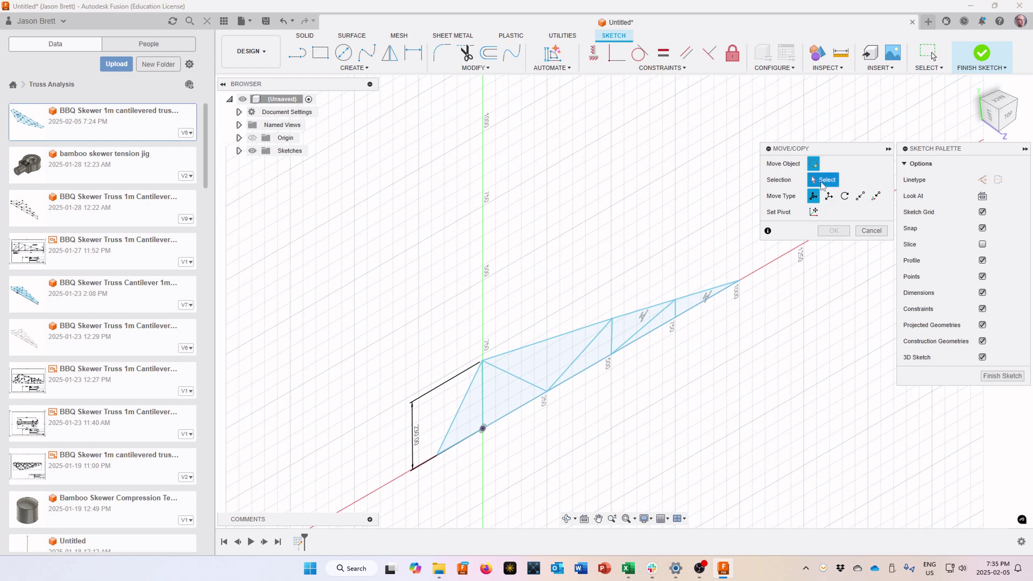
pyautogui.moveTo(848, 498); pyautogui.dragTo(318, 237)
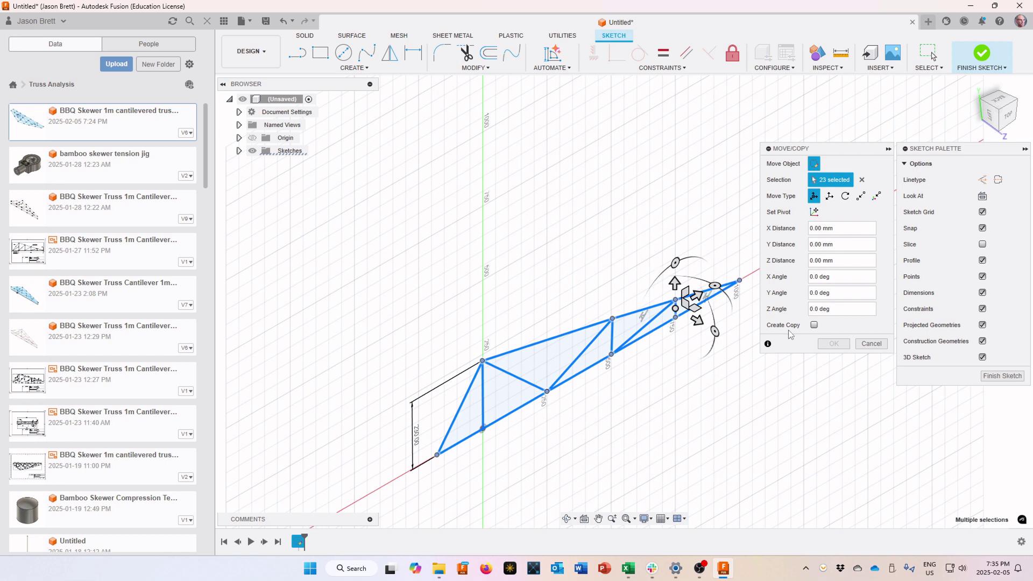
pyautogui.click(813, 325)
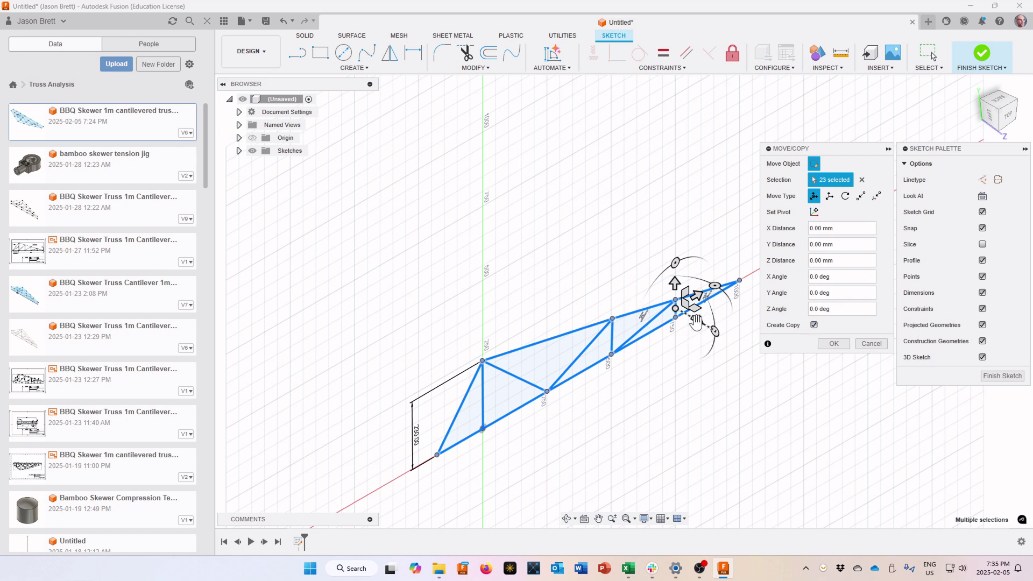
pyautogui.moveTo(696, 320); pyautogui.dragTo(705, 329)
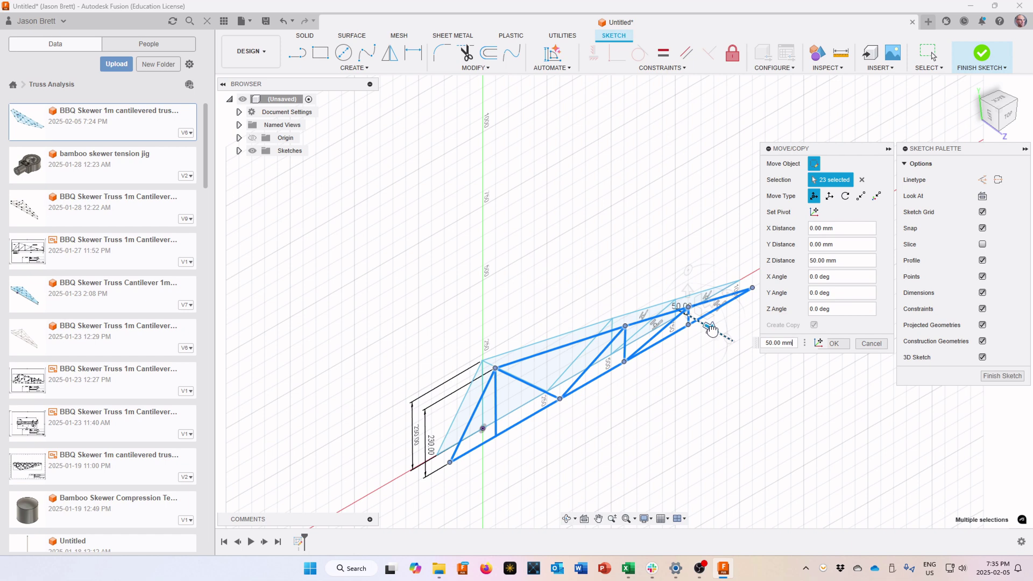
pyautogui.moveTo(713, 330); pyautogui.dragTo(719, 334)
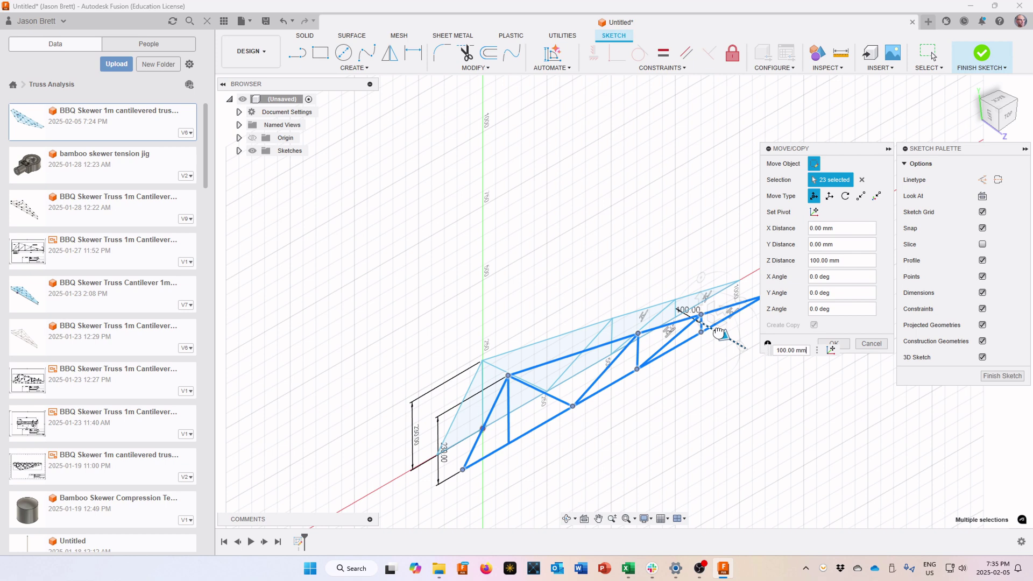
pyautogui.moveTo(728, 335); pyautogui.dragTo(751, 342)
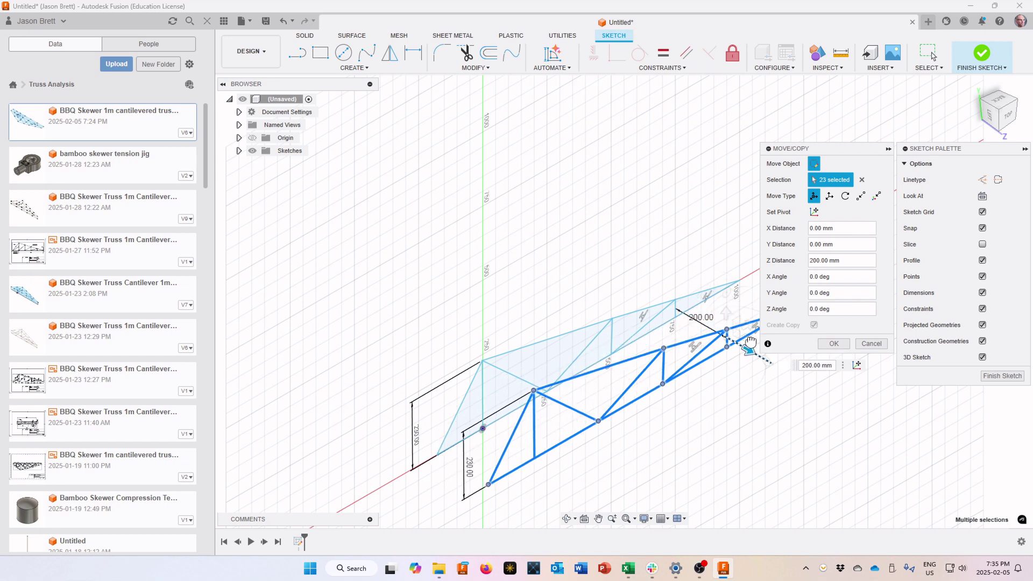
pyautogui.moveTo(750, 342); pyautogui.dragTo(719, 334)
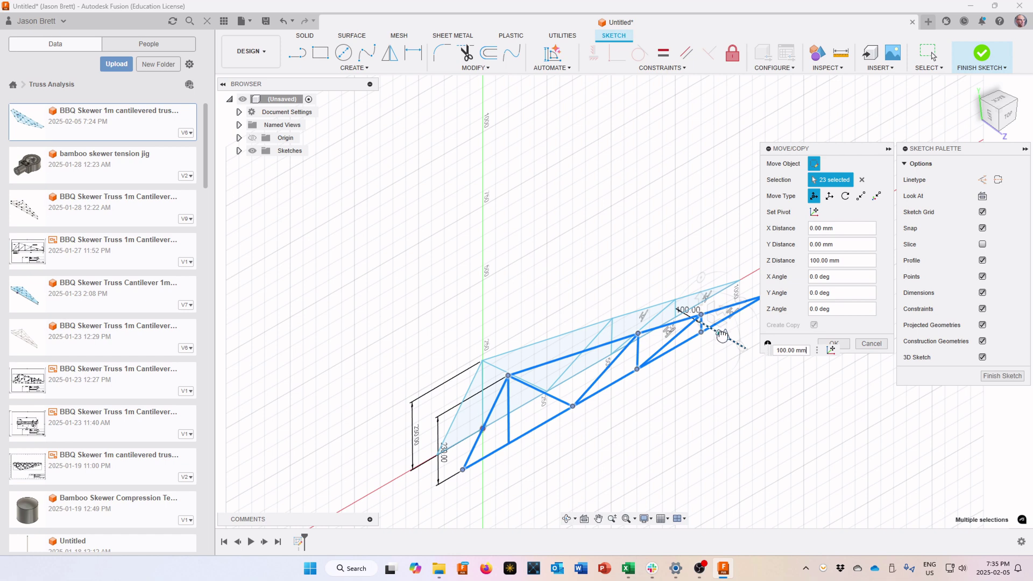
pyautogui.moveTo(722, 336); pyautogui.dragTo(722, 335)
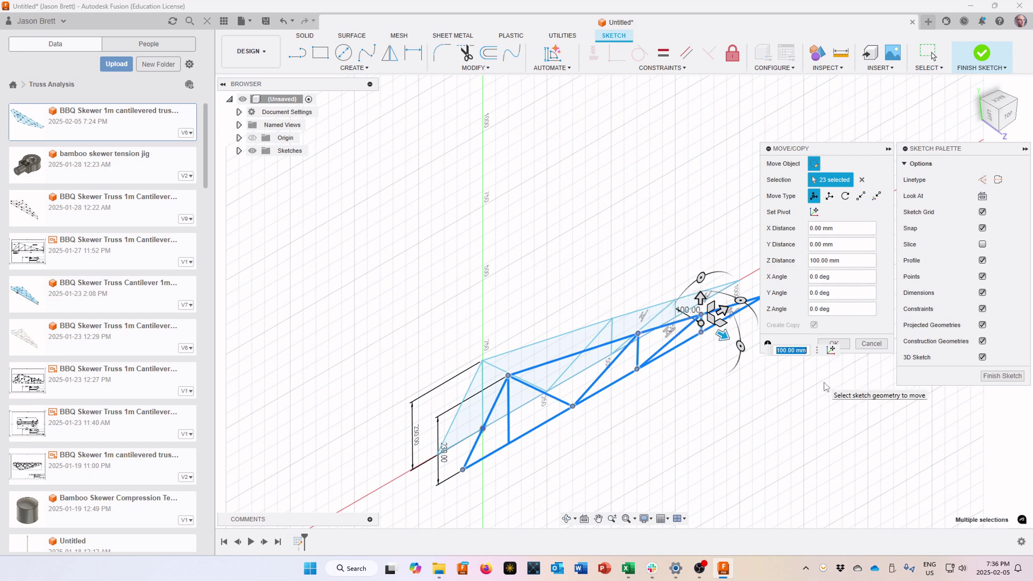
pyautogui.click(842, 345)
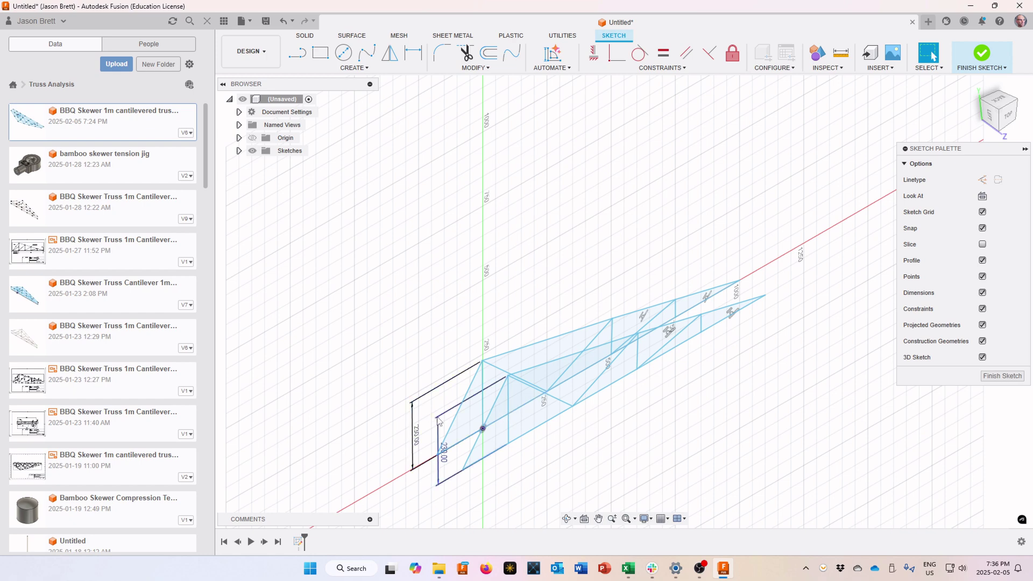
# Step: Draw a line joining the two trusses' bottom-chord ends behind the origin, on the side away from the tip
pyautogui.scroll(5, 452, 419)
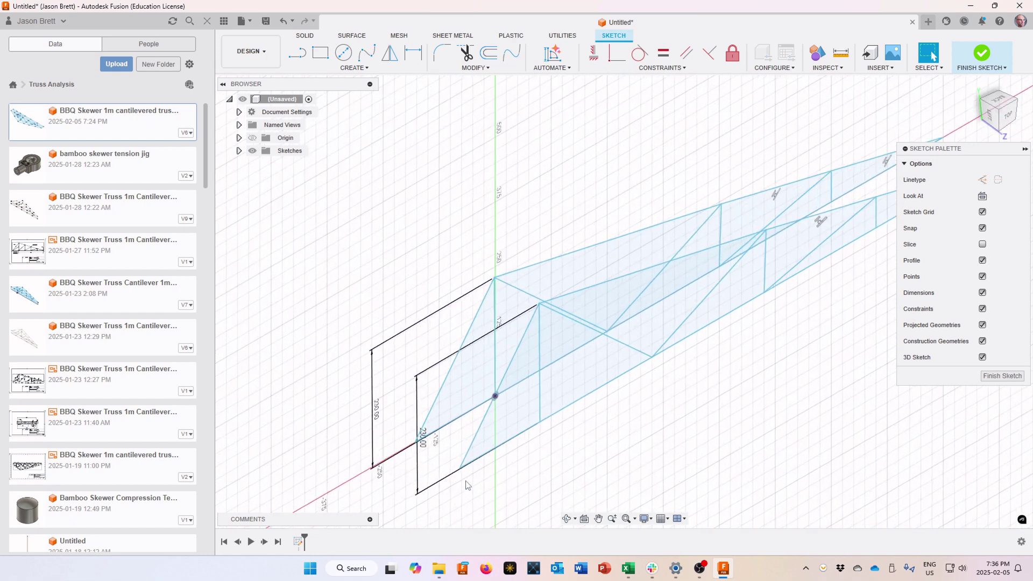
pyautogui.click(297, 54)
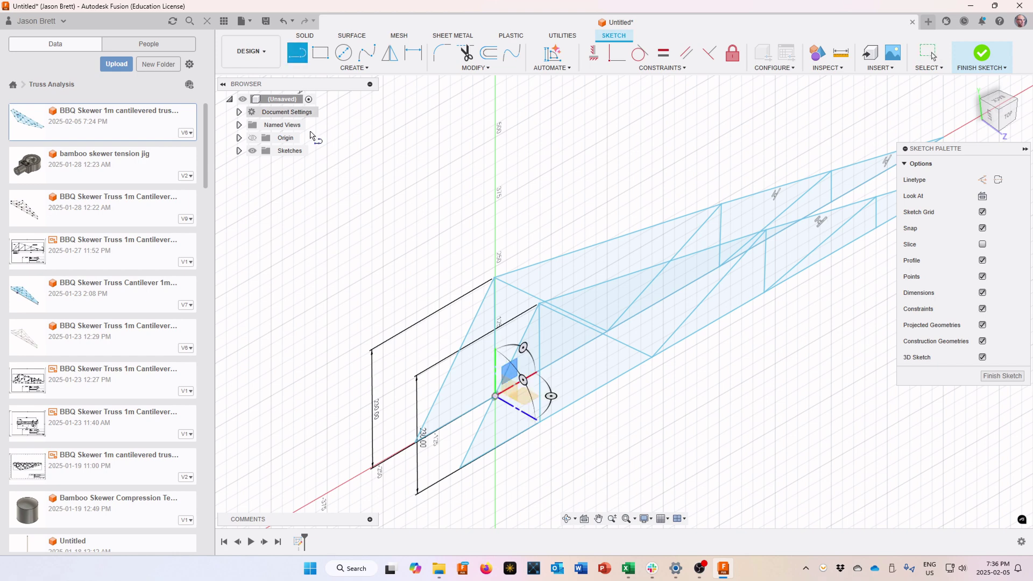
pyautogui.scroll(6, 457, 468)
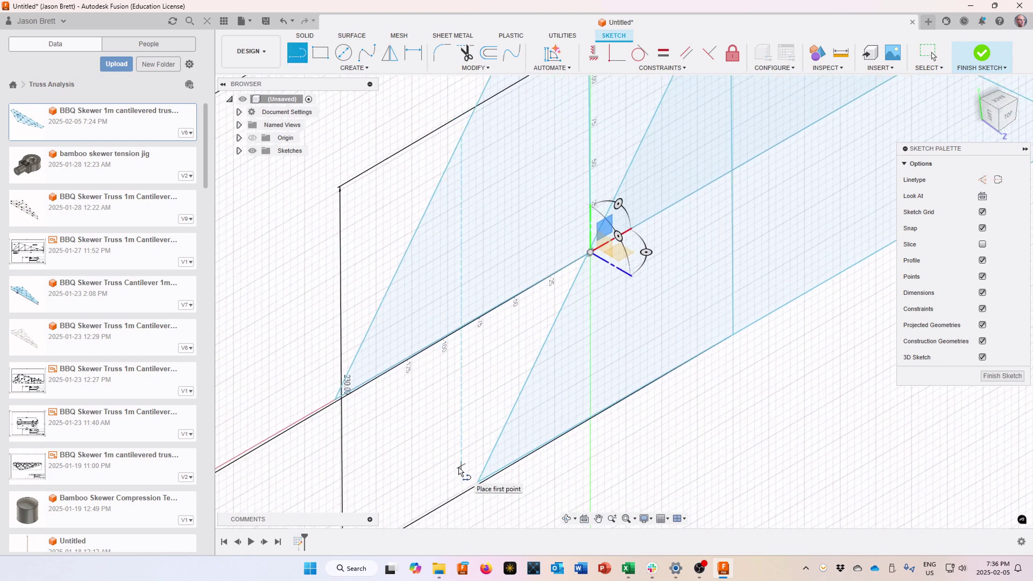
pyautogui.click(477, 481)
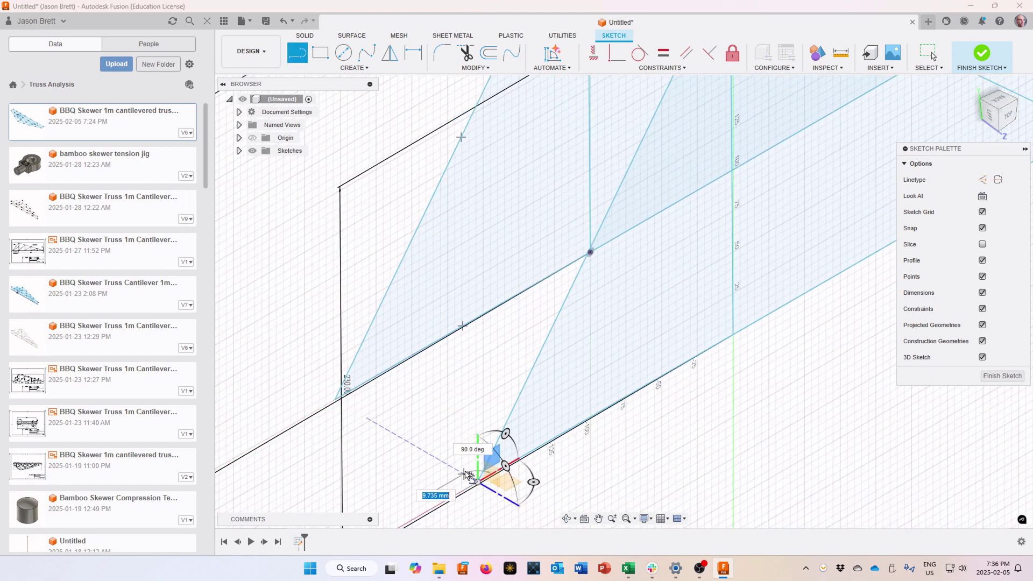
pyautogui.click(334, 402)
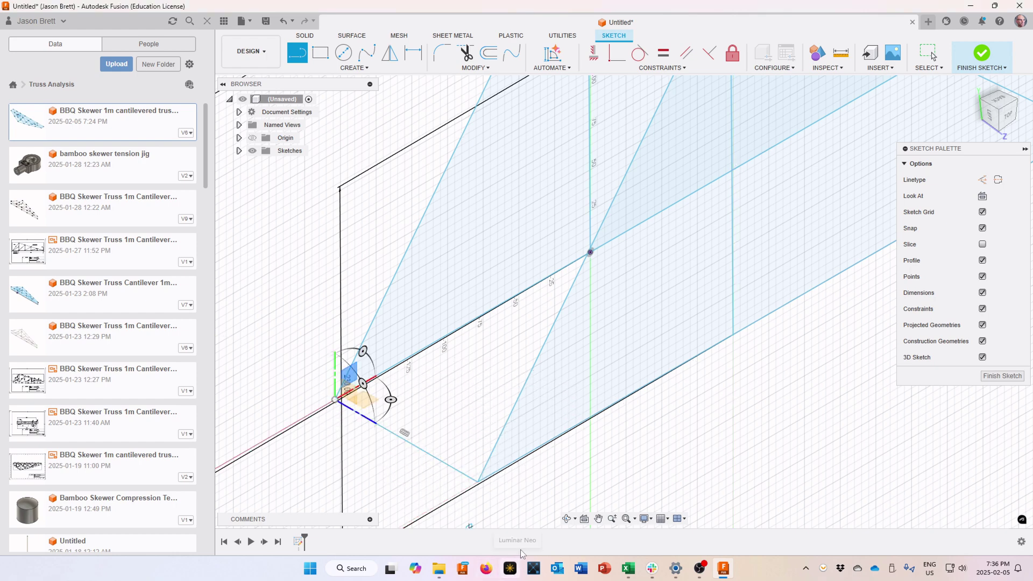
# Step: Draw two cross-member lines joining the trusses at the base and at the top of their origin uprights
pyautogui.scroll(-5, 570, 456)
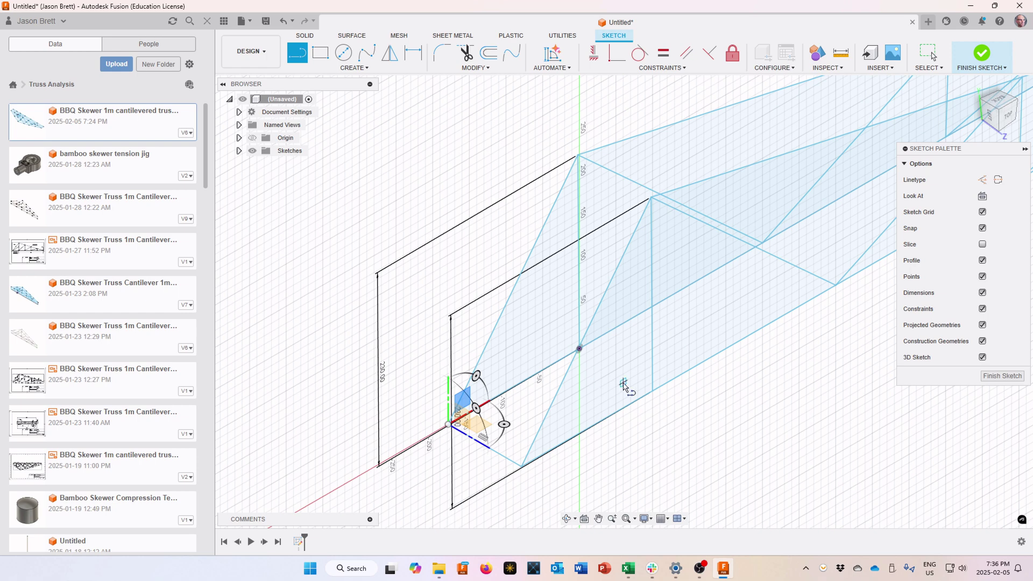
pyautogui.scroll(5, 624, 386)
pyautogui.click(677, 399)
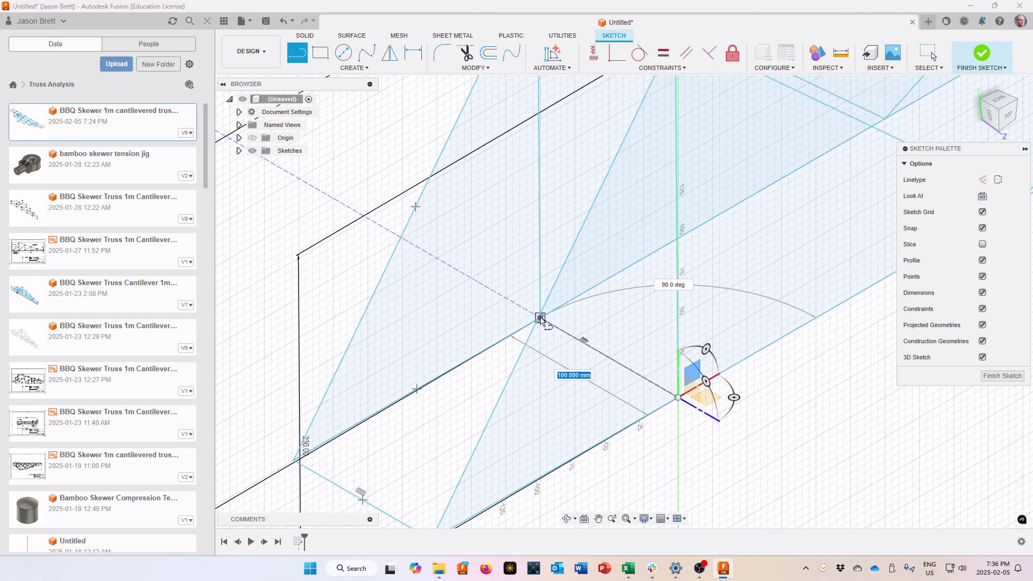
pyautogui.click(540, 318)
pyautogui.scroll(-6, 640, 434)
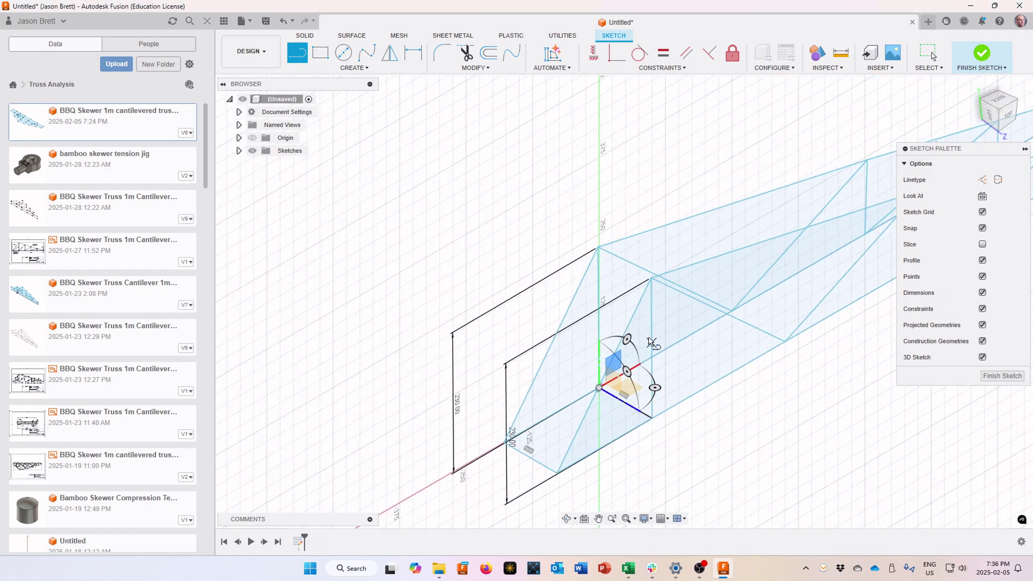
pyautogui.scroll(5, 642, 301)
pyautogui.click(666, 288)
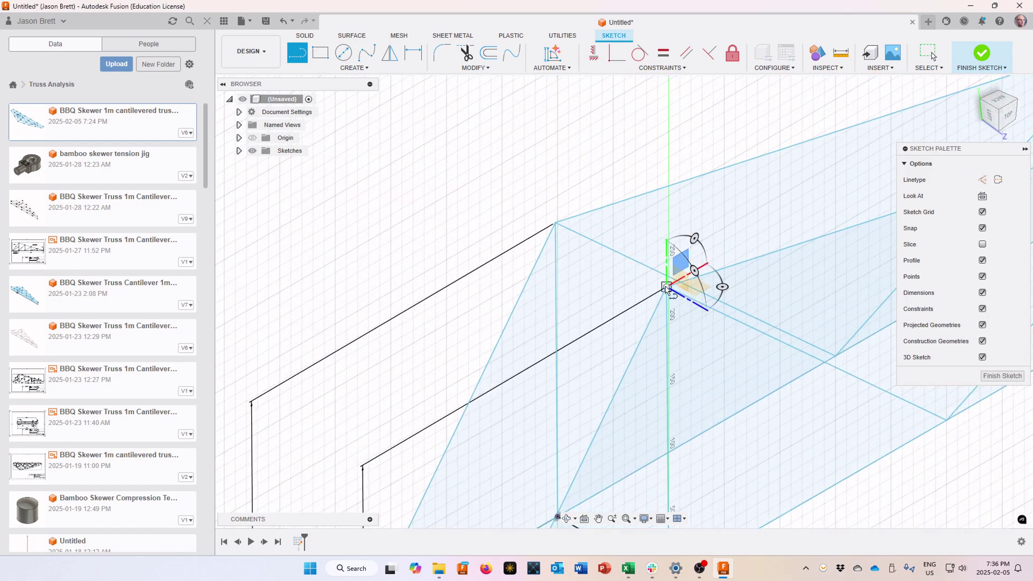
pyautogui.click(556, 224)
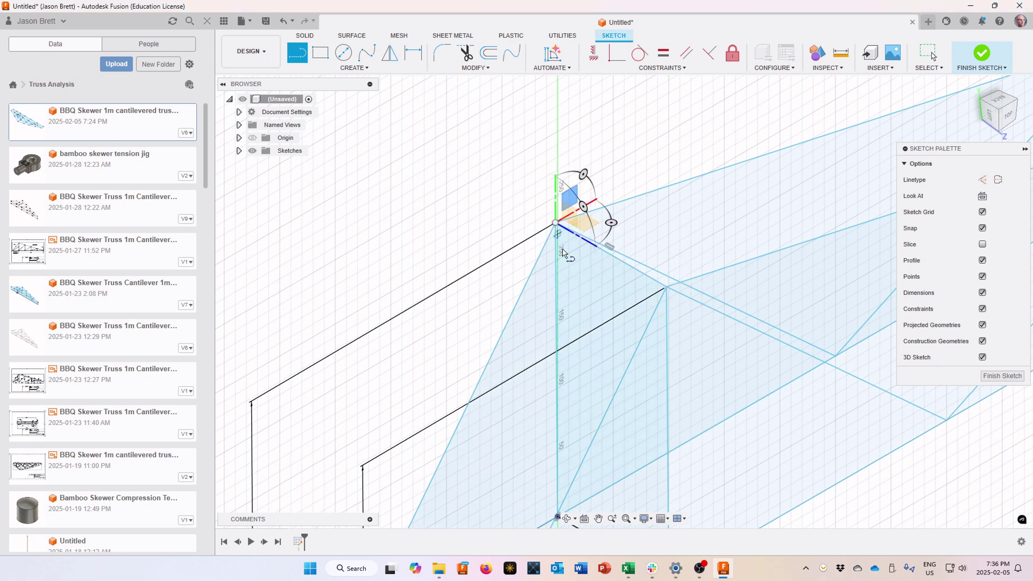
# Step: Draw a cross-member line between the two bottom-chord joints located between the origin uprights and the middle uprights
pyautogui.scroll(-3, 693, 420)
pyautogui.scroll(3, 772, 449)
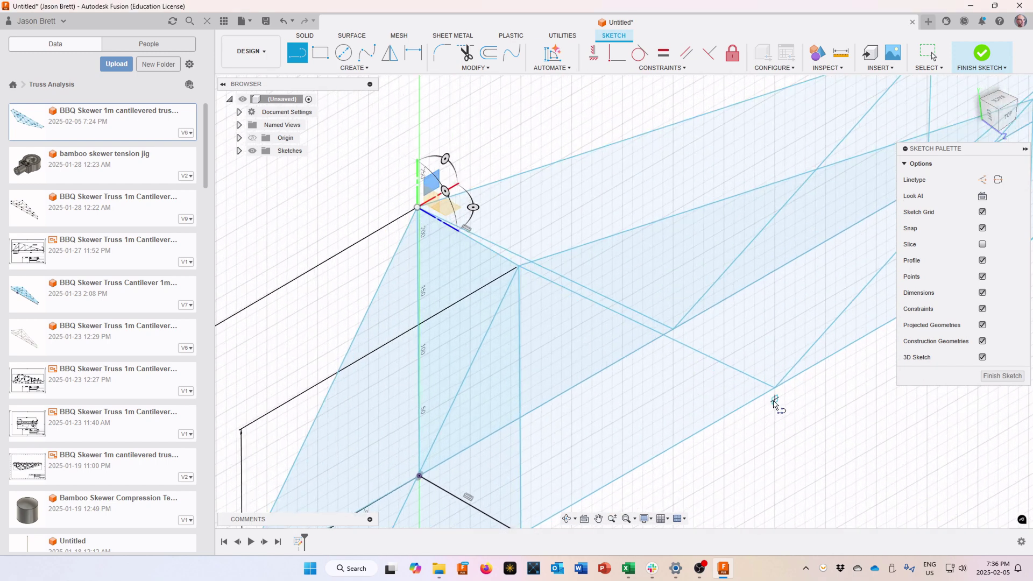
pyautogui.scroll(3, 772, 405)
pyautogui.click(775, 382)
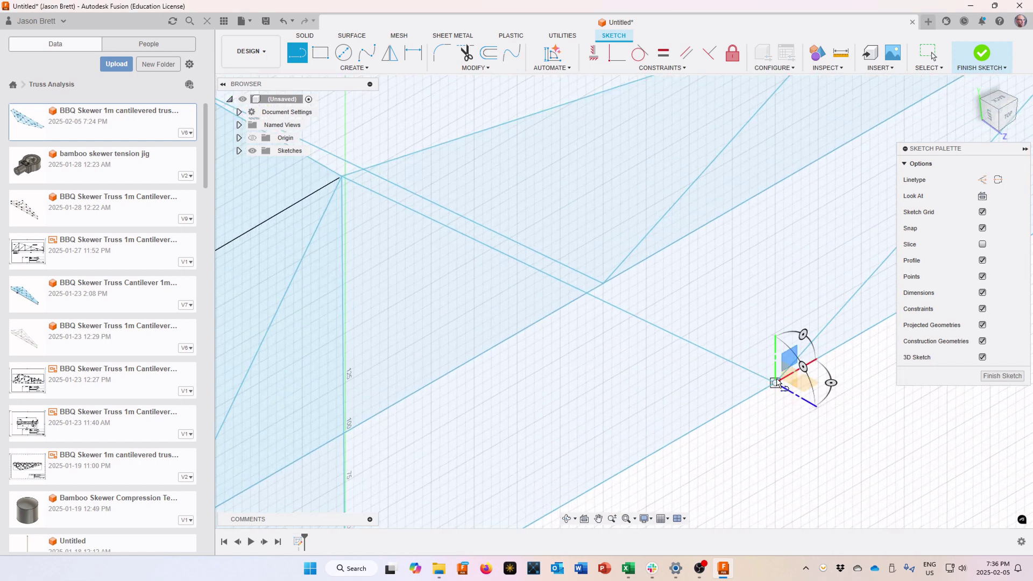
pyautogui.click(604, 284)
# Step: Draw two cross-member lines joining the trusses at the base and at the top of their middle uprights
pyautogui.scroll(-5, 736, 439)
pyautogui.scroll(-1, 827, 443)
pyautogui.moveTo(827, 443)
pyautogui.mouseDown(button='middle')
pyautogui.moveTo(538, 450)
pyautogui.moveTo(630, 385)
pyautogui.moveTo(625, 408)
pyautogui.mouseUp(button='middle')
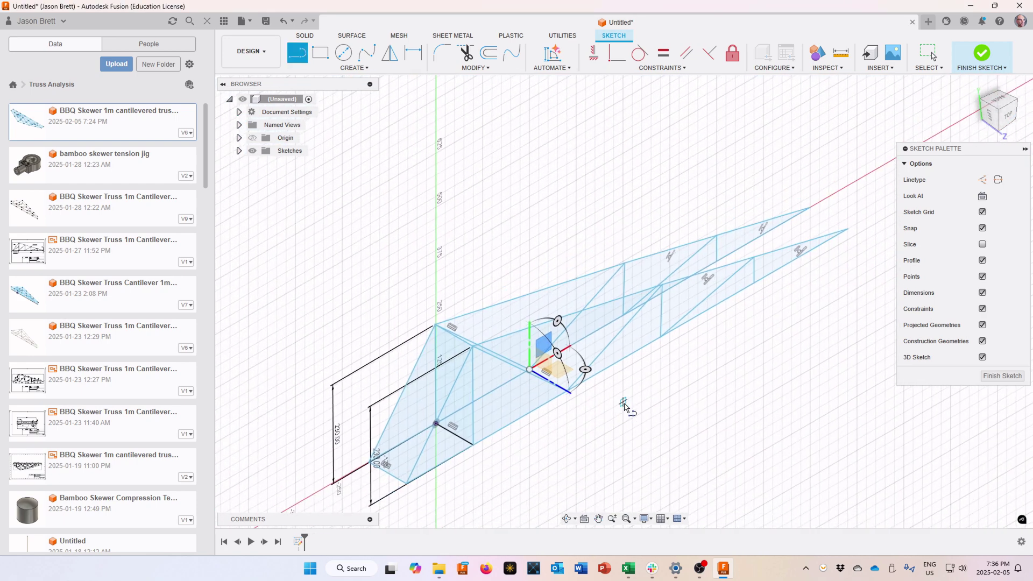
pyautogui.scroll(4, 626, 410)
pyautogui.scroll(3, 671, 320)
pyautogui.moveTo(671, 320); pyautogui.dragTo(704, 452, button='middle')
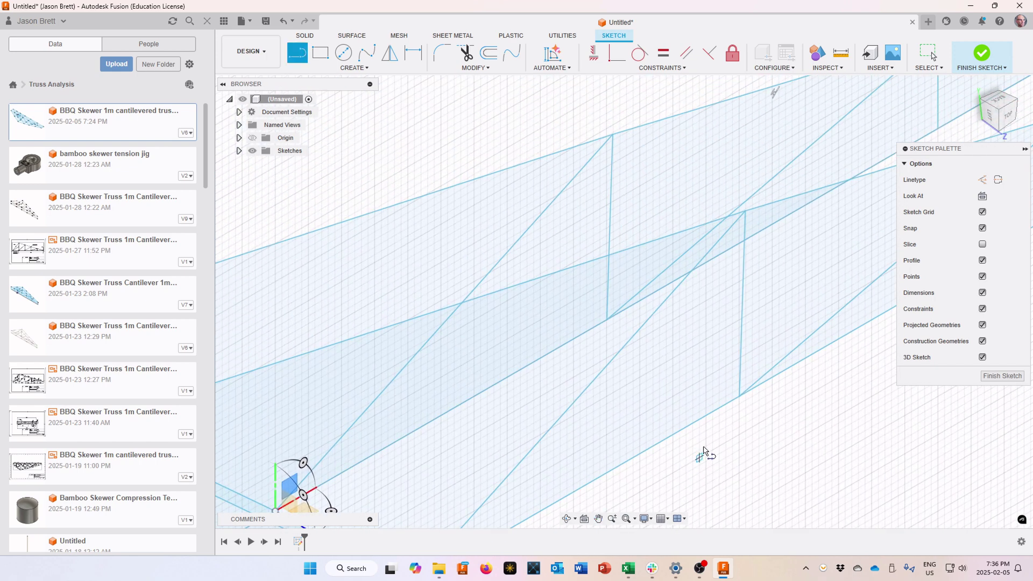
pyautogui.click(739, 396)
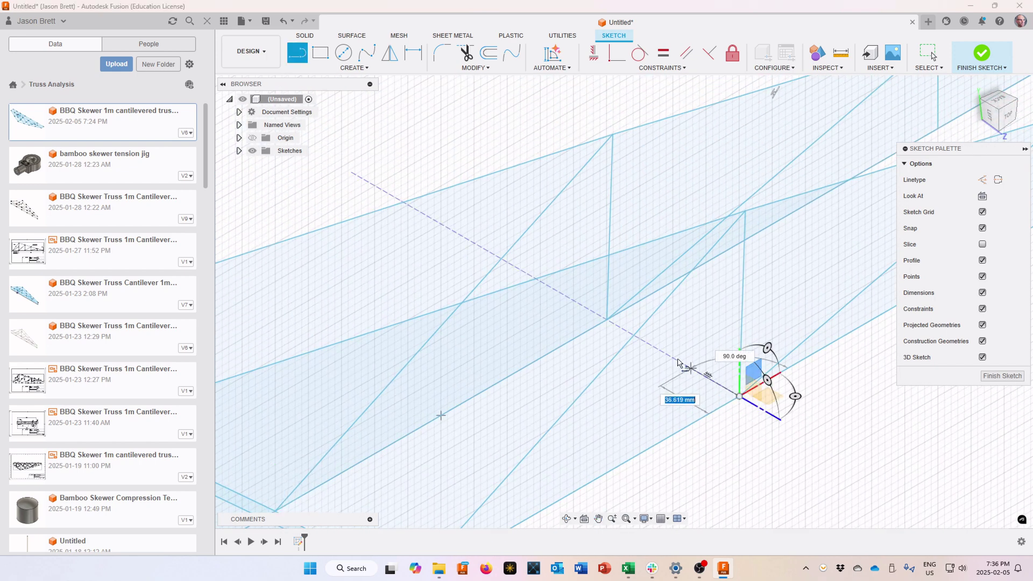
pyautogui.click(606, 320)
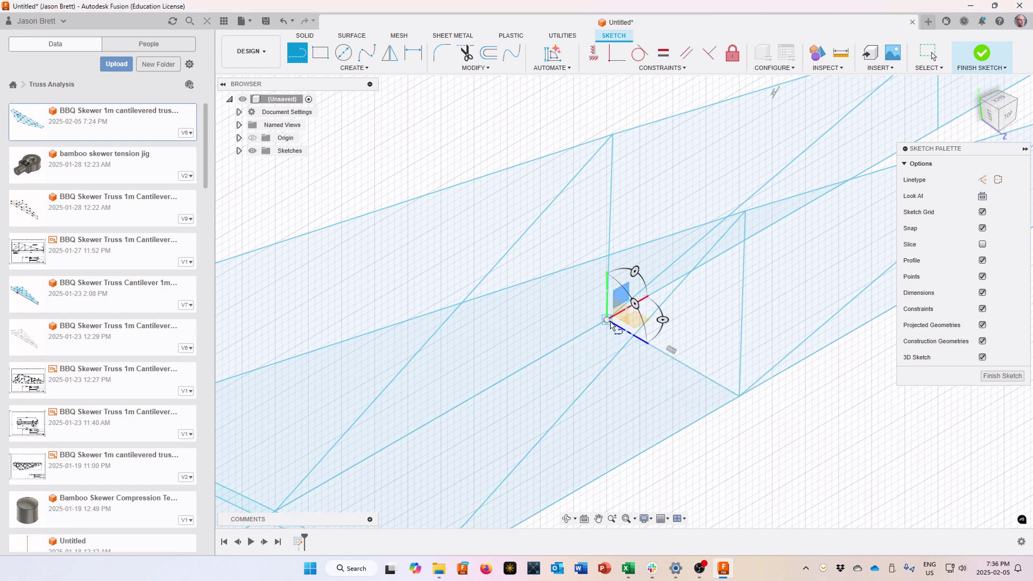
pyautogui.click(744, 212)
pyautogui.click(613, 135)
# Step: Draw two cross-member lines joining the trusses at the base and top of the uprights nearest the tip
pyautogui.scroll(-5, 778, 404)
pyautogui.scroll(-4, 785, 425)
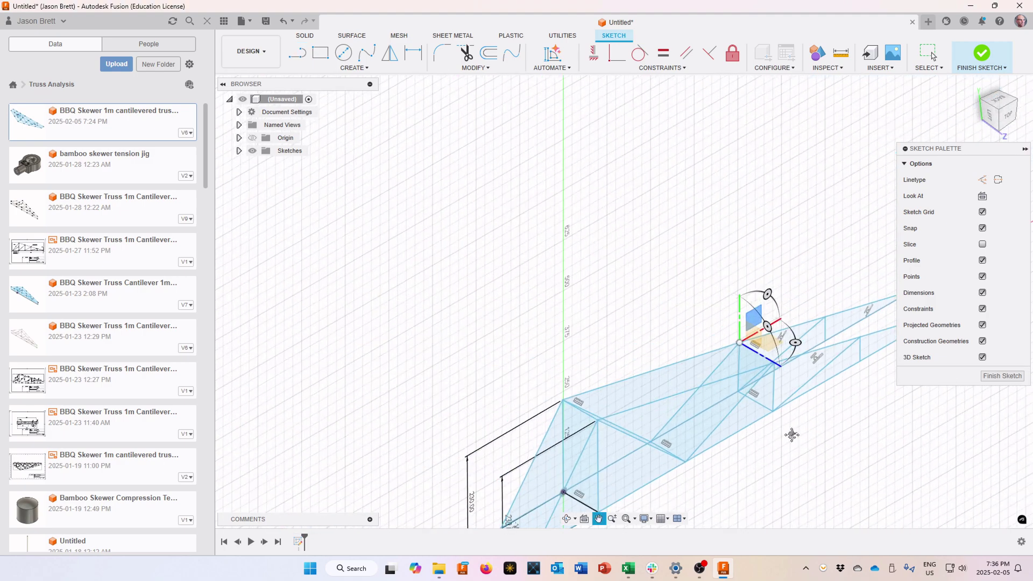
pyautogui.scroll(4, 672, 419)
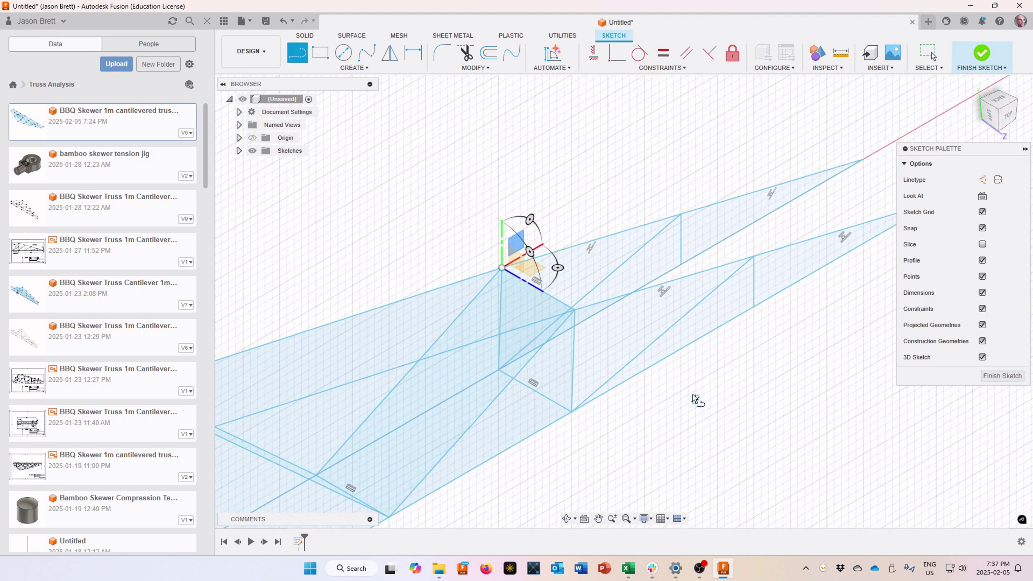
pyautogui.click(754, 307)
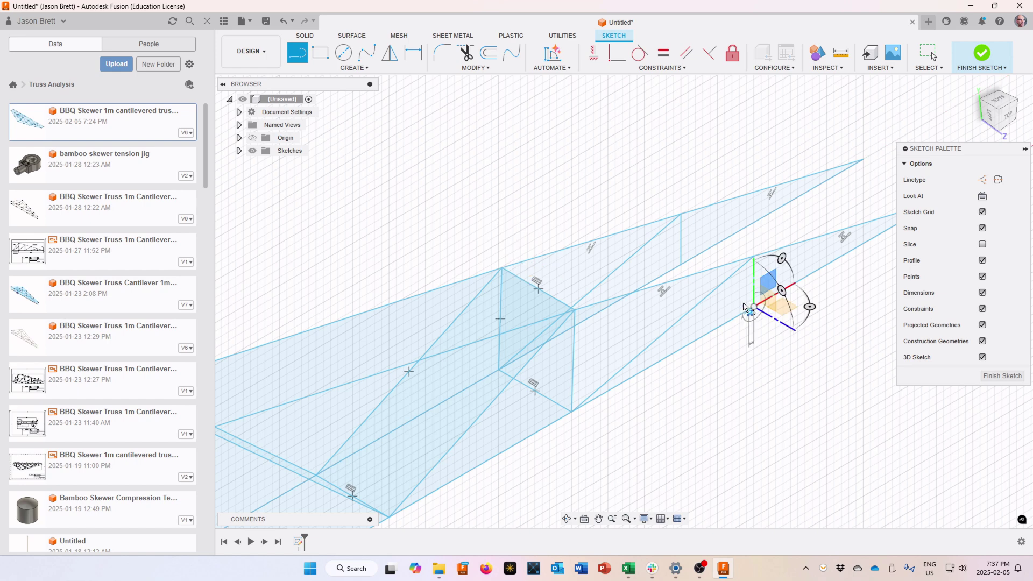
pyautogui.click(684, 268)
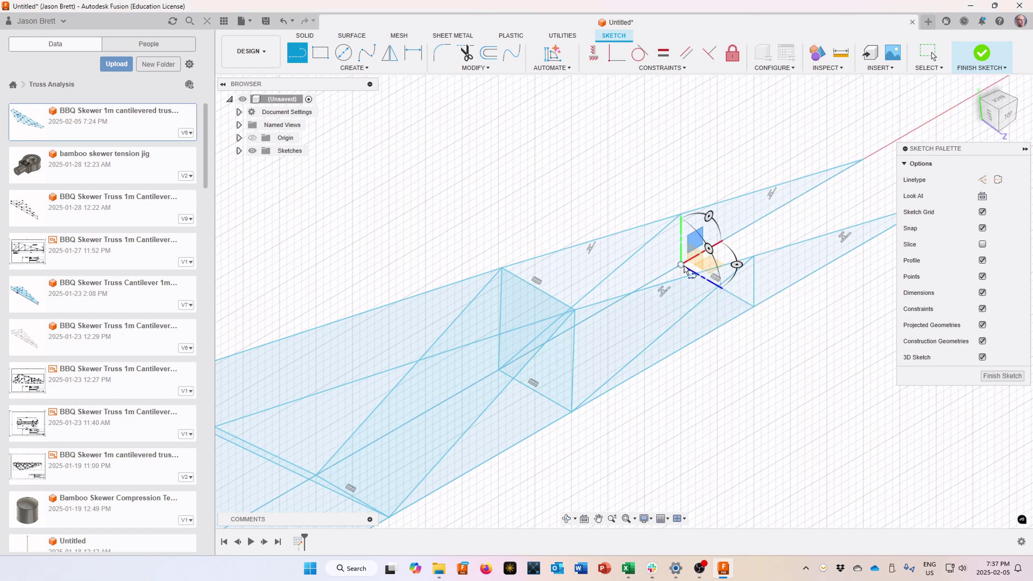
pyautogui.click(754, 257)
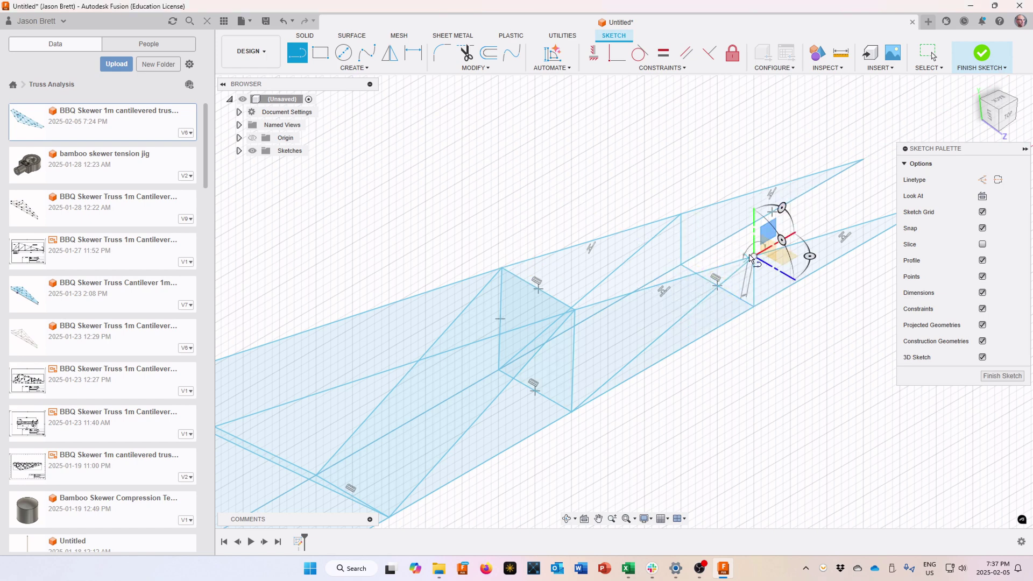
pyautogui.click(681, 214)
# Step: Draw a line joining the tips of the two trusses and end the Line command
pyautogui.keyDown('shift'); pyautogui.moveTo(799, 393); pyautogui.dragTo(732, 434, button='middle'); pyautogui.keyUp('shift')
pyautogui.scroll(3, 732, 435)
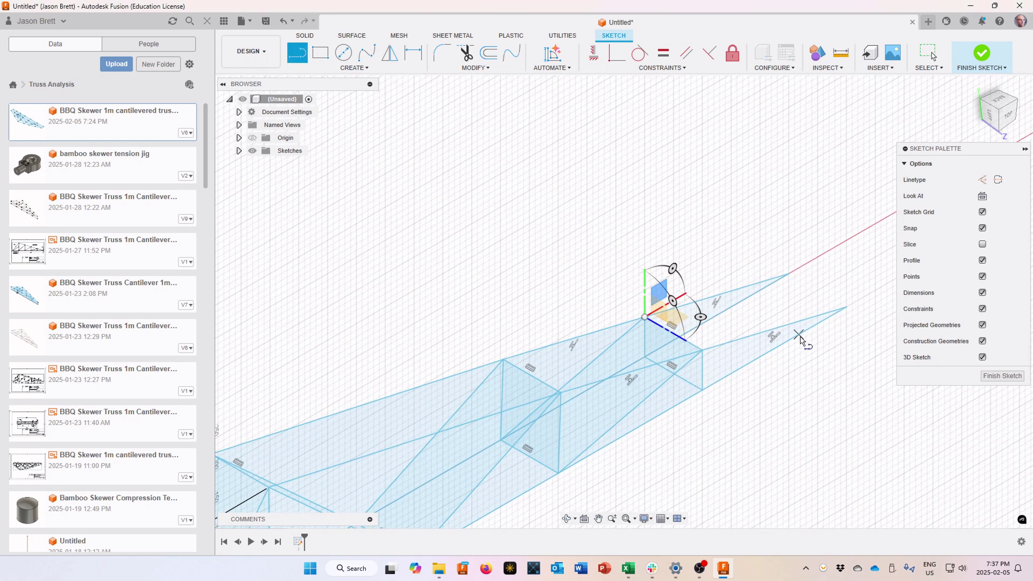
pyautogui.click(846, 310)
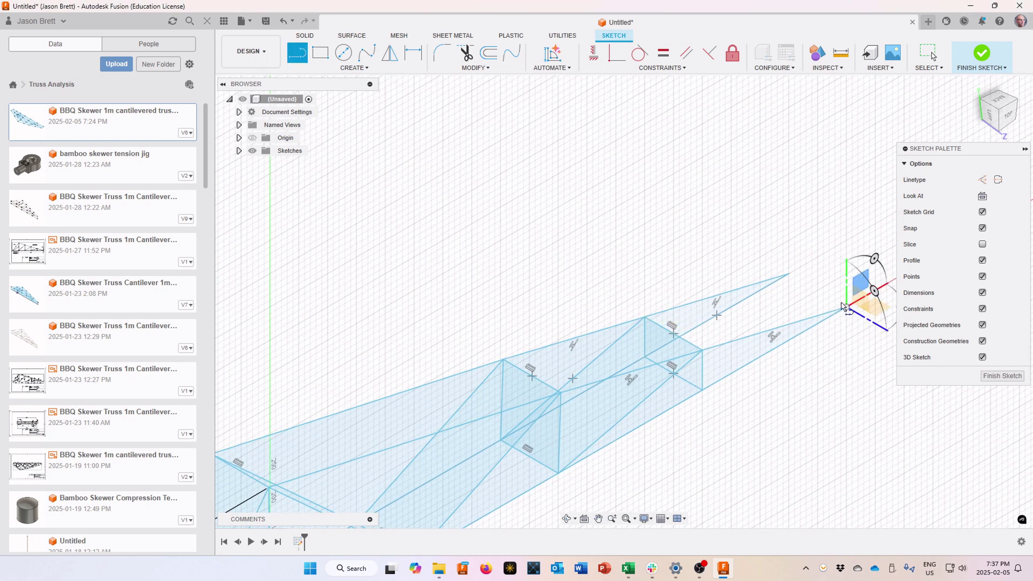
pyautogui.click(788, 275)
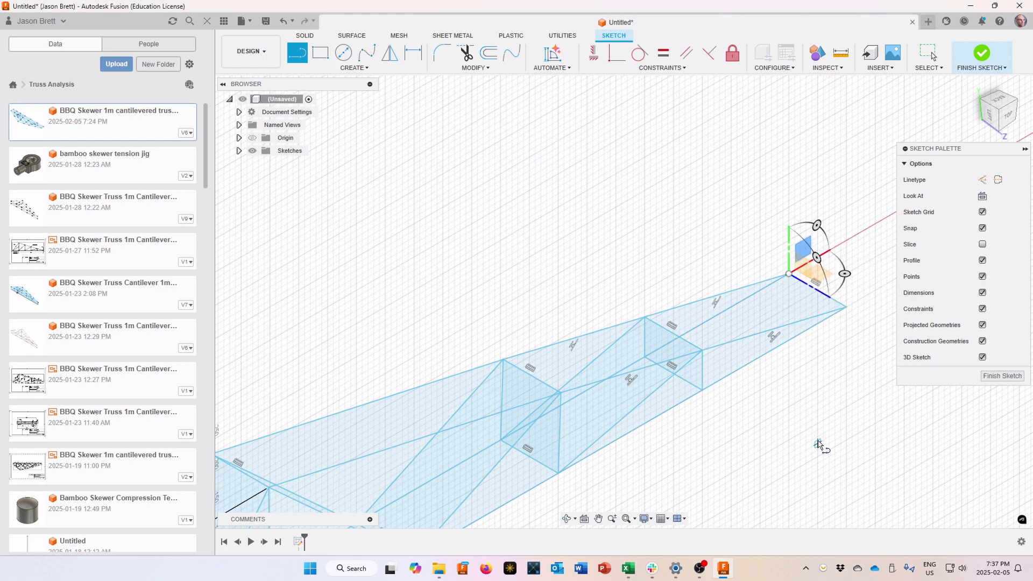
pyautogui.scroll(-5, 818, 445)
pyautogui.press('Escape')
# Step: Draw a bottom-plane diagonal from the copied truss's origin upright base to the original truss's first bottom-chord joint toward the tip
pyautogui.moveTo(823, 495); pyautogui.dragTo(799, 422, button='middle')
pyautogui.press('l')
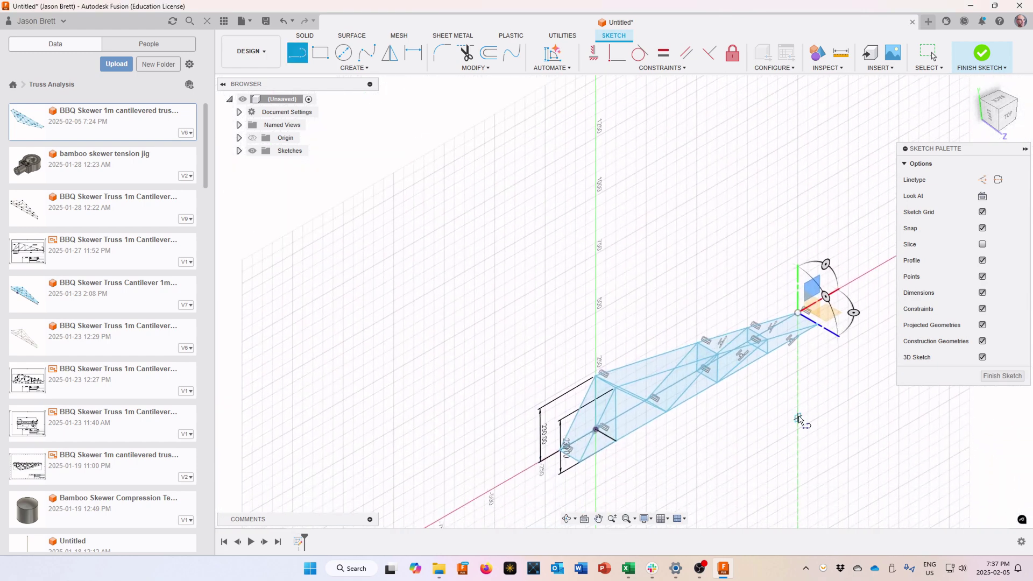
pyautogui.scroll(2, 669, 455)
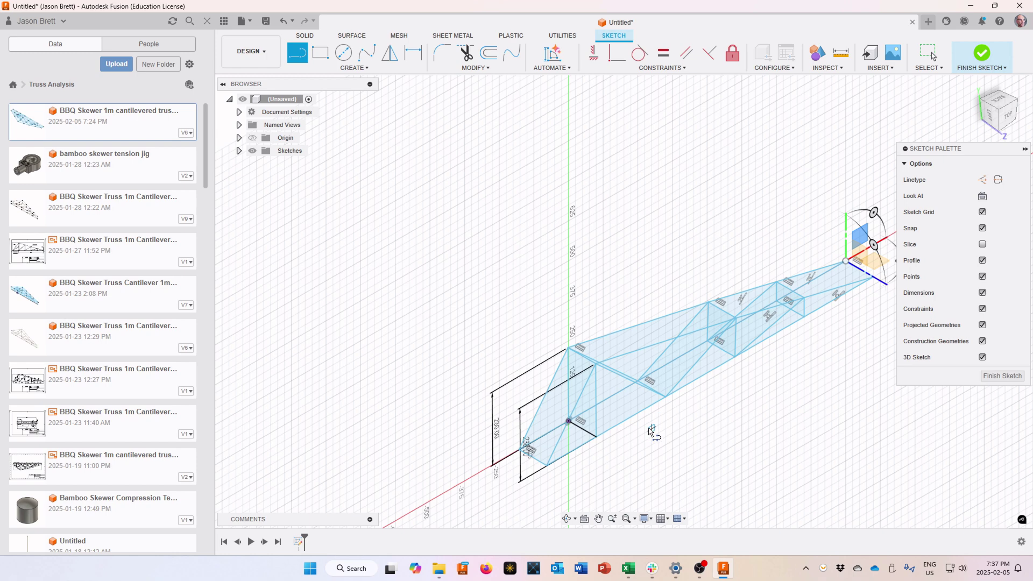
pyautogui.scroll(1, 654, 428)
pyautogui.scroll(1, 730, 388)
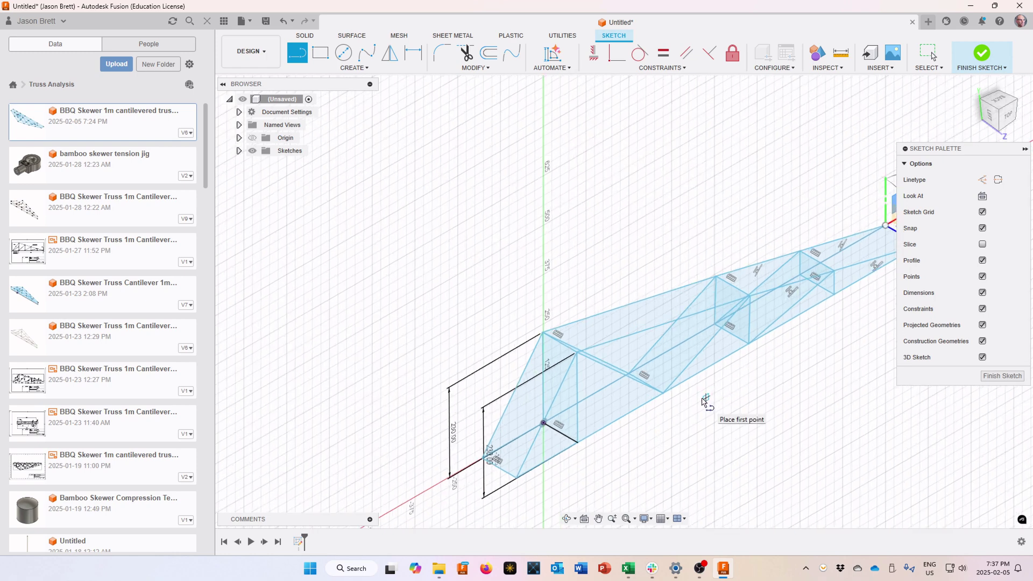
pyautogui.scroll(1, 703, 401)
pyautogui.scroll(1, 649, 418)
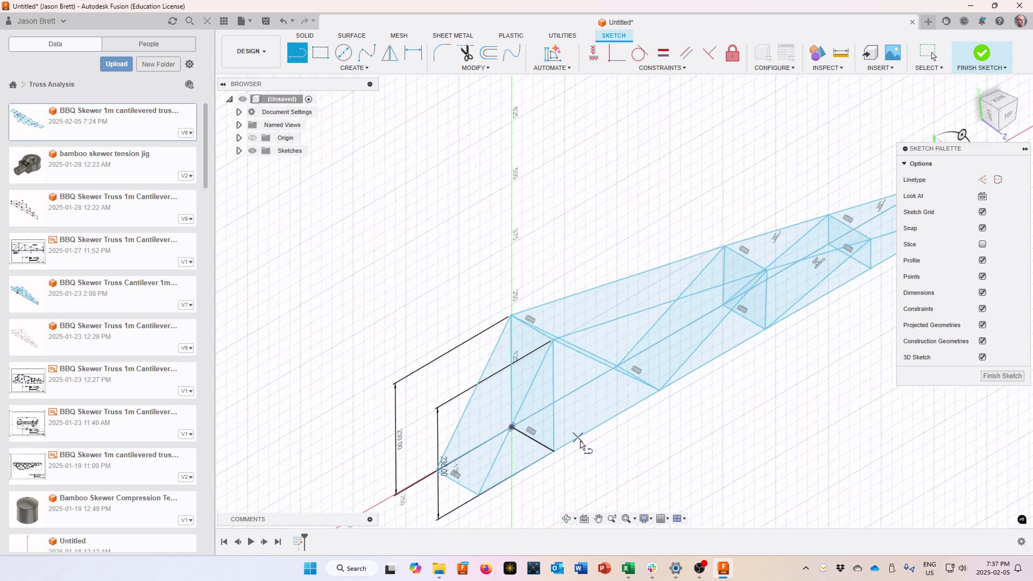
pyautogui.scroll(2, 581, 445)
pyautogui.scroll(1, 574, 455)
pyautogui.scroll(1, 576, 456)
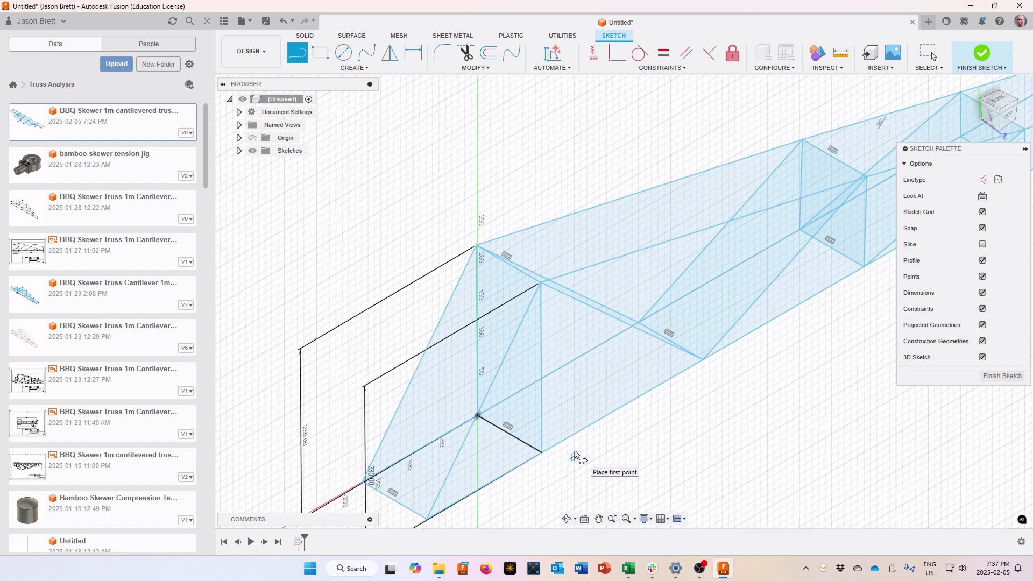
pyautogui.click(542, 453)
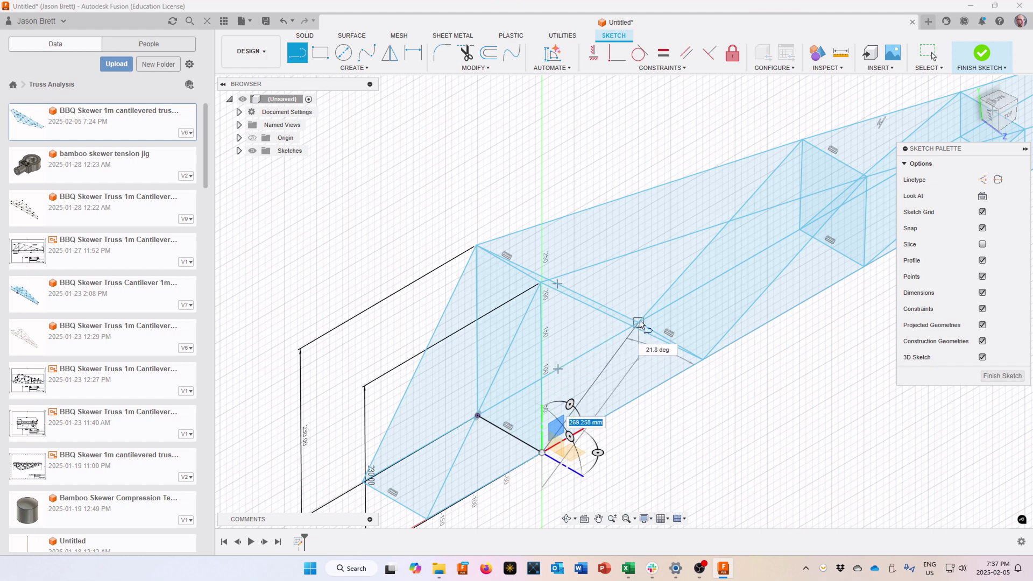
pyautogui.click(641, 327)
# Step: Continue the bottom bracing with a diagonal from that original-truss joint to the base of the copied truss's middle upright
pyautogui.scroll(-2, 711, 460)
pyautogui.scroll(4, 662, 371)
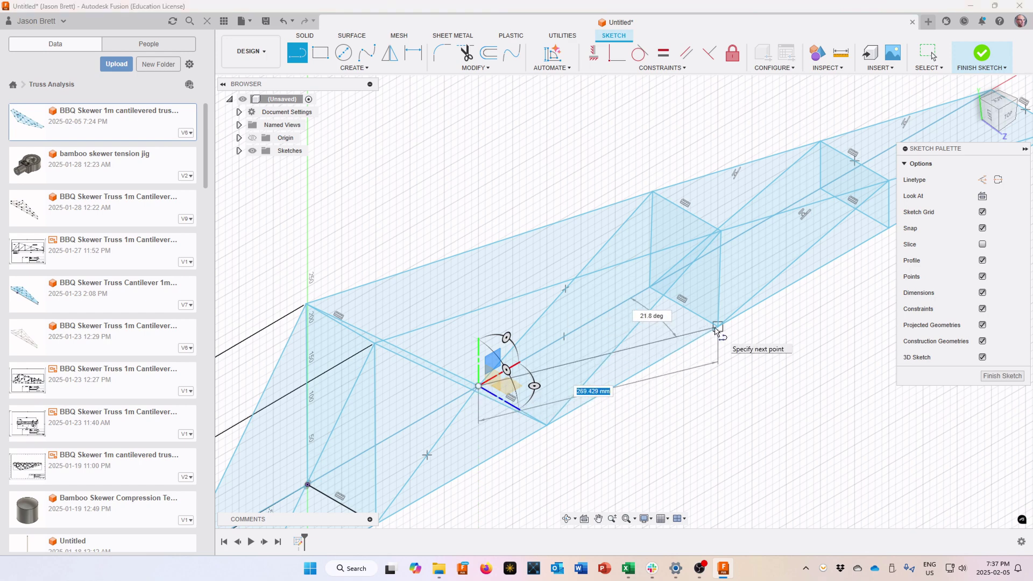
pyautogui.click(716, 329)
pyautogui.scroll(-3, 705, 462)
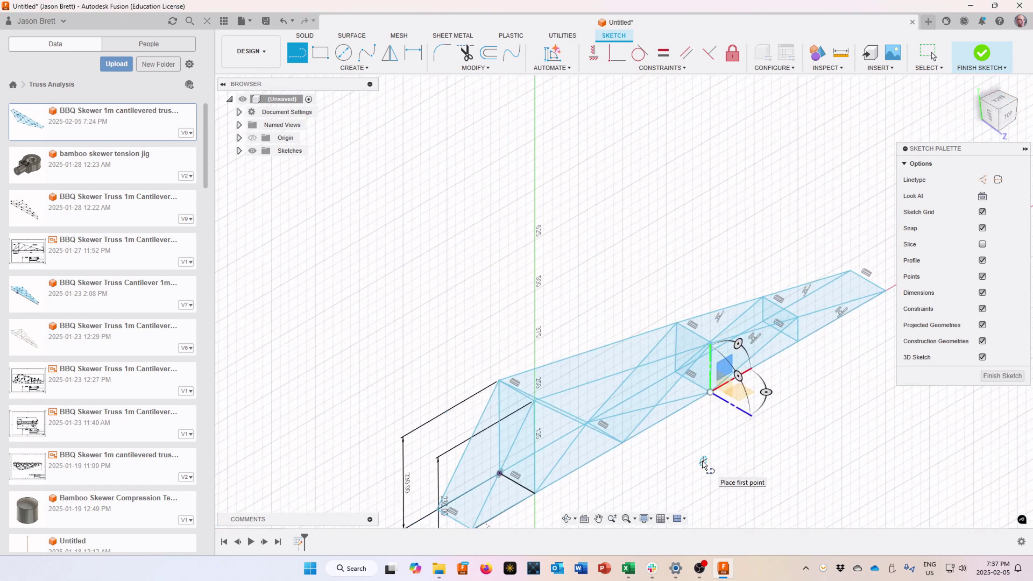
pyautogui.scroll(-1, 697, 471)
pyautogui.moveTo(695, 467); pyautogui.dragTo(659, 361, button='middle')
pyautogui.scroll(2, 659, 361)
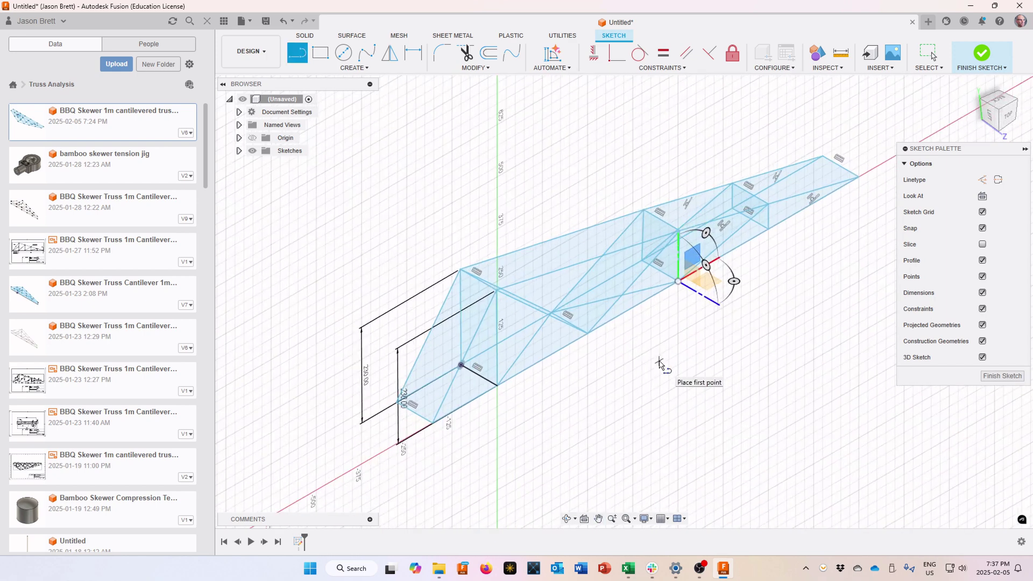
pyautogui.scroll(1, 659, 361)
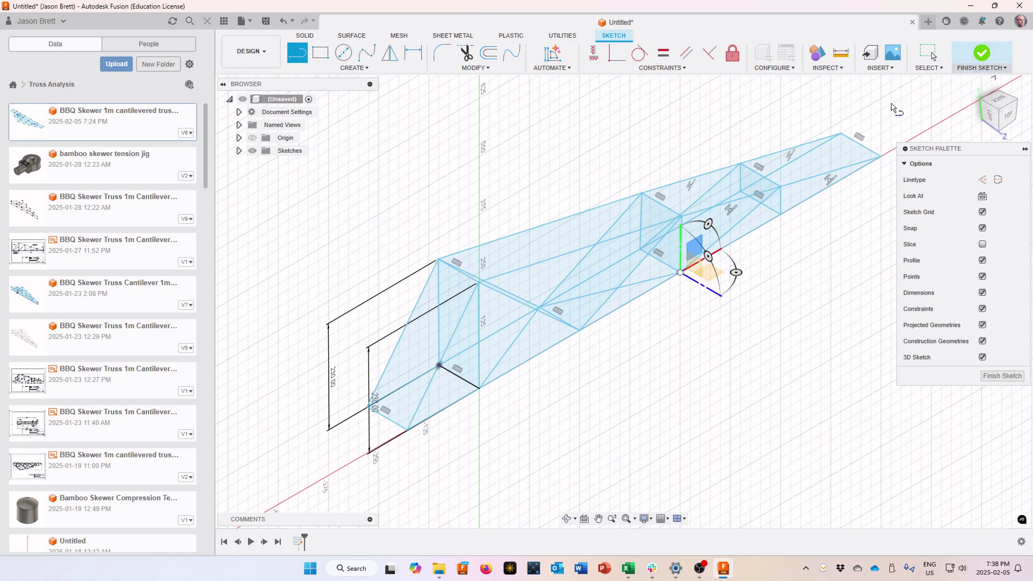
pyautogui.scroll(2, 724, 334)
pyautogui.scroll(-2, 753, 314)
pyautogui.scroll(-1, 751, 311)
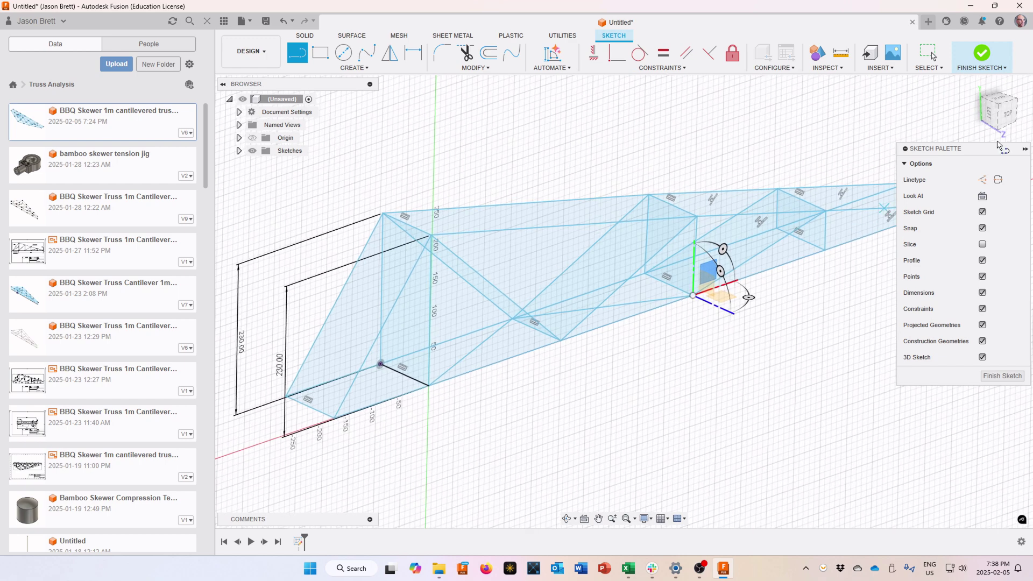
# Step: Finish the sketch and start a circular pipe on the trusses' root-end bottom cross-member with section size bigSkewer
pyautogui.click(981, 56)
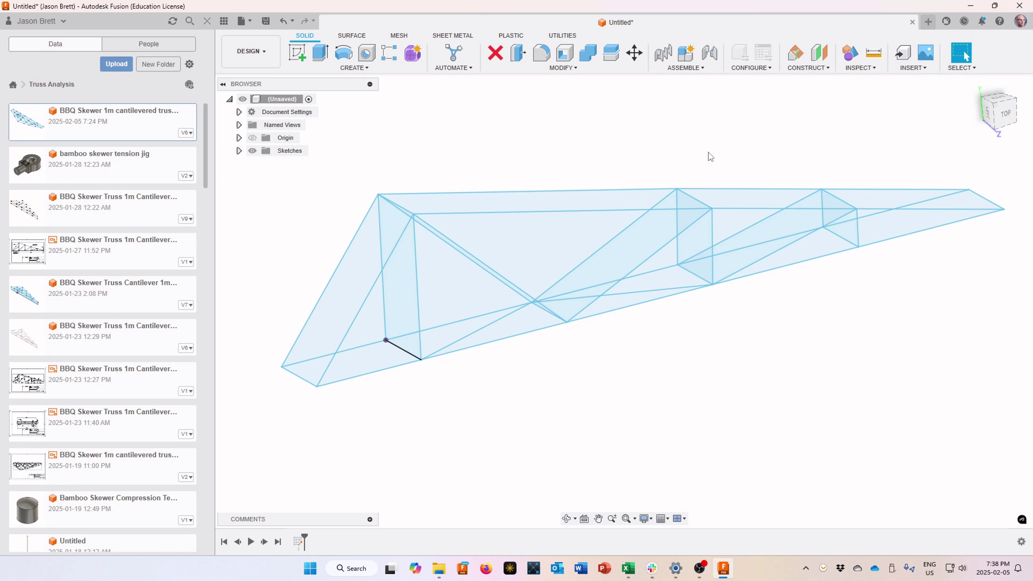
pyautogui.click(372, 70)
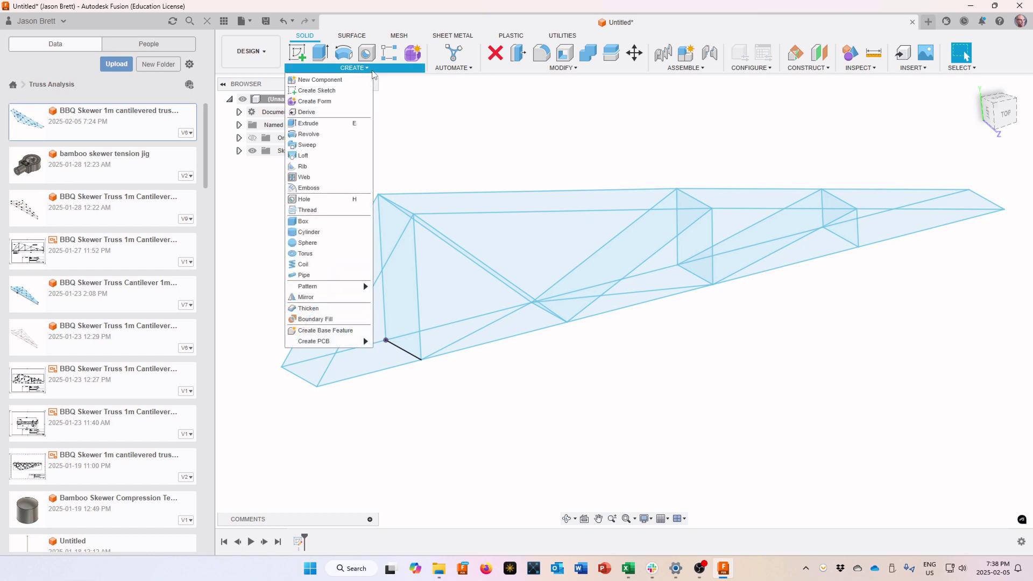
pyautogui.click(303, 276)
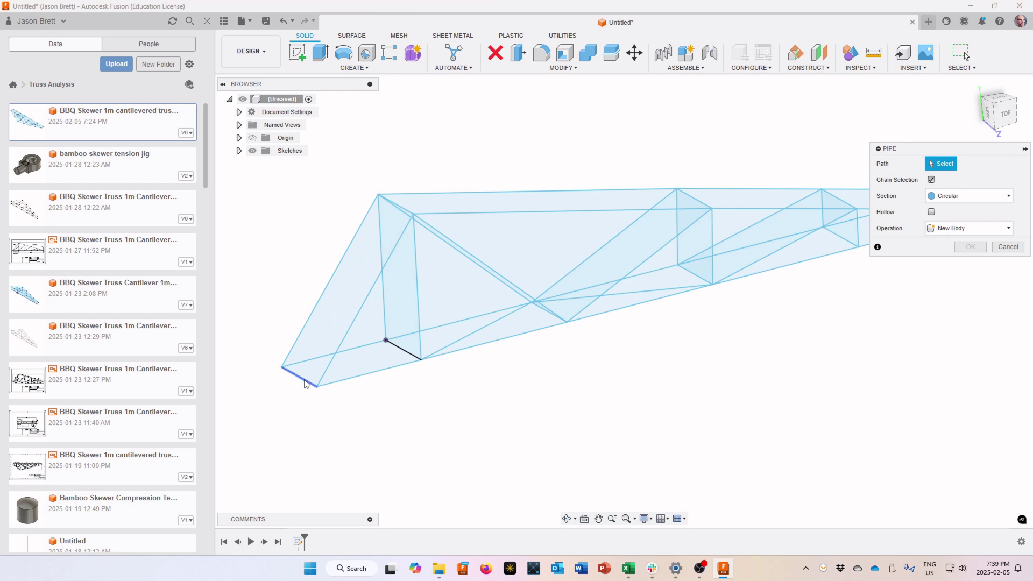
pyautogui.click(304, 383)
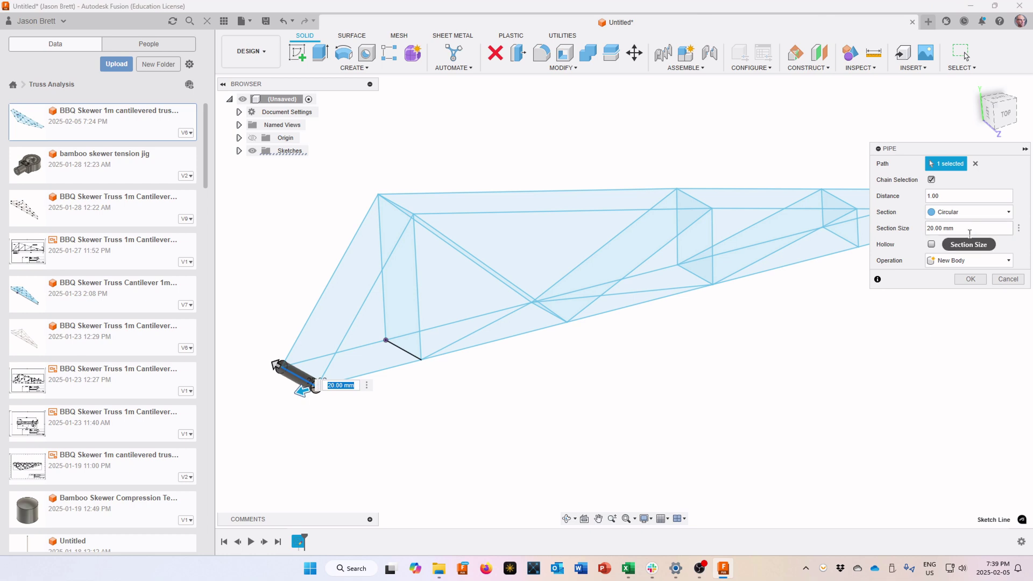
pyautogui.click(928, 230)
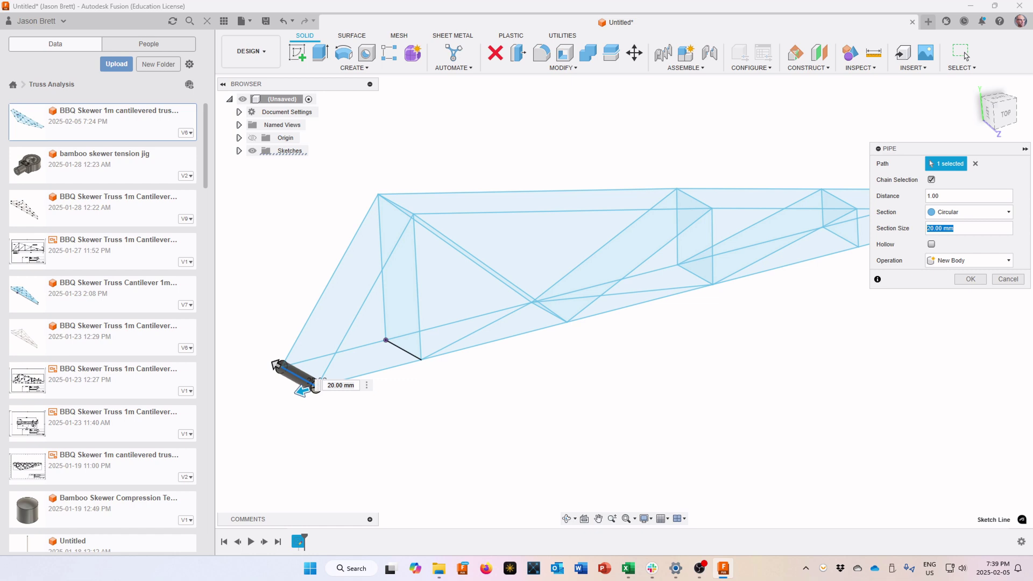
pyautogui.write('b')
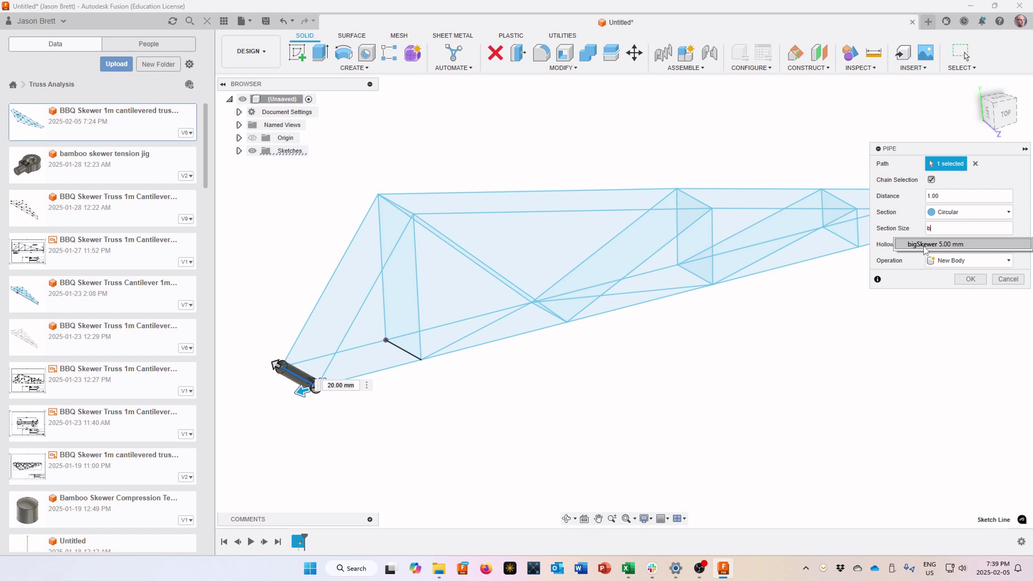
pyautogui.click(925, 245)
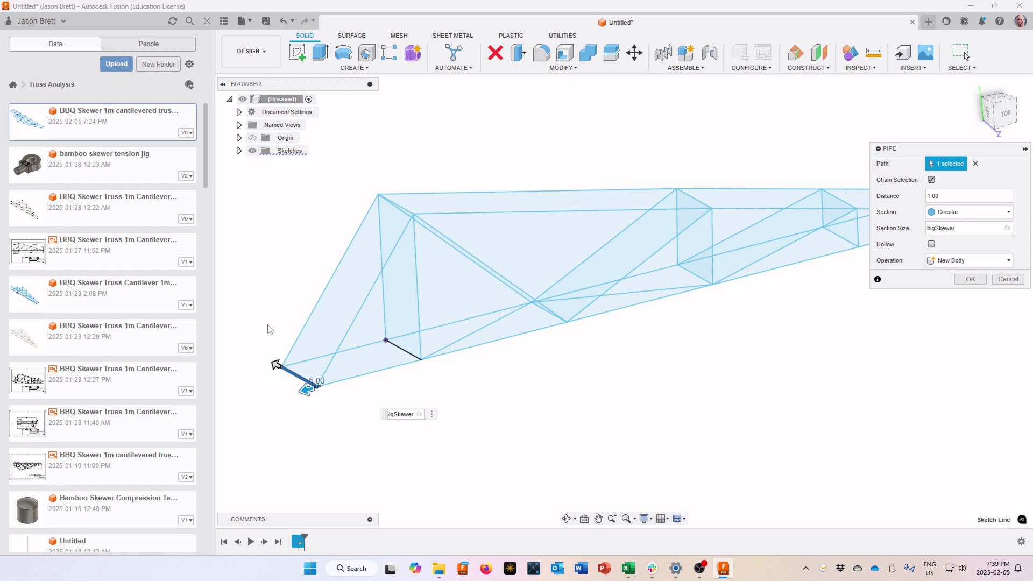
# Step: Extend the pipe path along all bottom-chord segments of the original truss and across the tip cross-member
pyautogui.click(315, 366)
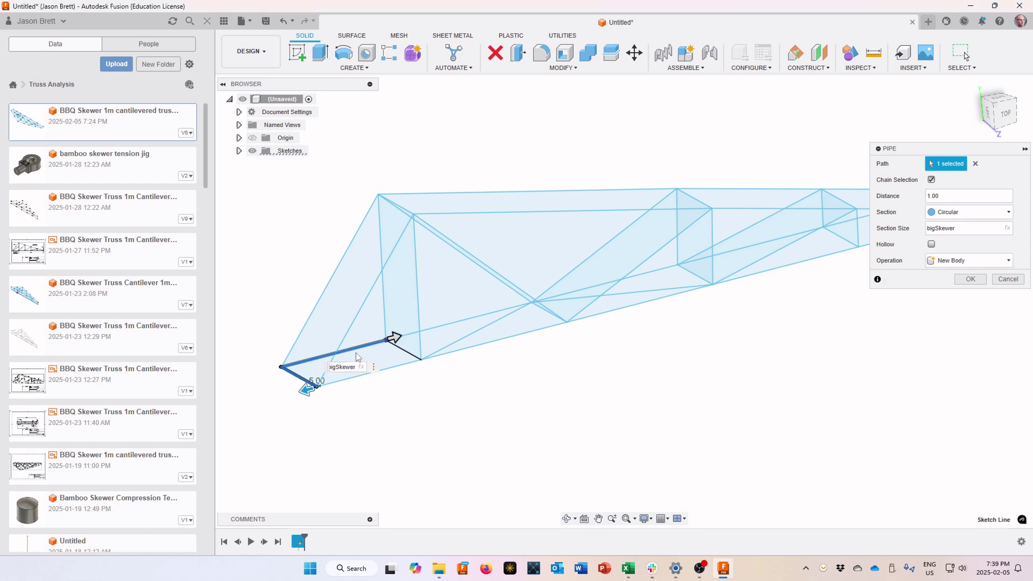
pyautogui.click(442, 331)
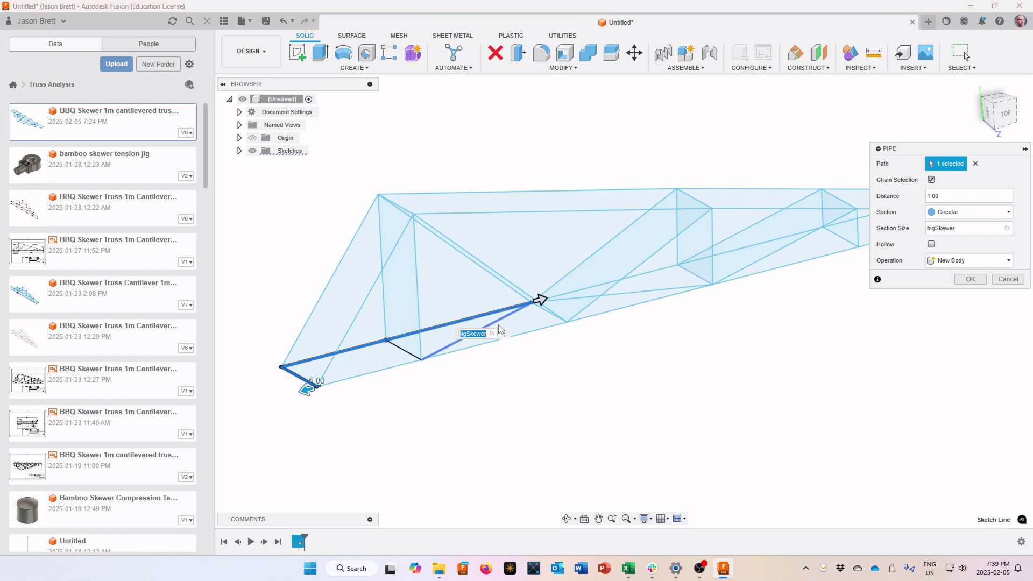
pyautogui.click(627, 280)
pyautogui.click(722, 255)
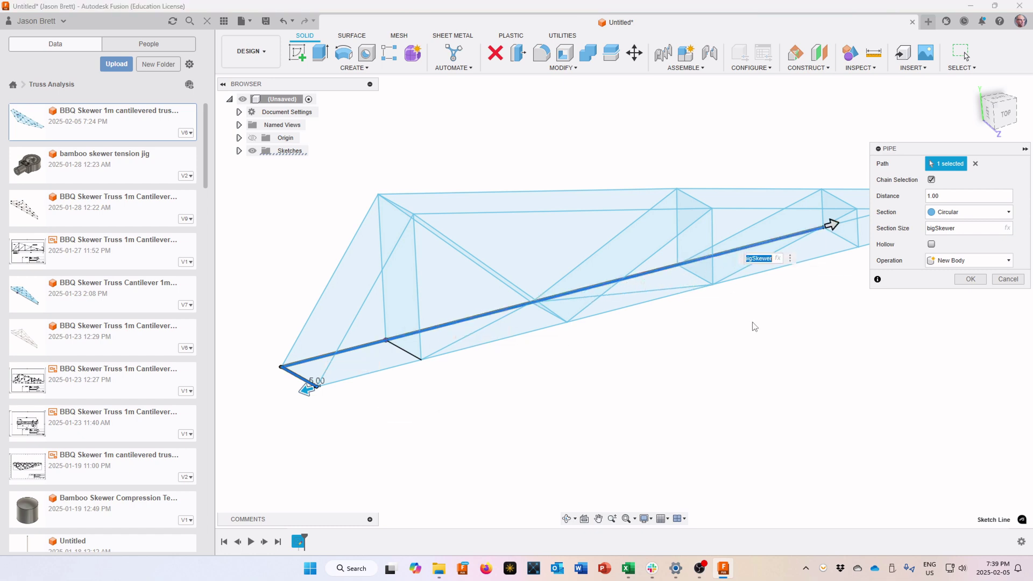
pyautogui.scroll(-3, 751, 323)
pyautogui.moveTo(751, 323); pyautogui.dragTo(642, 368, button='middle')
pyautogui.scroll(2, 643, 369)
pyautogui.click(764, 264)
pyautogui.click(818, 272)
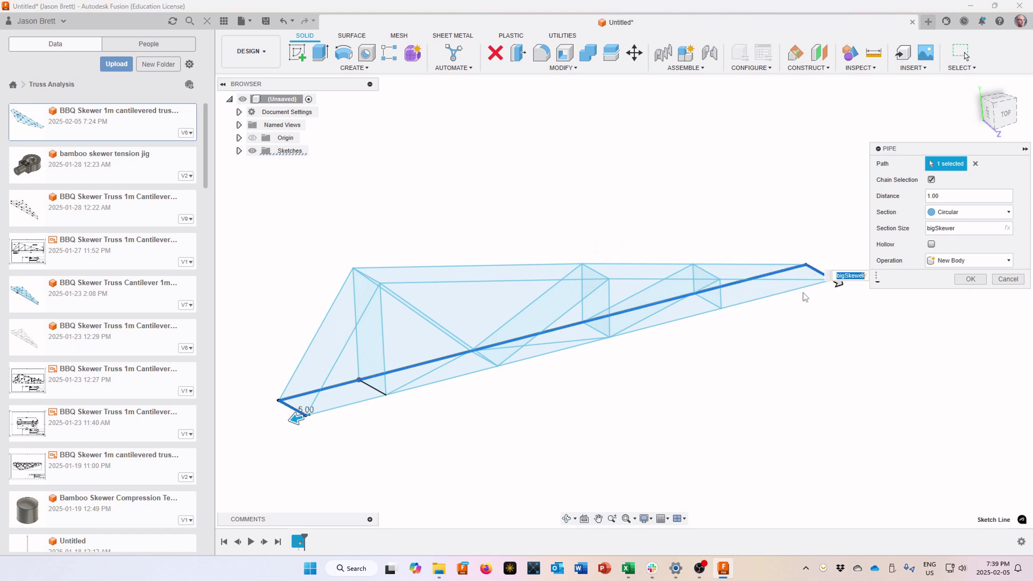
# Step: Close the pipe path along the copied truss's bottom-chord segments and create the pipe as a new body
pyautogui.click(786, 297)
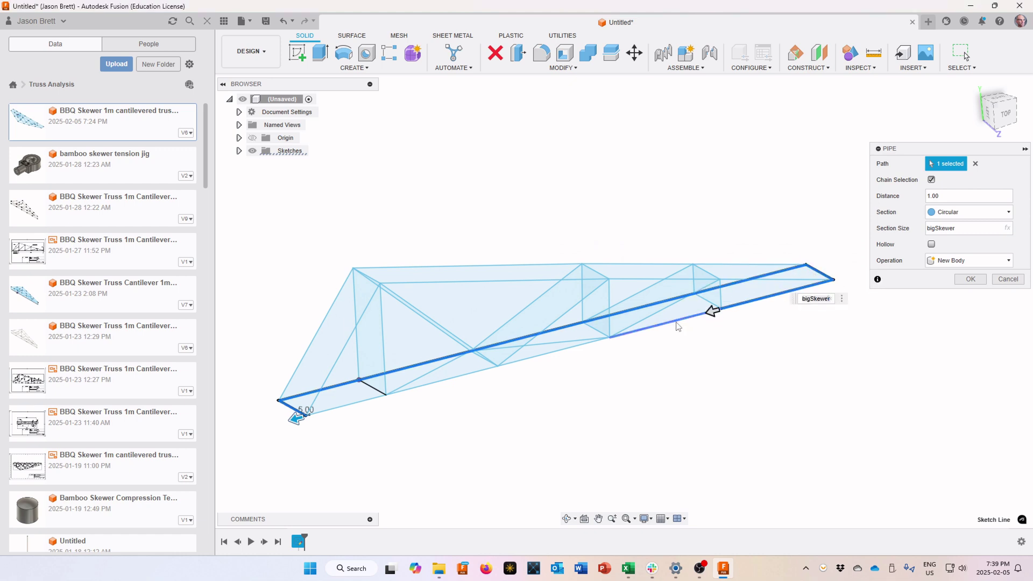
pyautogui.click(676, 322)
pyautogui.click(556, 356)
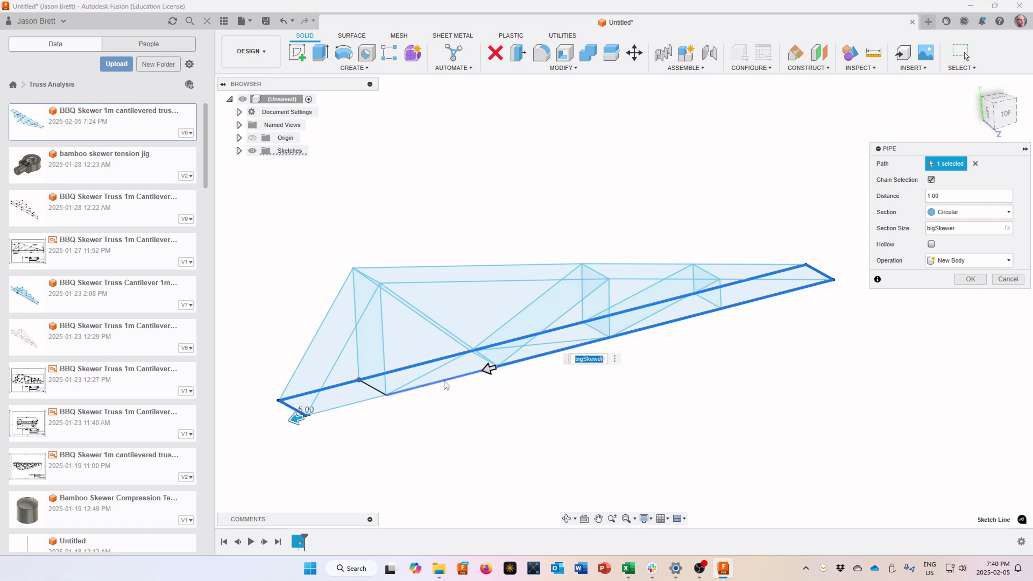
pyautogui.click(451, 378)
pyautogui.click(347, 408)
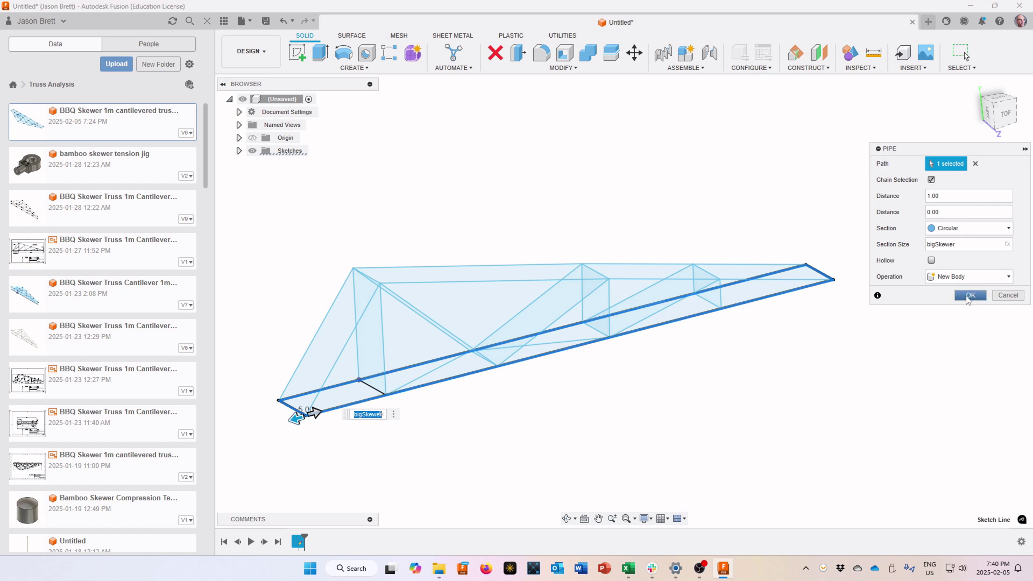
pyautogui.click(969, 296)
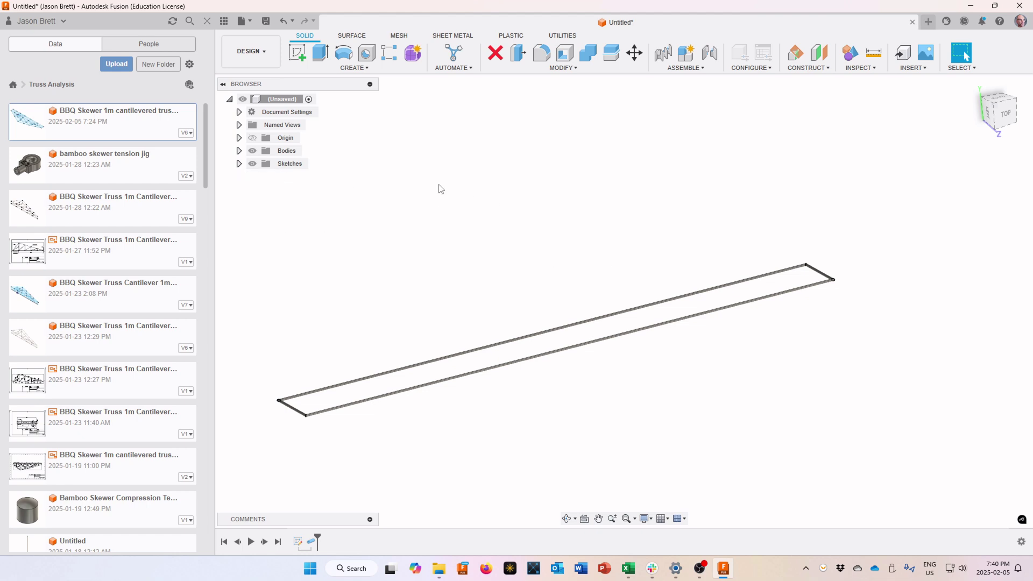
# Step: Make Sketch1 visible again
pyautogui.click(239, 164)
pyautogui.click(262, 177)
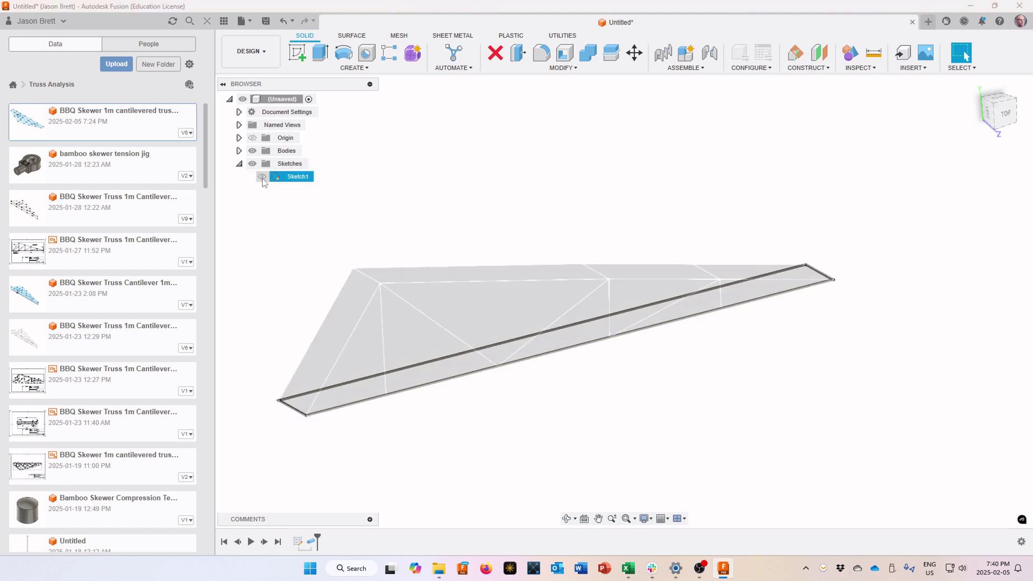
pyautogui.click(262, 178)
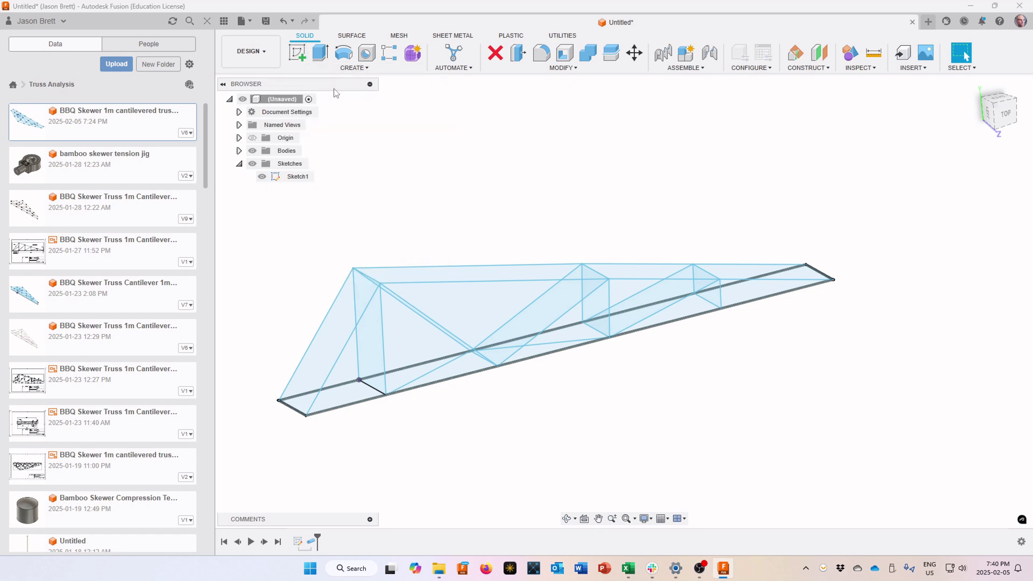
# Step: Start a second pipe along the cross-member at the origin and the two tall uprights rising from its ends
pyautogui.click(365, 68)
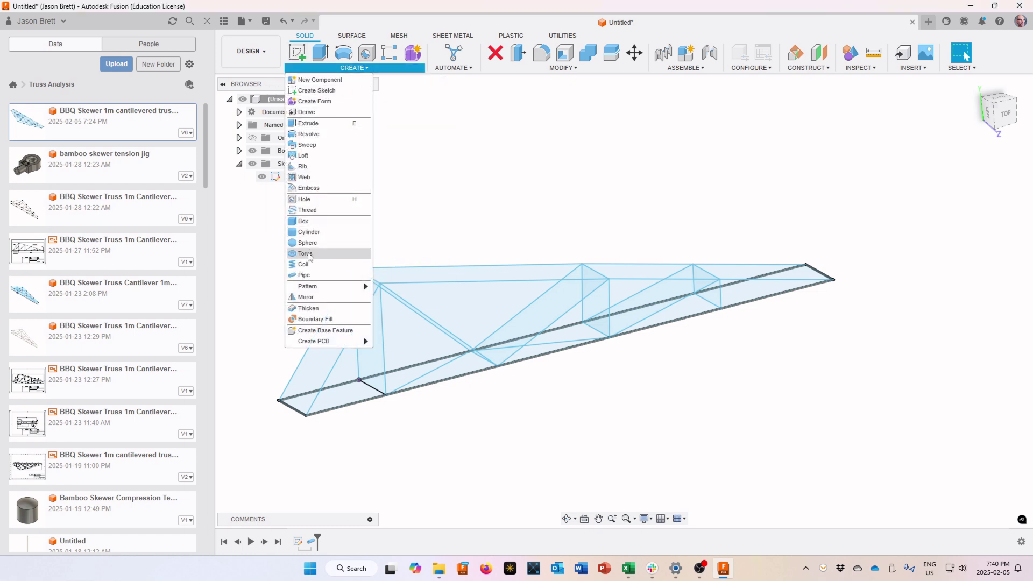
pyautogui.click(313, 275)
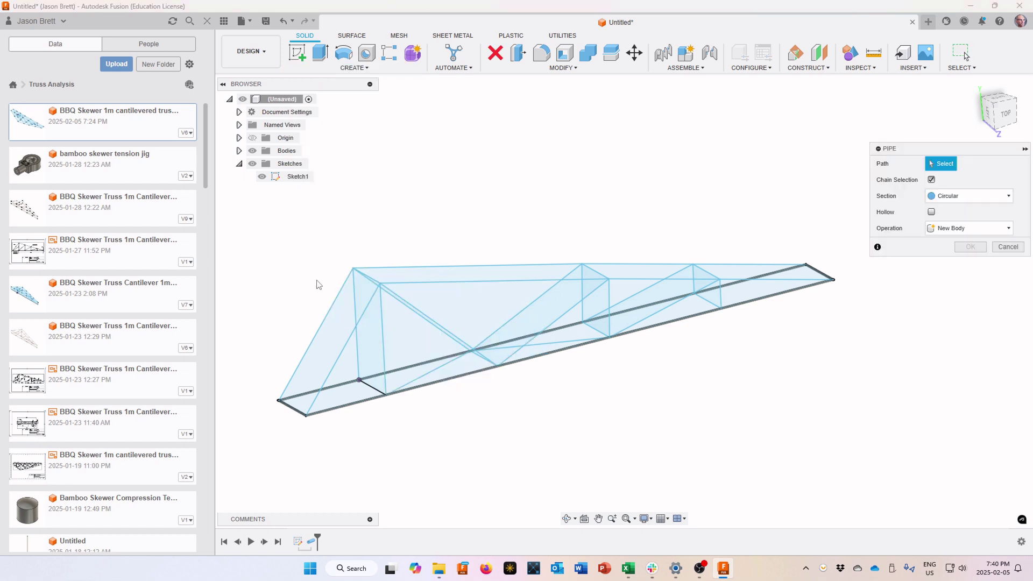
pyautogui.click(370, 388)
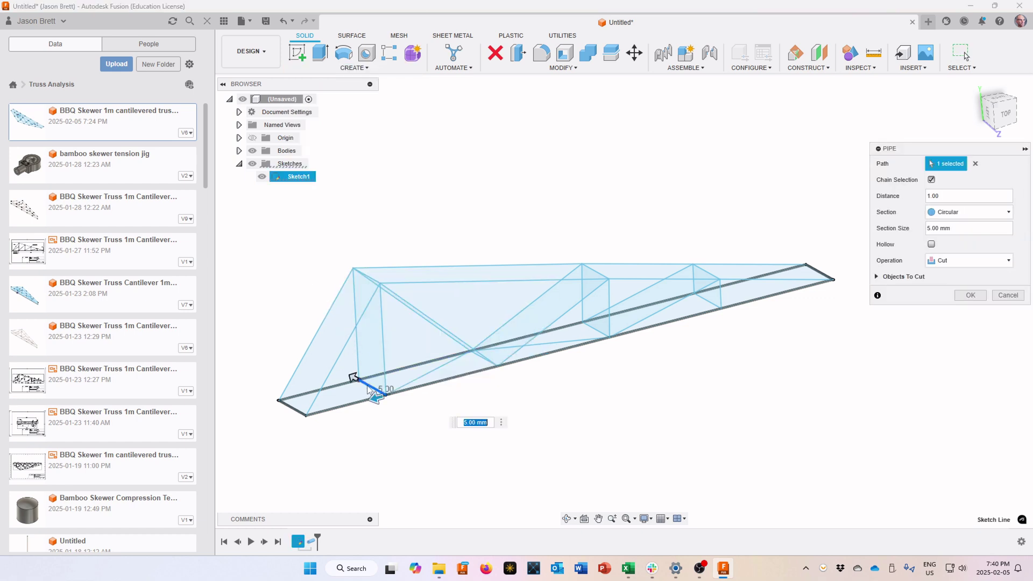
pyautogui.click(385, 358)
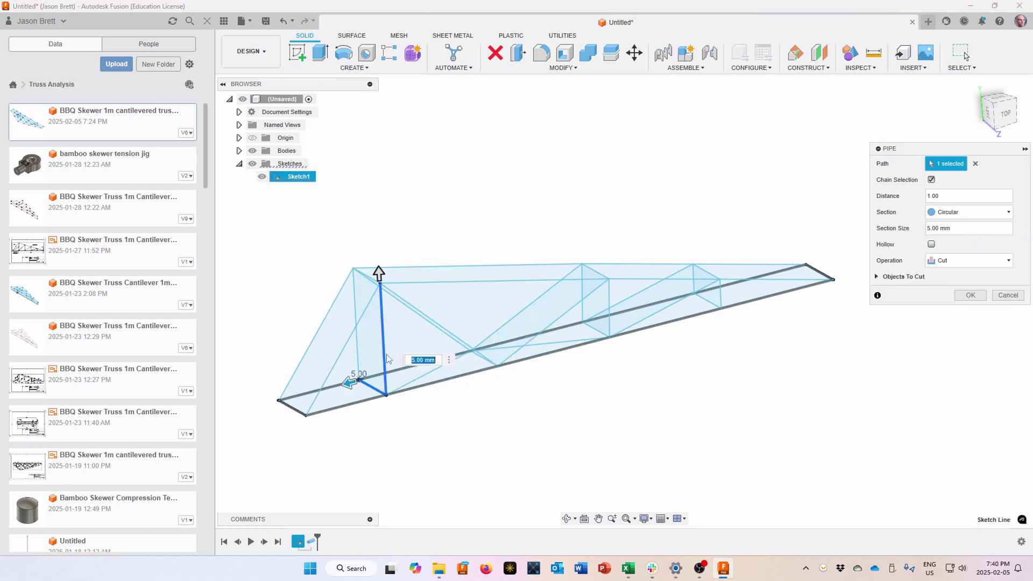
pyautogui.click(354, 304)
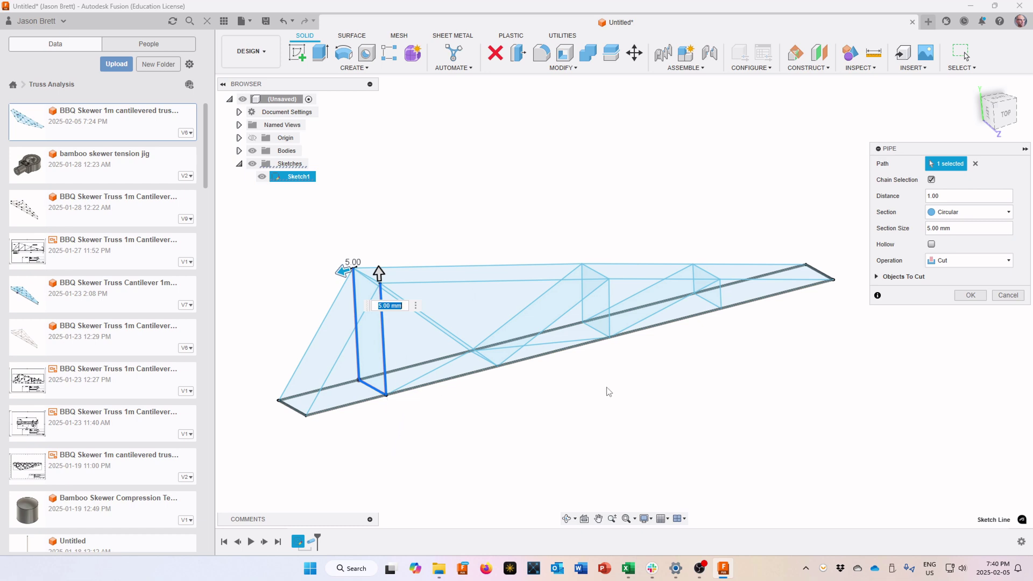
# Step: Set the uprights' pipe section size to bigSkewer and its operation to Join, and create the pipe
pyautogui.click(955, 225)
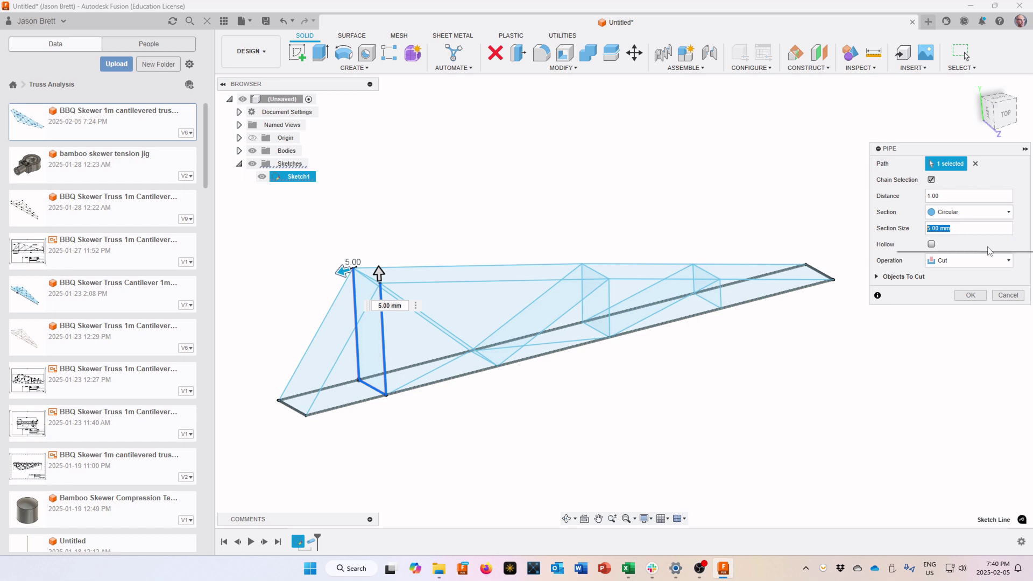
pyautogui.write('b')
pyautogui.click(942, 244)
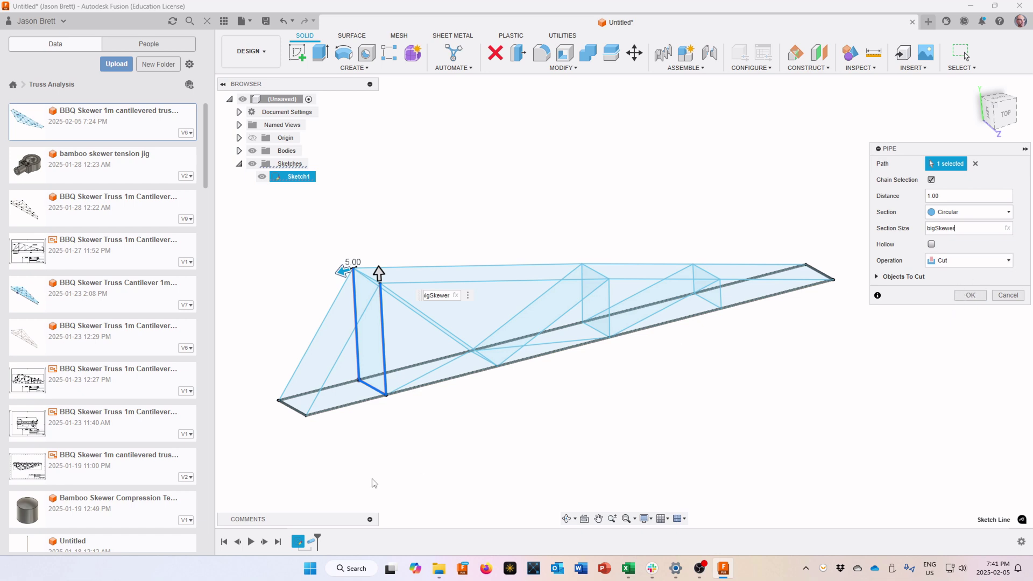
pyautogui.scroll(5, 374, 423)
pyautogui.scroll(6, 375, 406)
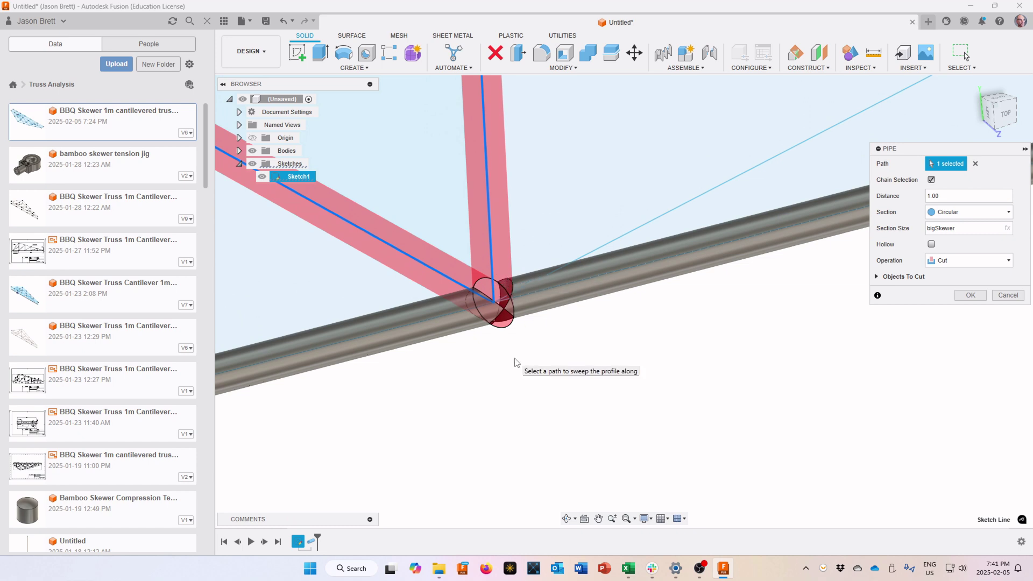
pyautogui.click(954, 259)
pyautogui.click(950, 273)
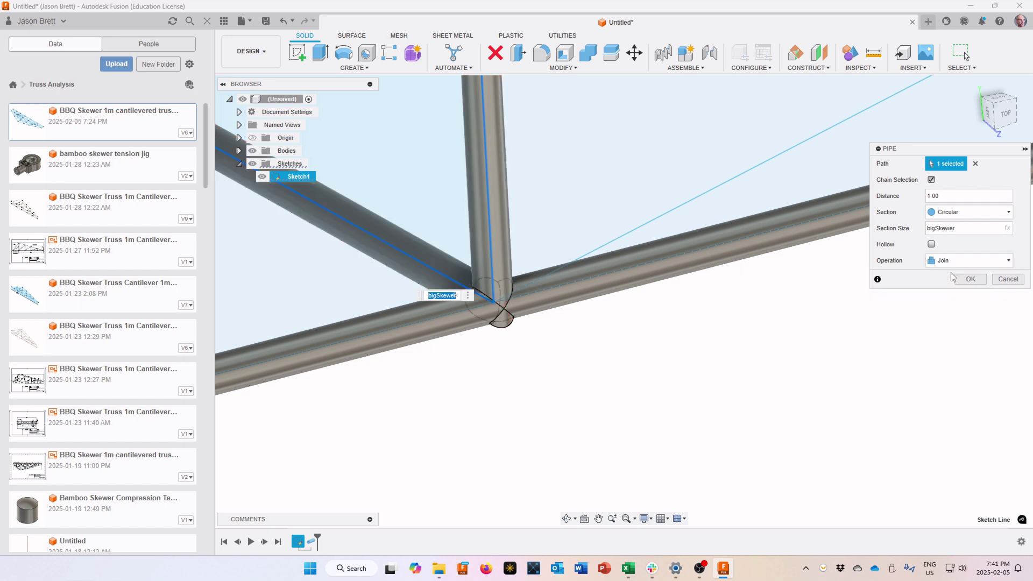
pyautogui.scroll(-10, 686, 365)
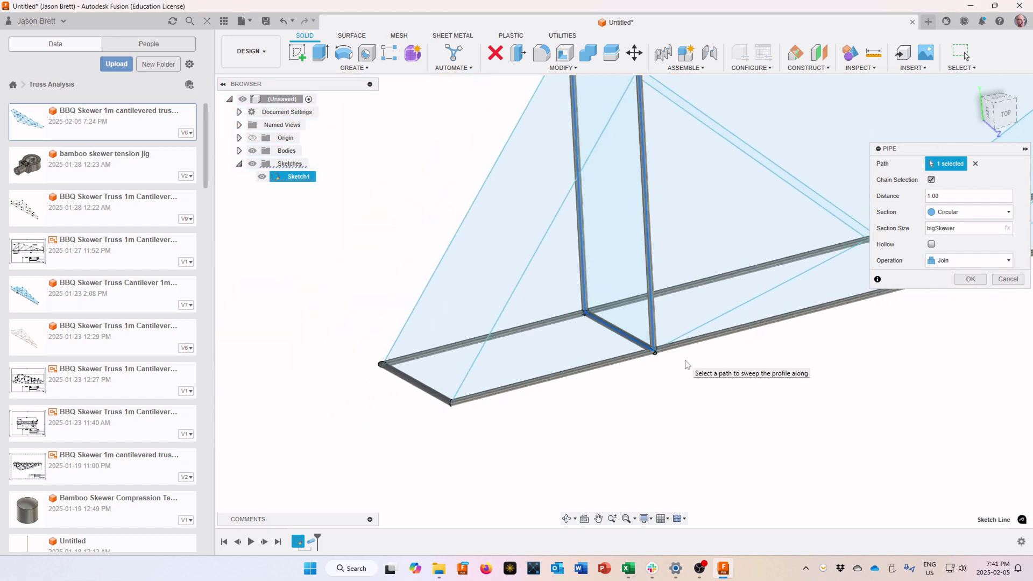
pyautogui.scroll(2, 686, 365)
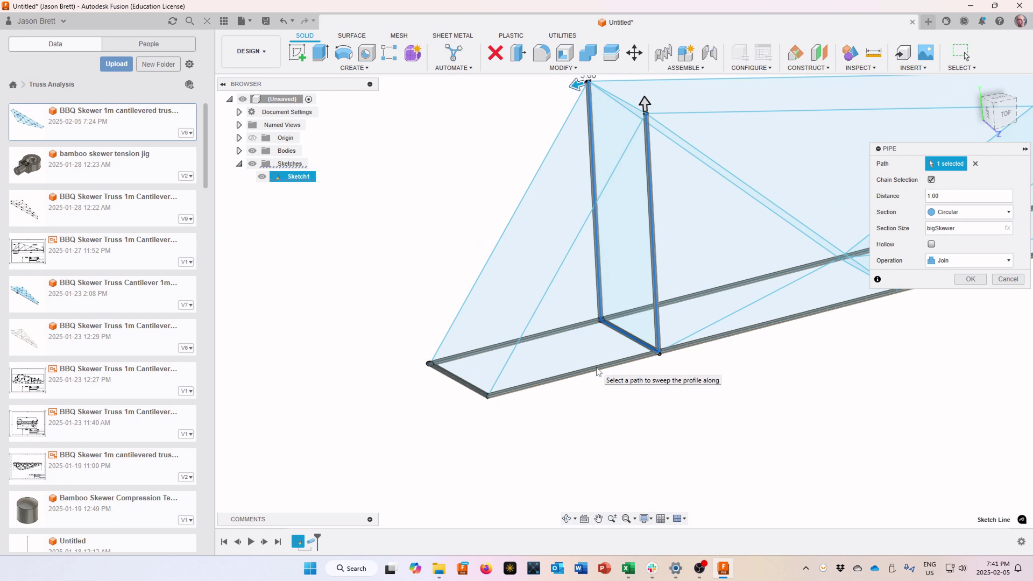
pyautogui.click(971, 279)
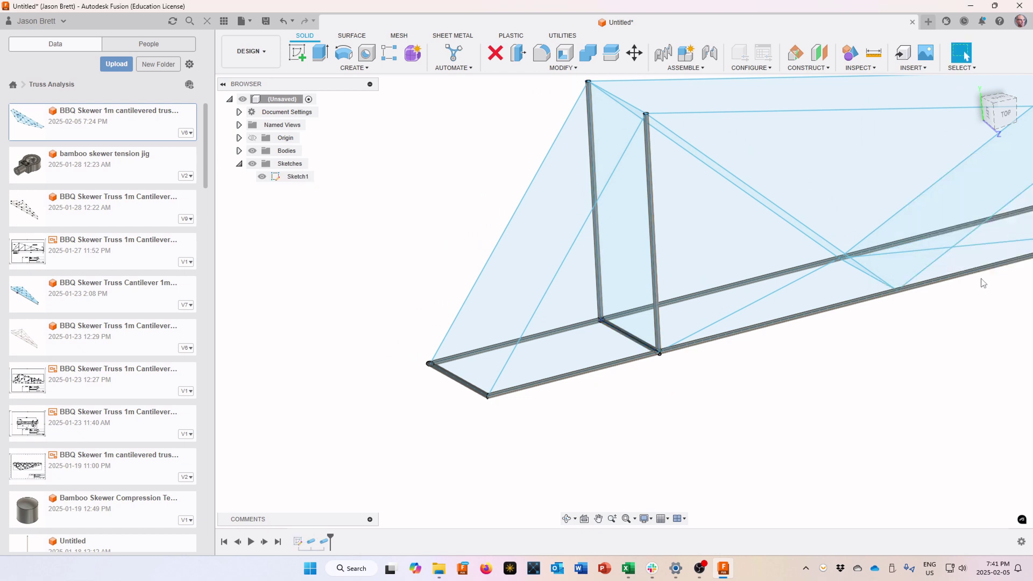
# Step: Rename the pipe body as truss
pyautogui.click(239, 151)
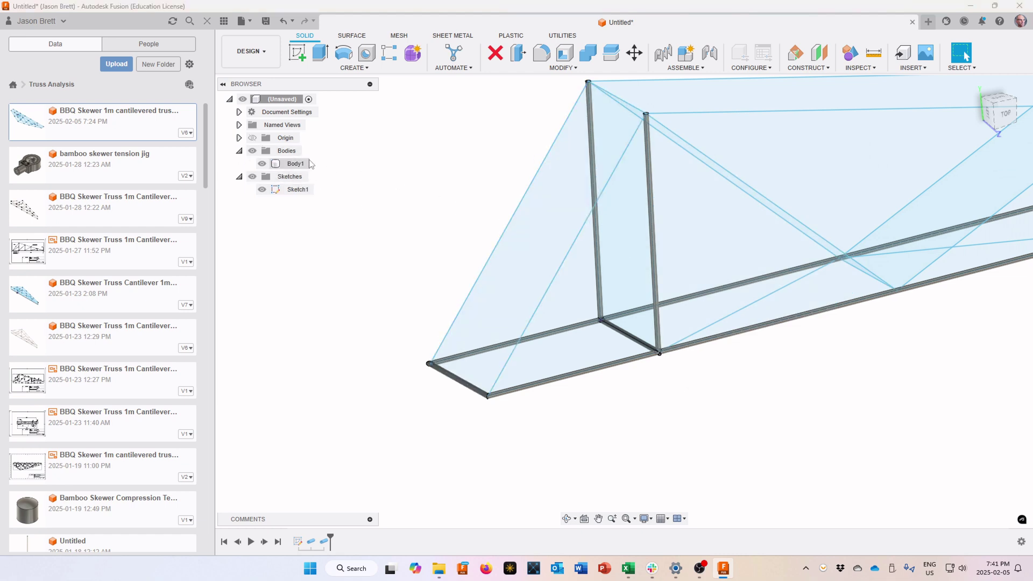
pyautogui.click(297, 164)
pyautogui.click(298, 164)
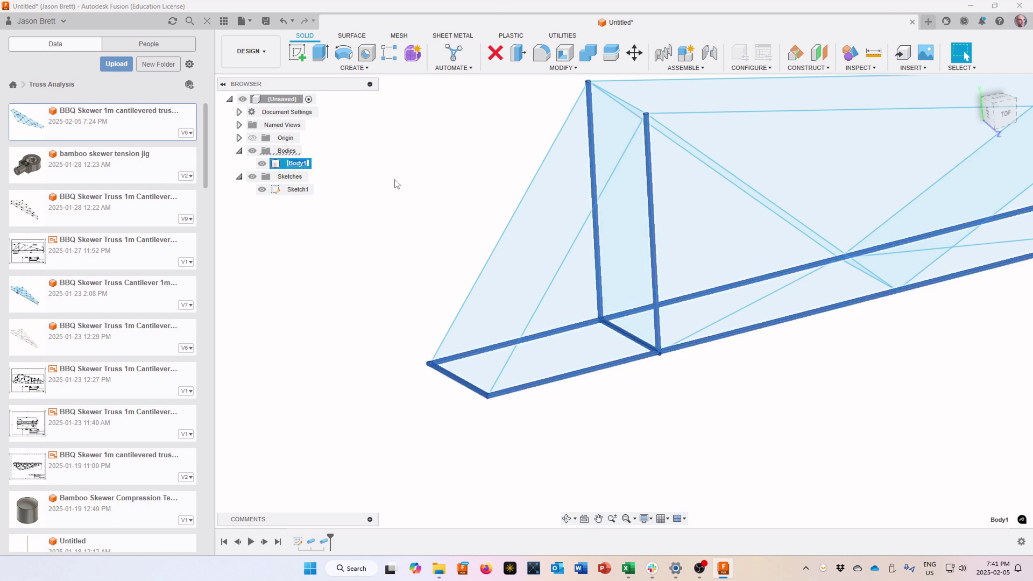
pyautogui.write('tr')
pyautogui.press('Return')
# Step: Start a pipe along the near-side sloping line at the truss's wide end and set its section size to smallSkewer
pyautogui.scroll(-3, 699, 484)
pyautogui.moveTo(757, 466); pyautogui.dragTo(556, 450, button='middle')
pyautogui.scroll(1, 563, 448)
pyautogui.scroll(-3, 694, 445)
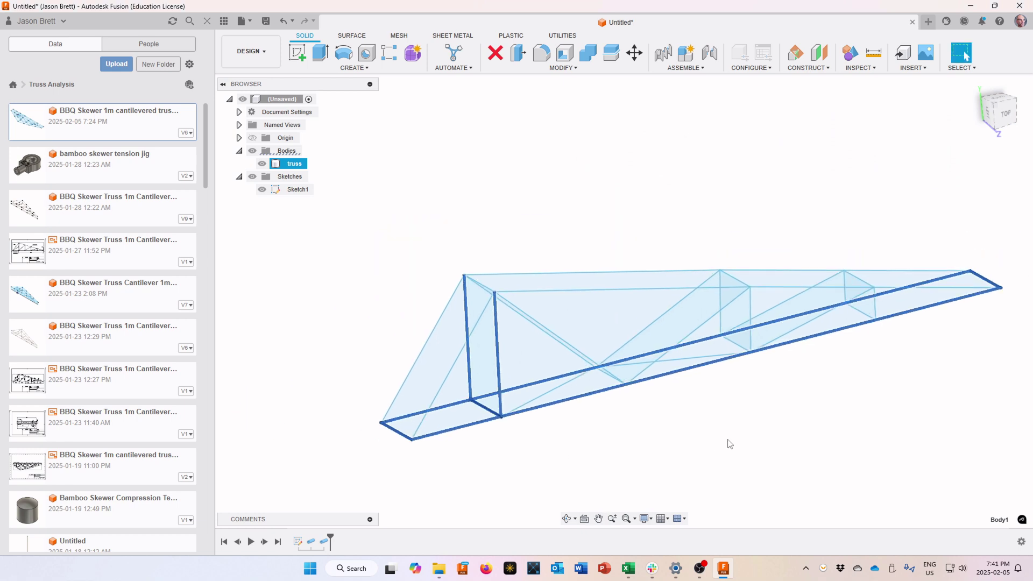
pyautogui.scroll(1, 739, 431)
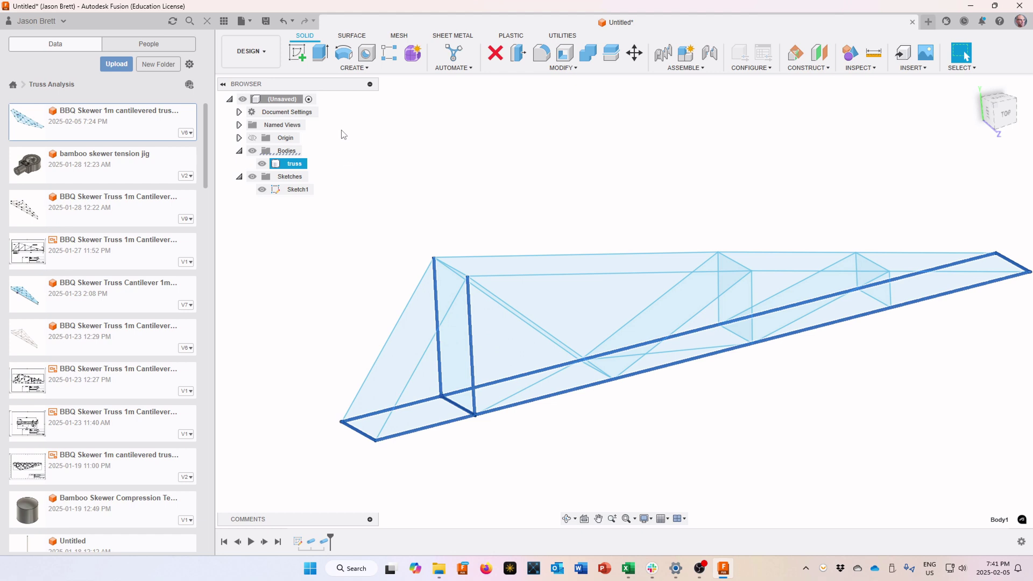
pyautogui.click(376, 69)
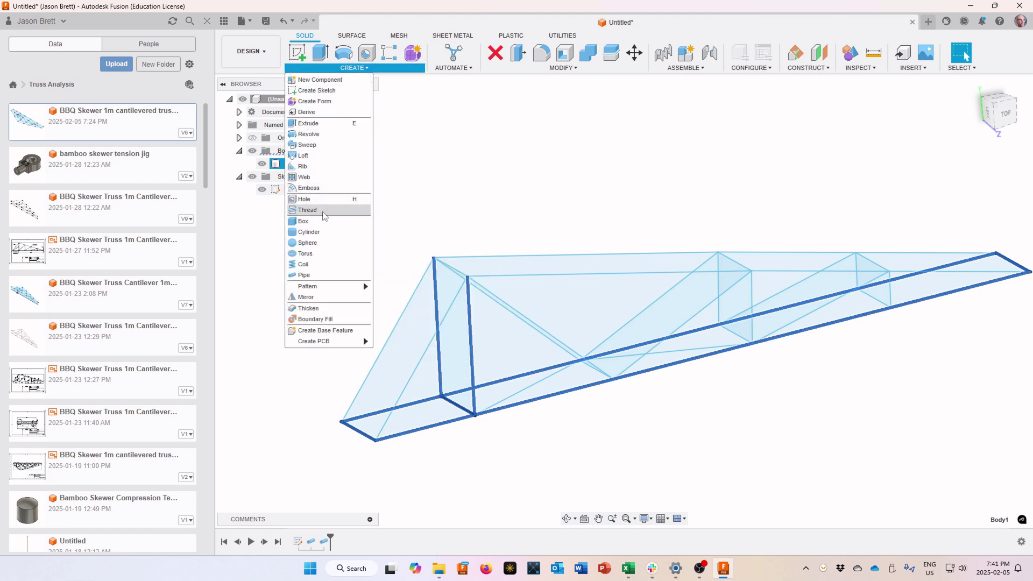
pyautogui.click(318, 274)
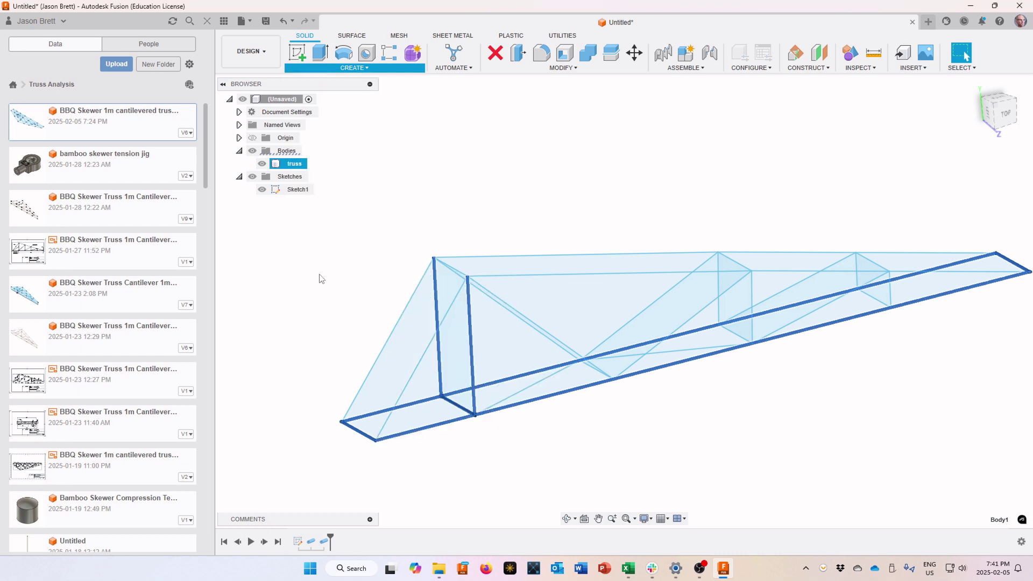
pyautogui.click(434, 340)
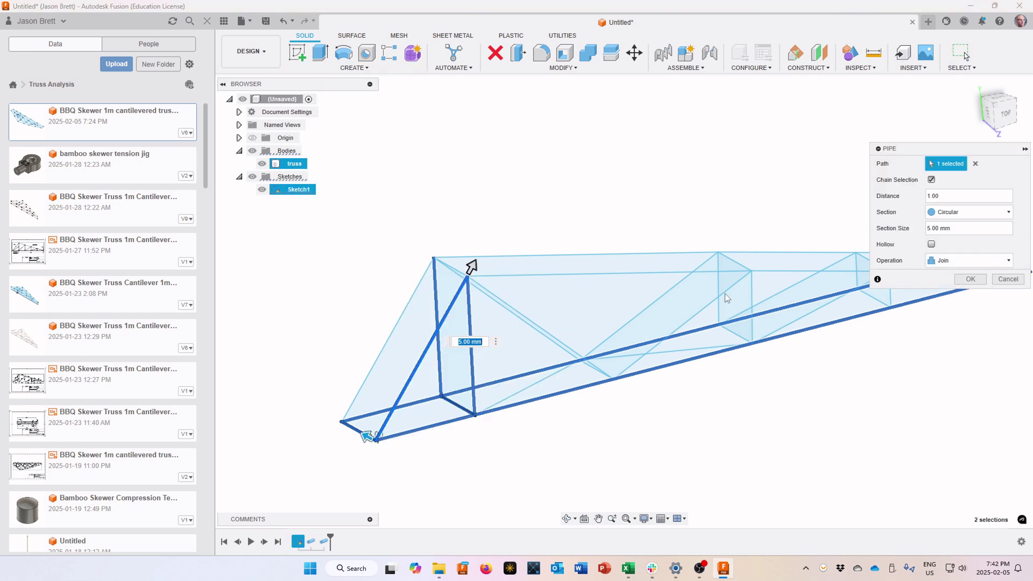
pyautogui.moveTo(974, 226); pyautogui.dragTo(922, 232)
pyautogui.write('s')
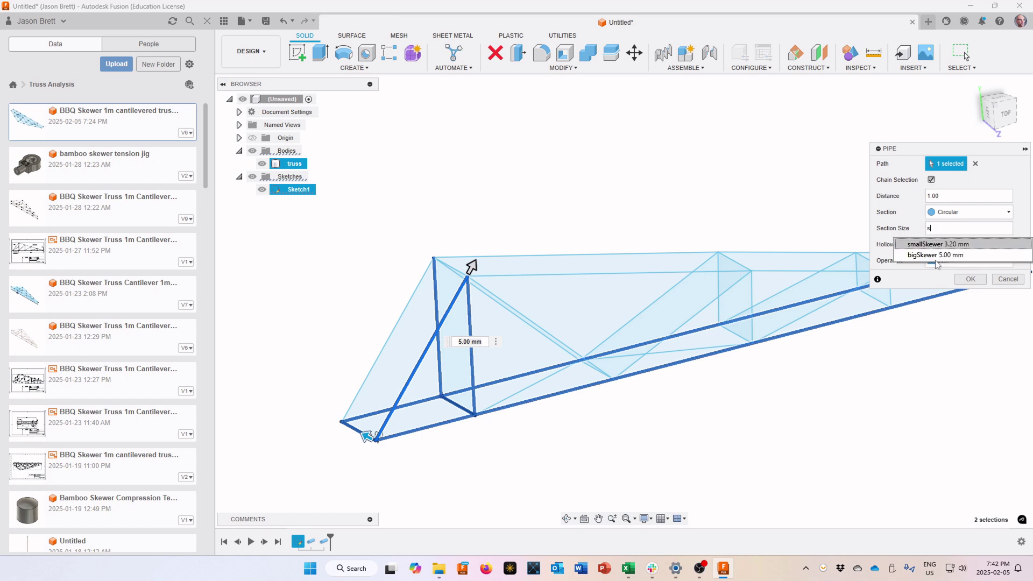
pyautogui.click(931, 247)
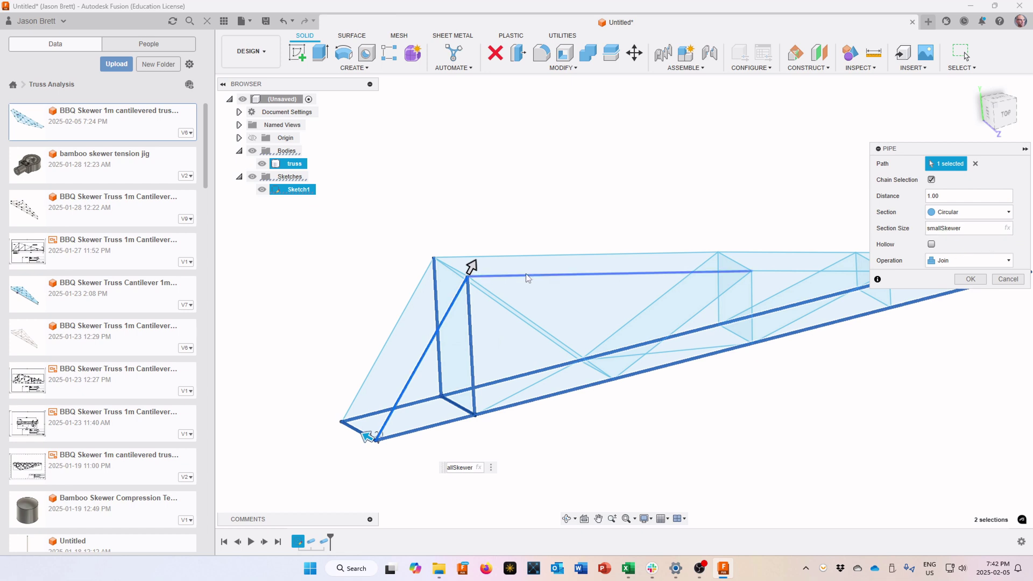
# Step: Extend the pipe path along the near-side top chord to the truss tip and create the joined pipe
pyautogui.scroll(-3, 617, 324)
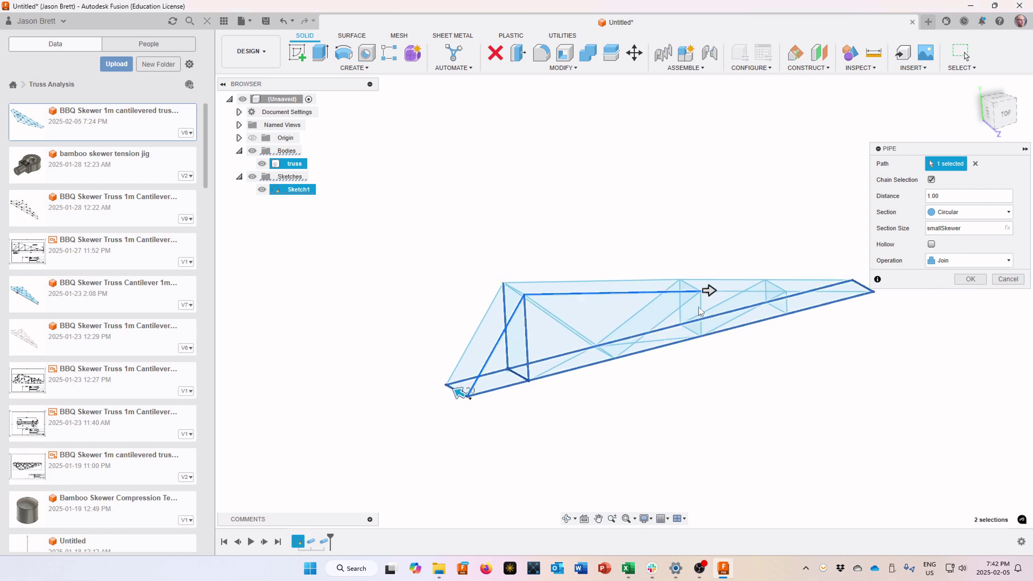
pyautogui.click(744, 292)
pyautogui.click(835, 292)
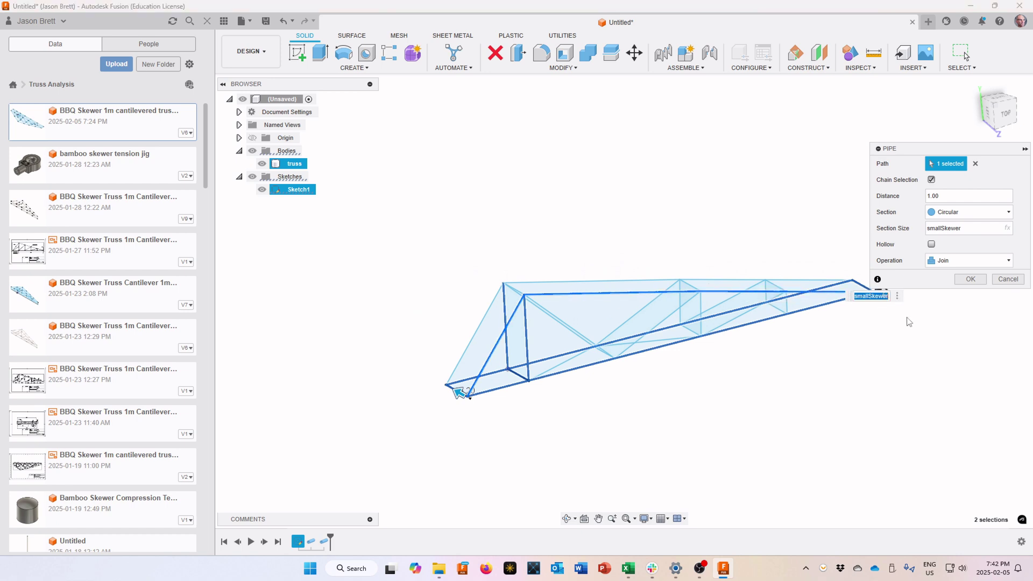
pyautogui.click(970, 280)
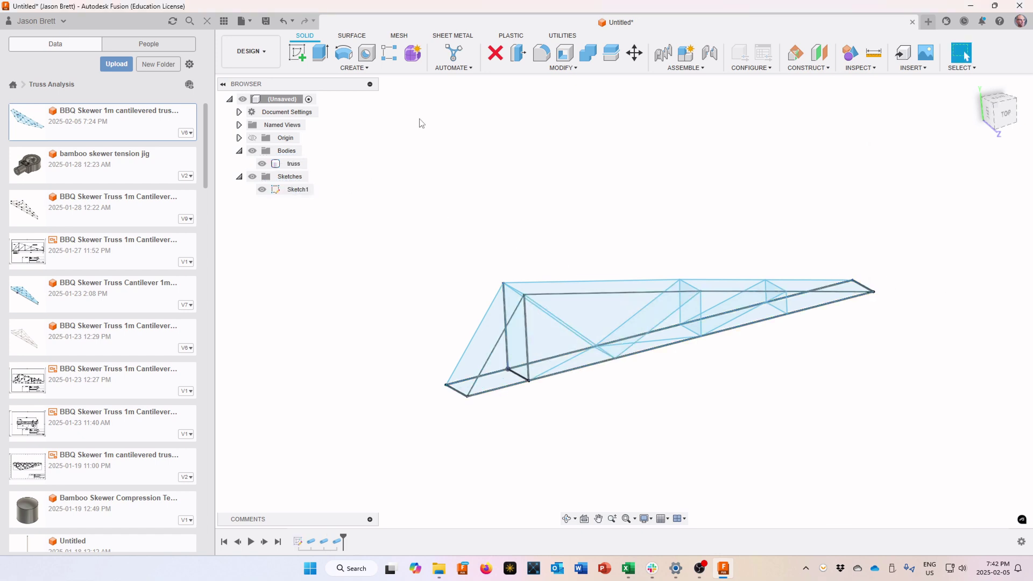
# Step: Start a pipe along the far-side sloping end line and continue its path along the far top chord to the truss tip
pyautogui.click(354, 68)
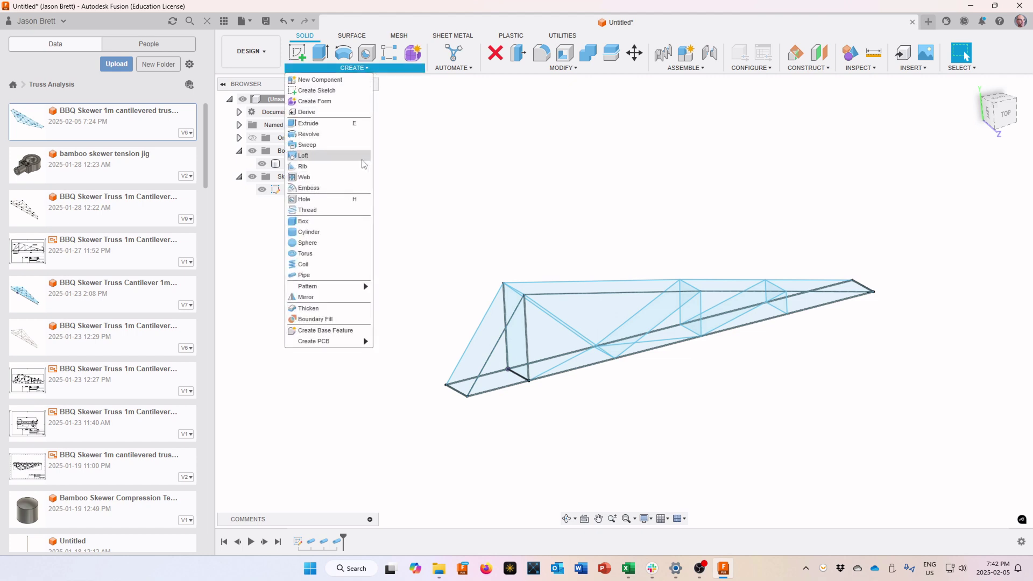
pyautogui.click(318, 275)
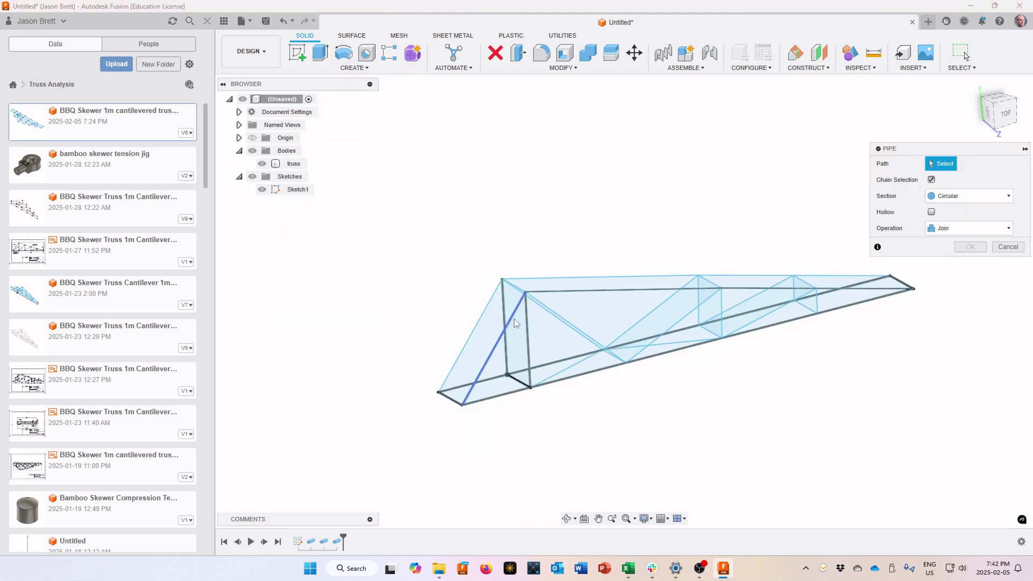
pyautogui.scroll(2, 515, 322)
pyautogui.click(469, 322)
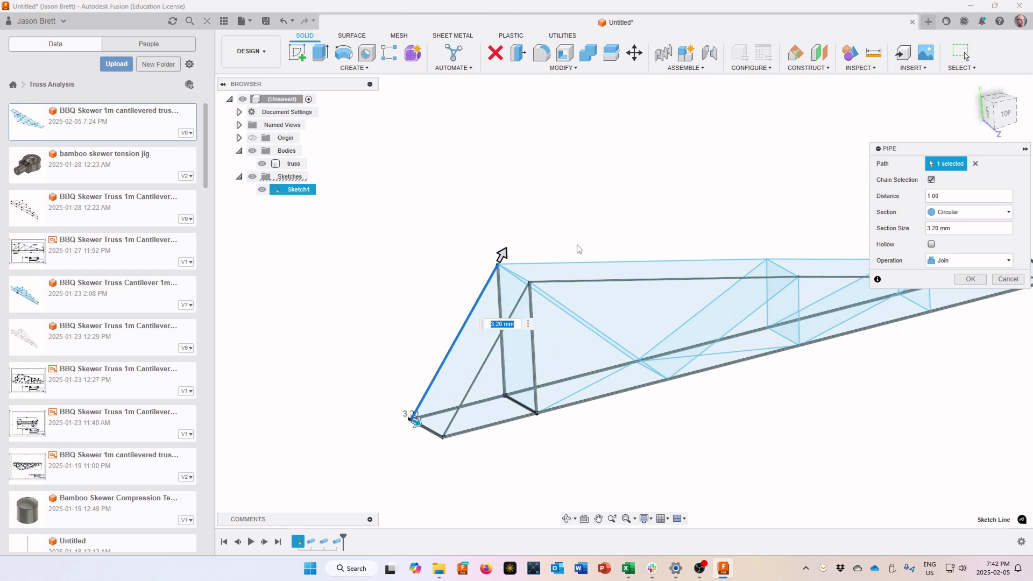
pyautogui.click(586, 262)
pyautogui.scroll(-2, 798, 343)
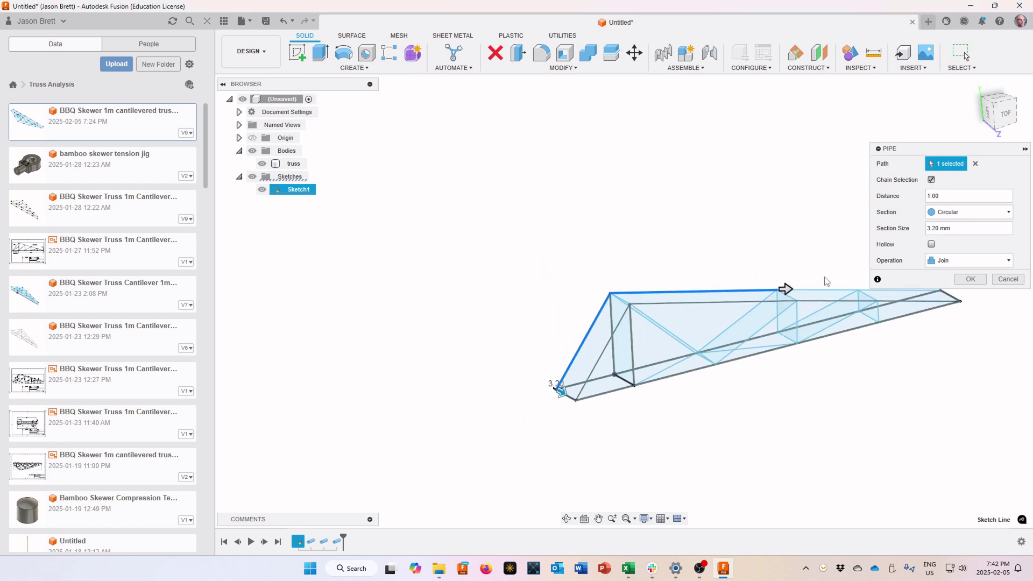
pyautogui.click(822, 291)
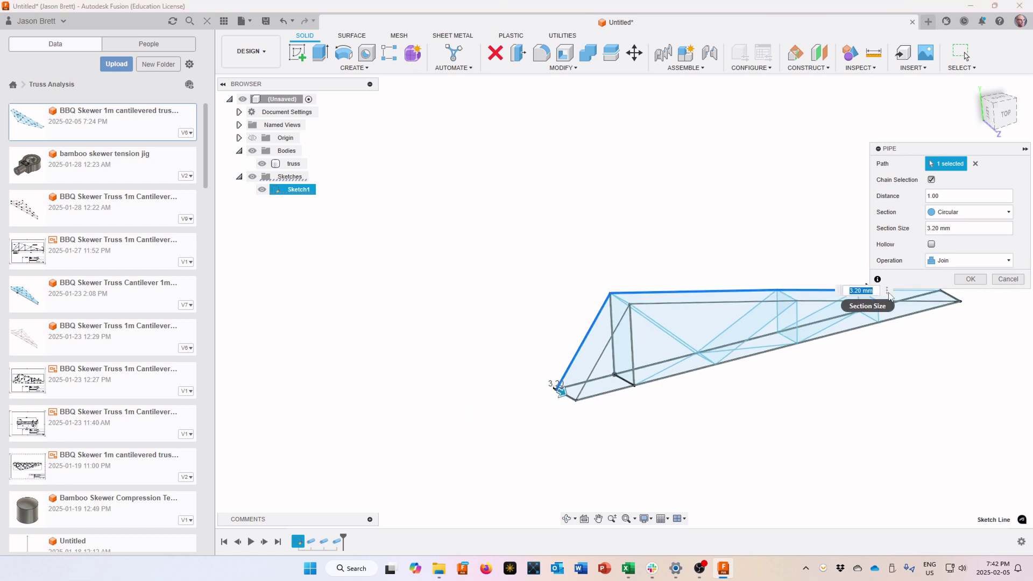
pyautogui.moveTo(901, 293); pyautogui.dragTo(863, 335, button='middle')
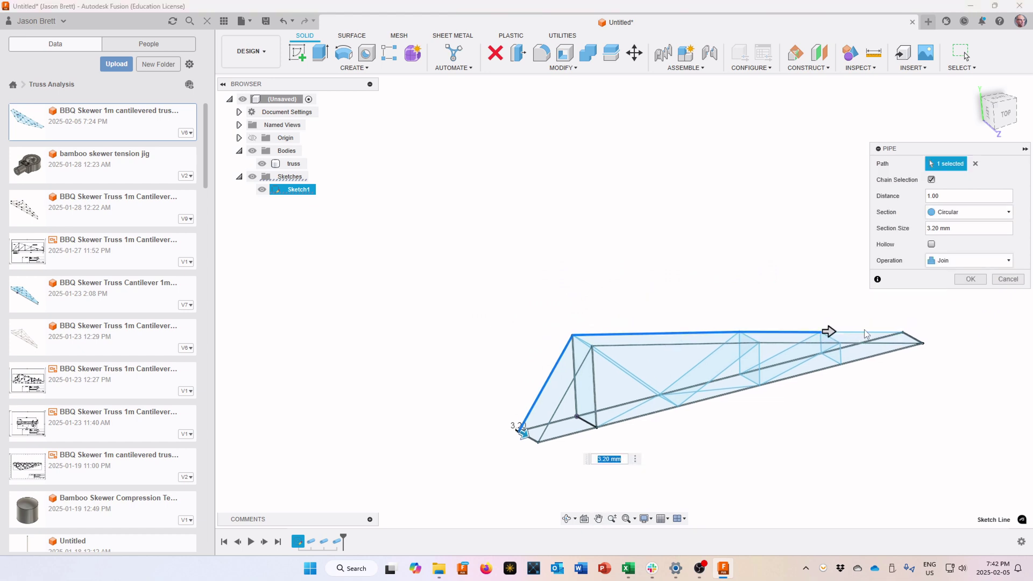
pyautogui.click(864, 333)
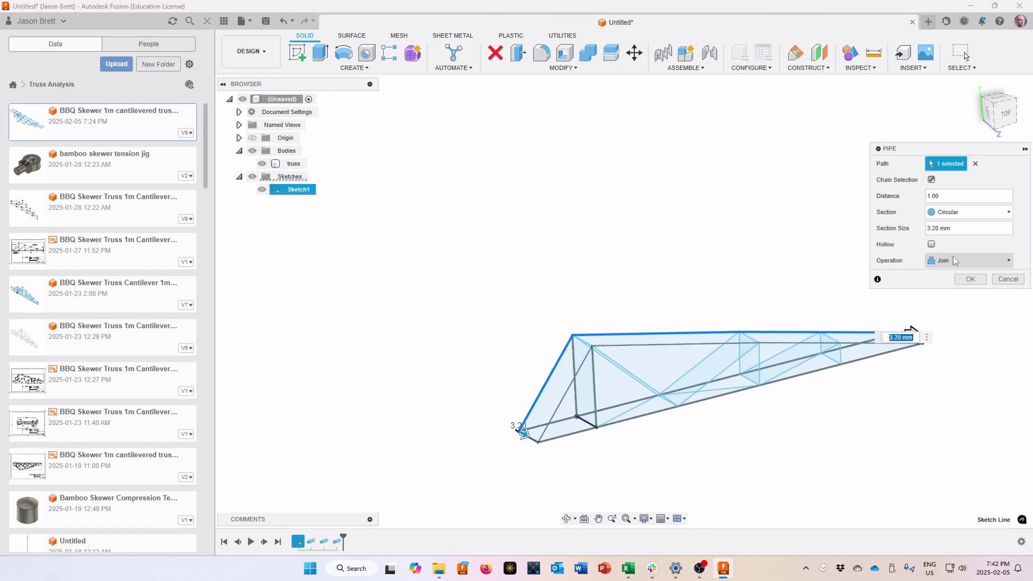
# Step: Set the far-side pipe's section size to smallSkewer and create it with the Join operation
pyautogui.moveTo(961, 228); pyautogui.dragTo(870, 233)
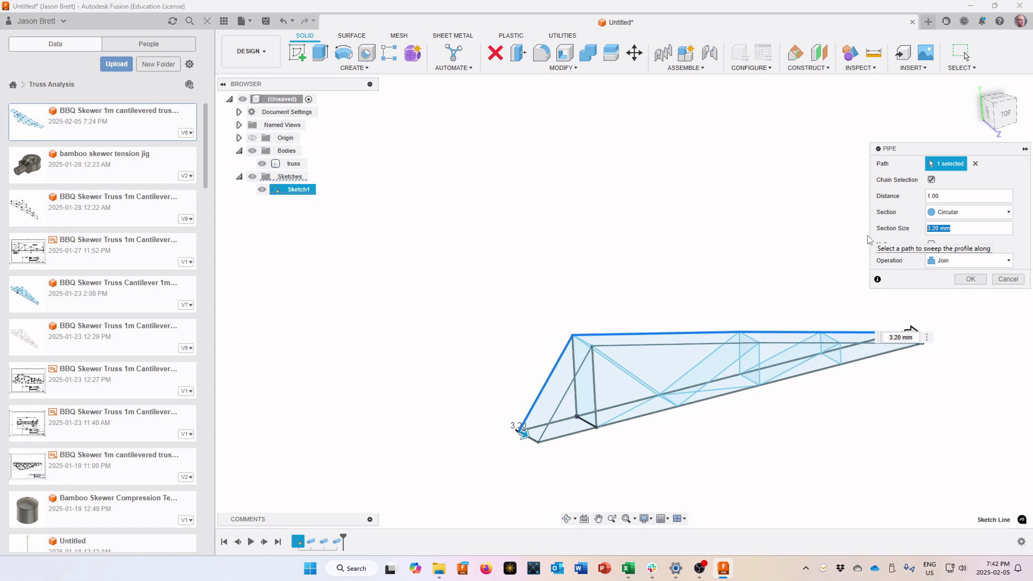
pyautogui.write('s')
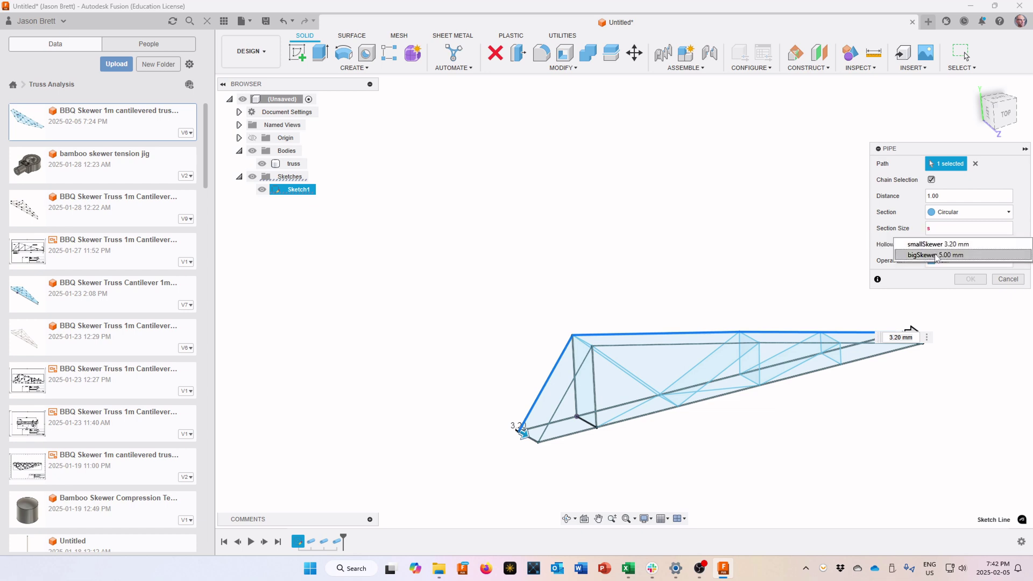
pyautogui.click(937, 247)
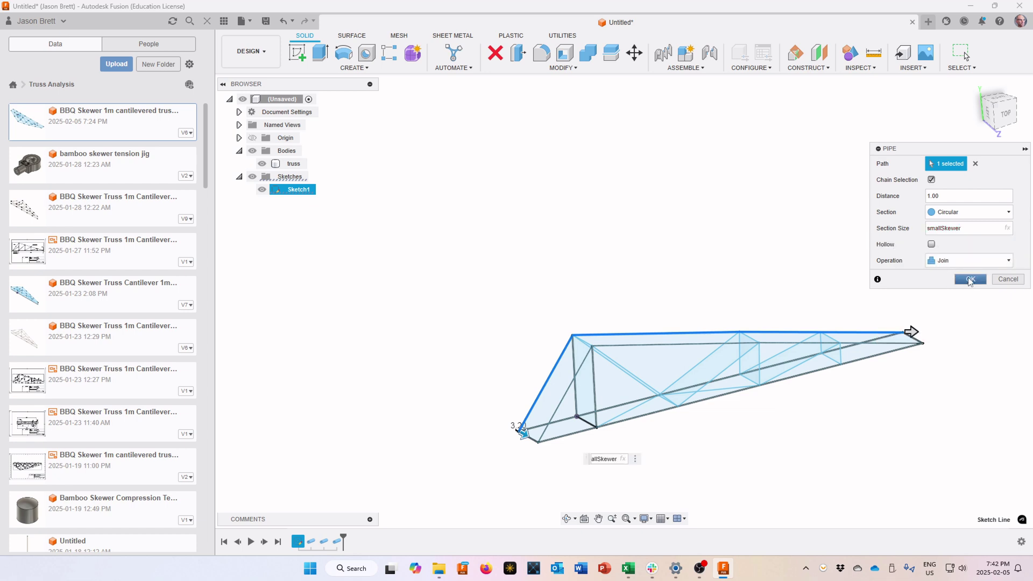
pyautogui.click(970, 279)
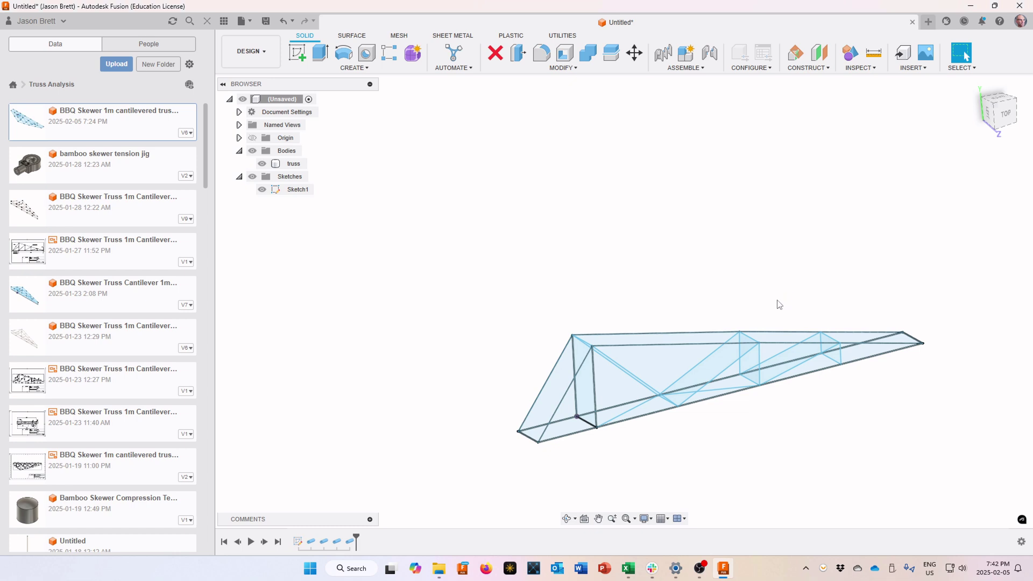
# Step: Review the path and section size of the near-side top chord pipe feature without changing it
pyautogui.click(336, 542)
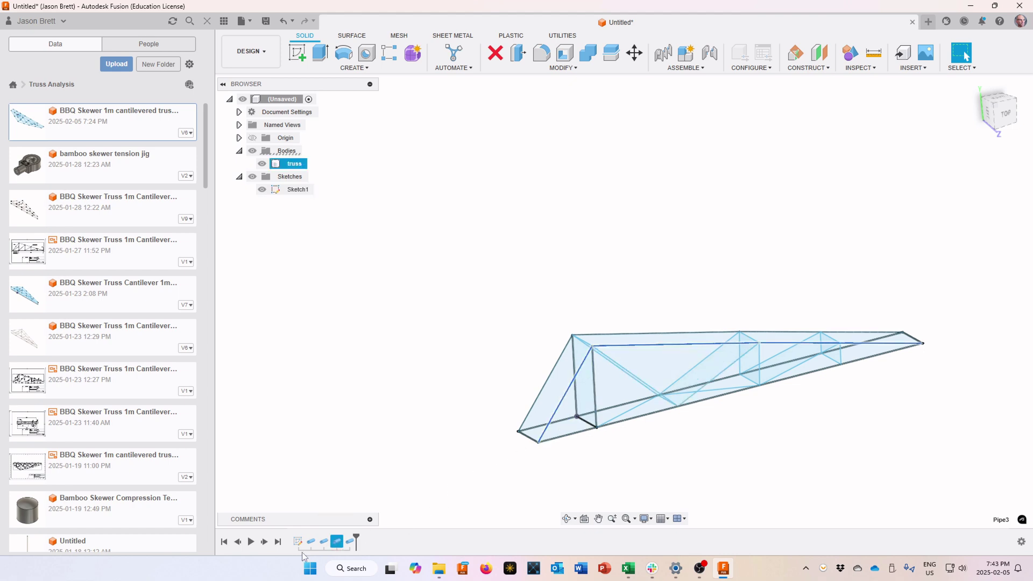
pyautogui.press('Escape')
pyautogui.doubleClick(336, 542)
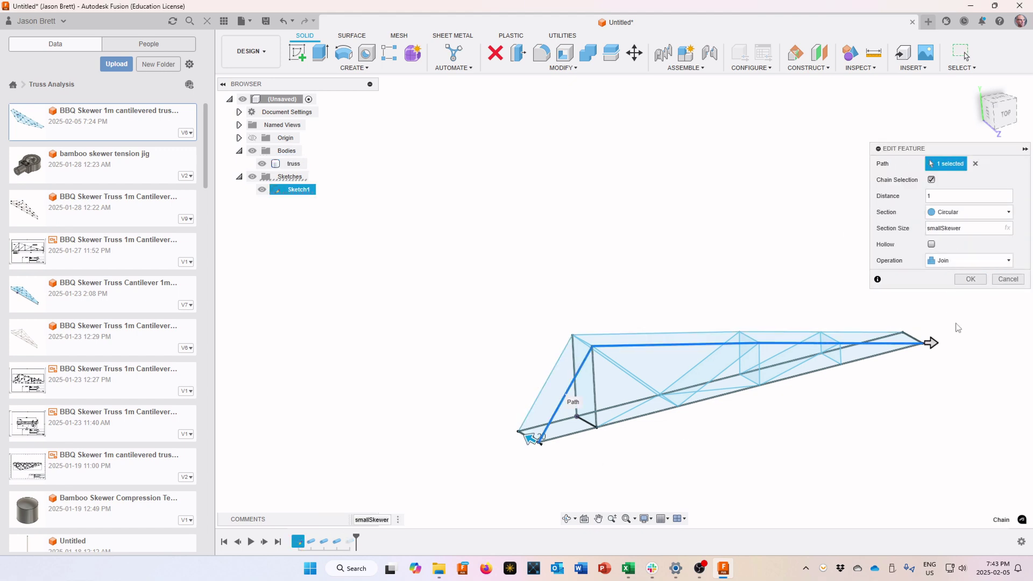
pyautogui.click(1005, 280)
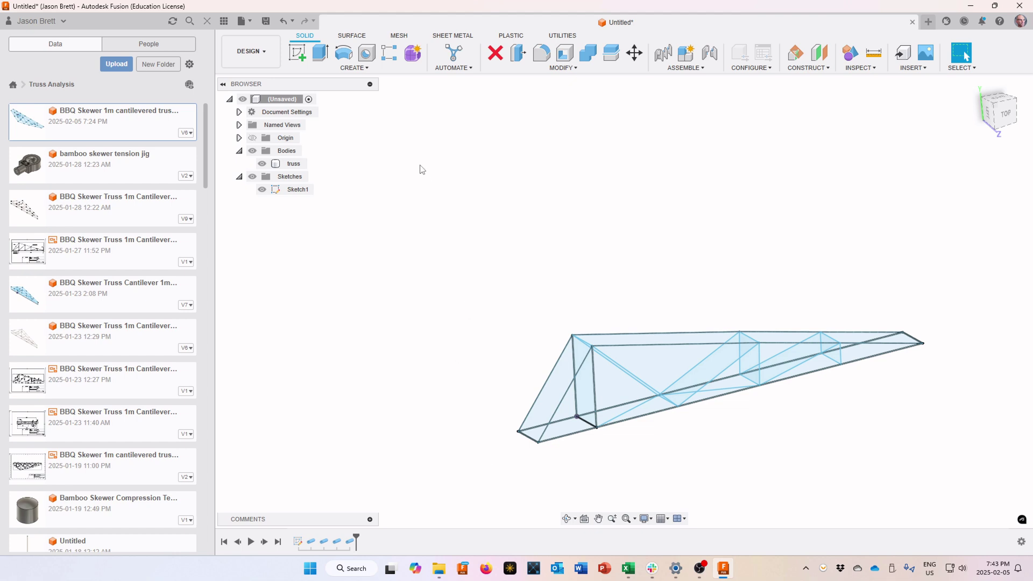
# Step: Start a pipe around the closed loop formed by the two long diagonals and the cross-members at their upper and lower ends
pyautogui.click(376, 68)
pyautogui.click(305, 275)
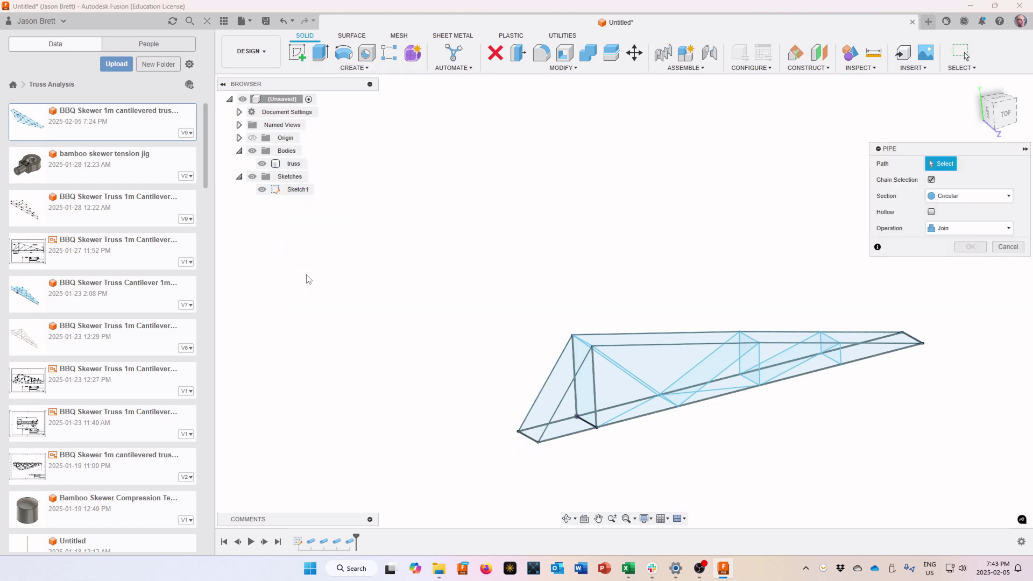
pyautogui.scroll(3, 473, 314)
pyautogui.scroll(-1, 536, 339)
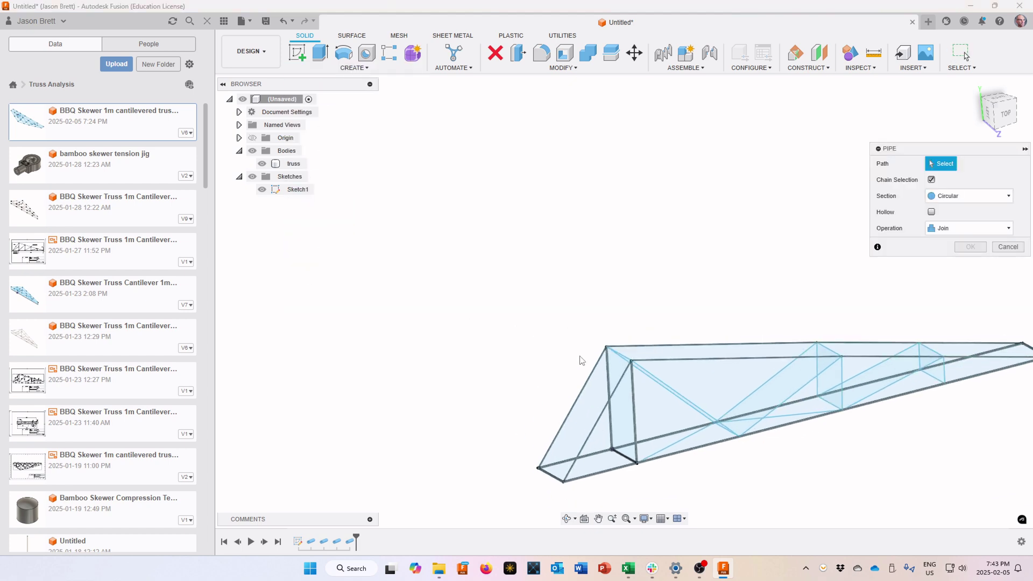
pyautogui.scroll(1, 667, 400)
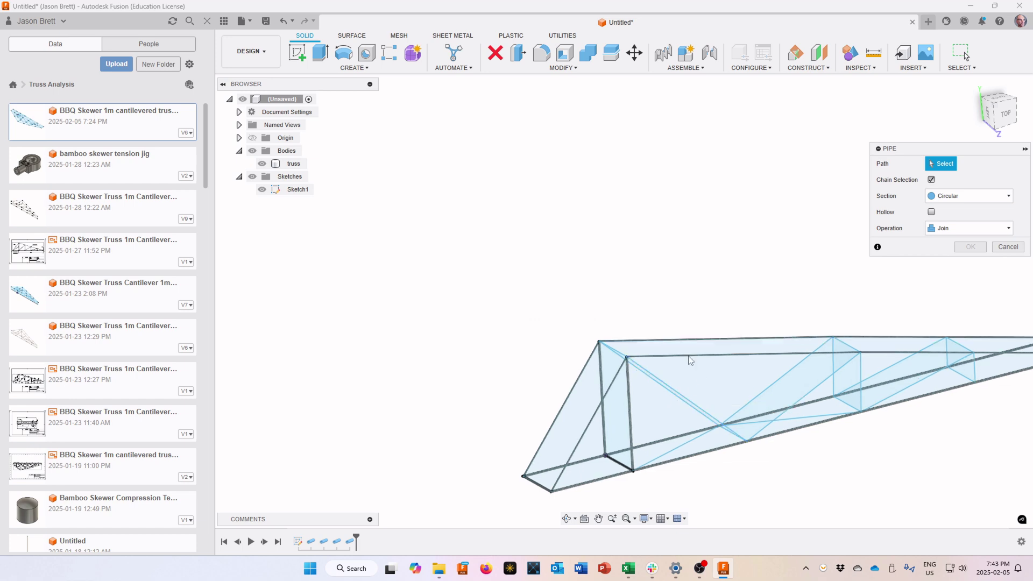
pyautogui.click(618, 355)
pyautogui.click(752, 442)
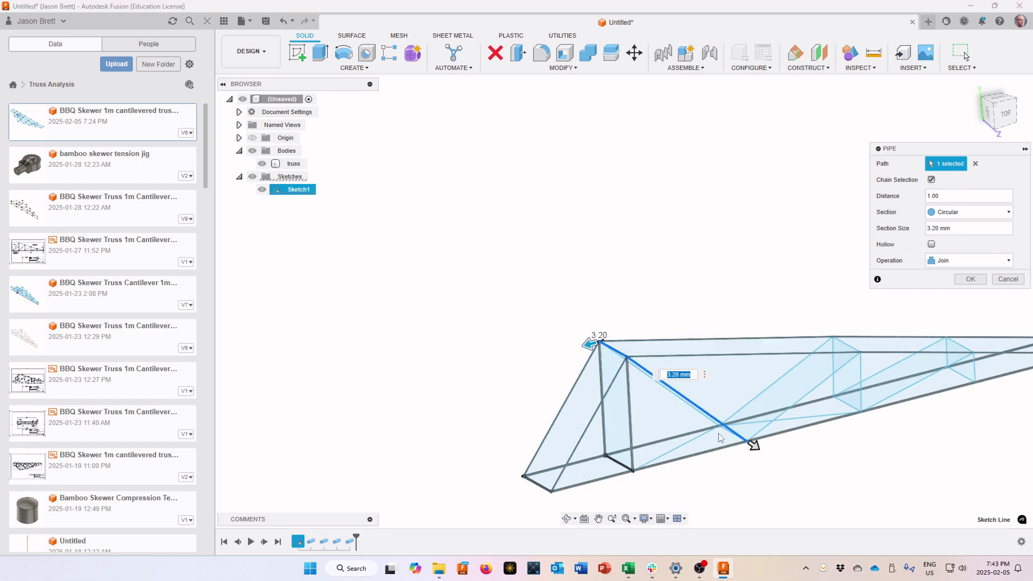
pyautogui.keyDown('shift'); pyautogui.moveTo(745, 448); pyautogui.dragTo(706, 438, button='middle'); pyautogui.keyUp('shift')
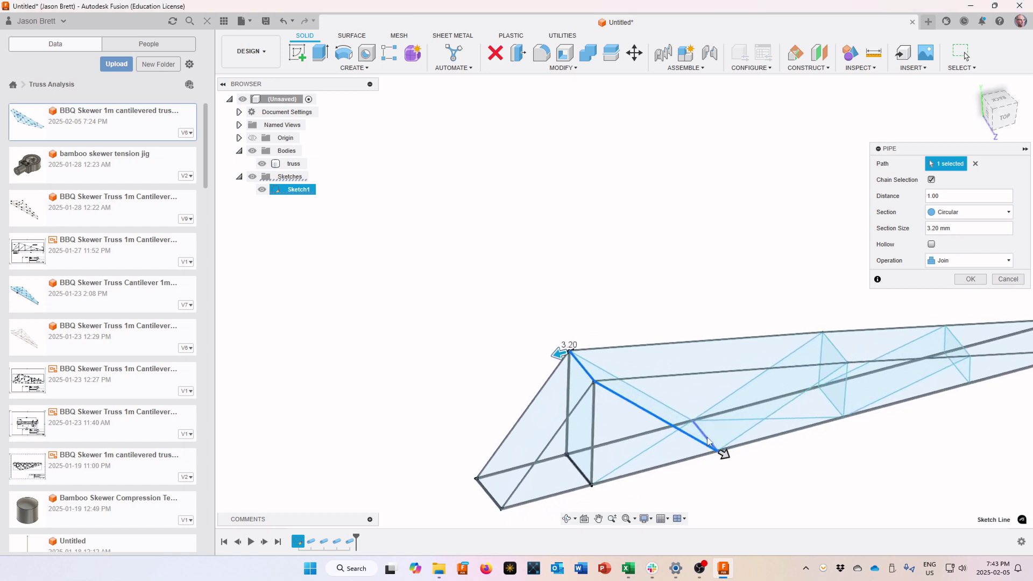
pyautogui.click(702, 433)
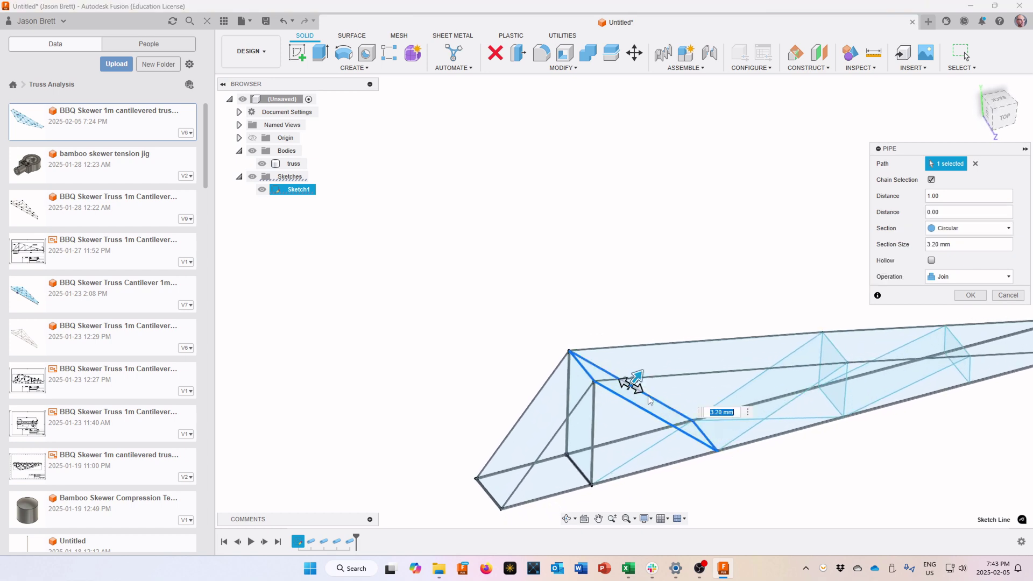
# Step: Set the diagonal loop's section size to smallSkewer and create the joined pipe
pyautogui.moveTo(951, 244); pyautogui.dragTo(920, 246)
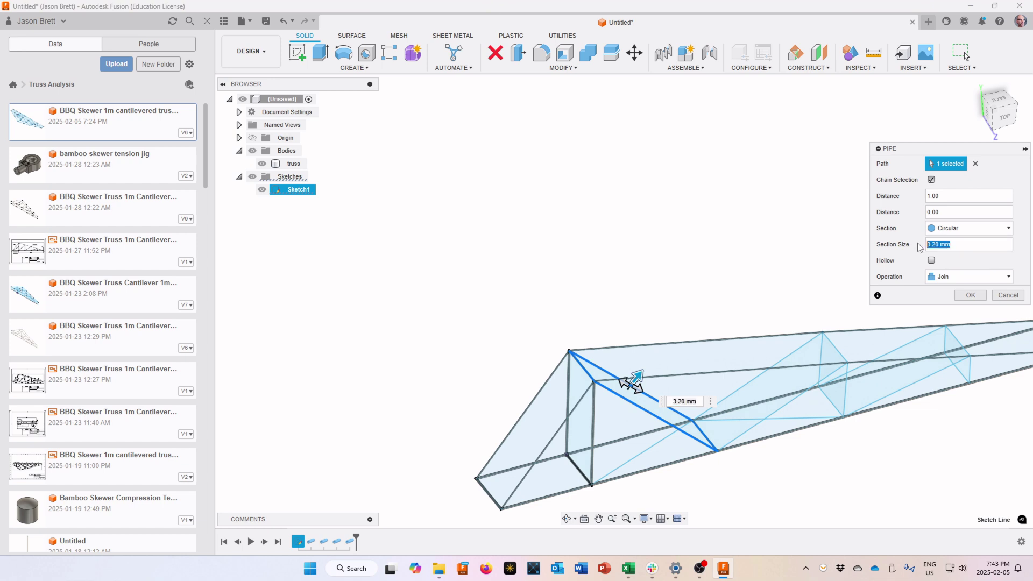
pyautogui.write('s')
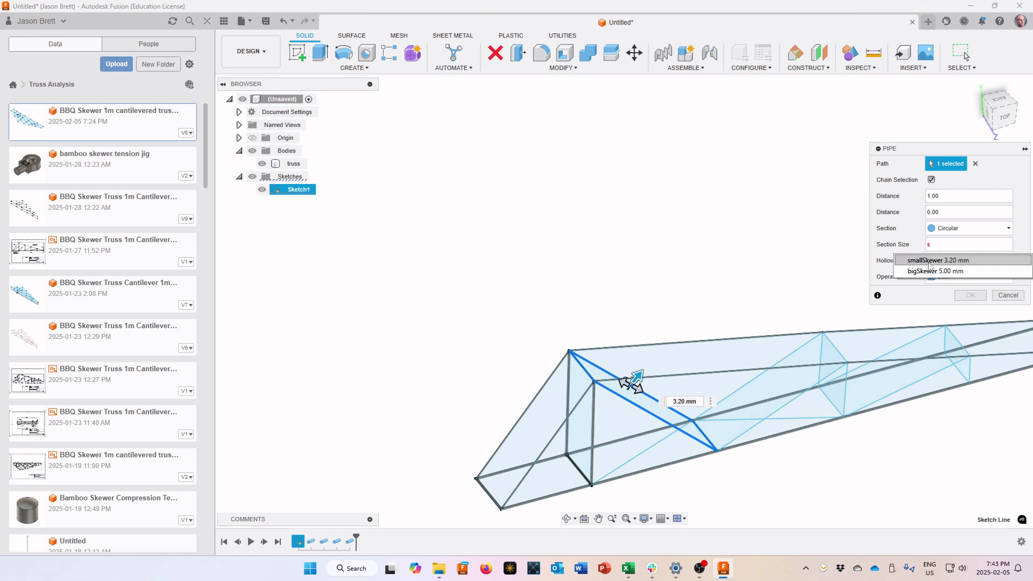
pyautogui.click(928, 261)
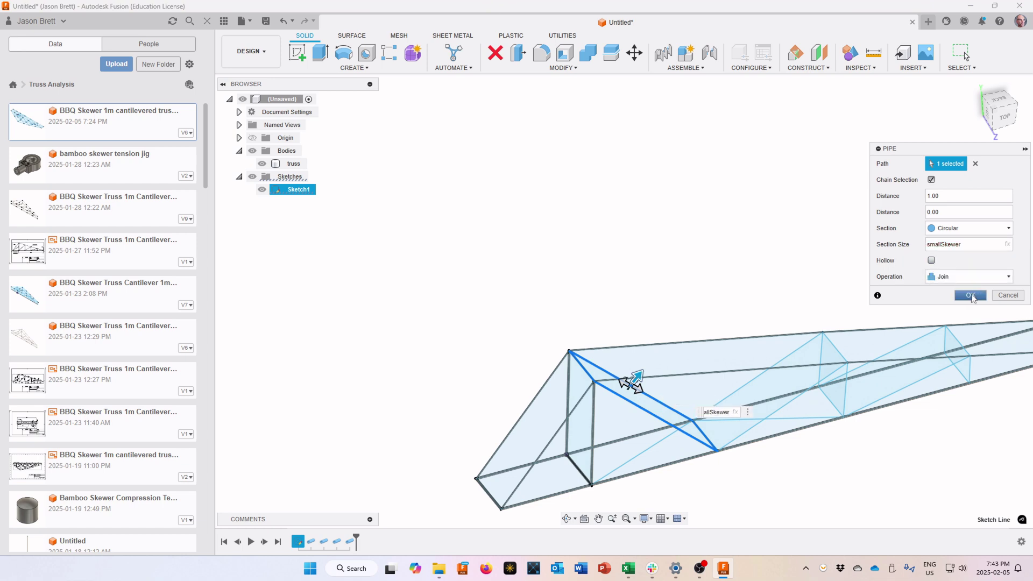
pyautogui.click(971, 297)
# Step: Start a pipe along the first bottom-face diagonal, the connecting far-side diagonal up to the top chord, and the upper cross-member
pyautogui.keyDown('shift'); pyautogui.moveTo(949, 294); pyautogui.dragTo(665, 238, button='middle'); pyautogui.keyUp('shift')
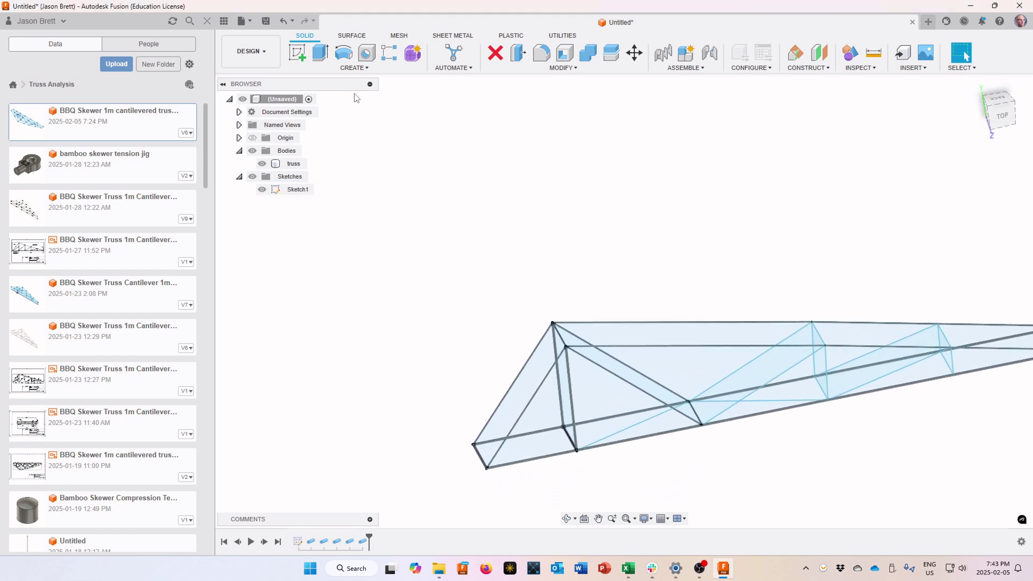
pyautogui.click(354, 68)
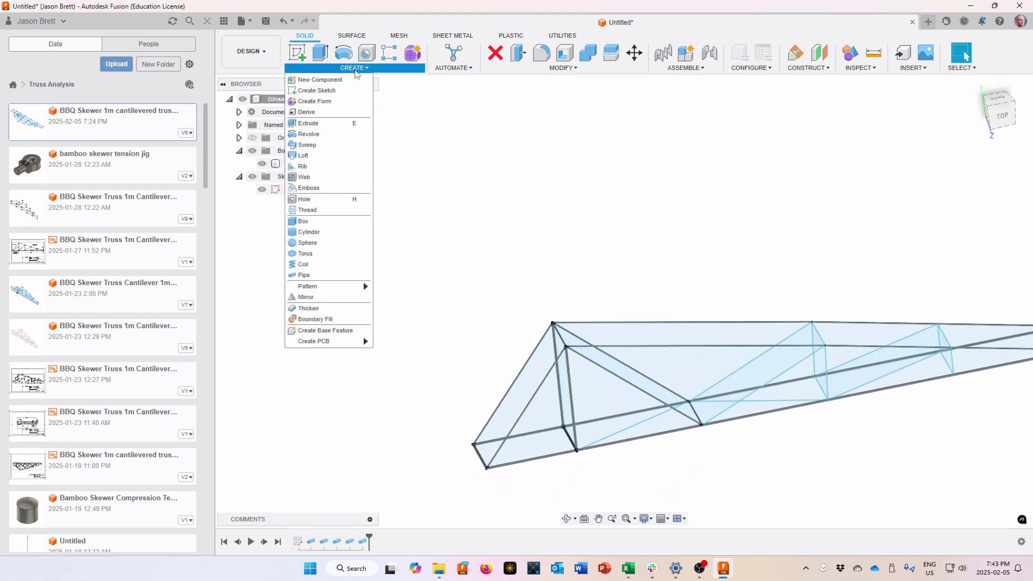
pyautogui.click(327, 274)
pyautogui.click(640, 428)
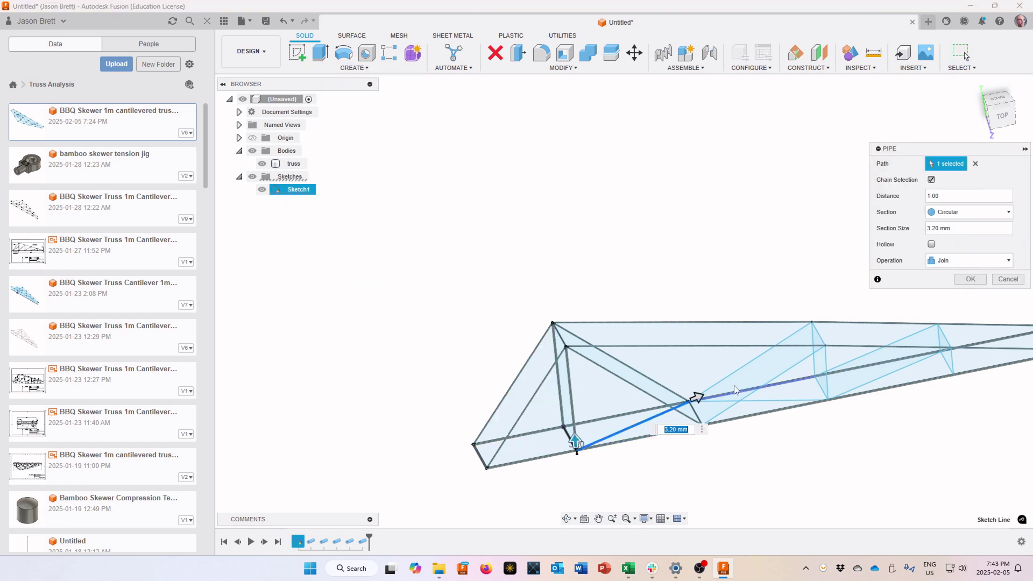
pyautogui.keyDown('shift'); pyautogui.moveTo(755, 359); pyautogui.dragTo(794, 327, button='middle'); pyautogui.keyUp('shift')
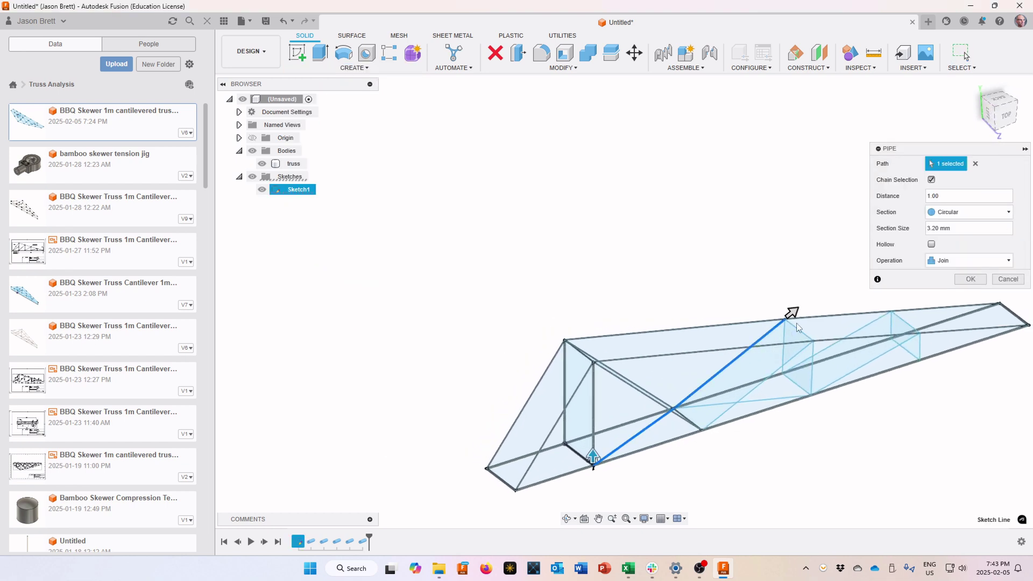
# Step: Try to extend the pipe path down the near-side vertical and back along the bottom-face diagonal and lower cross-member, then deselect them
pyautogui.click(813, 369)
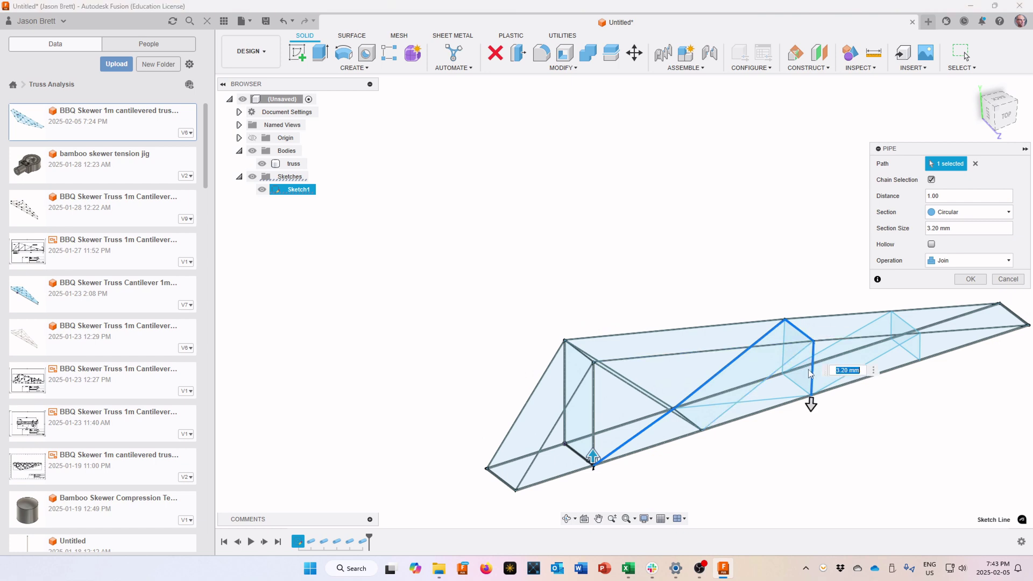
pyautogui.click(780, 399)
pyautogui.keyDown('shift'); pyautogui.moveTo(781, 396); pyautogui.dragTo(752, 398, button='middle'); pyautogui.keyUp('shift')
pyautogui.keyDown('shift'); pyautogui.moveTo(692, 429); pyautogui.dragTo(798, 438, button='middle'); pyautogui.keyUp('shift')
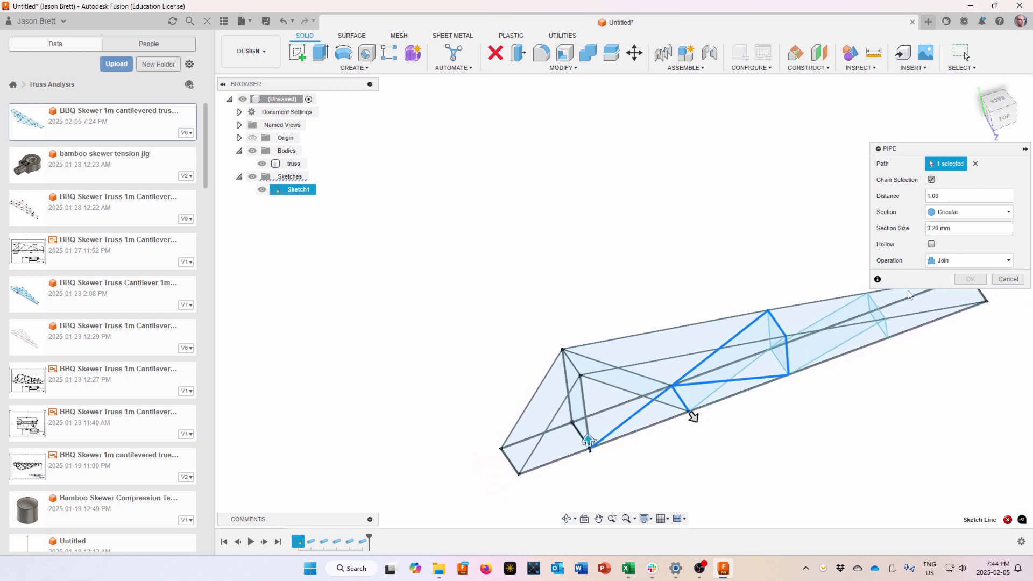
pyautogui.click(685, 405)
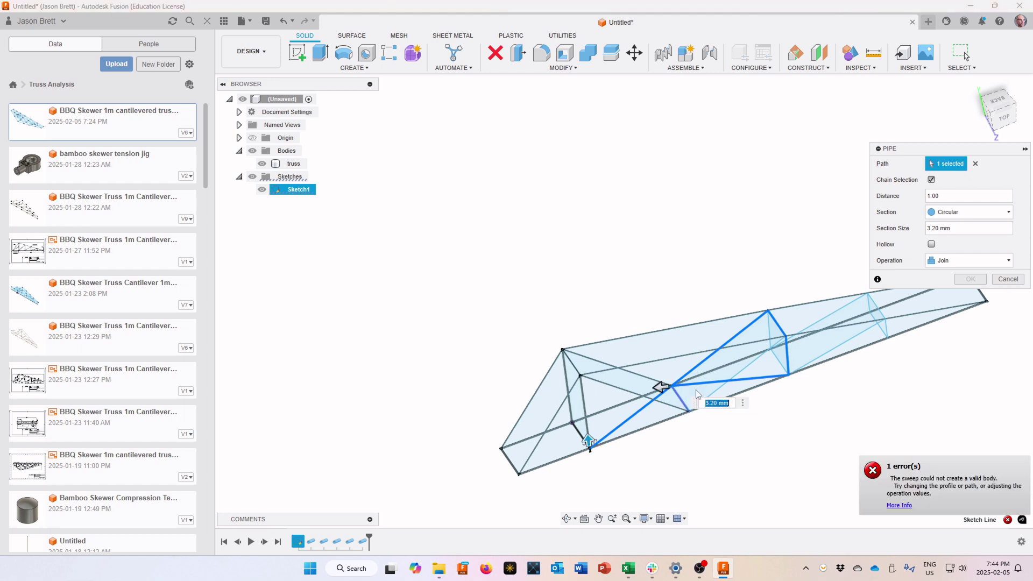
pyautogui.click(752, 382)
pyautogui.click(786, 362)
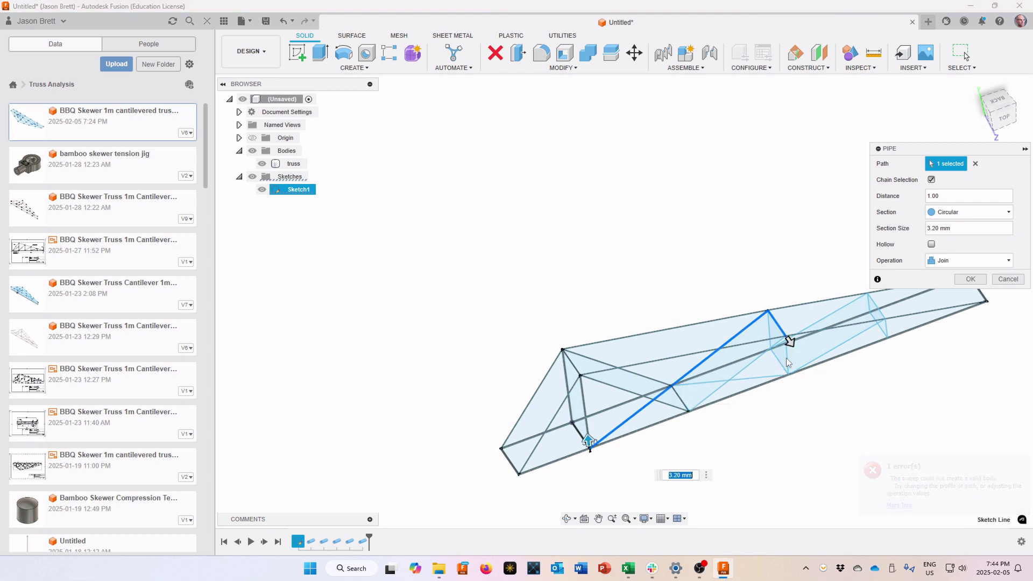
# Step: Set the section size of the pipe ending at the upper cross-member to smallSkewer and create it with the Join operation
pyautogui.keyDown('shift'); pyautogui.moveTo(840, 374); pyautogui.dragTo(812, 351, button='middle'); pyautogui.keyUp('shift')
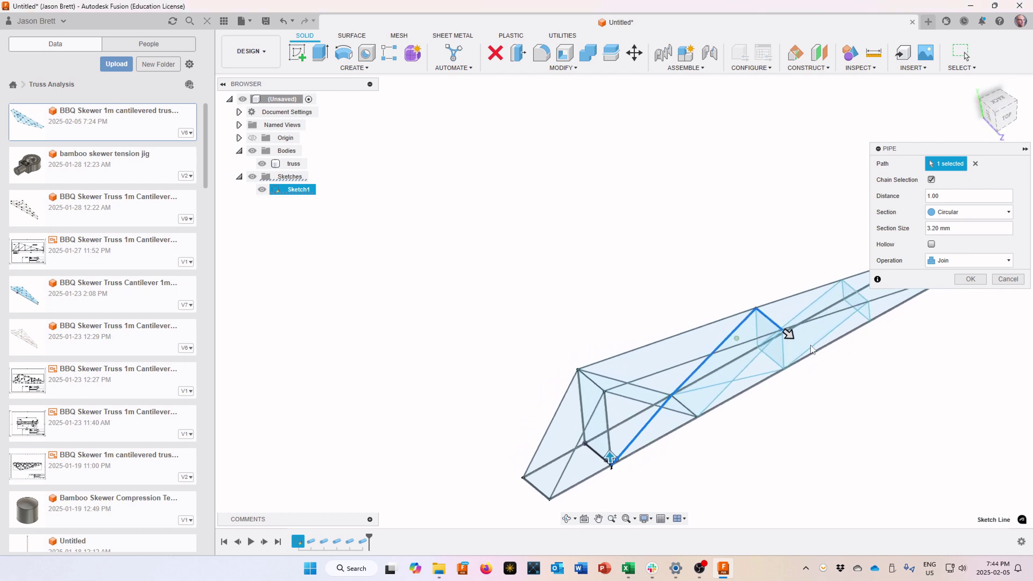
pyautogui.click(961, 232)
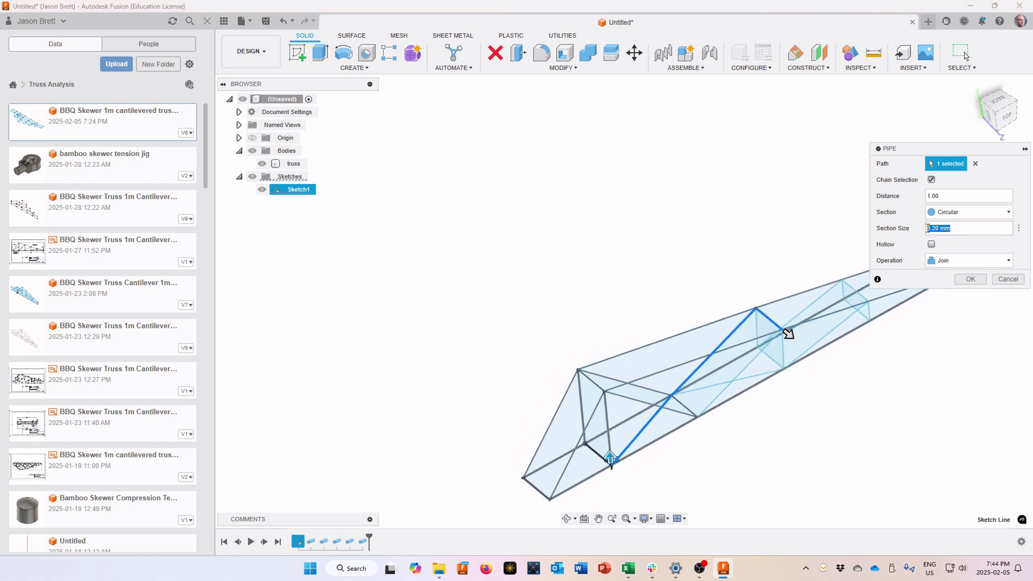
pyautogui.write('s')
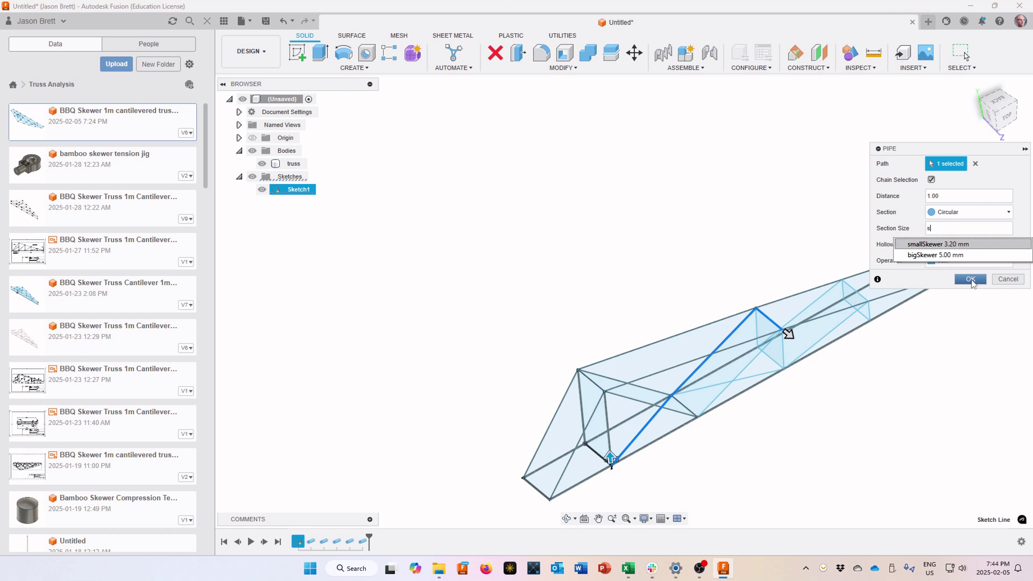
pyautogui.click(935, 245)
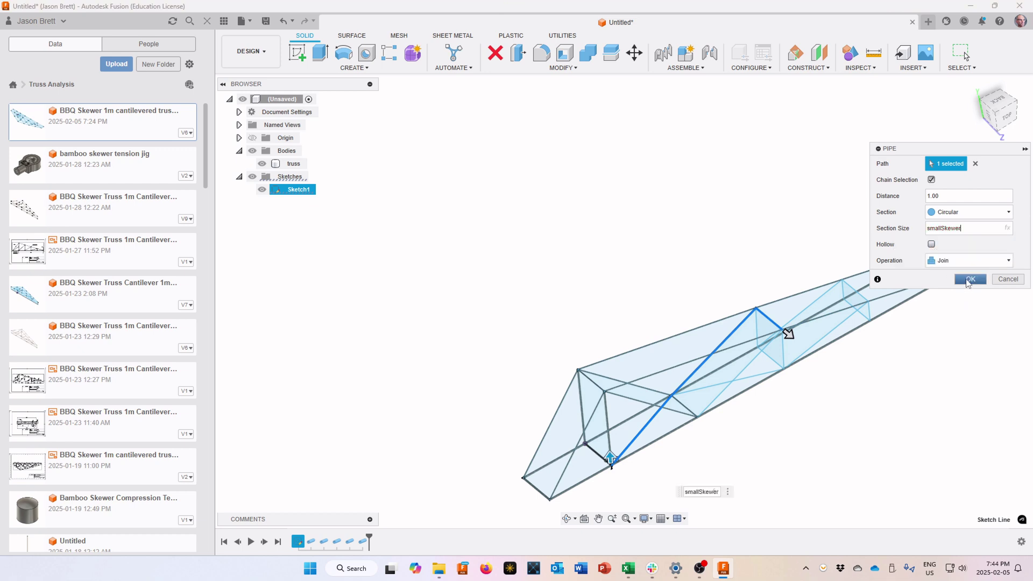
pyautogui.click(968, 280)
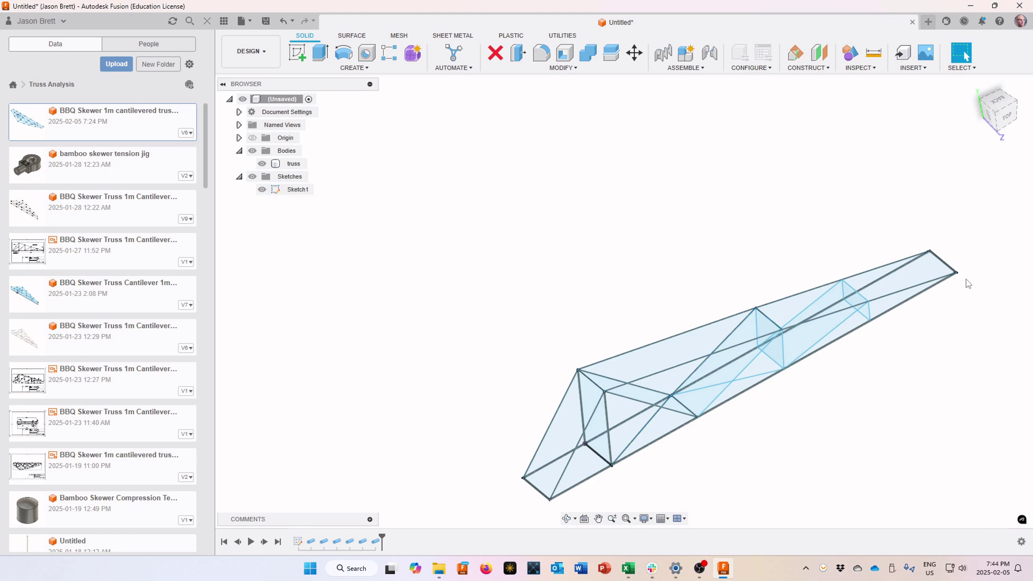
# Step: Start a pipe along the second bay's near-side diagonal, the near-side vertical, the lower cross-member and the far-side vertical
pyautogui.scroll(3, 864, 292)
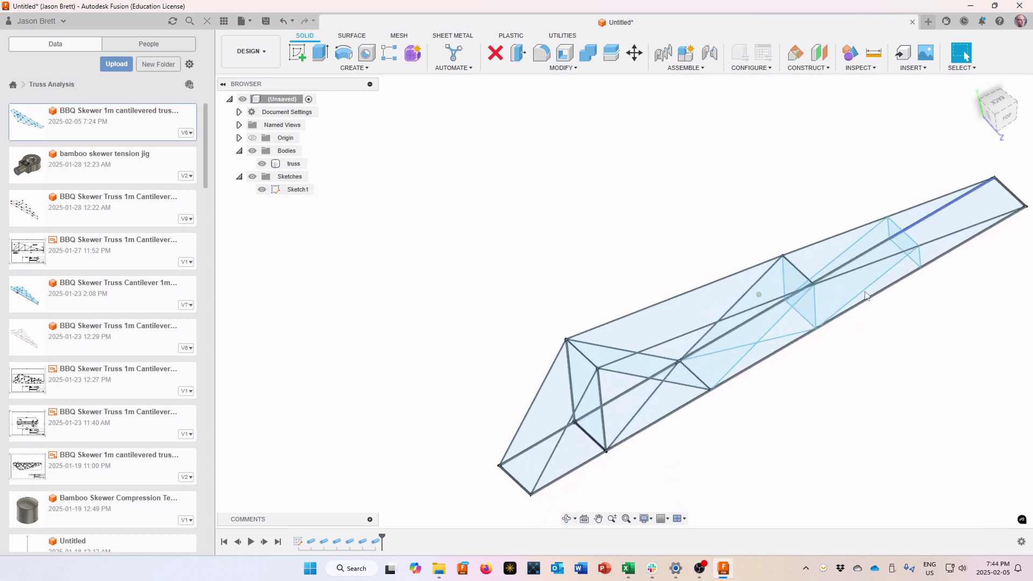
pyautogui.scroll(5, 864, 291)
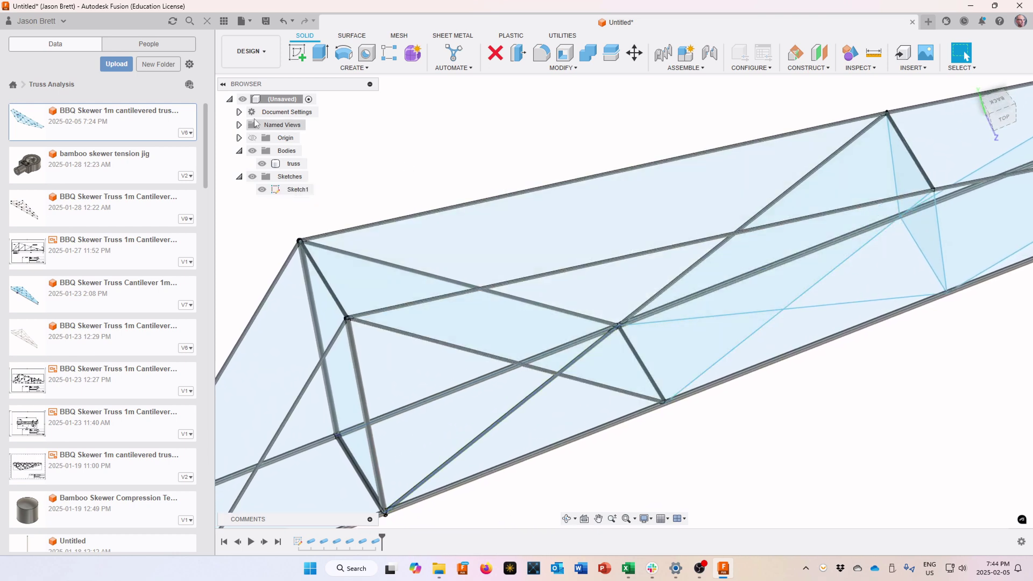
pyautogui.click(354, 68)
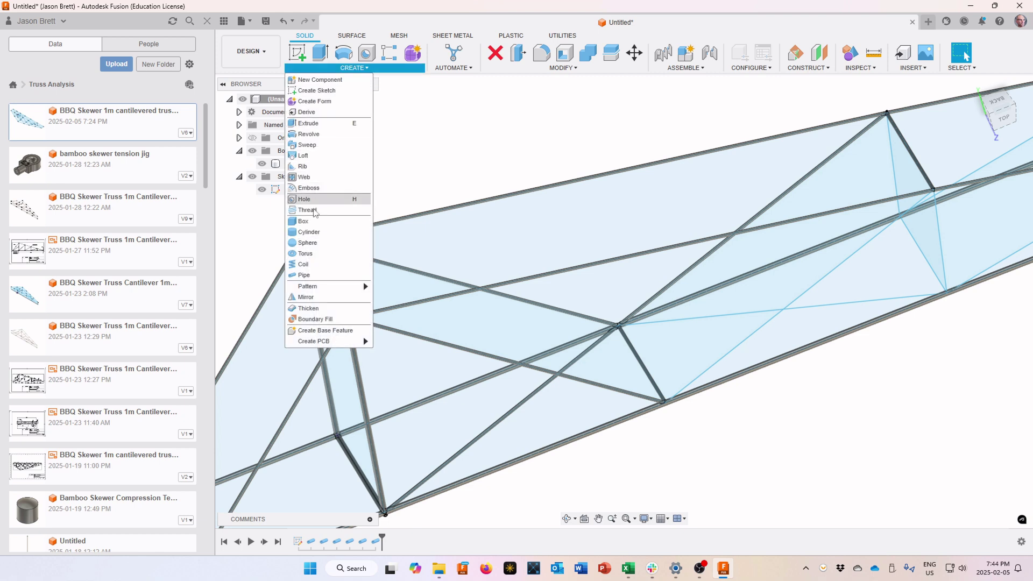
pyautogui.click(304, 275)
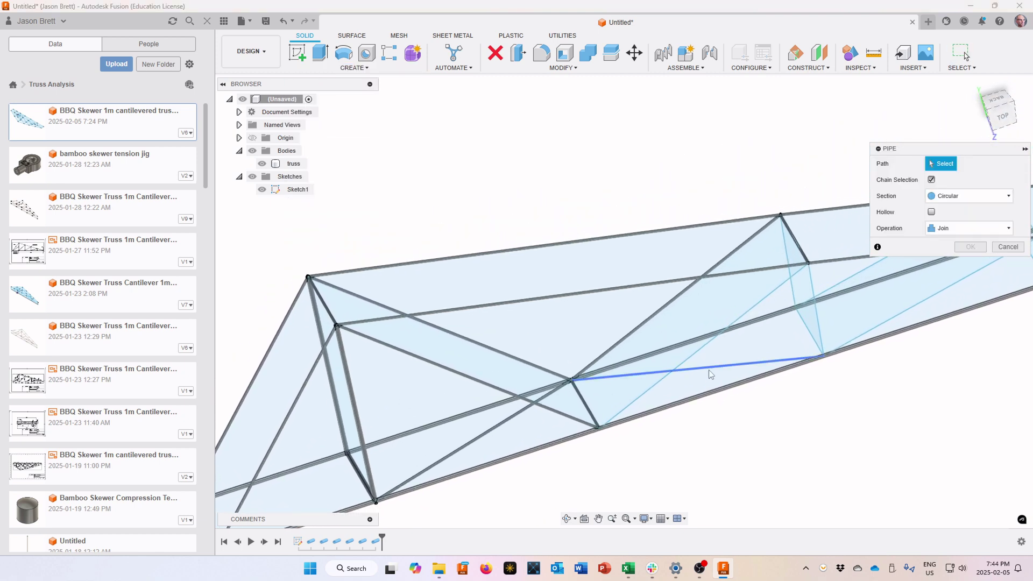
pyautogui.click(667, 375)
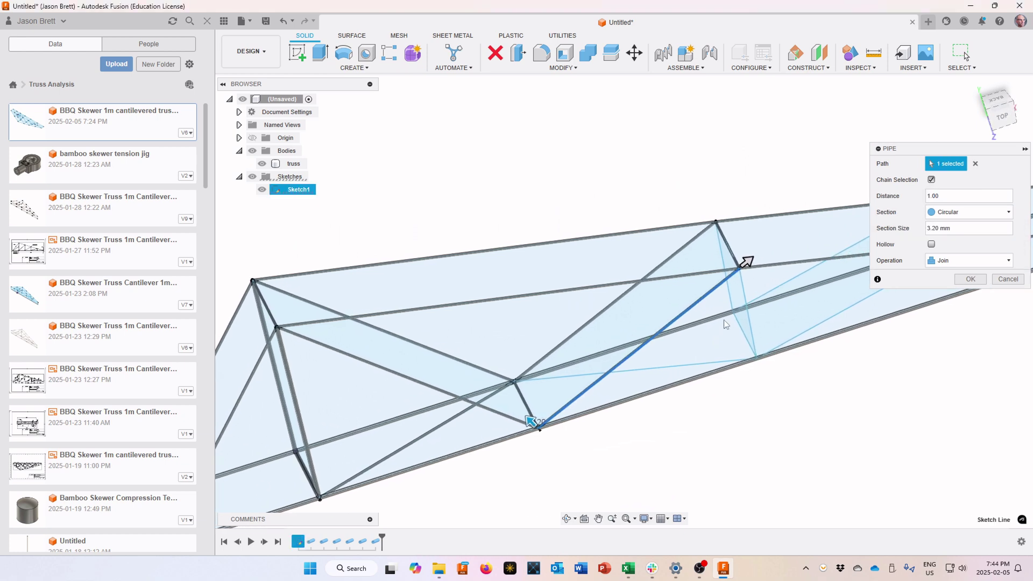
pyautogui.keyDown('shift'); pyautogui.moveTo(749, 322); pyautogui.dragTo(731, 333, button='middle'); pyautogui.keyUp('shift')
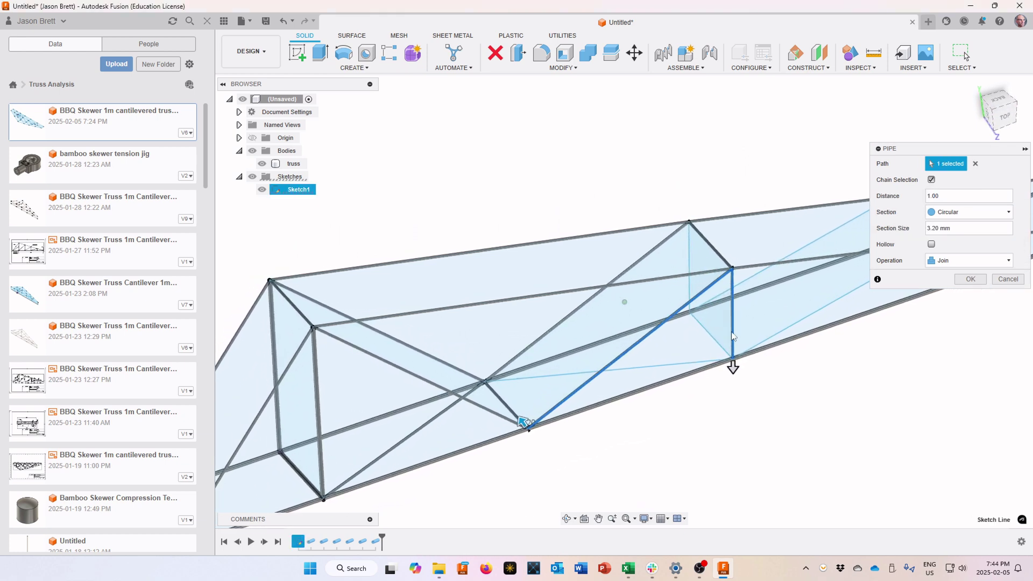
pyautogui.click(702, 325)
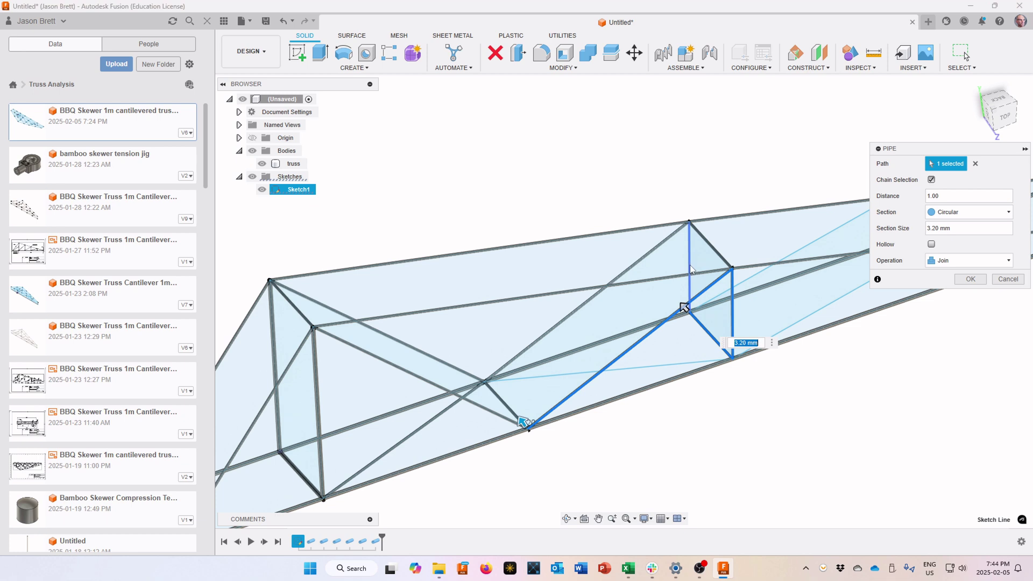
pyautogui.scroll(-1, 869, 270)
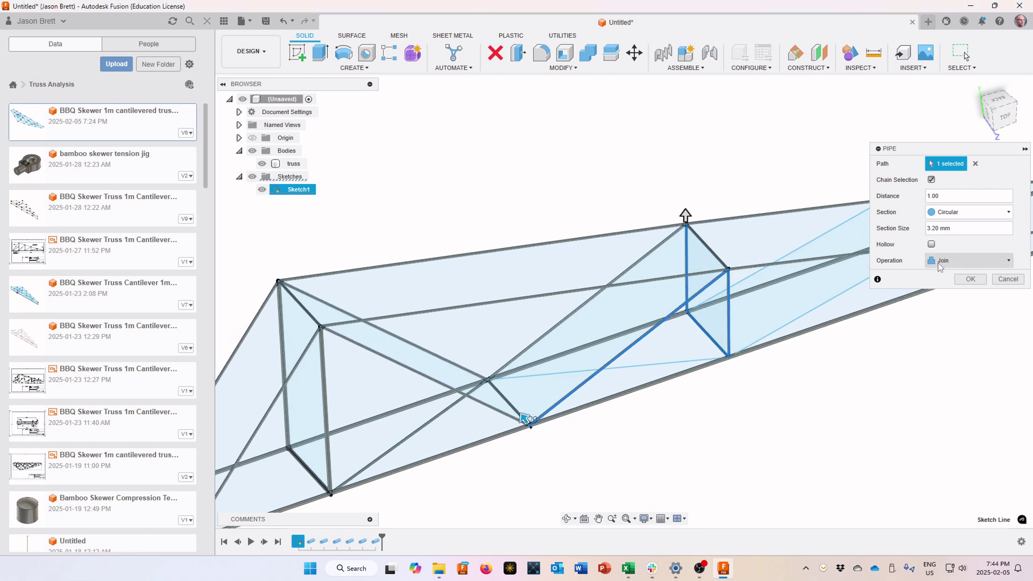
# Step: Set the section size of the diagonal-and-verticals pipe to smallSkewer and create it as a joined pipe
pyautogui.click(962, 227)
pyautogui.write('s')
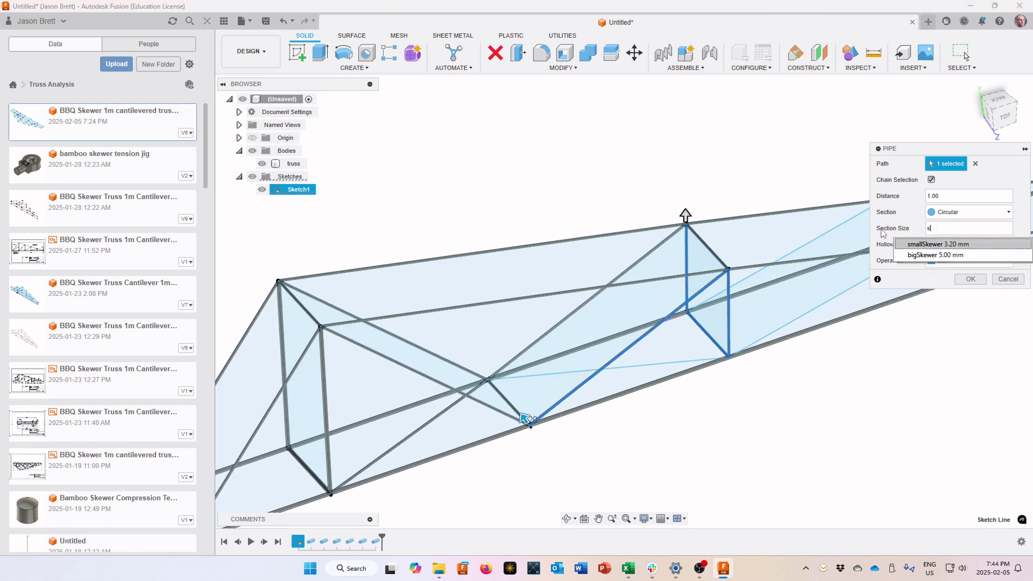
pyautogui.click(916, 247)
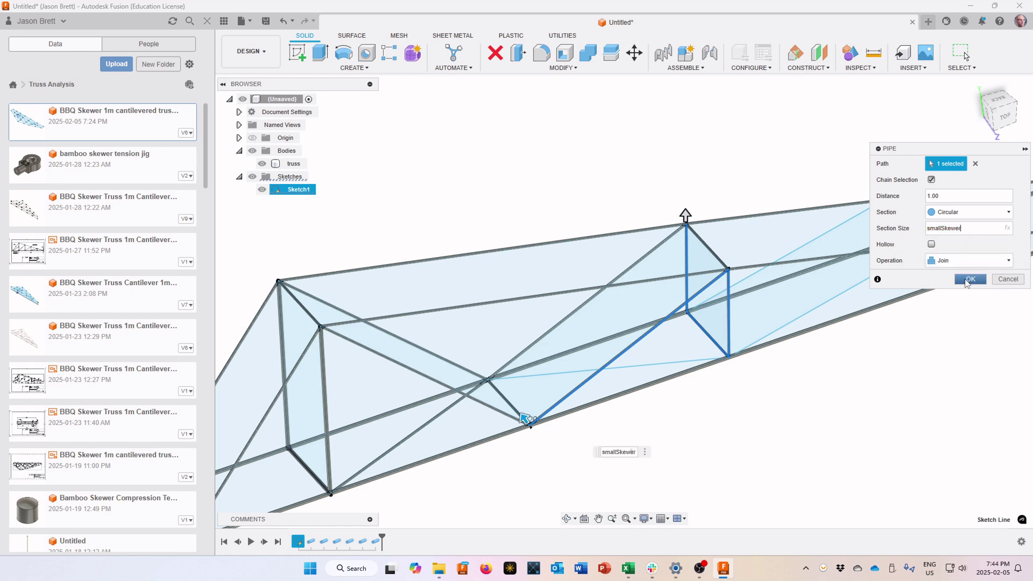
pyautogui.click(969, 279)
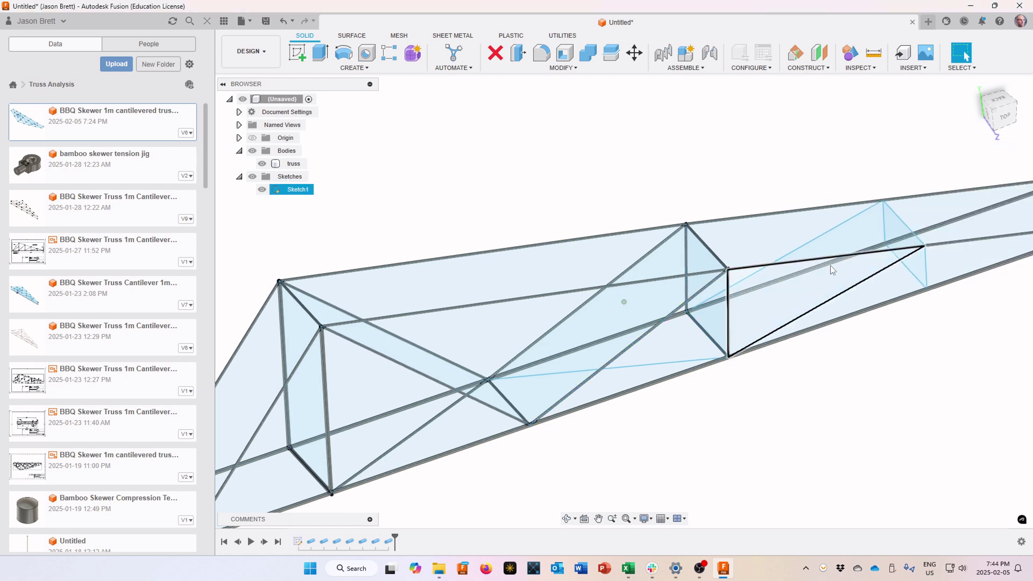
# Step: Create a joined pipe with section size smallSkewer along the second bay's bottom-face diagonal
pyautogui.scroll(-1, 354, 116)
pyautogui.click(335, 69)
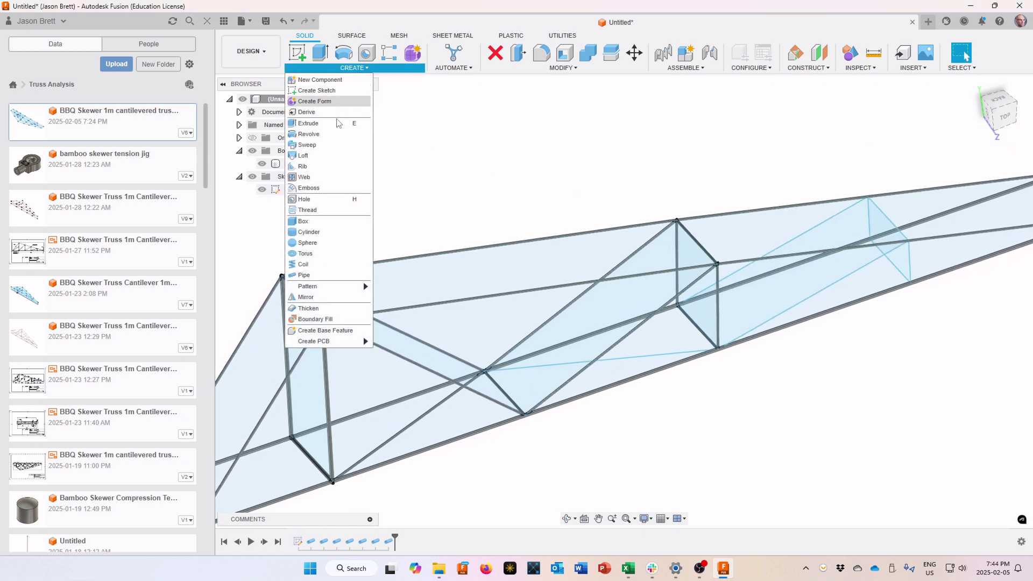
pyautogui.click(300, 275)
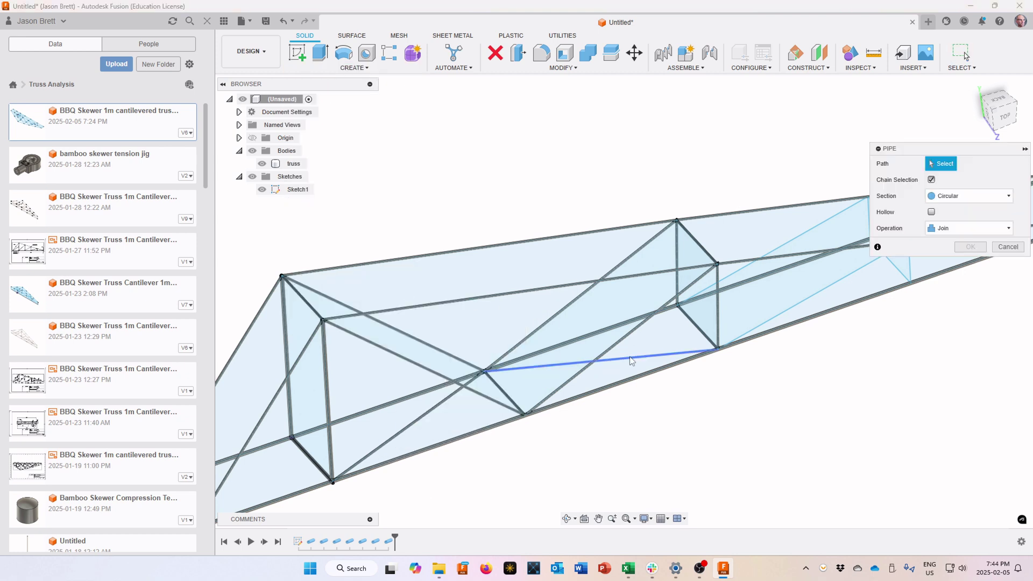
pyautogui.click(645, 358)
pyautogui.click(956, 228)
pyautogui.write('s')
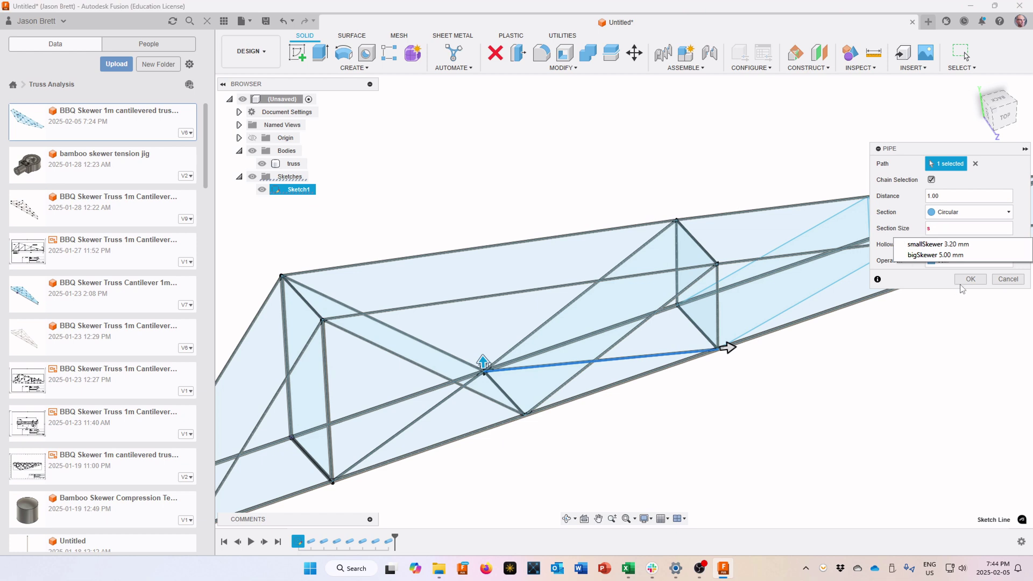
pyautogui.click(935, 245)
pyautogui.click(970, 278)
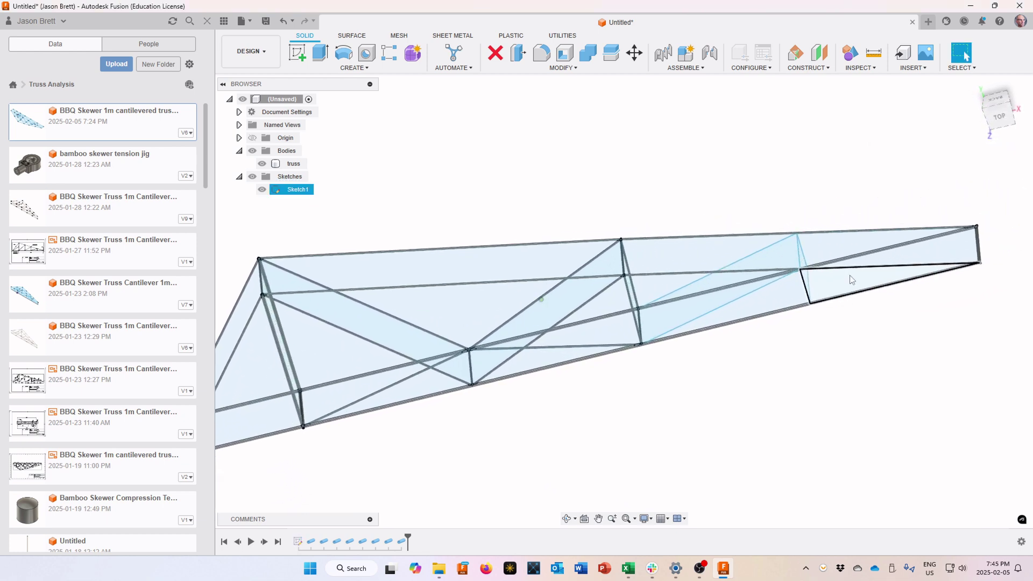
# Step: Start a pipe along the third bay's near-side diagonal, the upper cross-member and the far-side diagonal
pyautogui.click(353, 70)
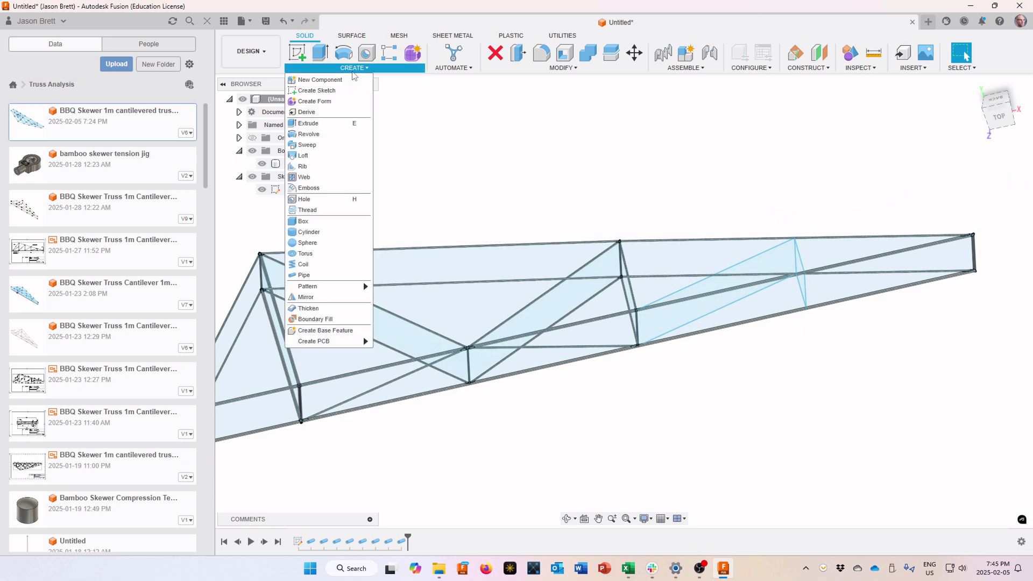
pyautogui.click(340, 275)
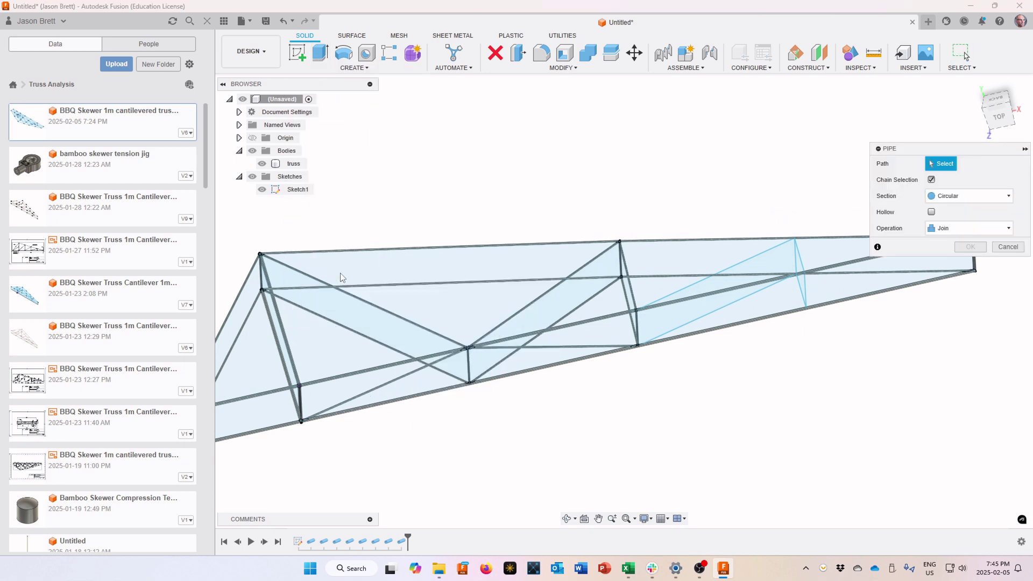
pyautogui.click(725, 321)
pyautogui.click(725, 324)
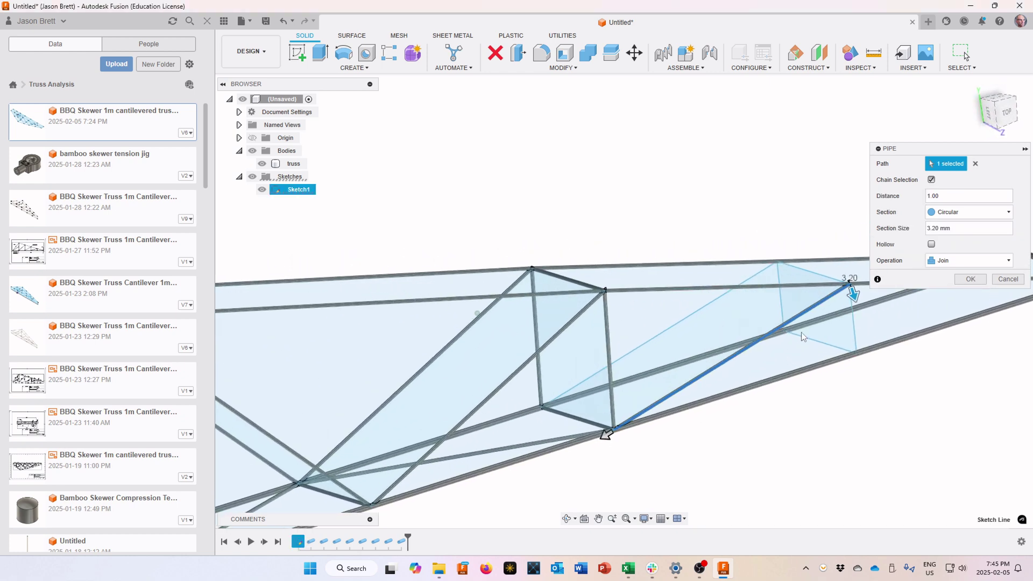
pyautogui.click(821, 275)
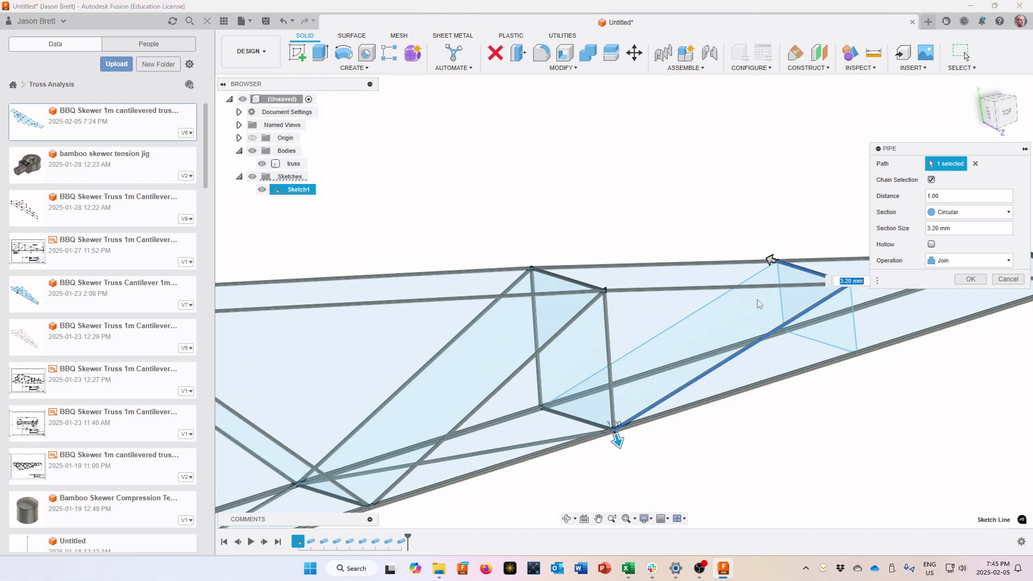
pyautogui.click(682, 317)
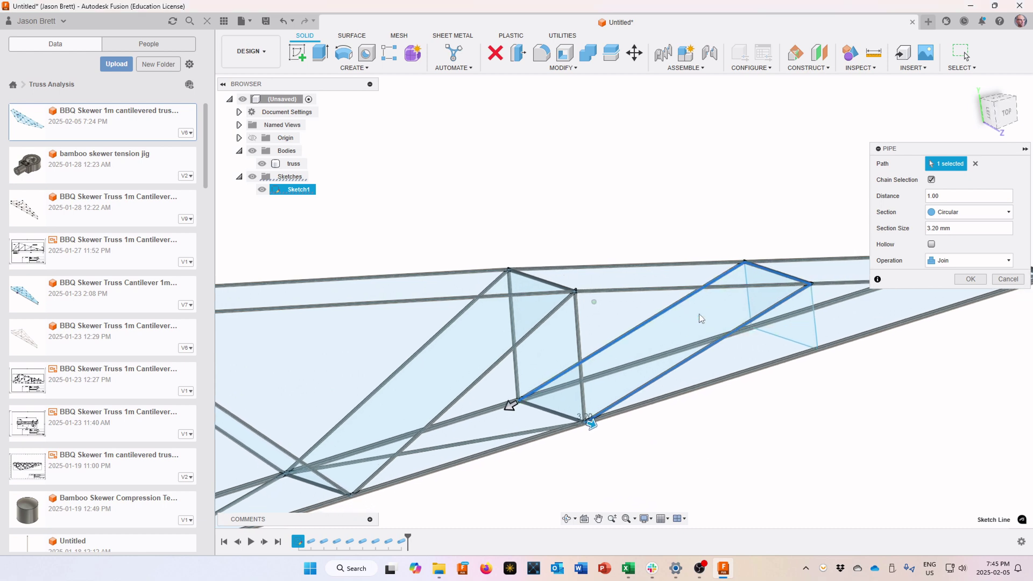
# Step: Set the third-bay diagonals' section size to smallSkewer and create the joined pipe
pyautogui.click(939, 228)
pyautogui.write('s')
pyautogui.click(935, 244)
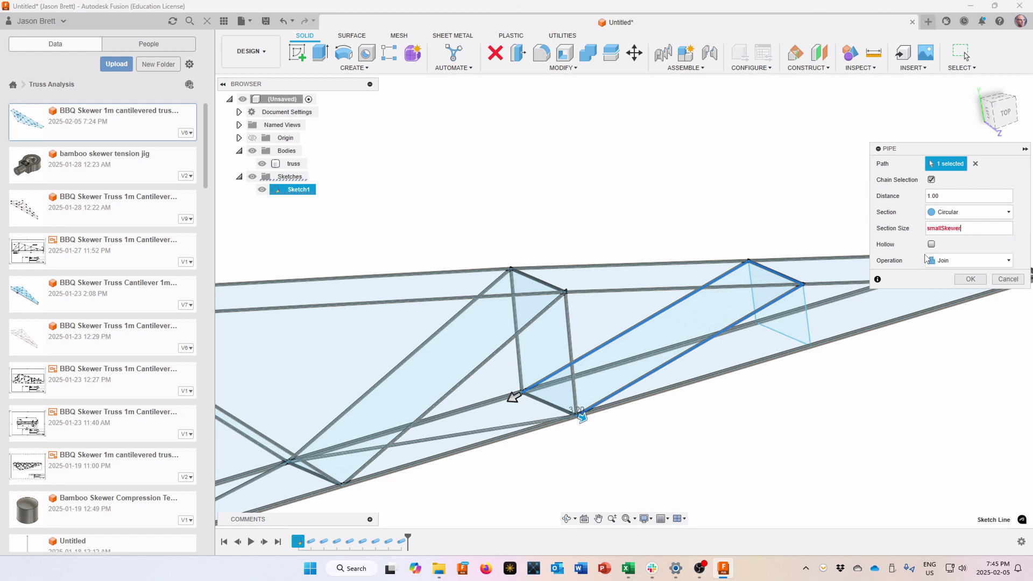
pyautogui.click(967, 279)
pyautogui.keyDown('shift'); pyautogui.moveTo(876, 281); pyautogui.dragTo(836, 273, button='middle'); pyautogui.keyUp('shift')
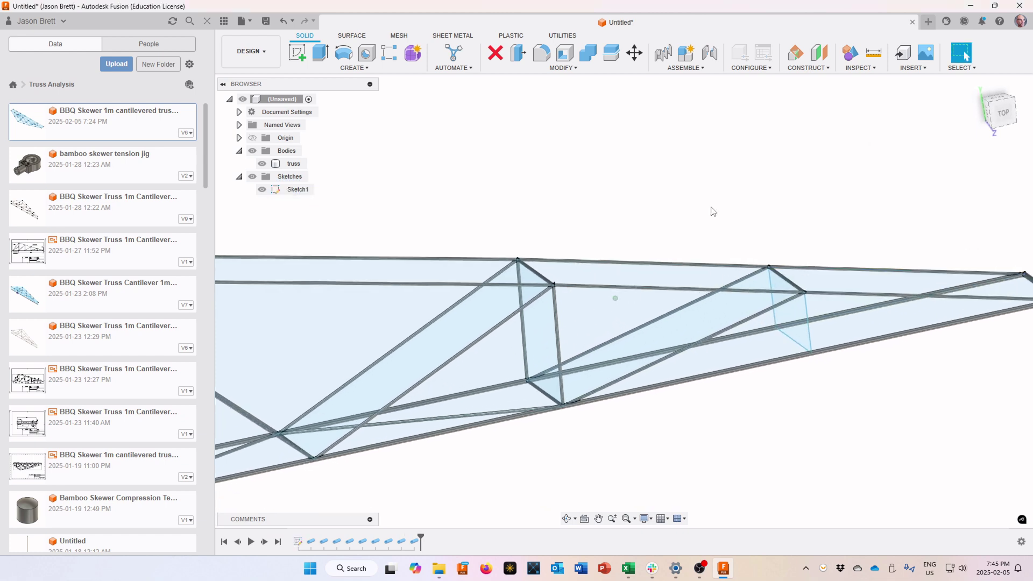
# Step: Create a joined pipe with section size smallSkewer along the two verticals and bottom cross-member of the frame nearest the truss tip
pyautogui.click(363, 68)
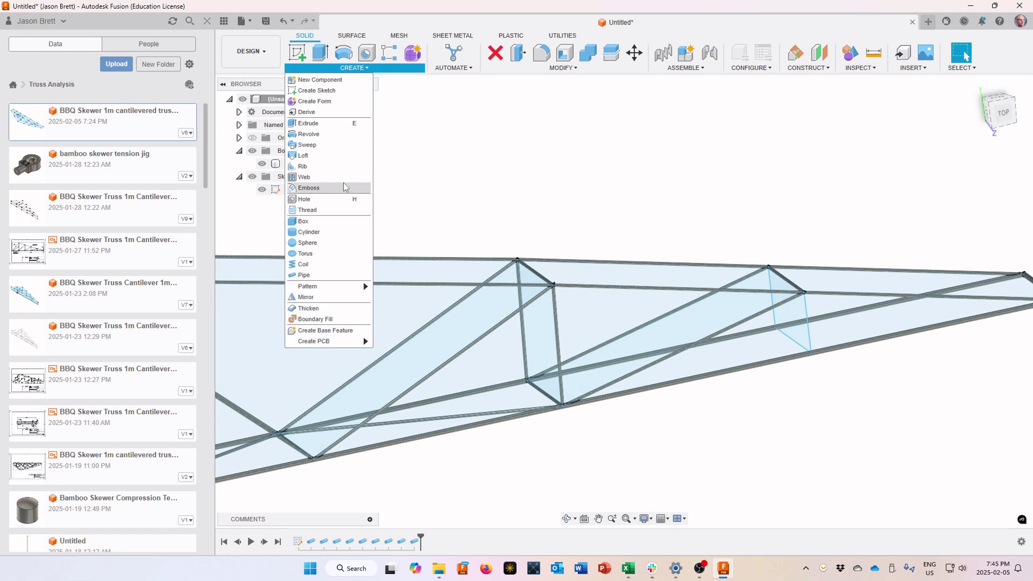
pyautogui.click(323, 279)
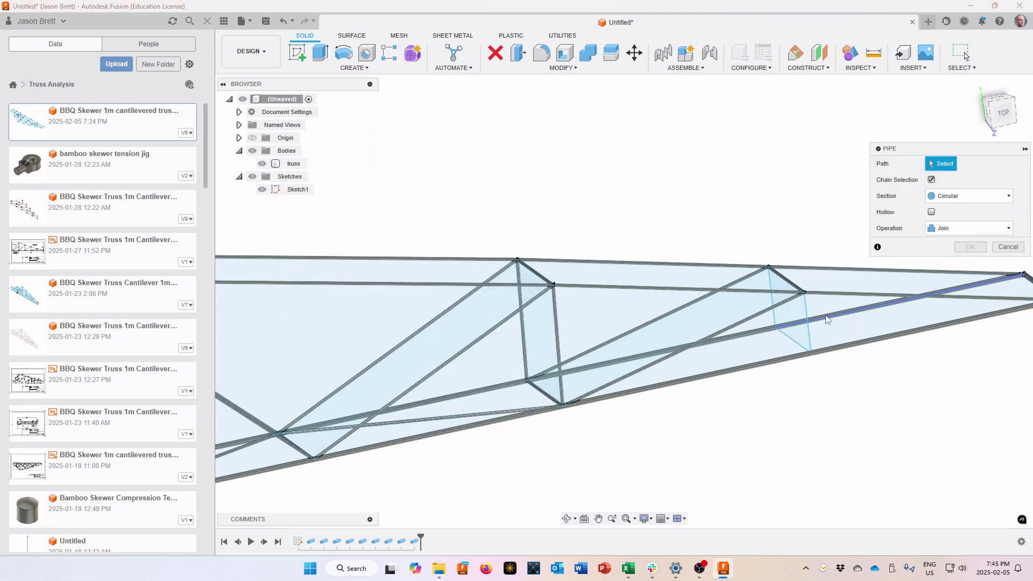
pyautogui.click(808, 323)
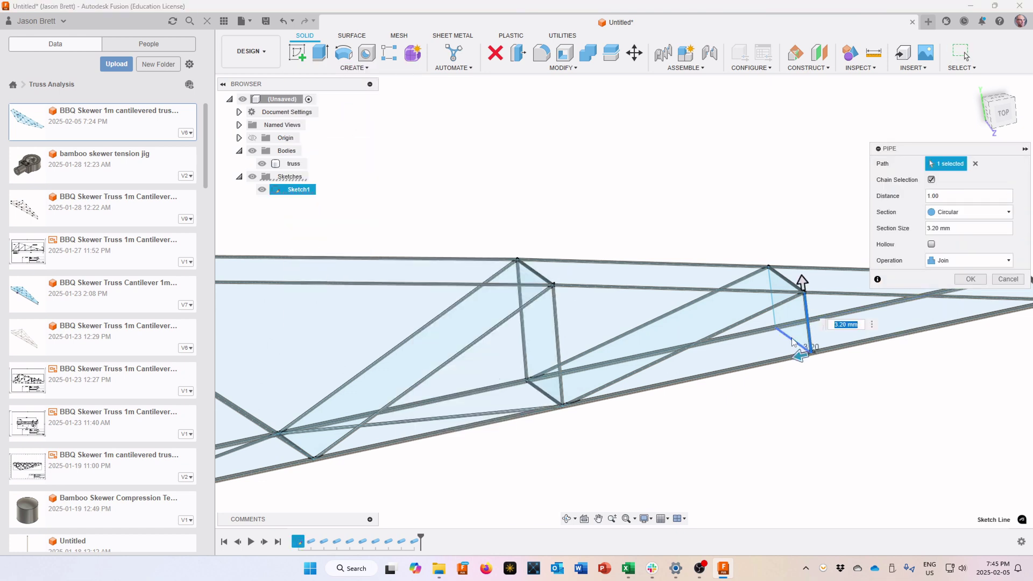
pyautogui.click(773, 302)
pyautogui.scroll(-2, 774, 301)
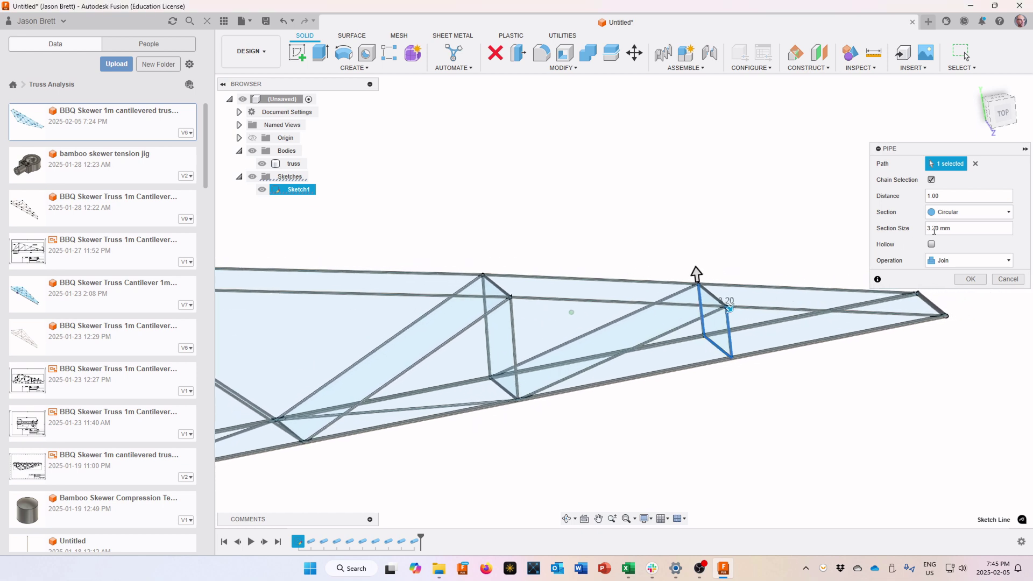
pyautogui.click(956, 226)
pyautogui.write('smallSkewer')
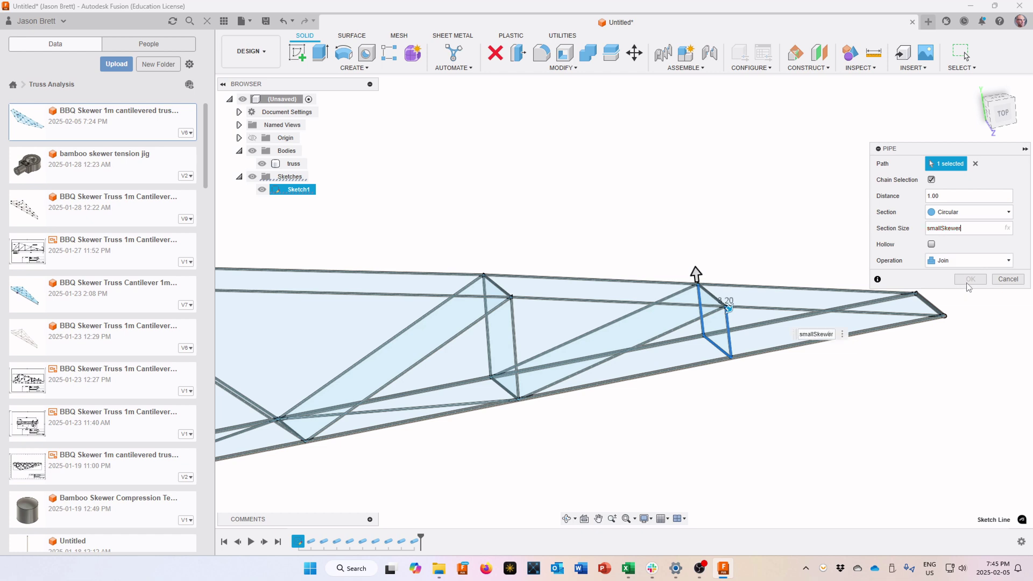
pyautogui.click(970, 279)
pyautogui.scroll(-2, 942, 317)
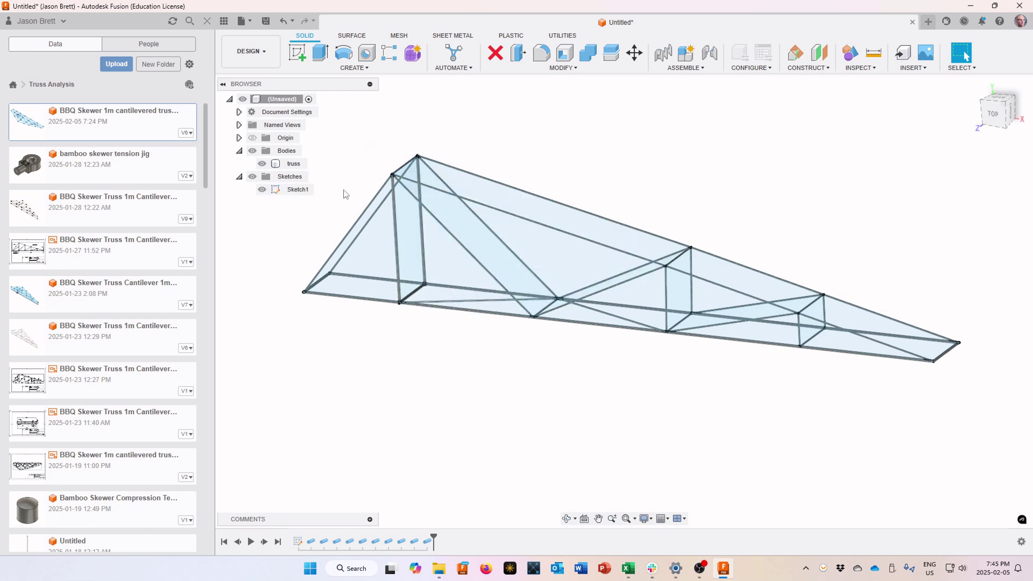
# Step: Toggle the truss body's visibility off and back on to check the solid against the sketch
pyautogui.click(266, 165)
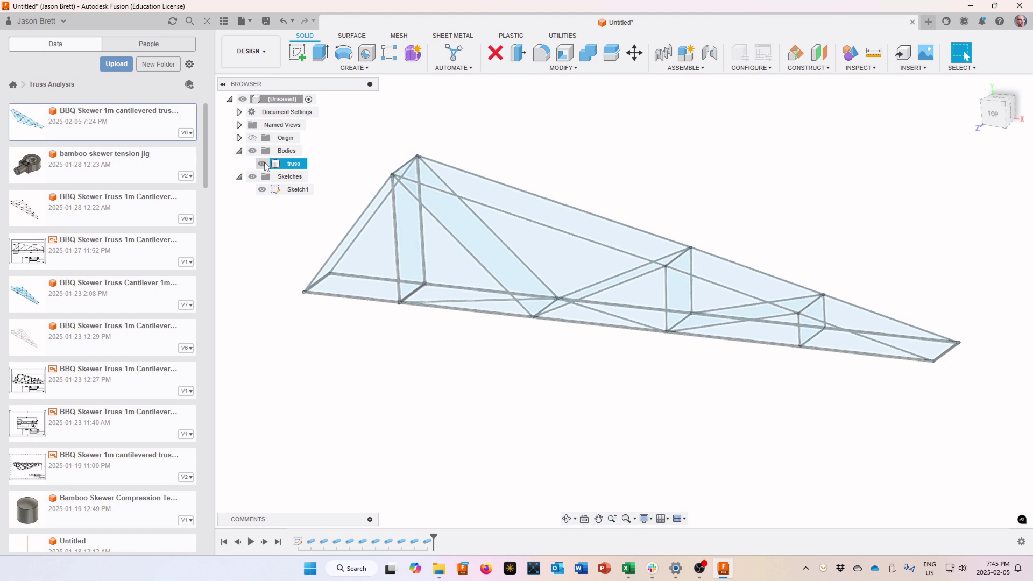
pyautogui.click(262, 165)
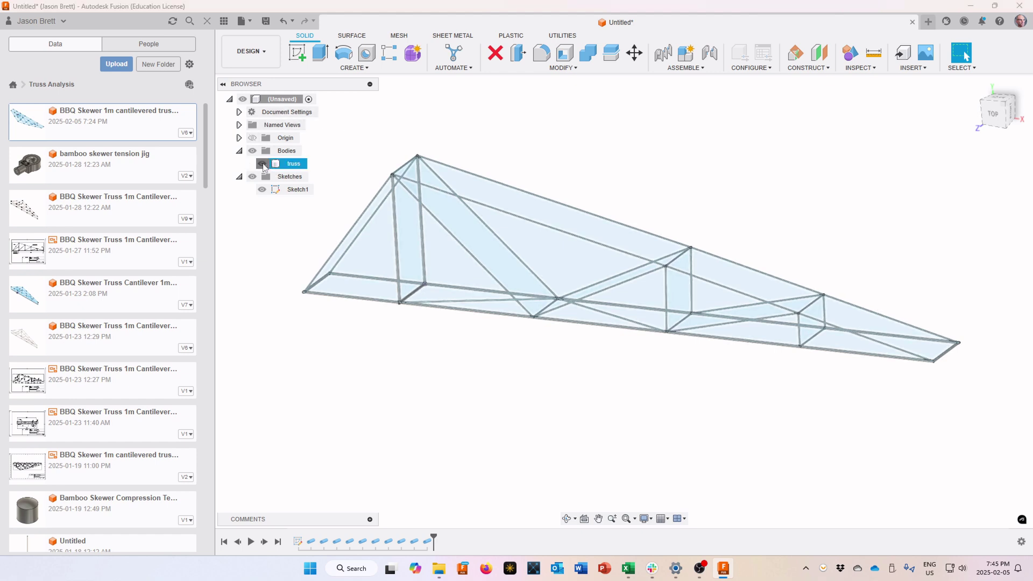
pyautogui.click(262, 164)
pyautogui.click(263, 163)
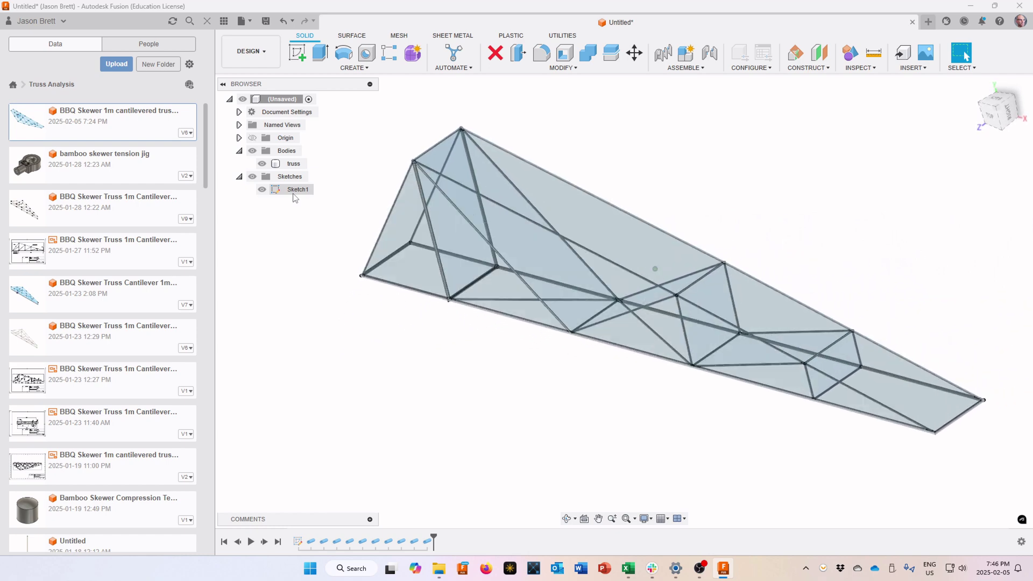
# Step: Save the design as "Youtube Demo Truss" in the Truss Analysis project
pyautogui.click(266, 22)
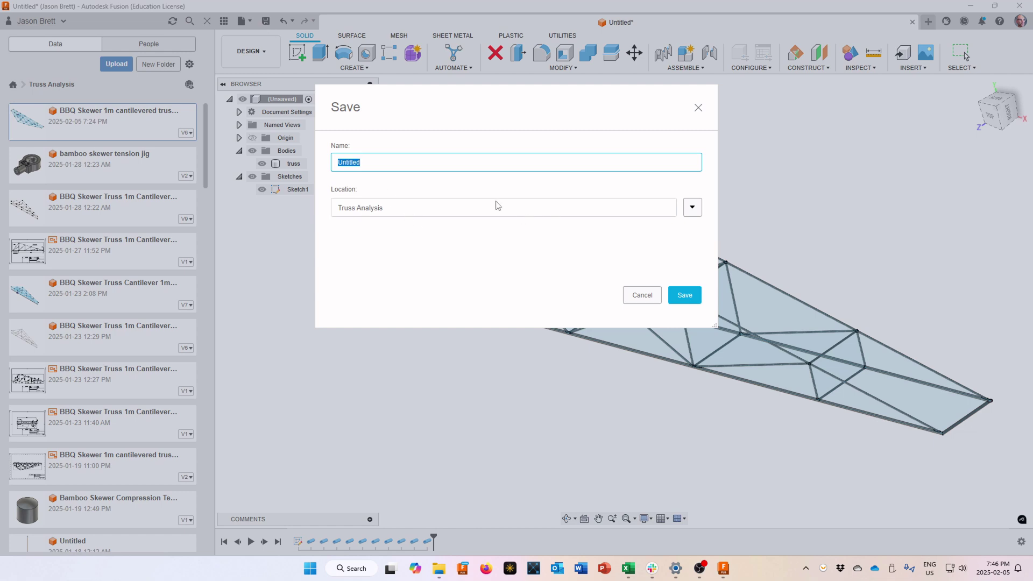
pyautogui.click(691, 207)
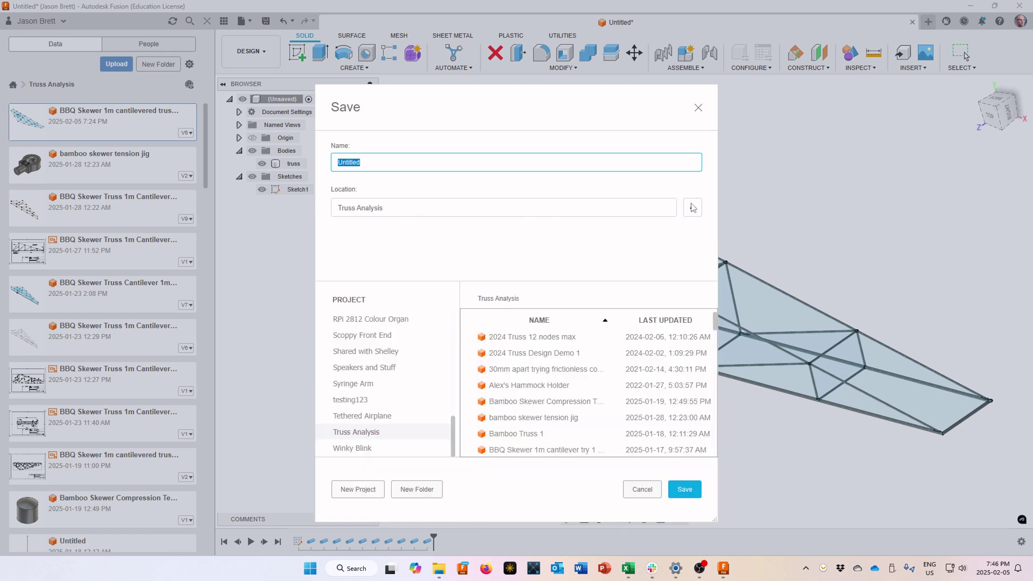
pyautogui.click(692, 208)
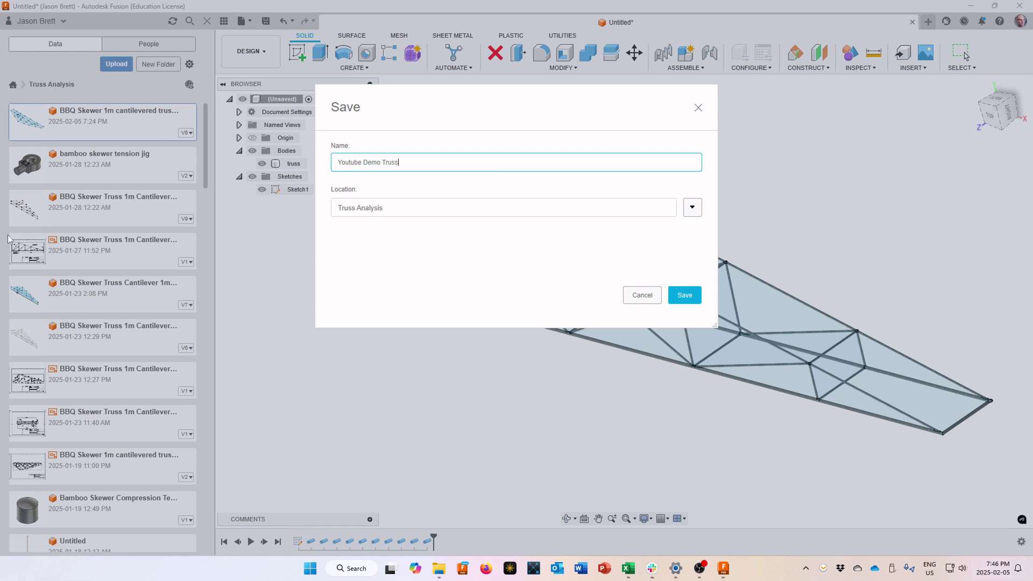
pyautogui.click(682, 294)
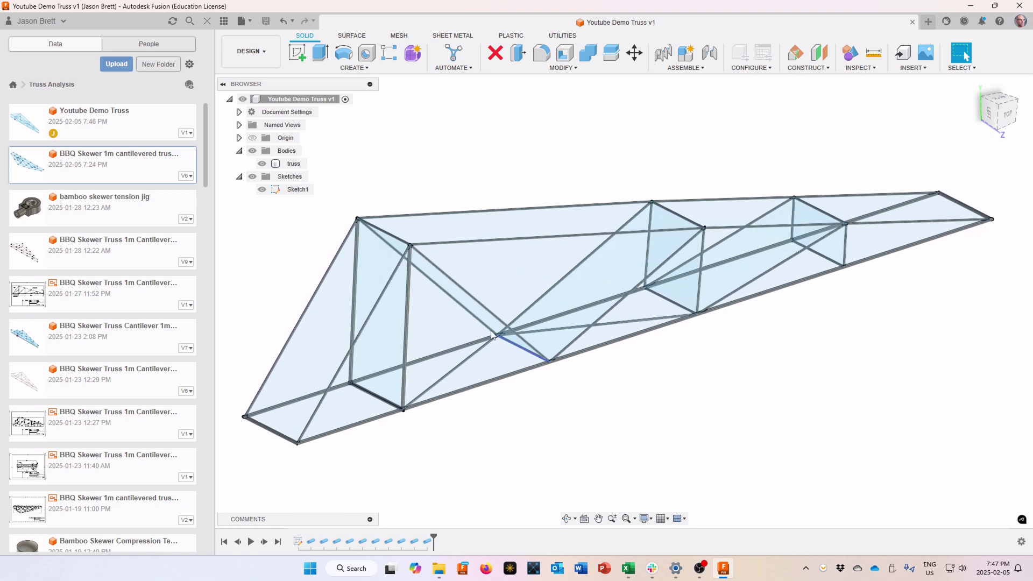
# Step: Assign the physical material MDF Medium Density Fiberboard from the Fusion Material Library's Wood category to the truss body
pyautogui.rightClick(292, 166)
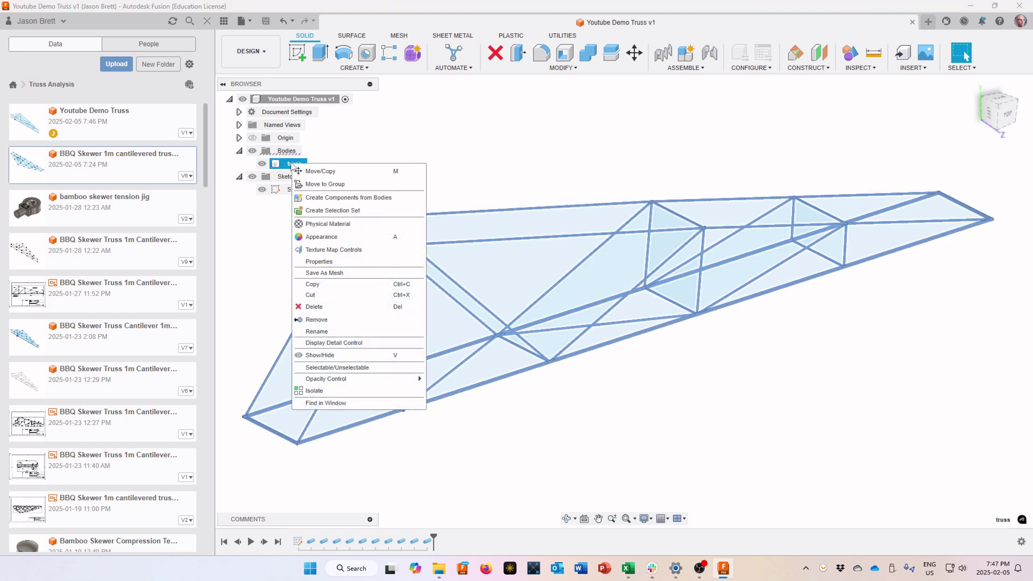
pyautogui.click(332, 225)
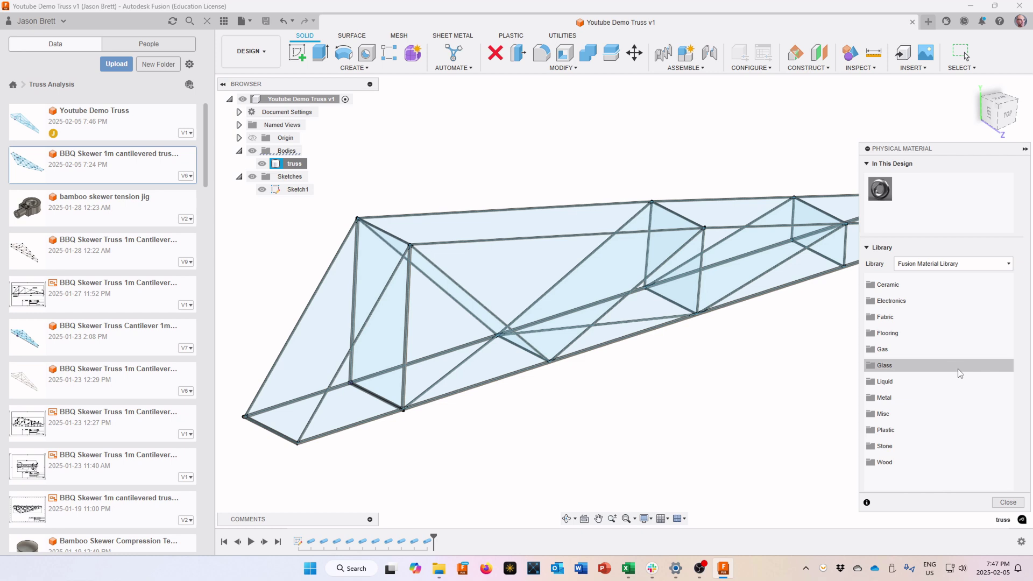
pyautogui.click(892, 460)
pyautogui.scroll(-5, 950, 379)
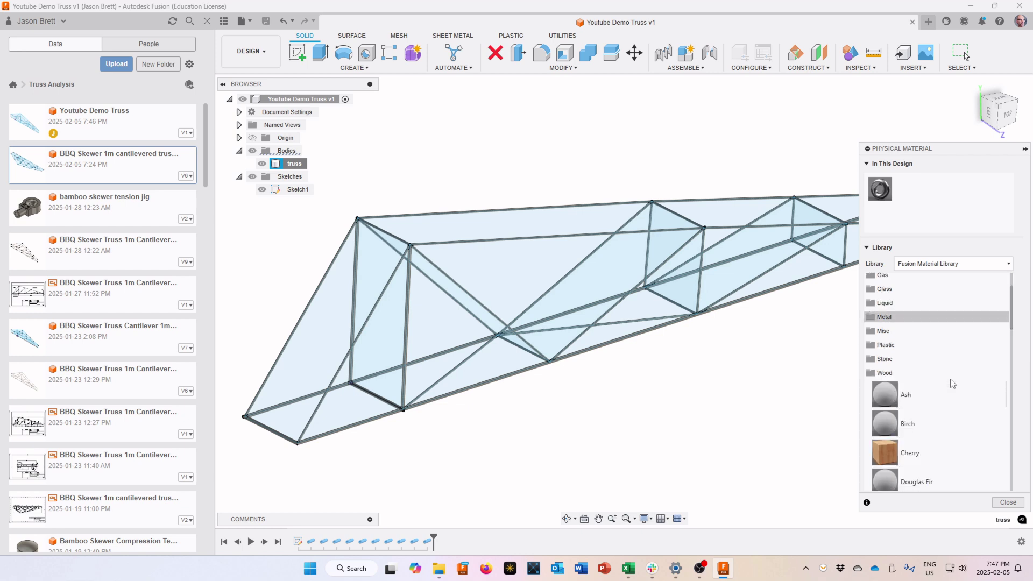
pyautogui.scroll(-5, 950, 378)
pyautogui.click(924, 374)
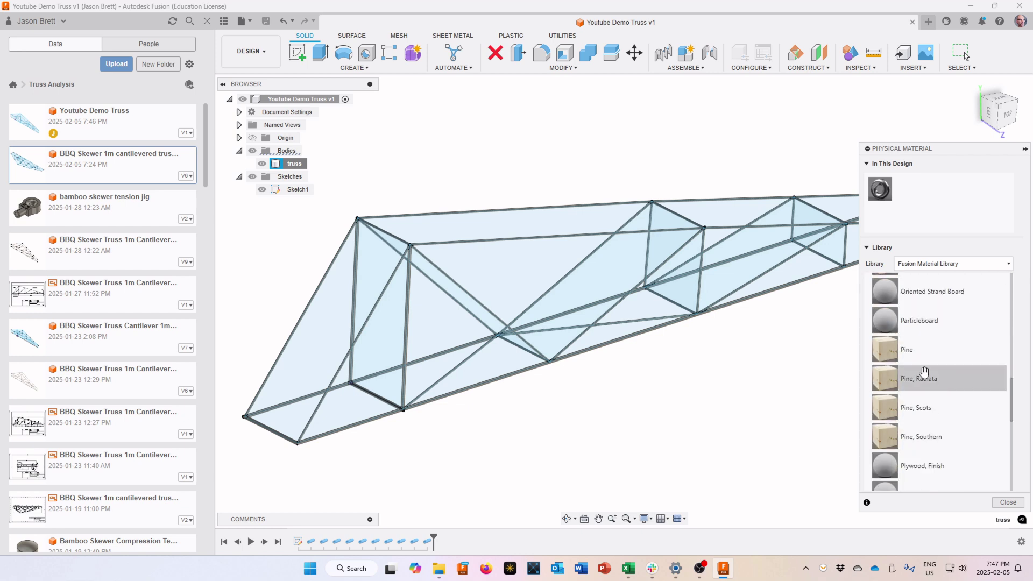
pyautogui.scroll(2, 924, 372)
pyautogui.scroll(-5, 923, 372)
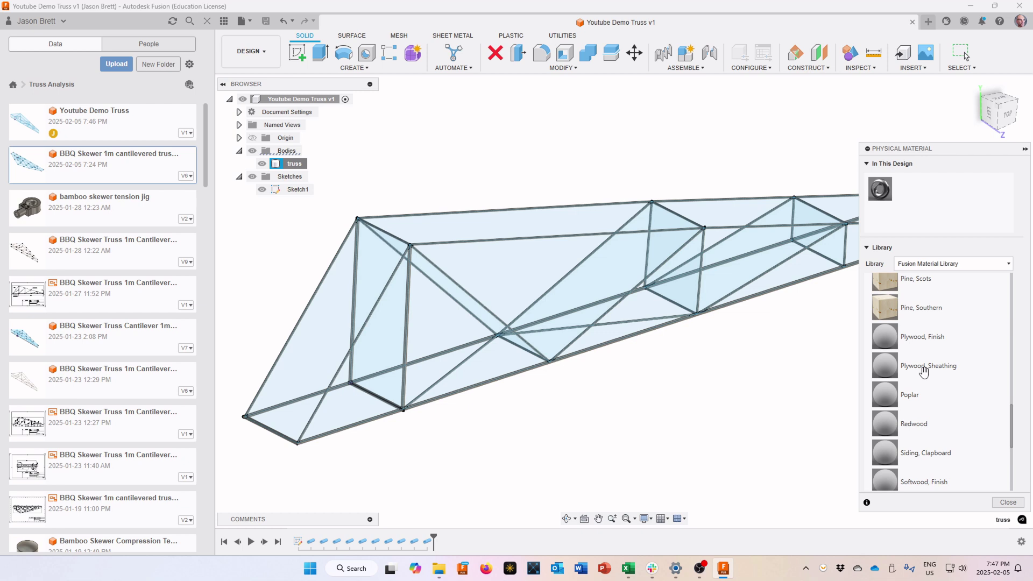
pyautogui.scroll(-7, 923, 372)
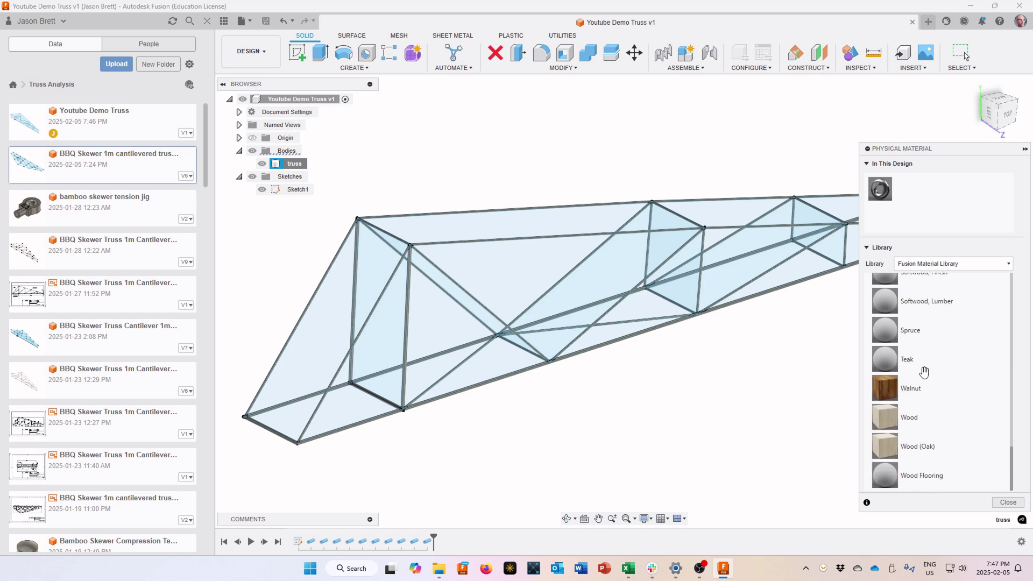
pyautogui.scroll(2, 923, 371)
pyautogui.scroll(2, 924, 371)
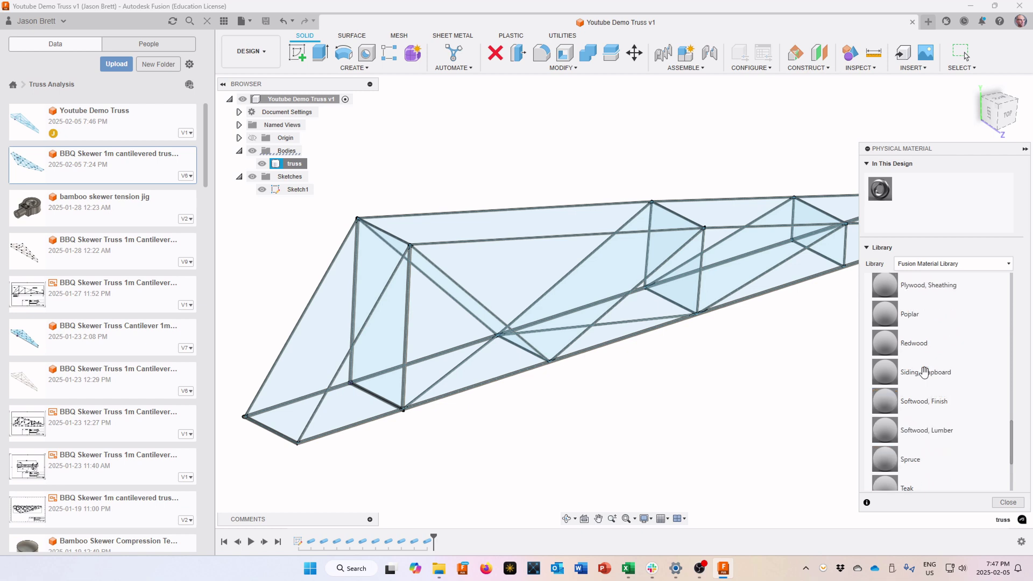
pyautogui.scroll(7, 923, 371)
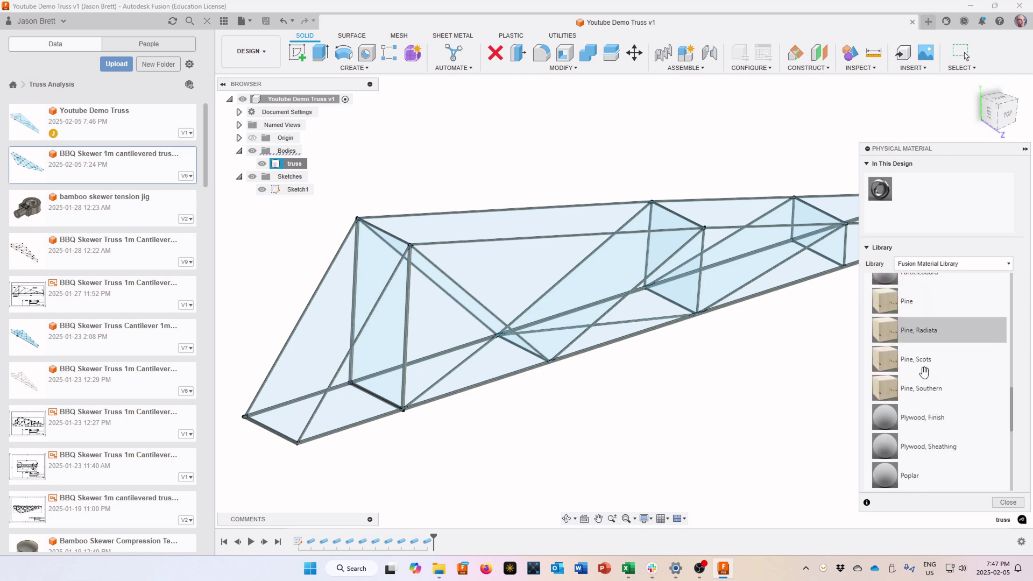
pyautogui.scroll(1, 923, 371)
pyautogui.scroll(-2, 924, 371)
pyautogui.scroll(2, 924, 371)
pyautogui.scroll(3, 924, 371)
pyautogui.scroll(2, 924, 371)
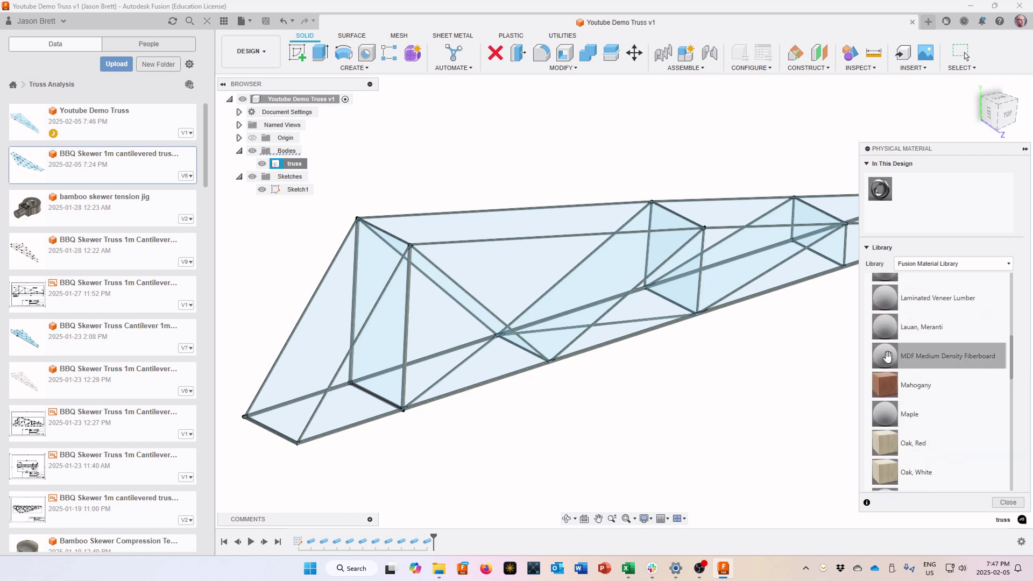
pyautogui.moveTo(887, 356); pyautogui.dragTo(409, 254)
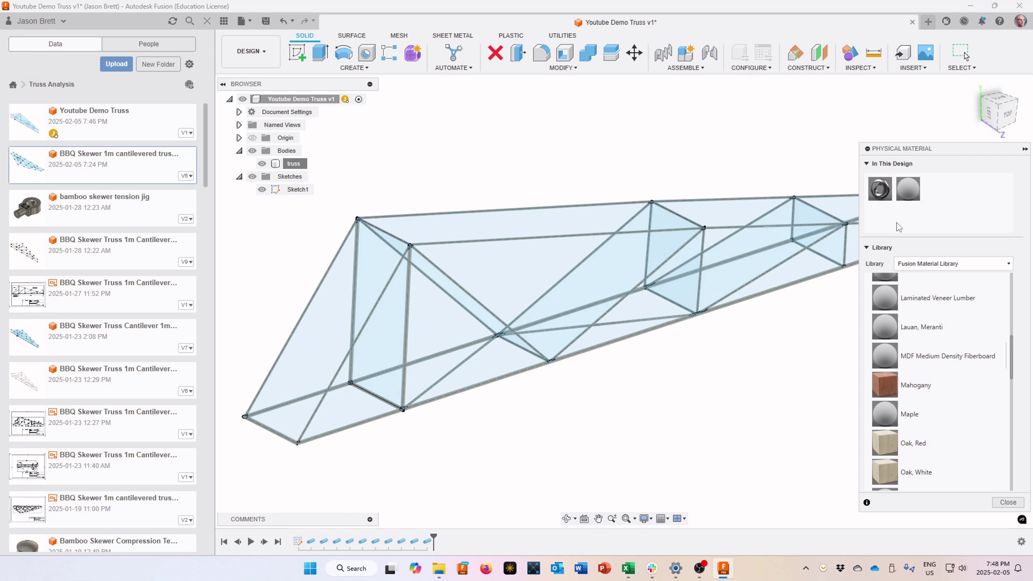
# Step: Rename the design's MDF Medium Density Fiberboard material to "Bambooish"
pyautogui.doubleClick(908, 190)
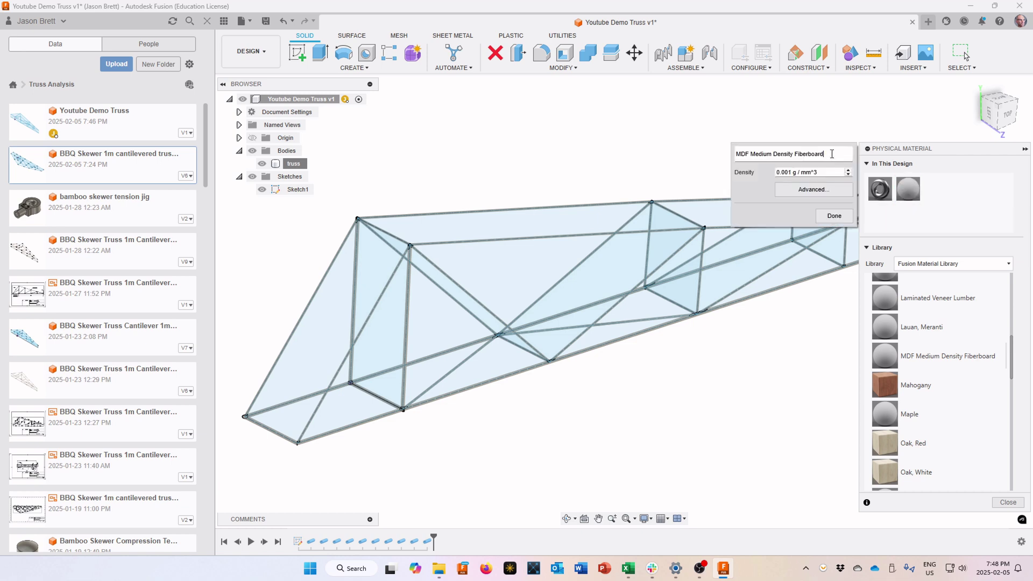
pyautogui.moveTo(795, 154); pyautogui.dragTo(724, 154)
pyautogui.moveTo(829, 154); pyautogui.dragTo(735, 155)
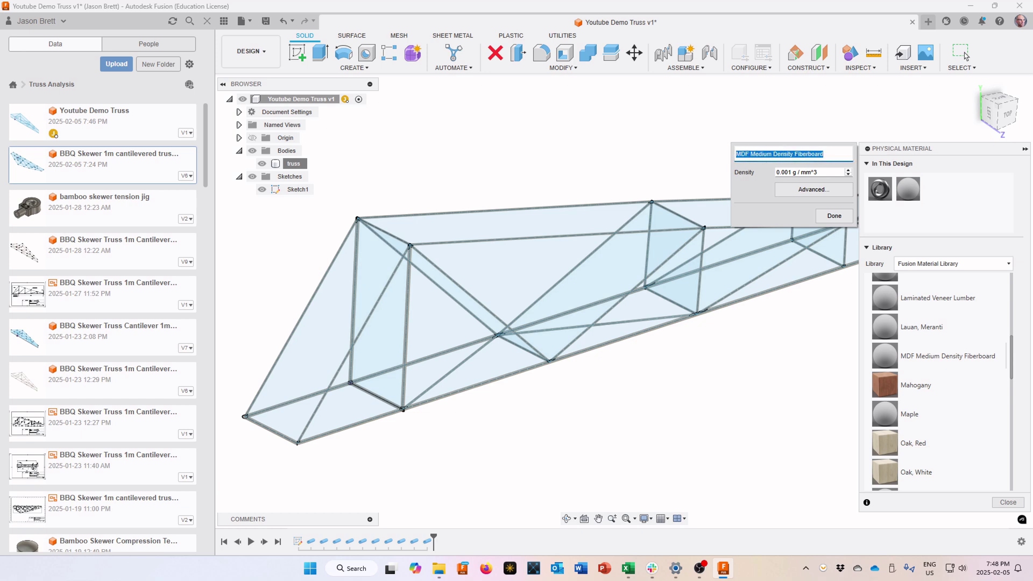
pyautogui.write('Bam')
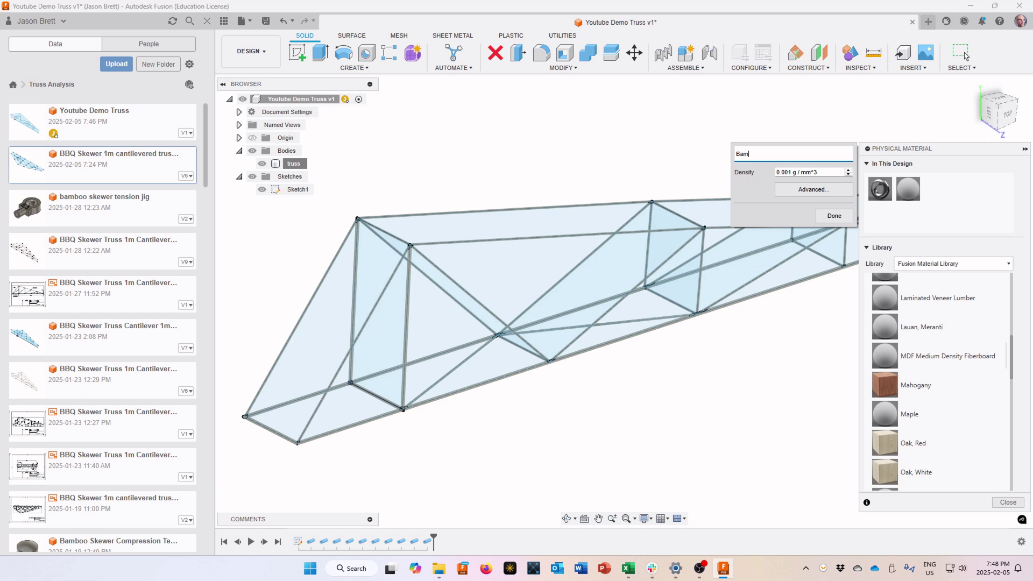
pyautogui.write('booish')
# Step: In the advanced properties of the Bambooish material, set the appearance color to PANTONE 13-0607 TCX Fog
pyautogui.click(816, 190)
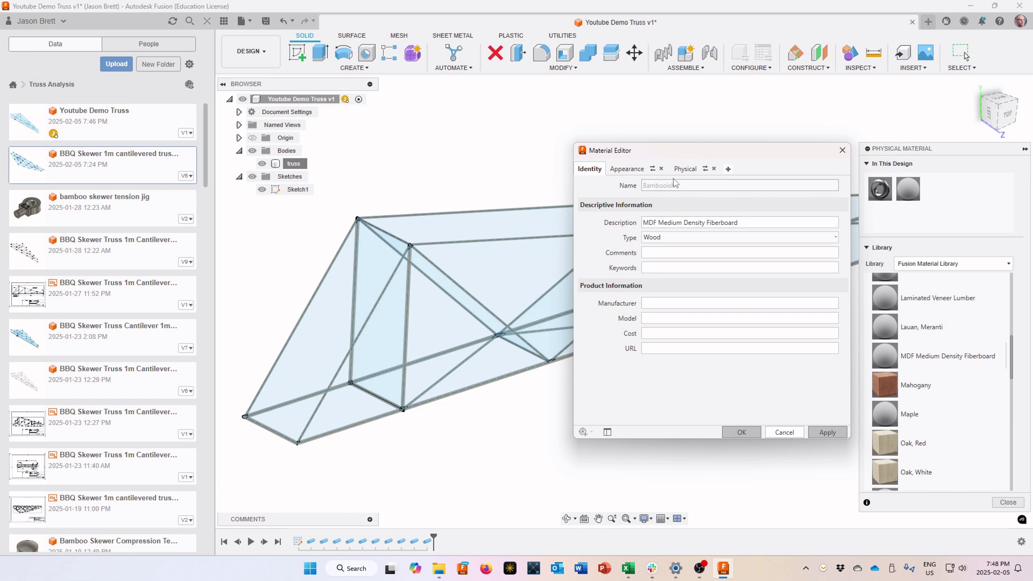
pyautogui.click(635, 171)
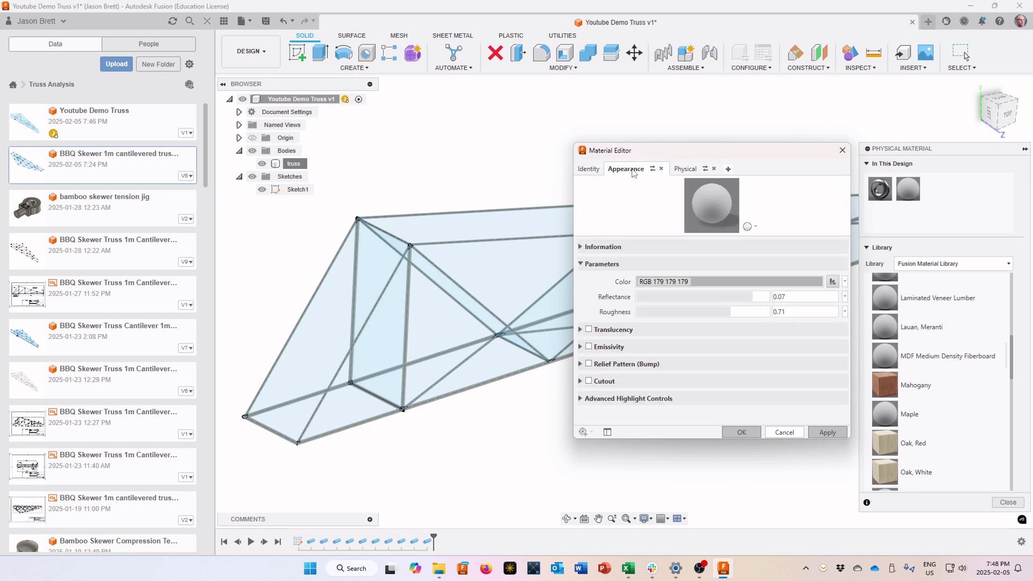
pyautogui.click(832, 281)
pyautogui.scroll(-3, 525, 269)
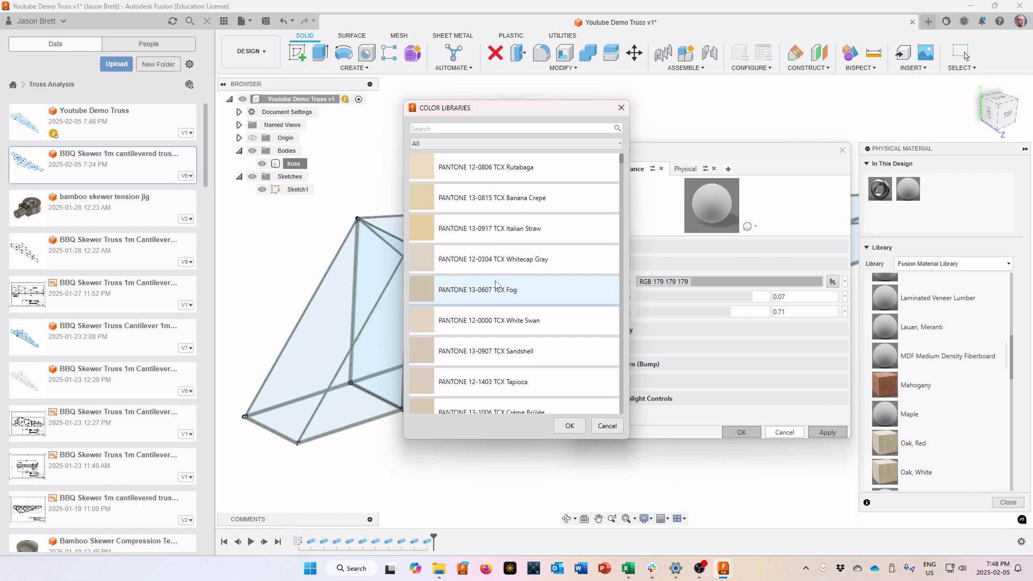
pyautogui.click(428, 290)
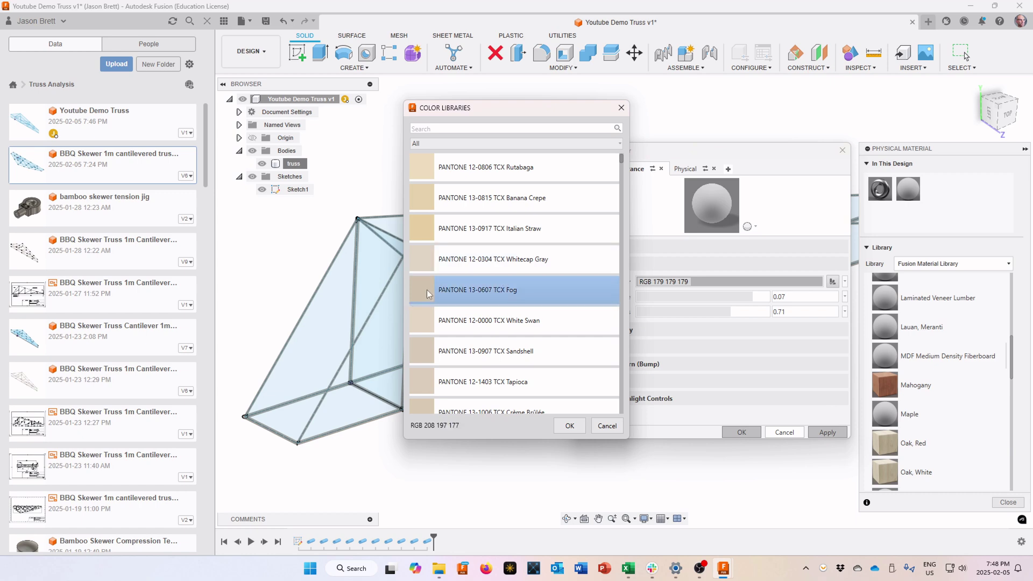
pyautogui.click(569, 426)
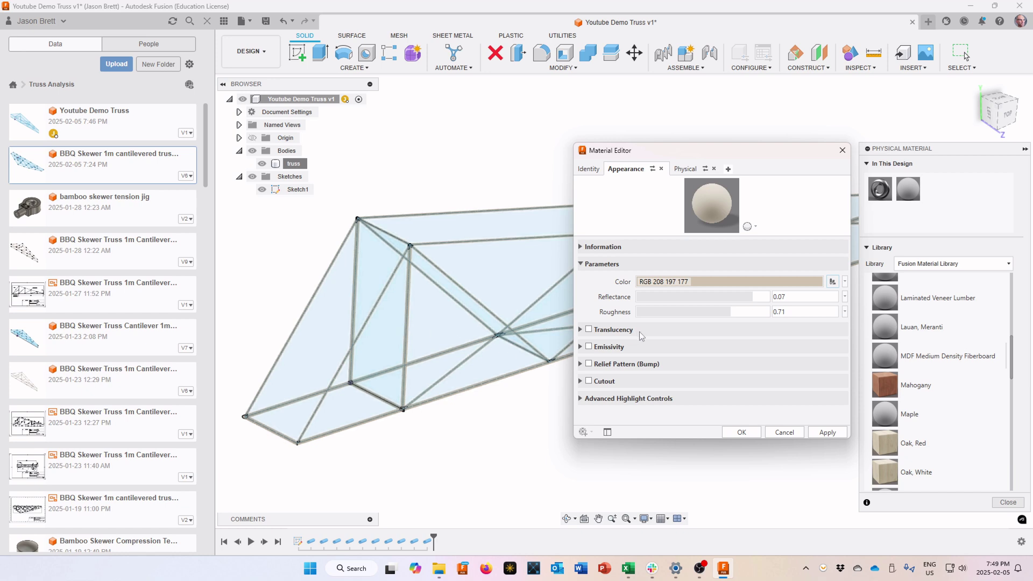
# Step: Set the Young's Modulus in the Bambooish material's mechanical properties to 8 GPa and apply the change
pyautogui.click(681, 172)
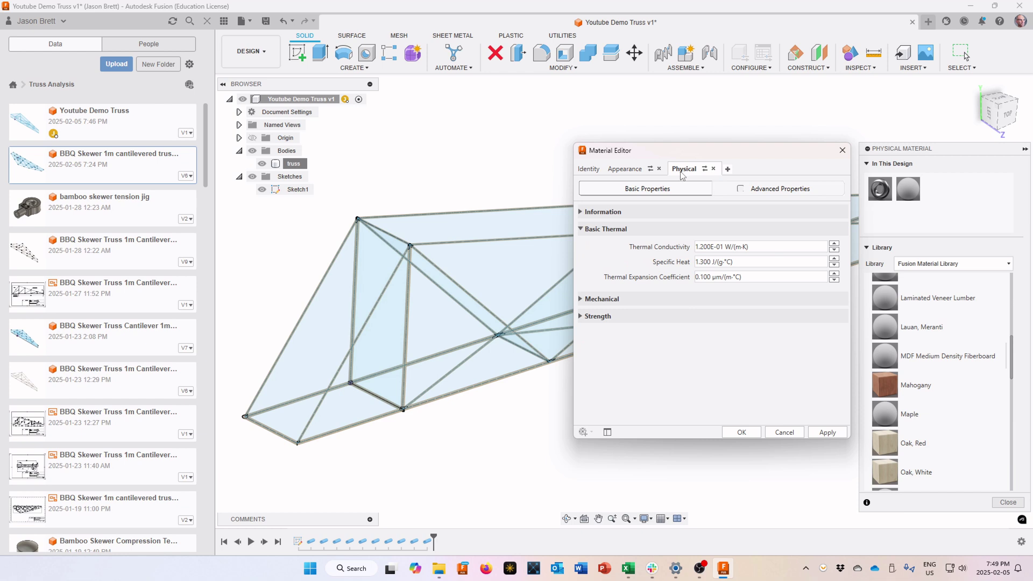
pyautogui.click(581, 300)
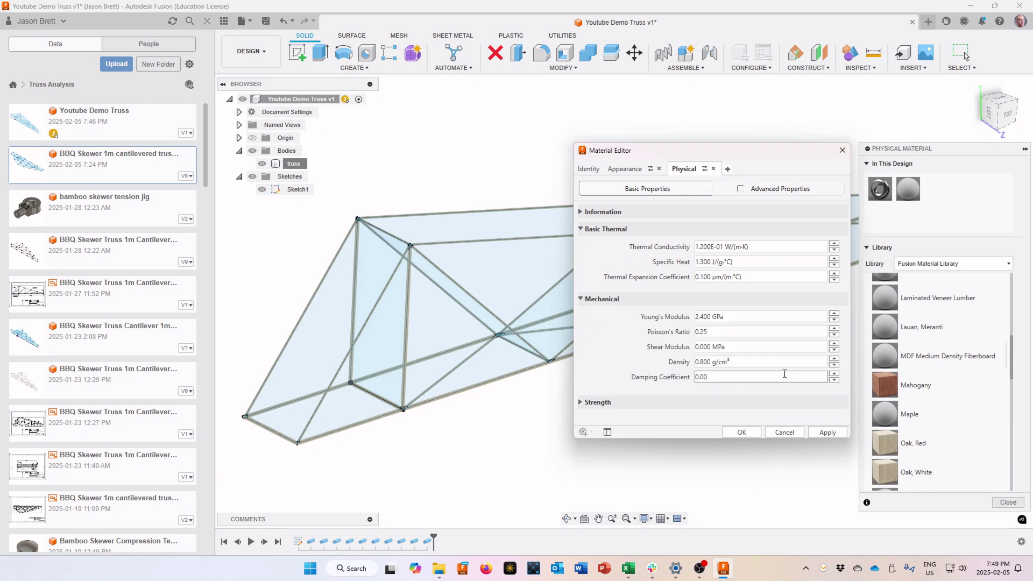
pyautogui.click(732, 316)
pyautogui.doubleClick(732, 316)
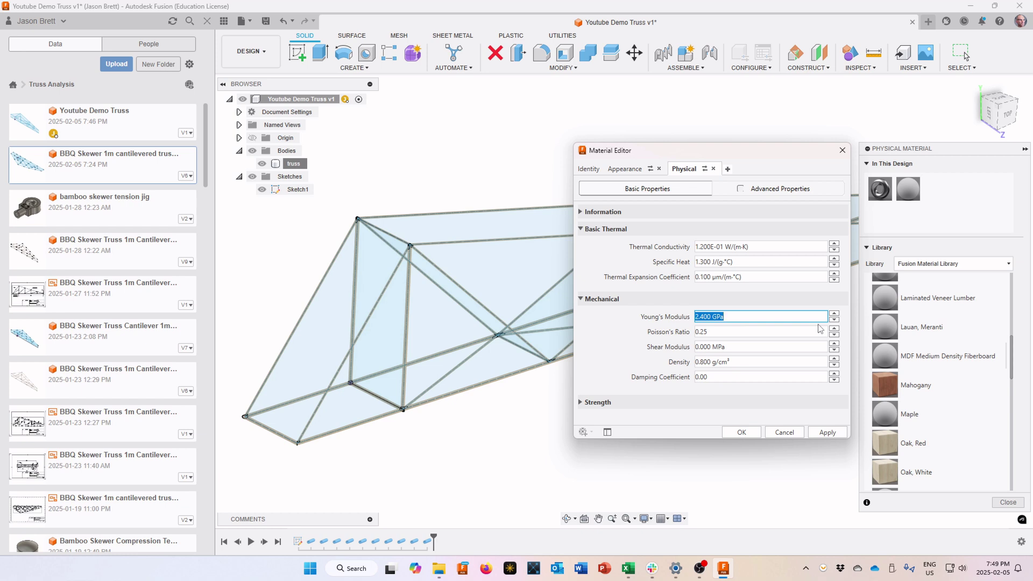
pyautogui.write('8')
pyautogui.click(828, 433)
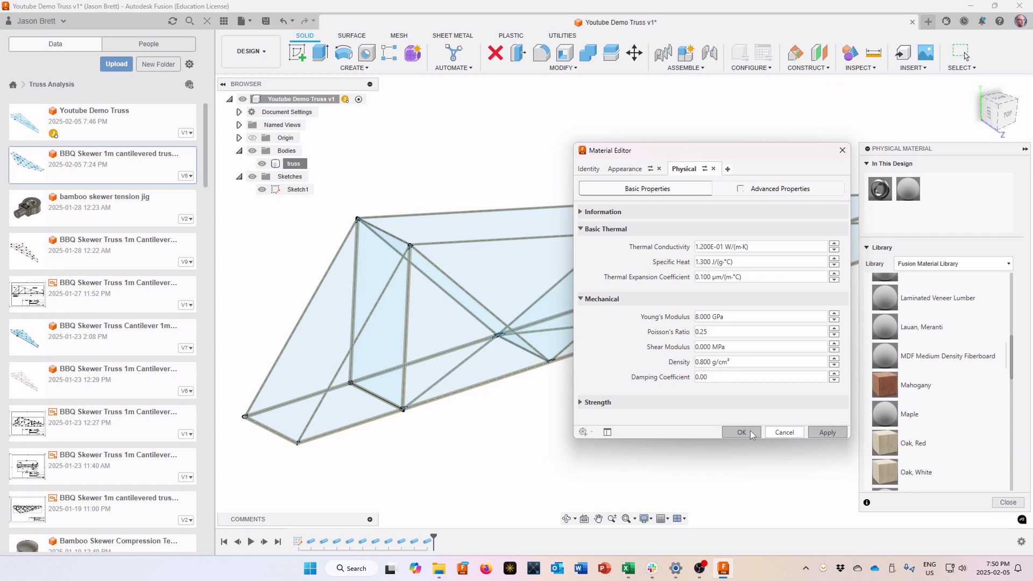
# Step: Close the material editor and collapse the physical material panel to clear the truss view
pyautogui.click(843, 150)
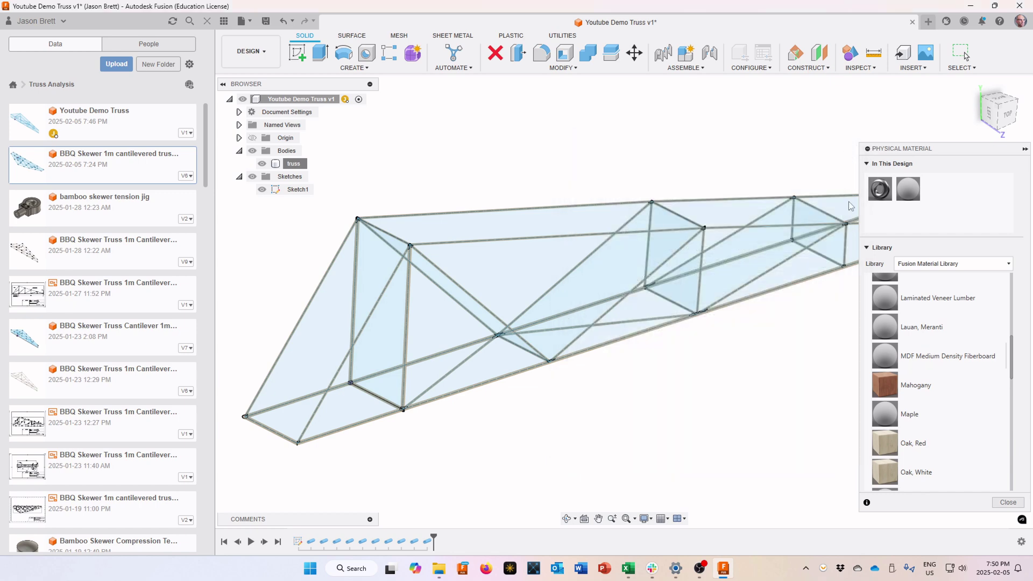
pyautogui.scroll(-3, 674, 302)
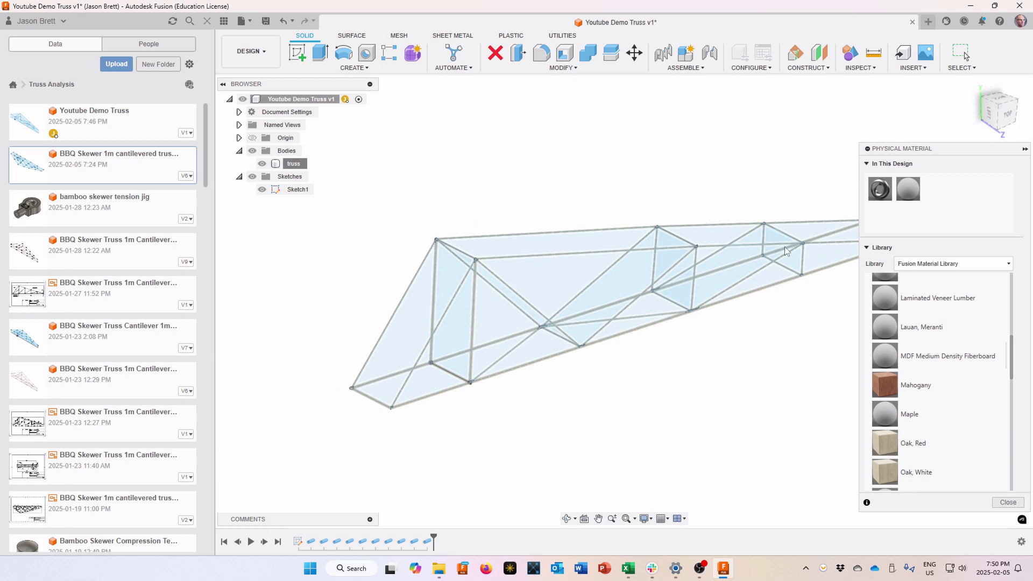
pyautogui.click(1024, 150)
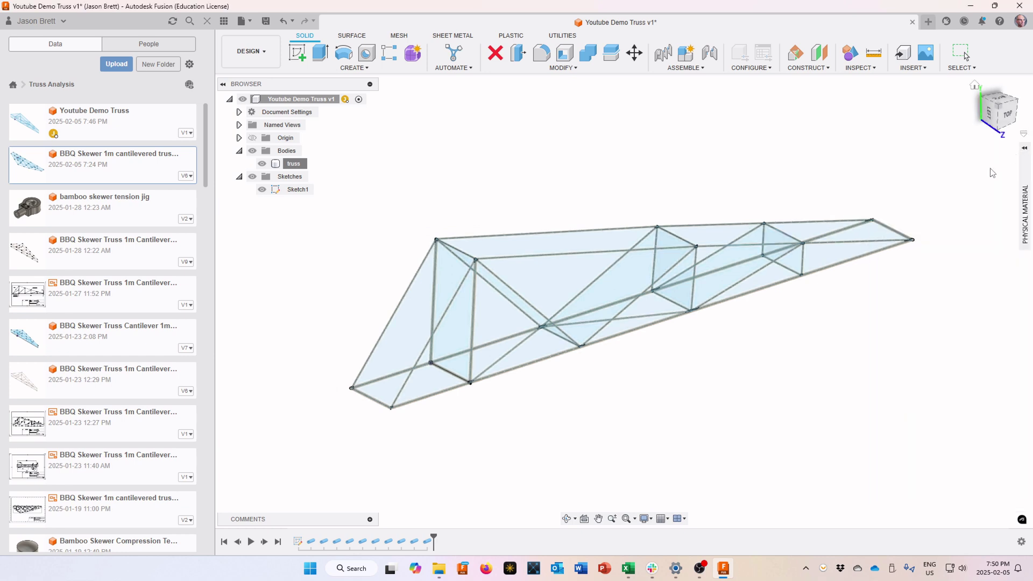
pyautogui.scroll(3, 624, 264)
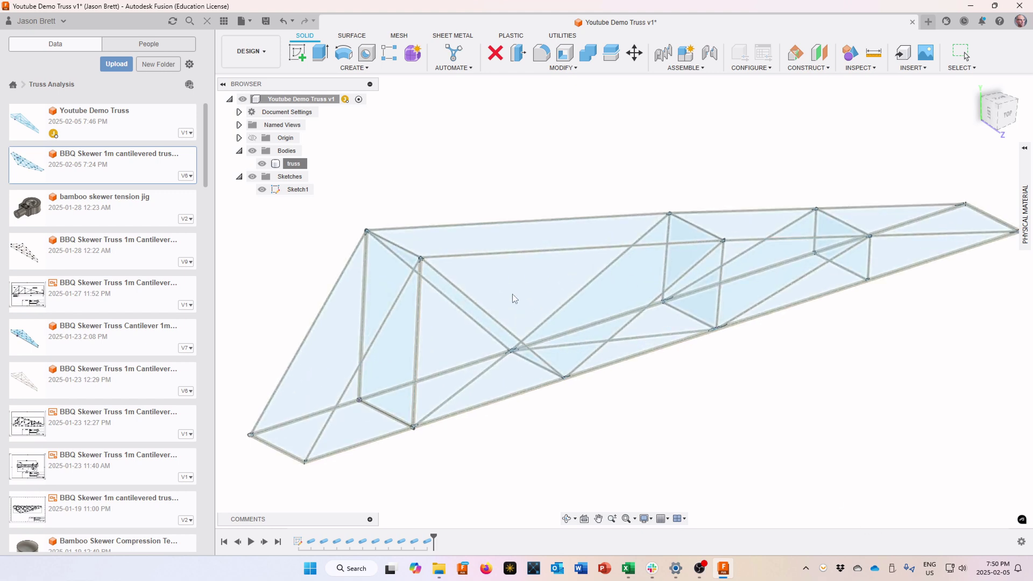
# Step: Examine the truss body's properties for its mass, volume and assigned physical material
pyautogui.click(289, 167)
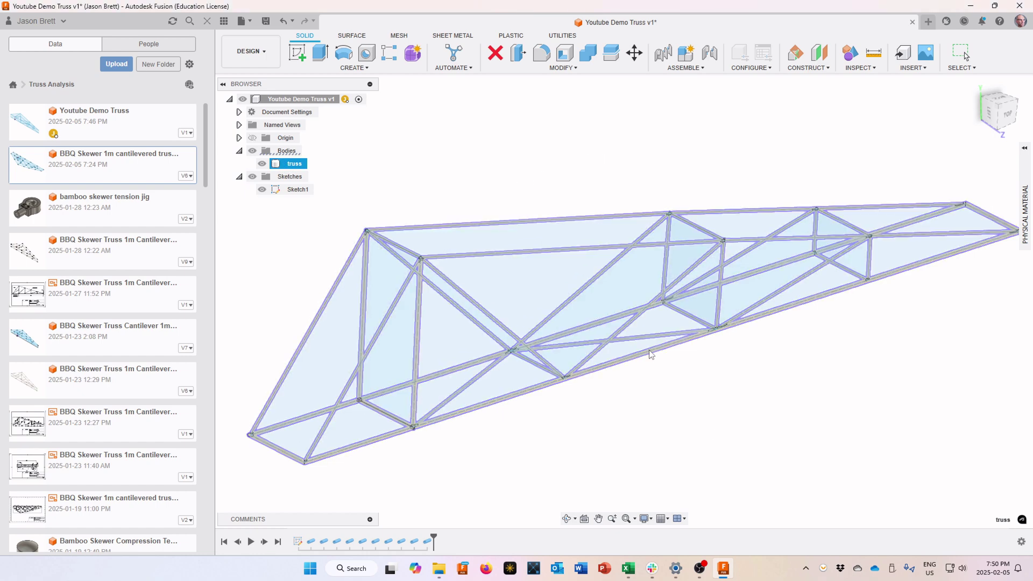
pyautogui.press('Escape')
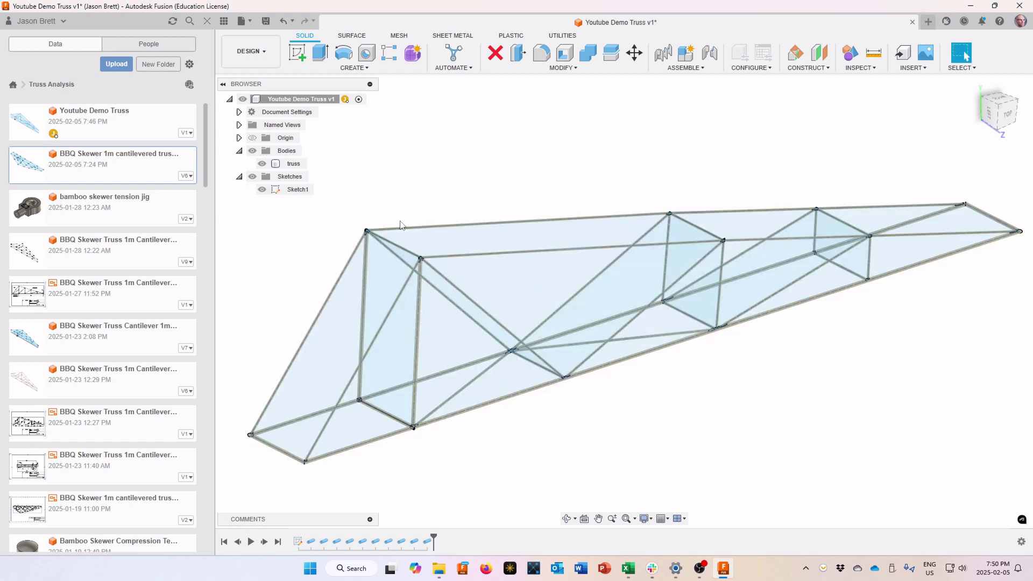
pyautogui.rightClick(294, 165)
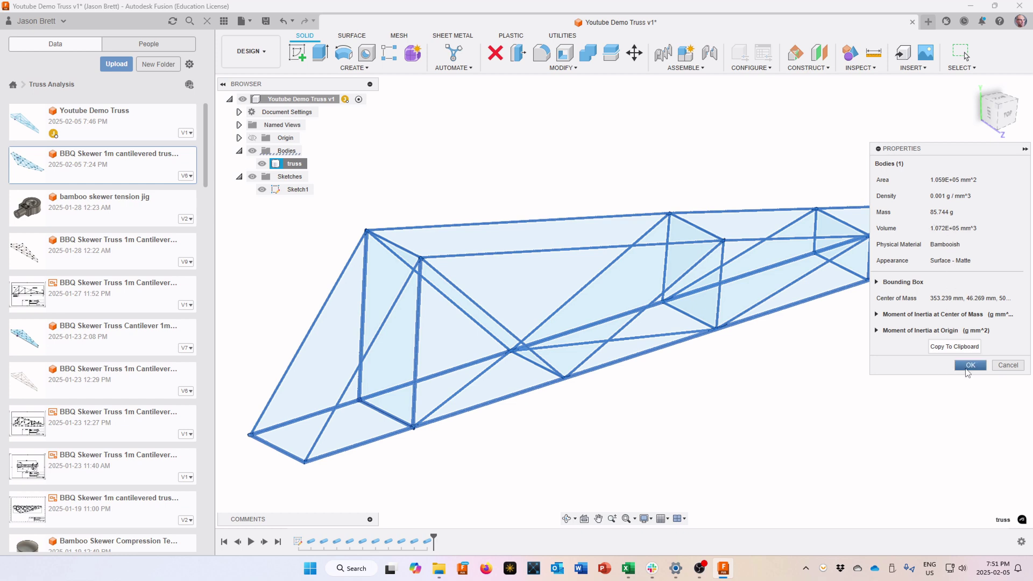
pyautogui.click(969, 365)
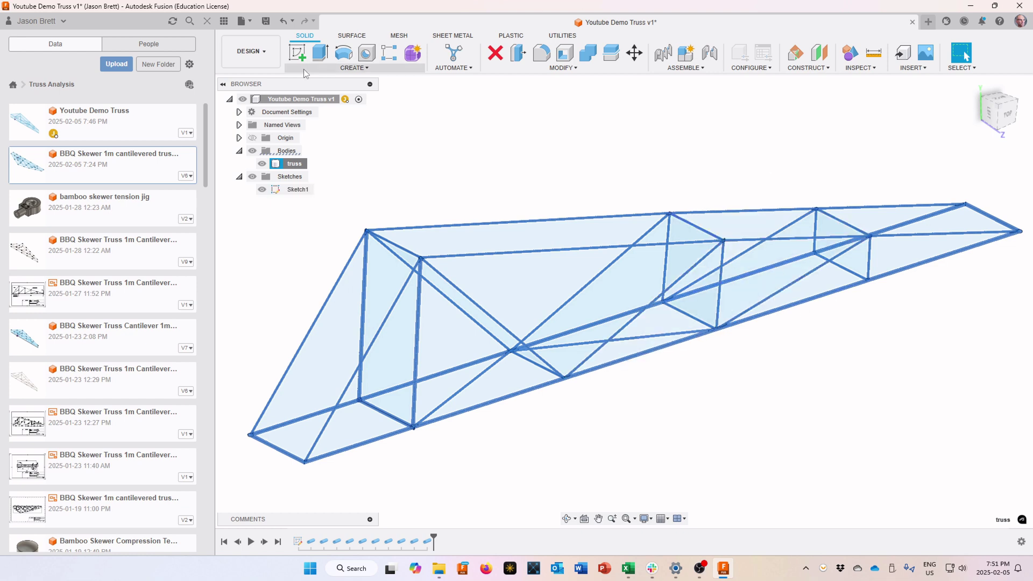
# Step: Switch to the Simulation workspace and create a Structural Buckling study for the truss
pyautogui.click(259, 56)
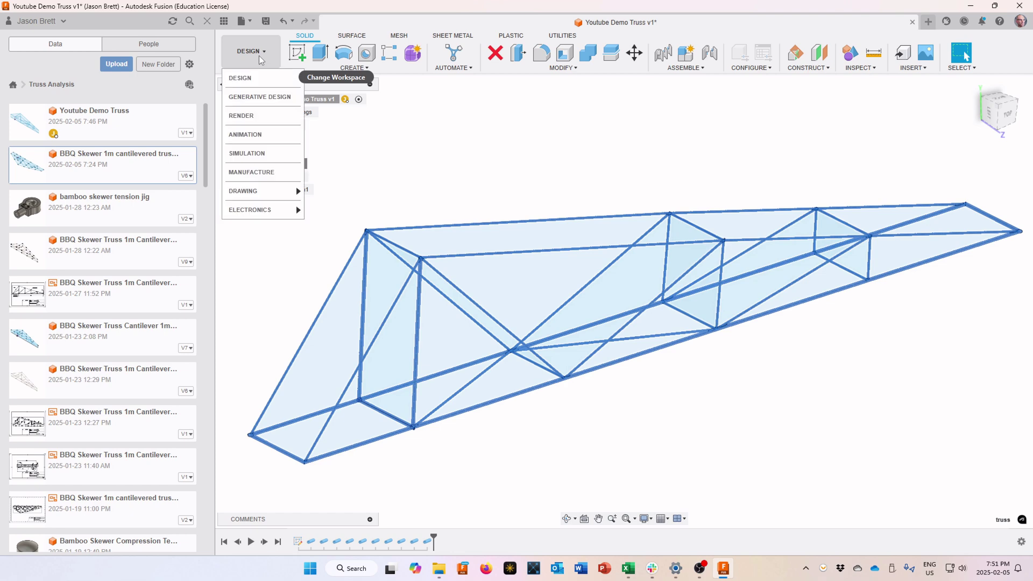
pyautogui.click(261, 156)
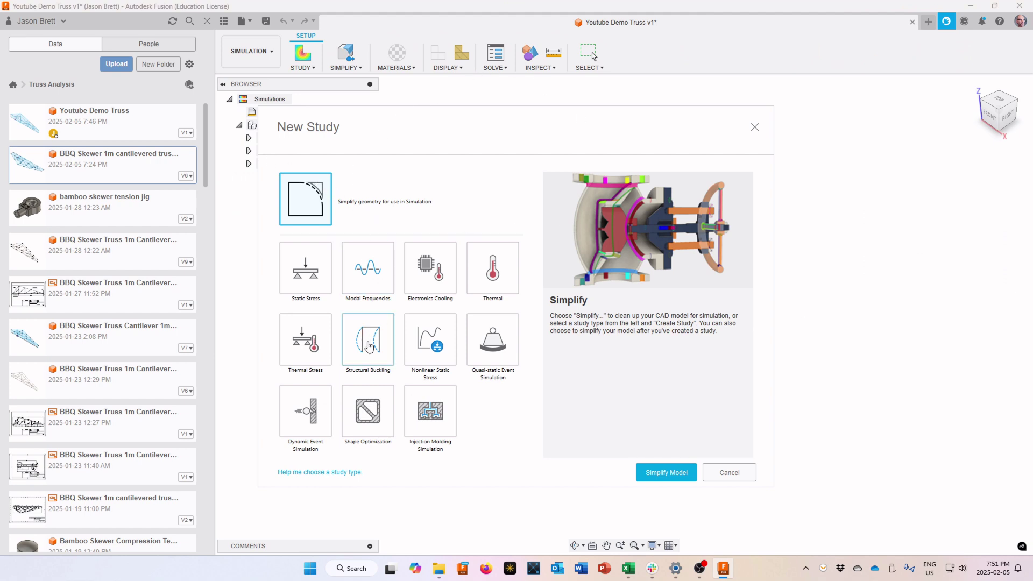
pyautogui.doubleClick(369, 346)
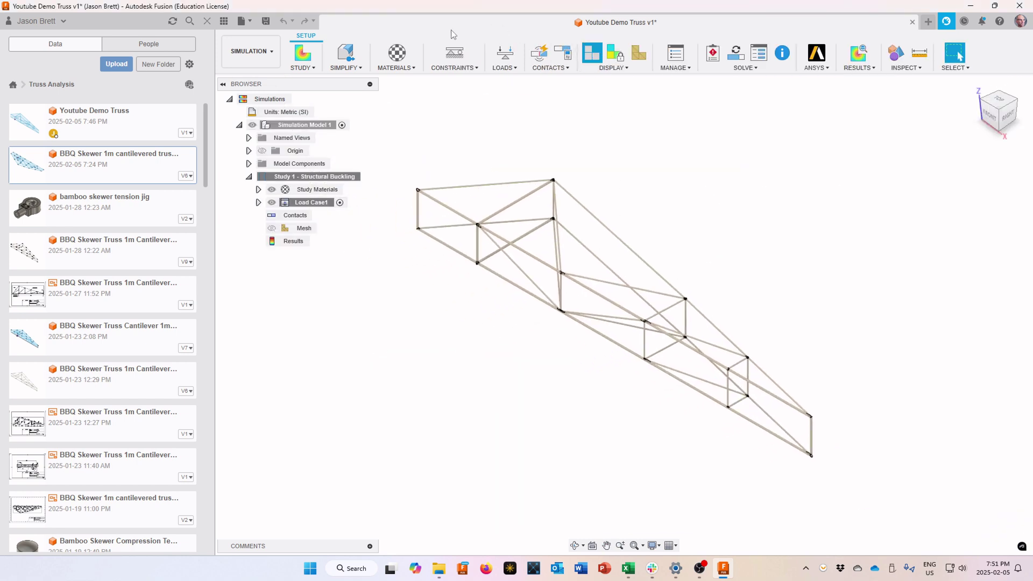
# Step: Set the number of modes in the Structural Buckling study's settings to 80
pyautogui.rightClick(327, 179)
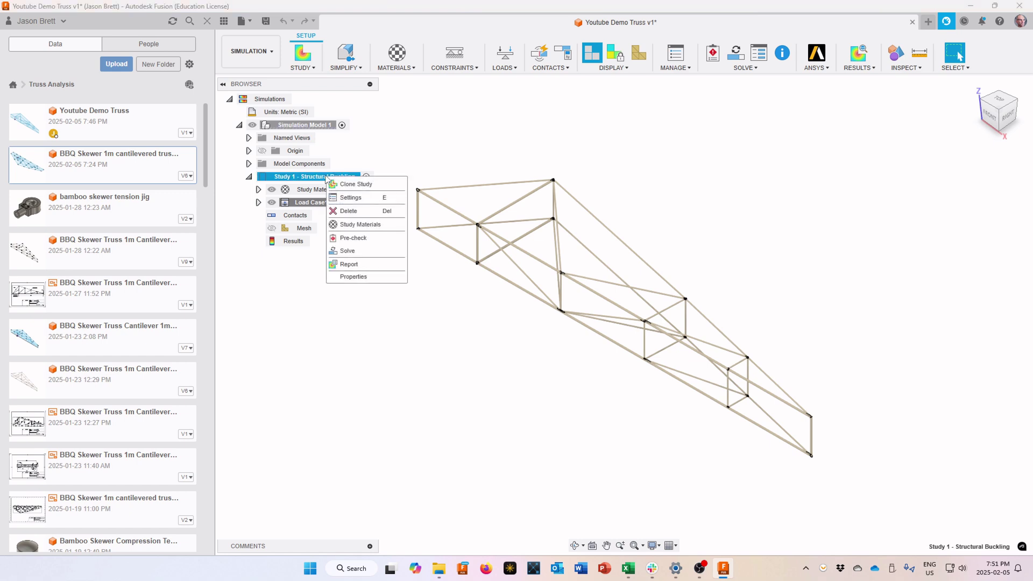
pyautogui.click(352, 200)
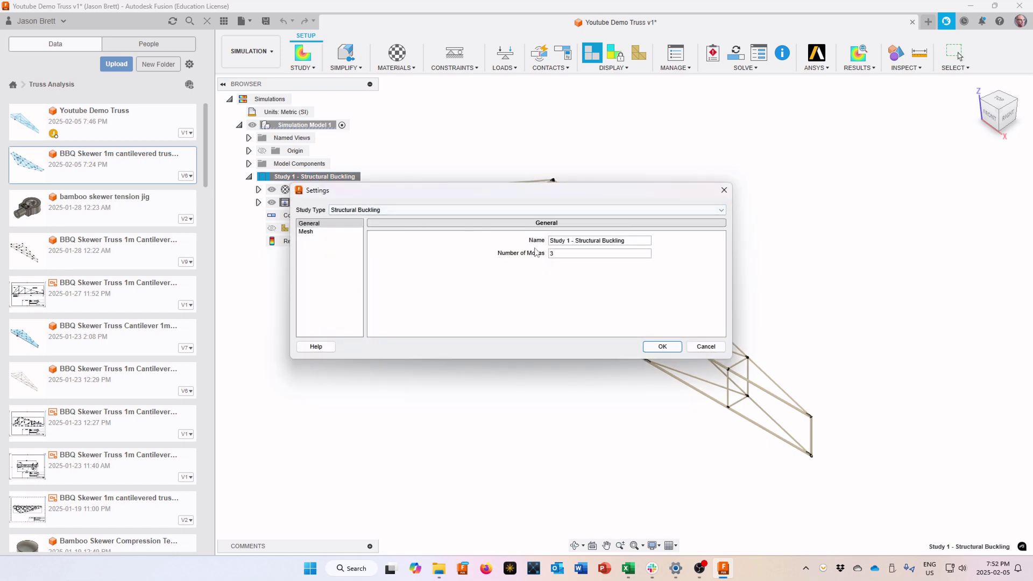
pyautogui.doubleClick(550, 253)
pyautogui.write('80')
pyautogui.click(662, 347)
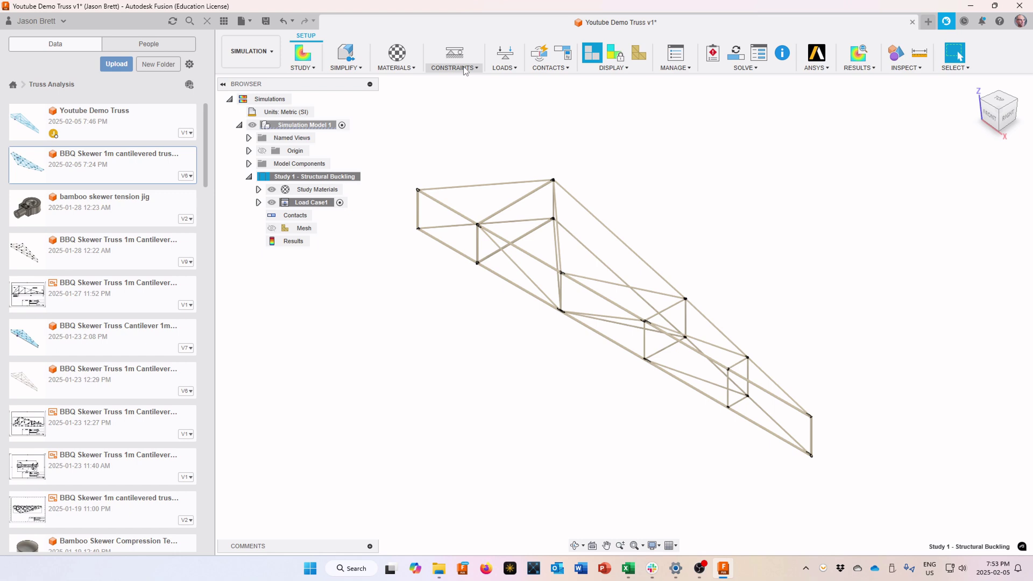
# Step: Apply a Fixed structural constraint on all three axes to the short end member at the truss's support end
pyautogui.click(465, 68)
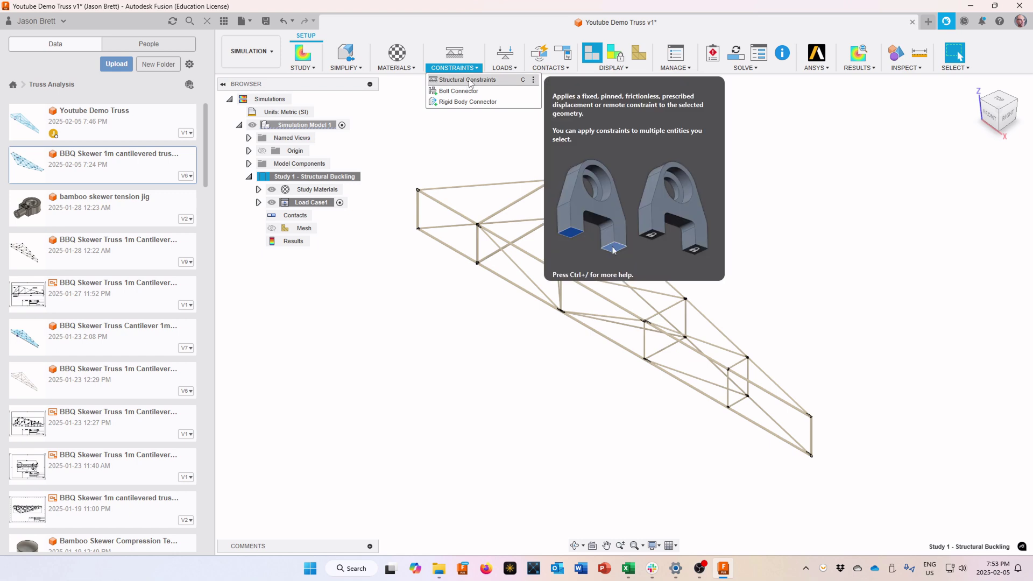
pyautogui.click(468, 80)
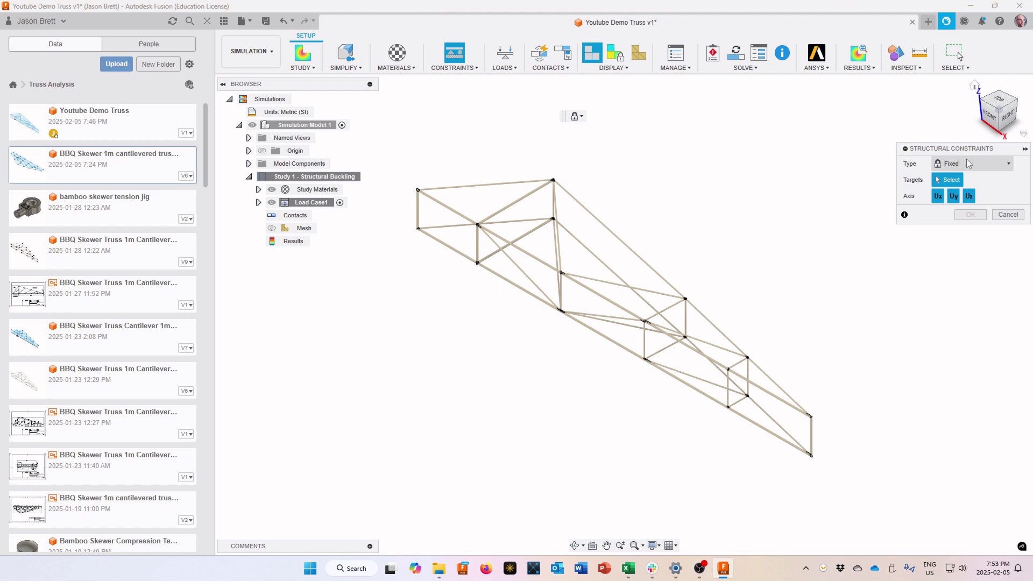
pyautogui.scroll(3, 409, 177)
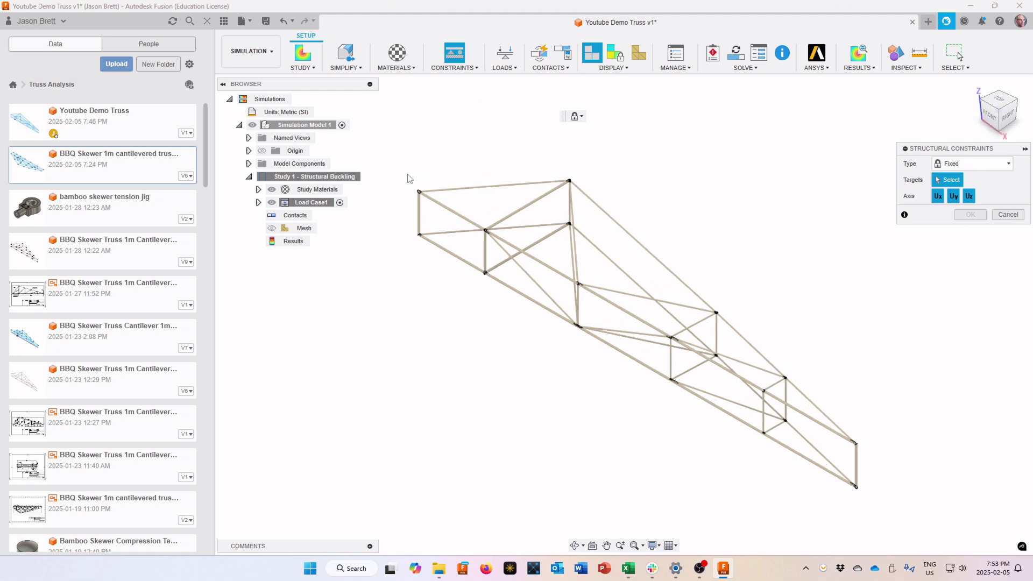
pyautogui.click(423, 218)
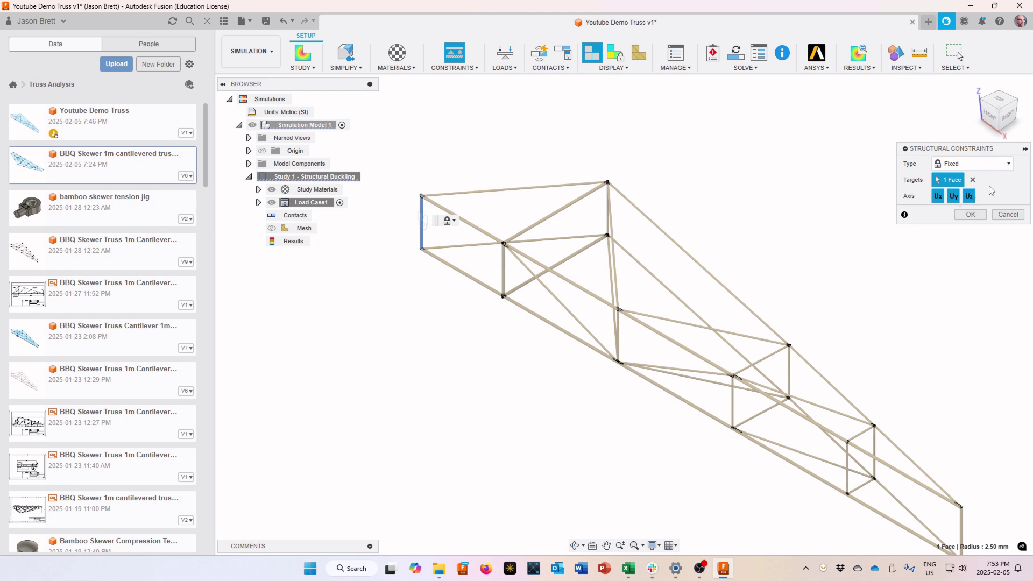
pyautogui.click(970, 215)
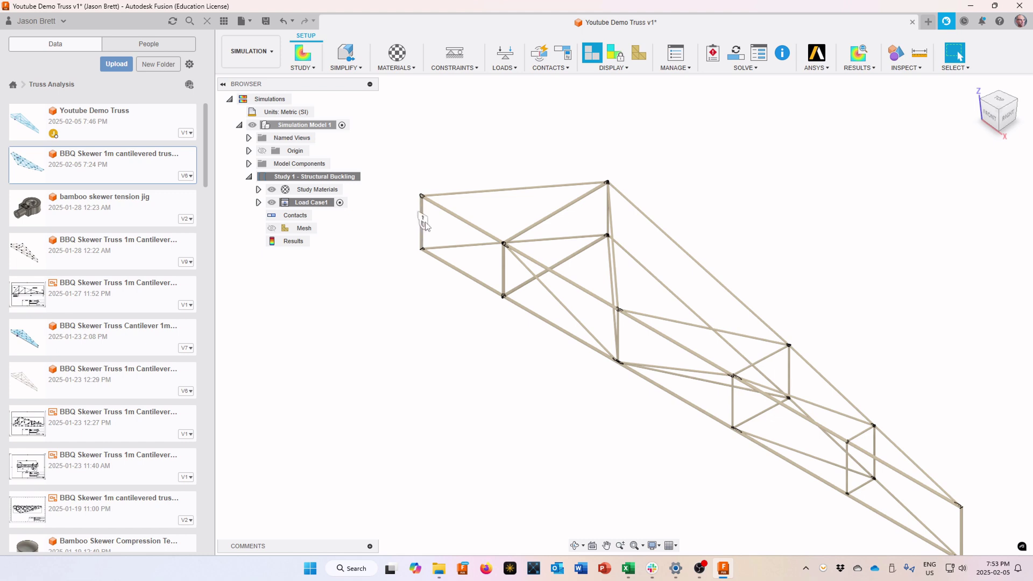
# Step: Add a Remote constraint to the short member just inside the support end, leaving X translation and Z rotation free
pyautogui.click(454, 73)
pyautogui.click(462, 79)
pyautogui.click(967, 168)
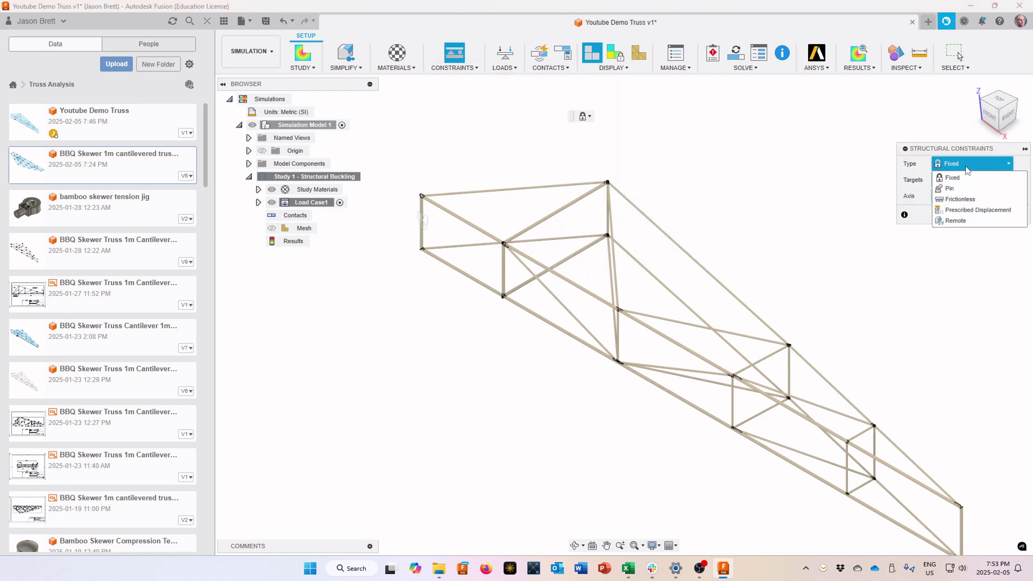
pyautogui.click(953, 221)
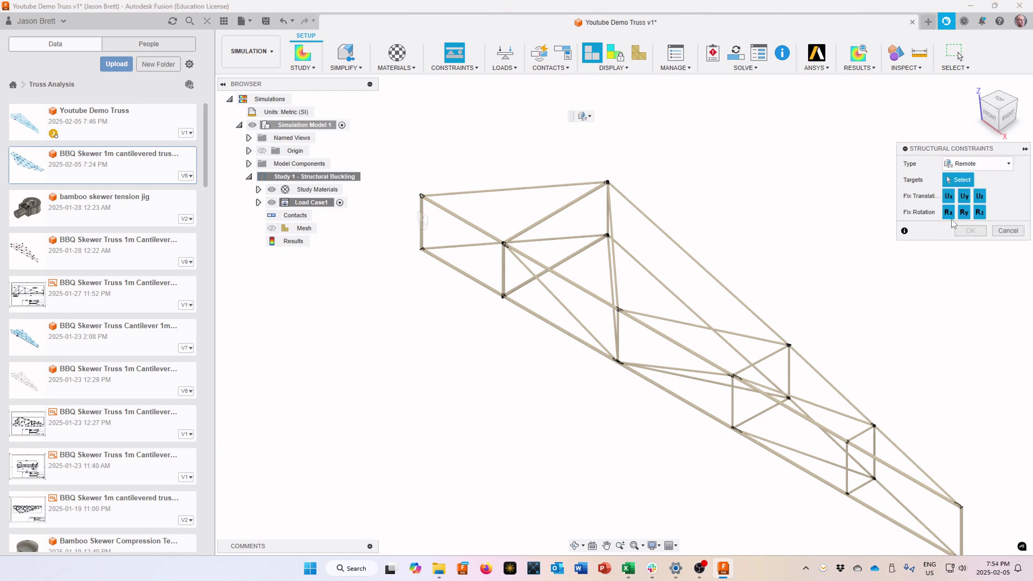
pyautogui.moveTo(986, 151); pyautogui.dragTo(921, 140)
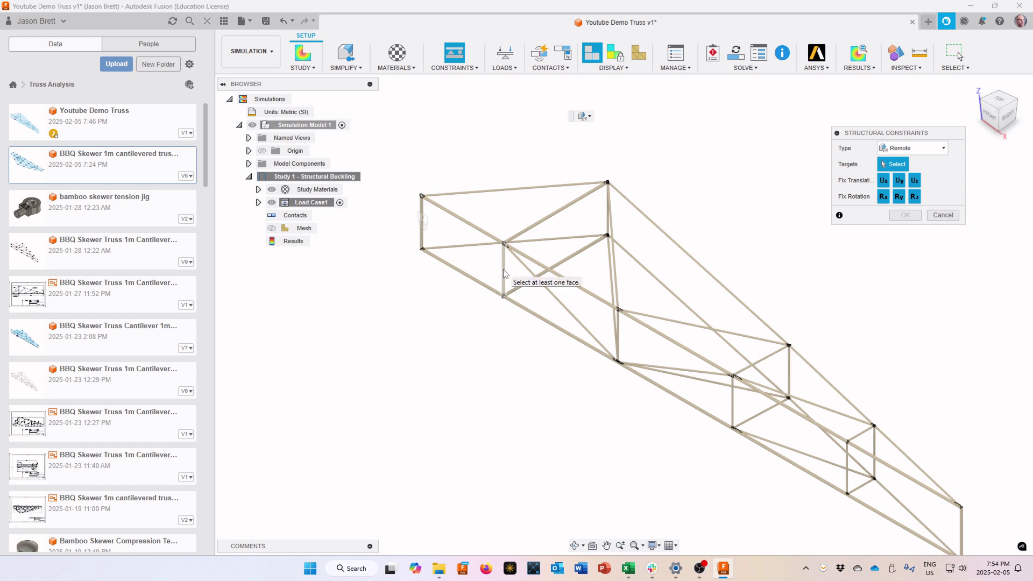
pyautogui.click(503, 269)
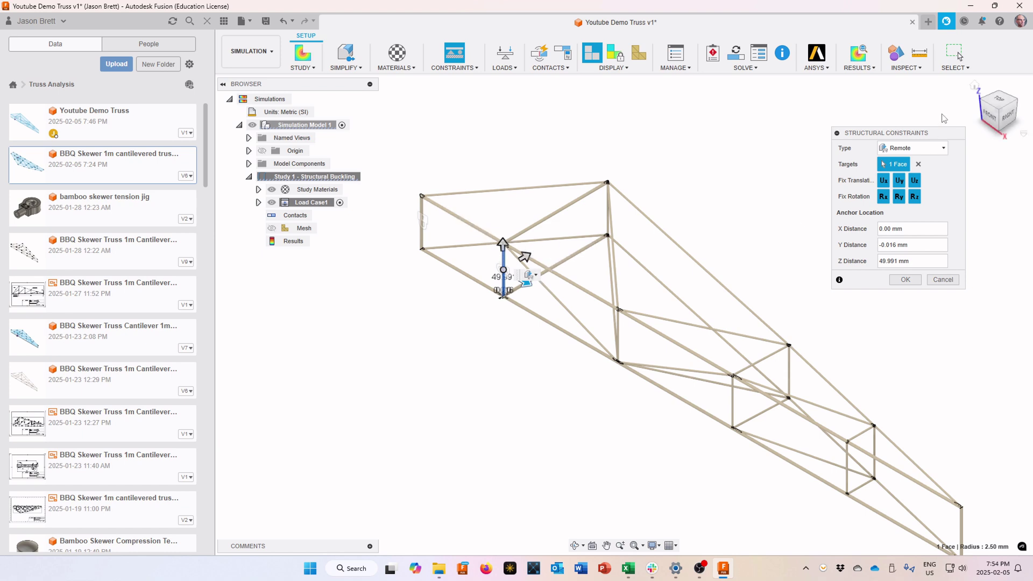
pyautogui.click(882, 182)
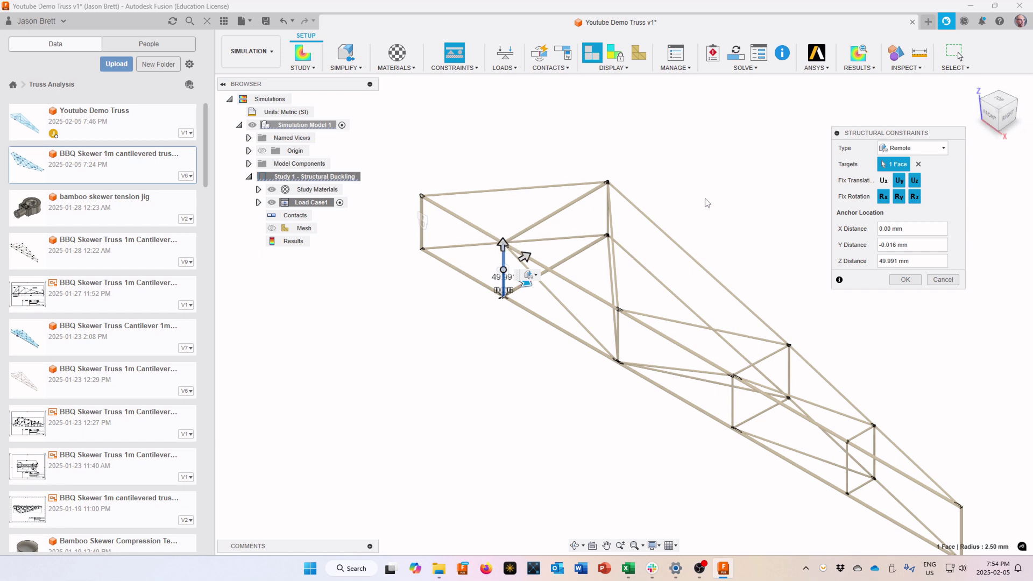
pyautogui.click(915, 197)
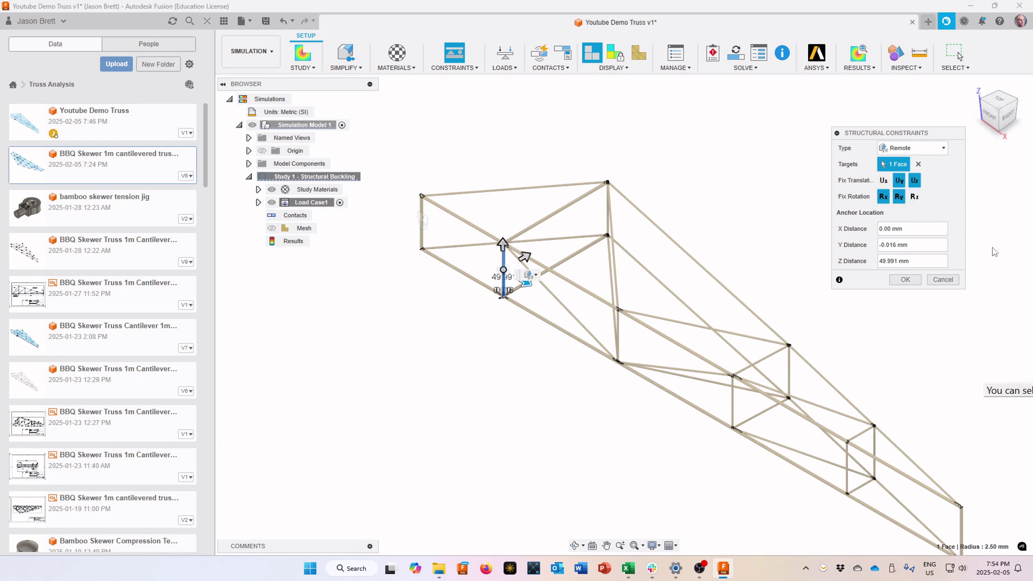
pyautogui.click(906, 280)
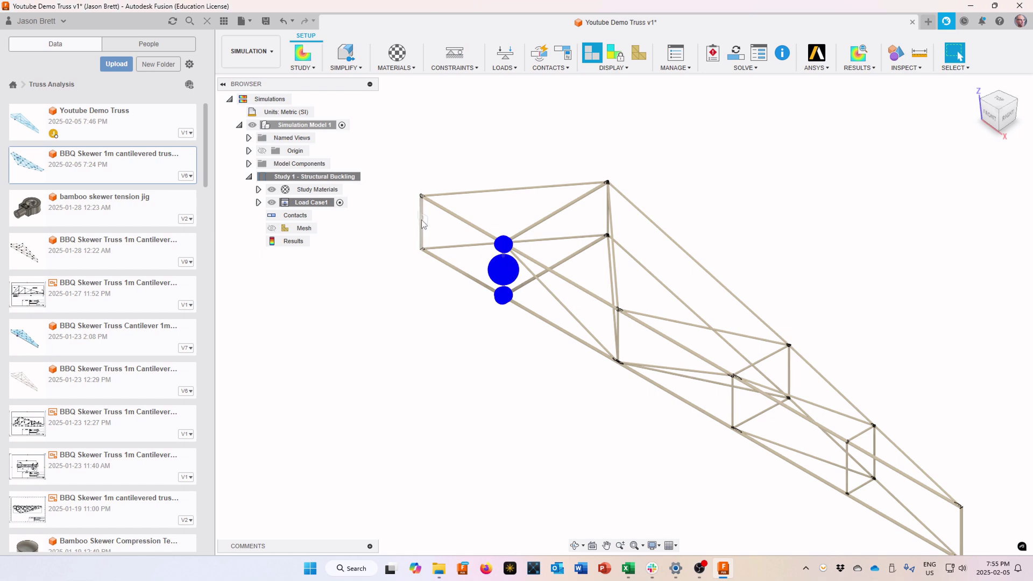
# Step: Apply a 20 N force load to the short end member at the truss's free tip
pyautogui.scroll(-3, 504, 298)
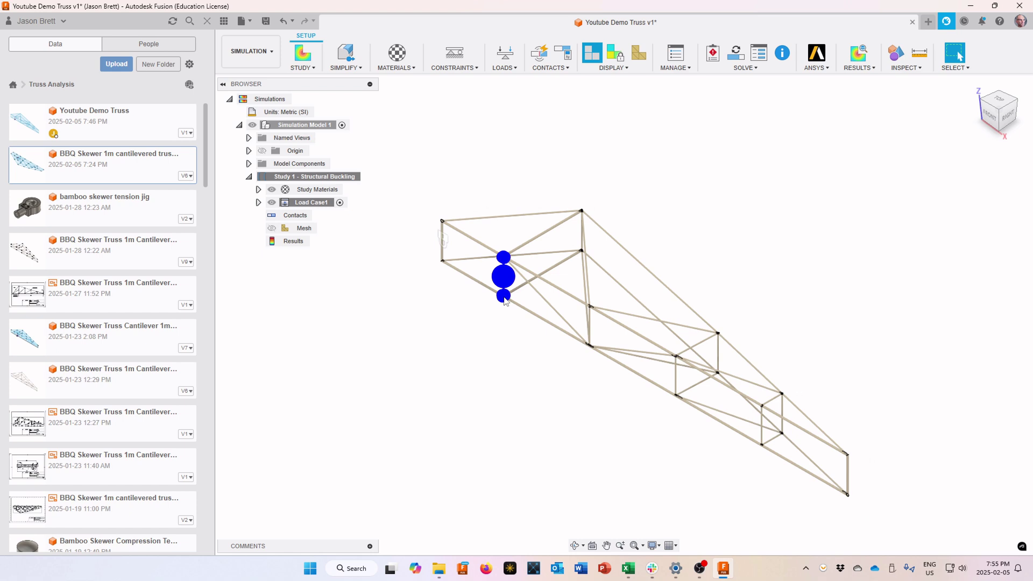
pyautogui.click(504, 57)
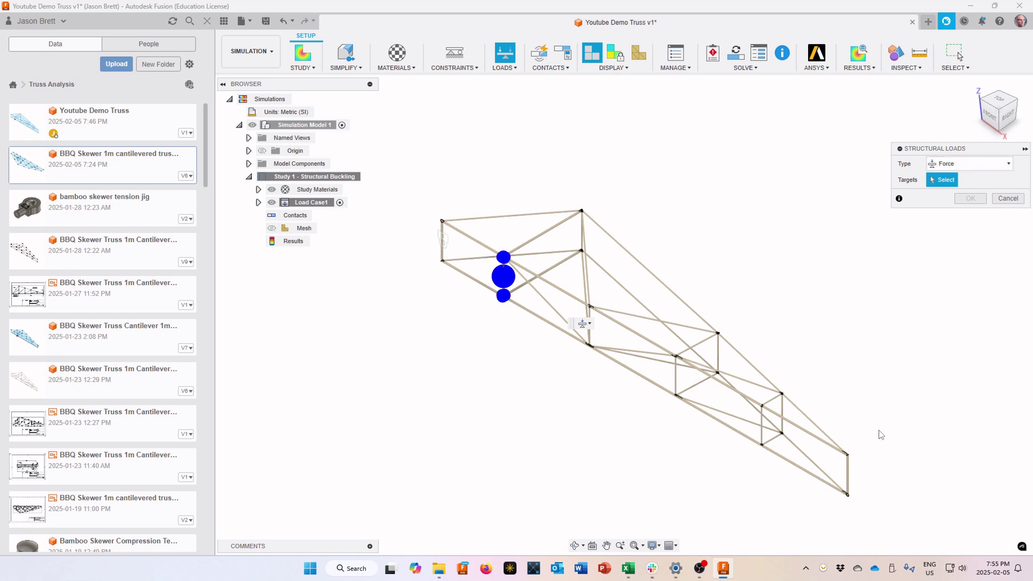
pyautogui.click(849, 478)
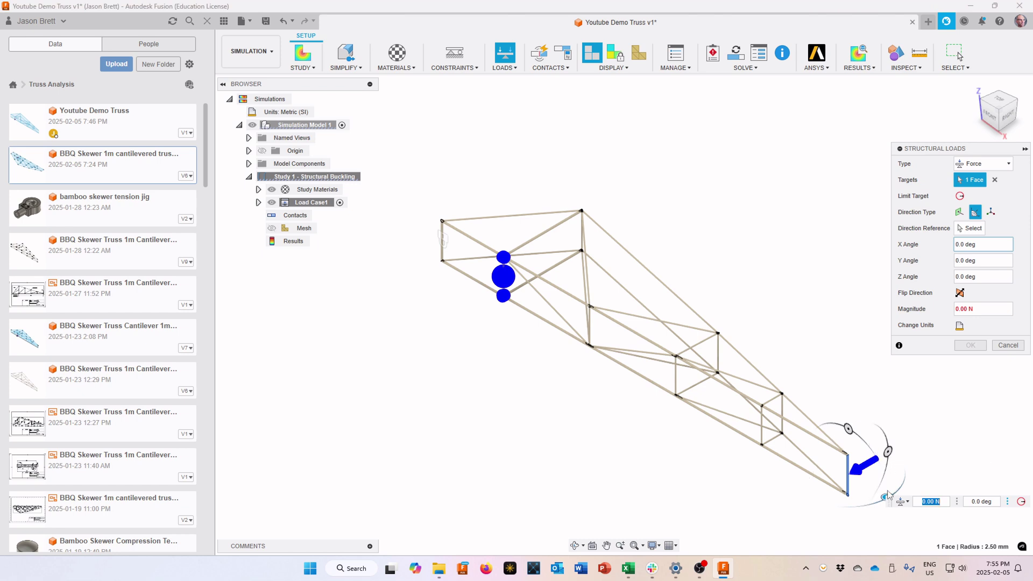
pyautogui.scroll(5, 888, 495)
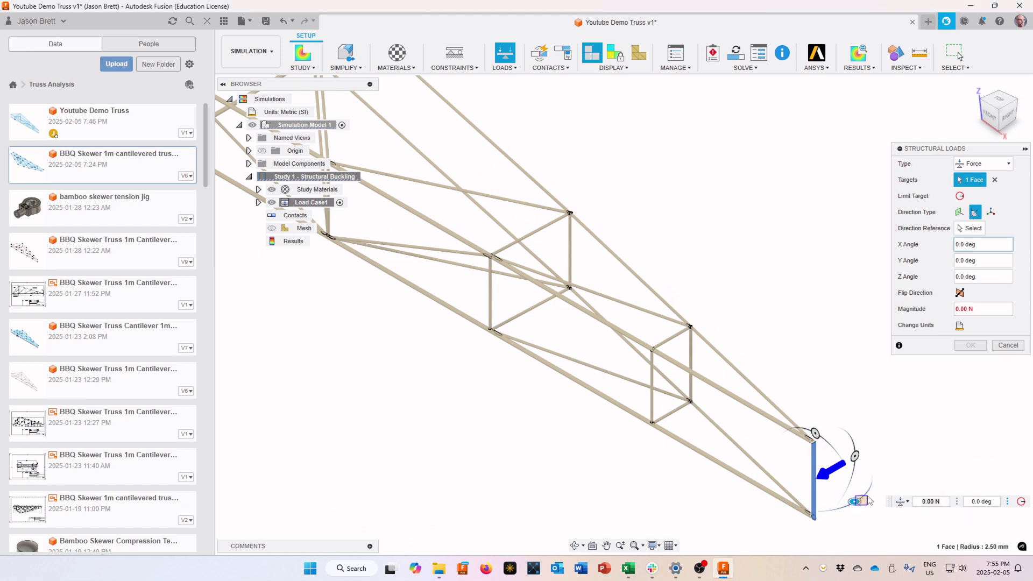
pyautogui.moveTo(860, 501)
pyautogui.mouseDown()
pyautogui.moveTo(872, 461)
pyautogui.moveTo(856, 501)
pyautogui.mouseUp()
pyautogui.click(938, 505)
pyautogui.write('20')
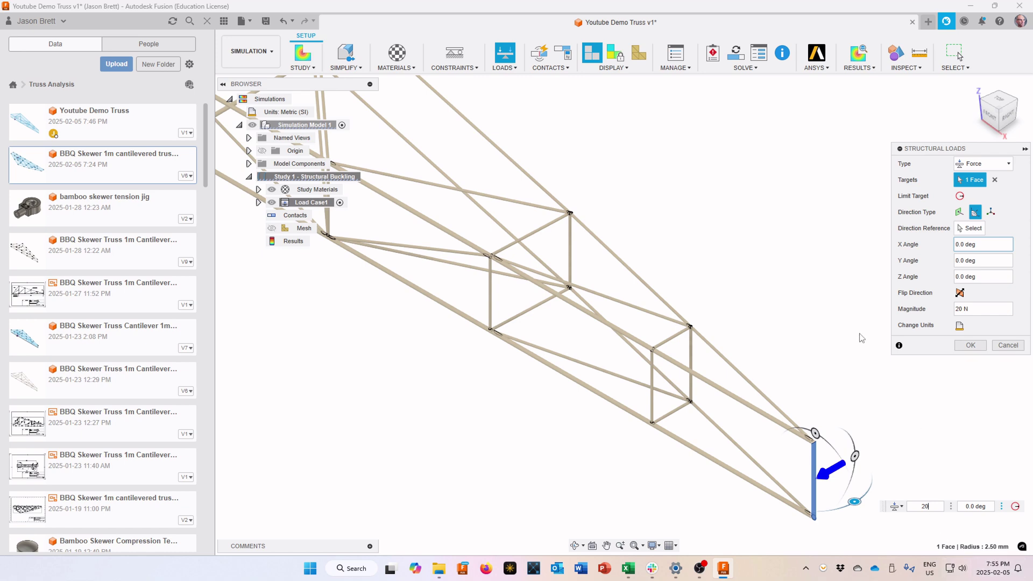
pyautogui.click(969, 345)
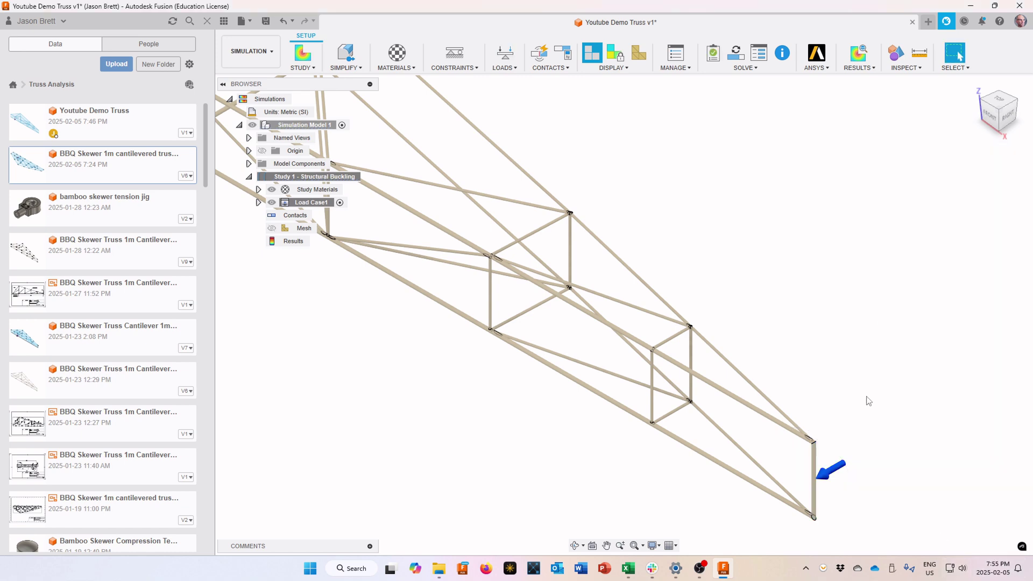
# Step: Run the pre-check on the buckling study to verify that its setup is complete
pyautogui.scroll(-4, 863, 388)
pyautogui.scroll(2, 848, 331)
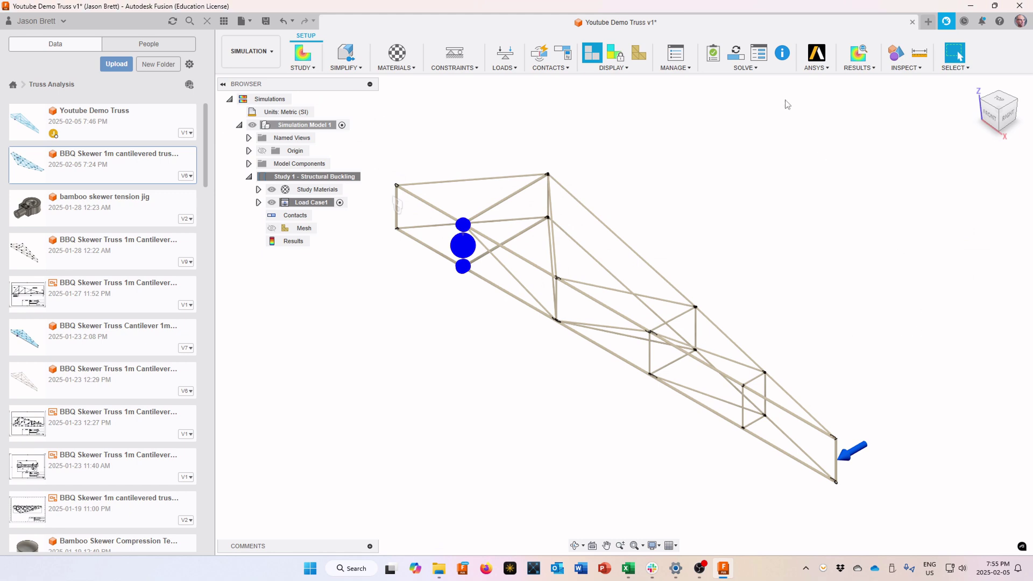
pyautogui.click(753, 68)
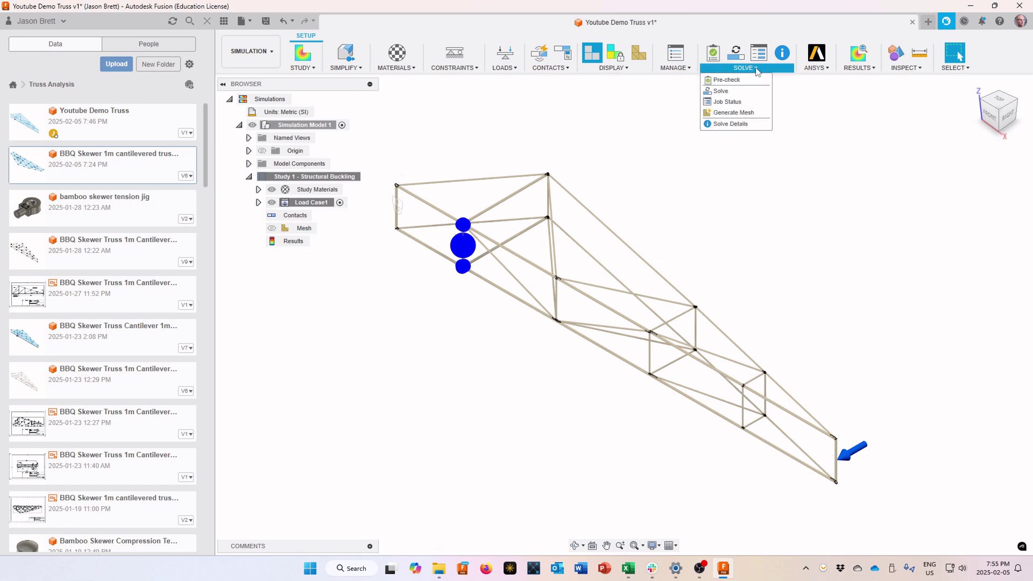
pyautogui.click(730, 82)
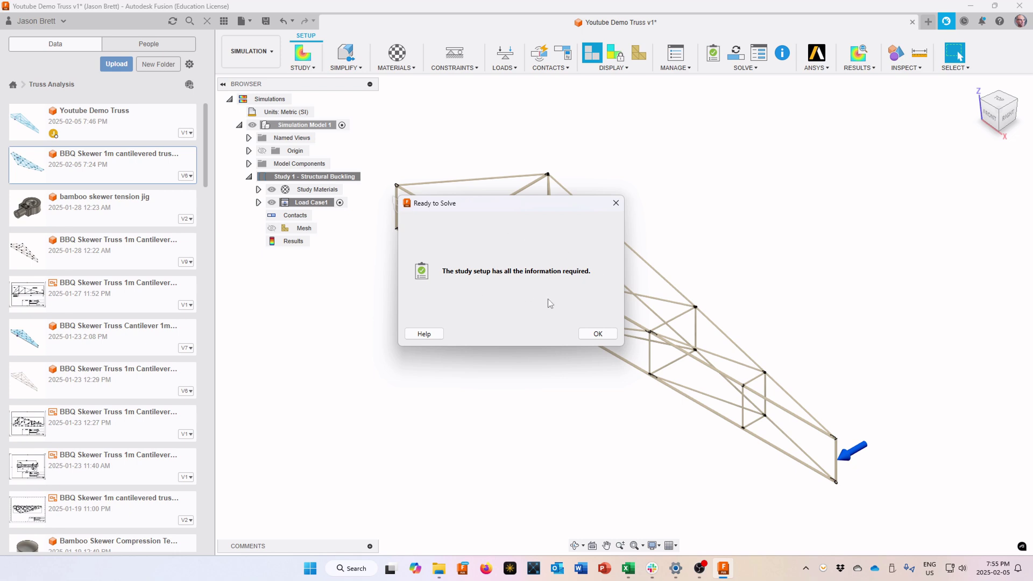
# Step: Solve Study 1 - Structural Buckling and close the job status once the study is complete
pyautogui.click(596, 334)
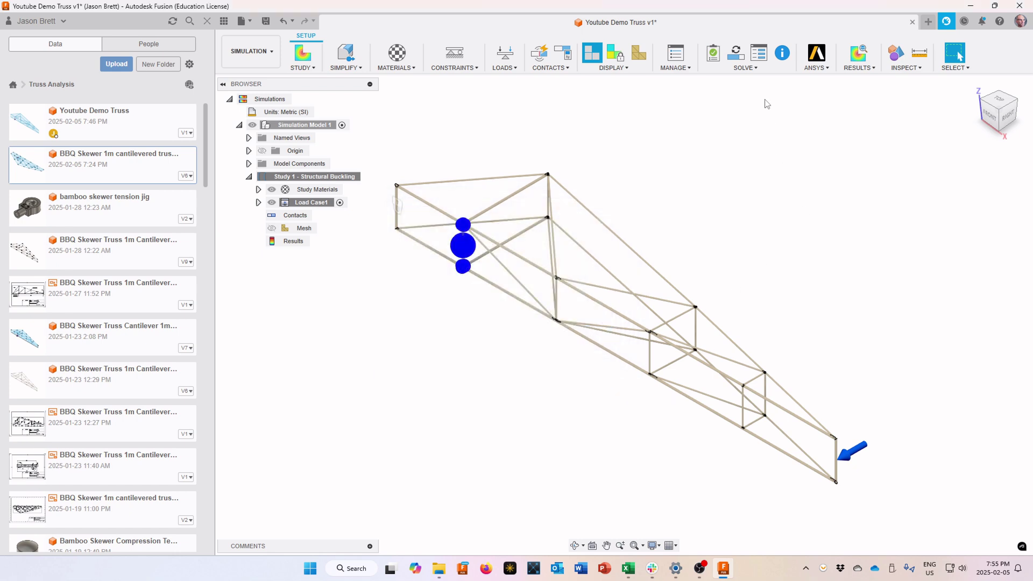
pyautogui.click(744, 68)
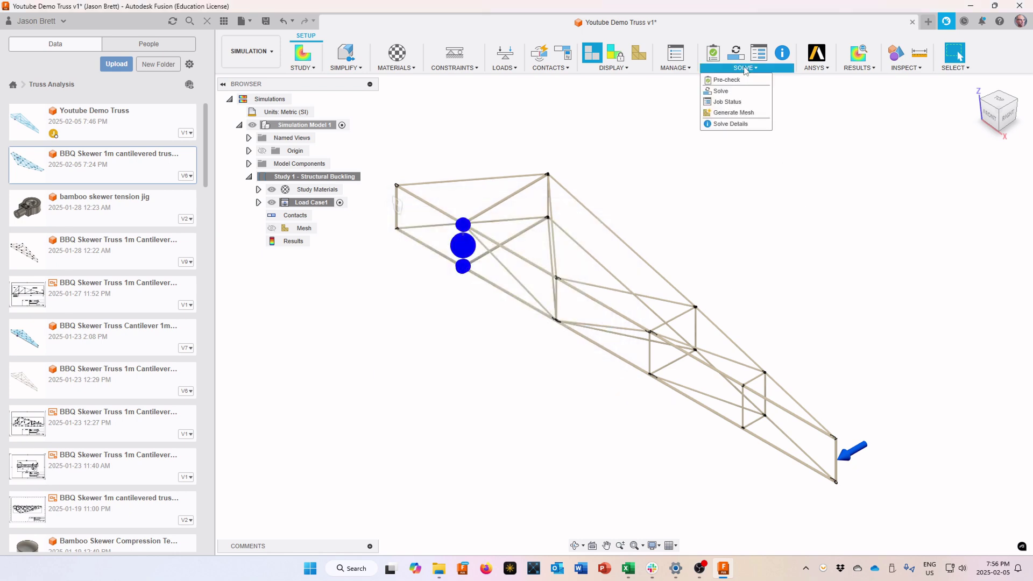
pyautogui.click(731, 93)
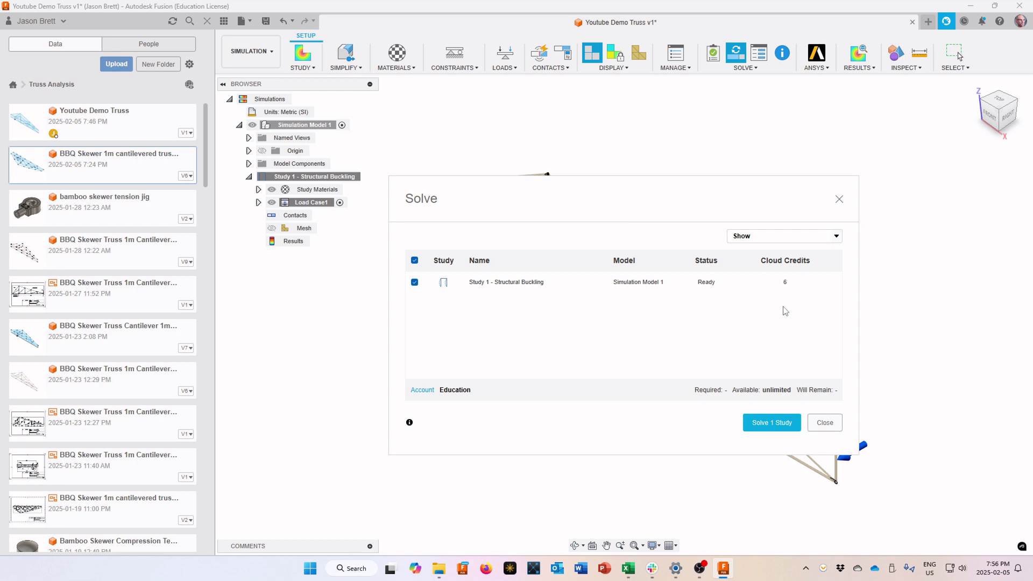
pyautogui.click(772, 423)
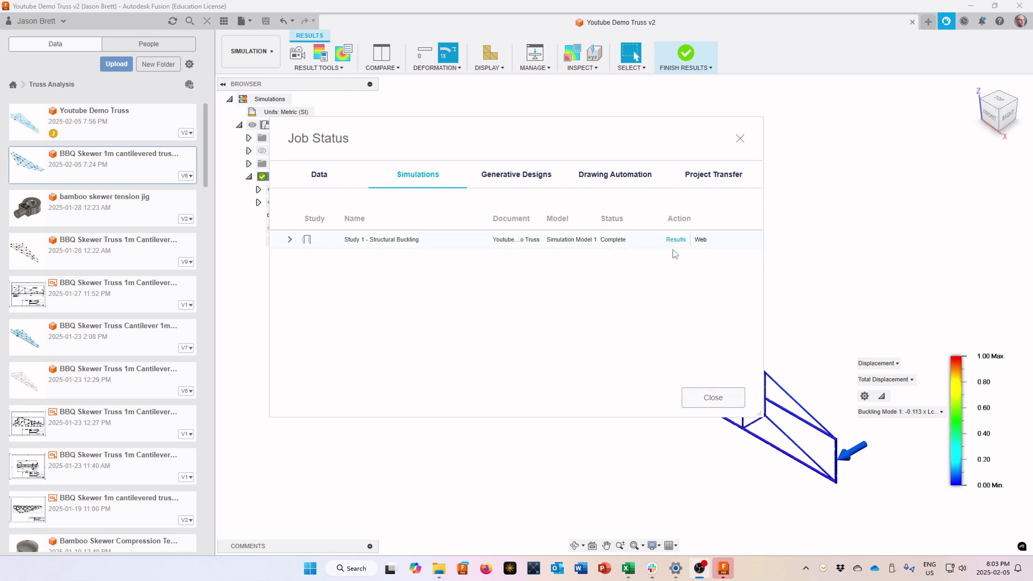
pyautogui.click(713, 398)
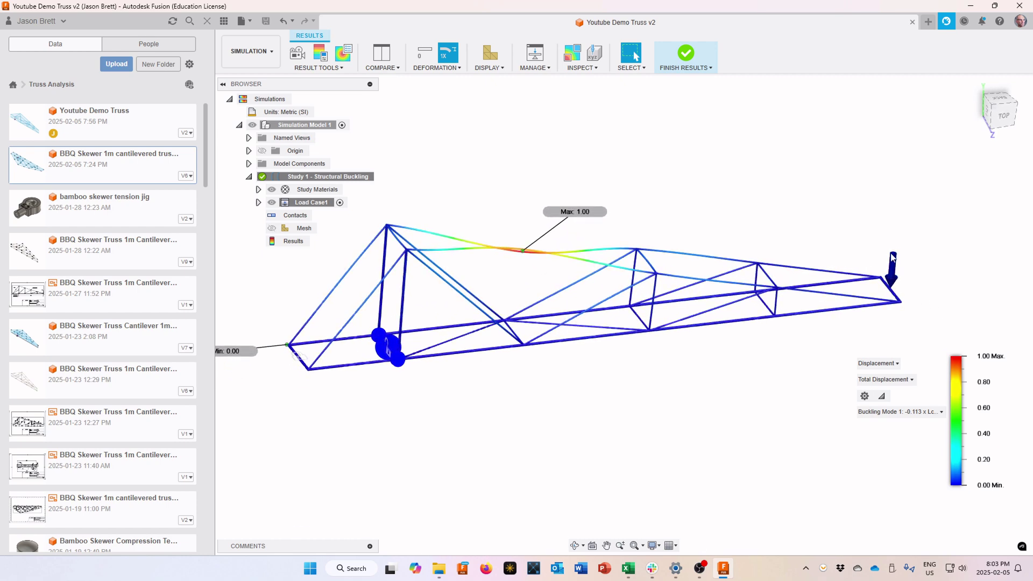
# Step: Display Buckling Mode 42 in the displacement results and examine the truss's deformed shape from several angles, especially the lower members near the tip
pyautogui.keyDown('shift'); pyautogui.moveTo(890, 257); pyautogui.dragTo(890, 276, button='middle'); pyautogui.keyUp('shift')
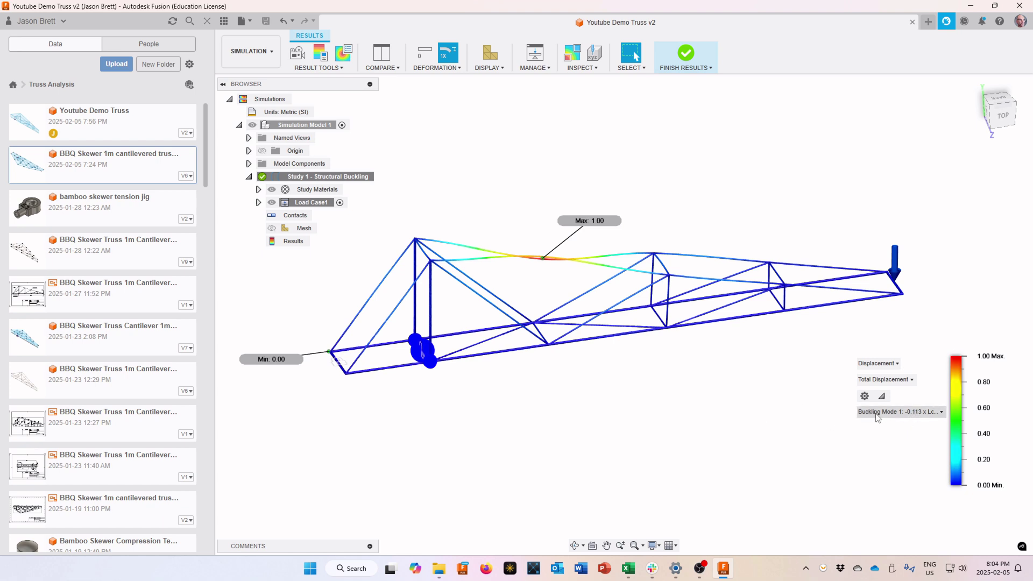
pyautogui.scroll(-5, 882, 418)
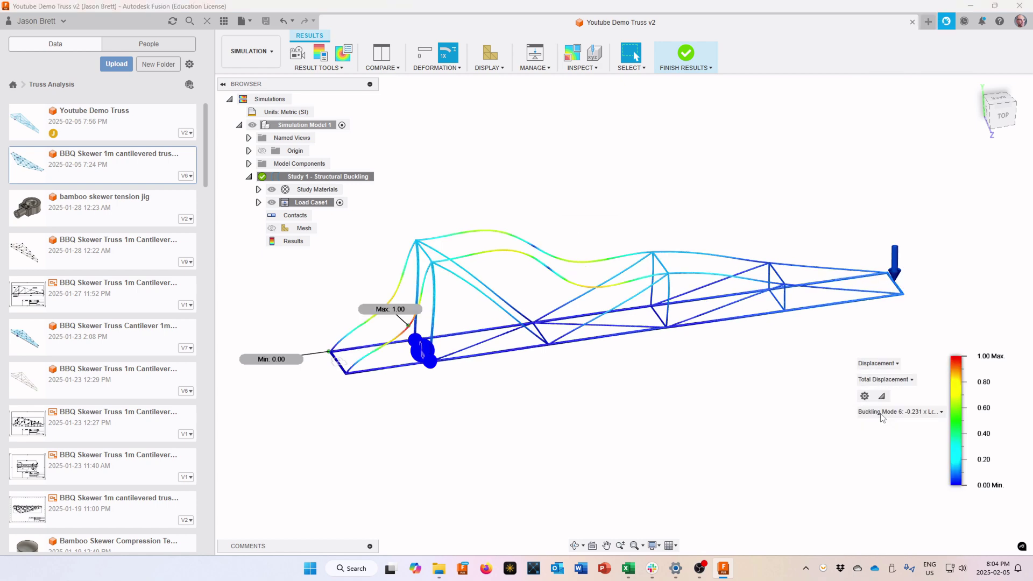
pyautogui.click(882, 412)
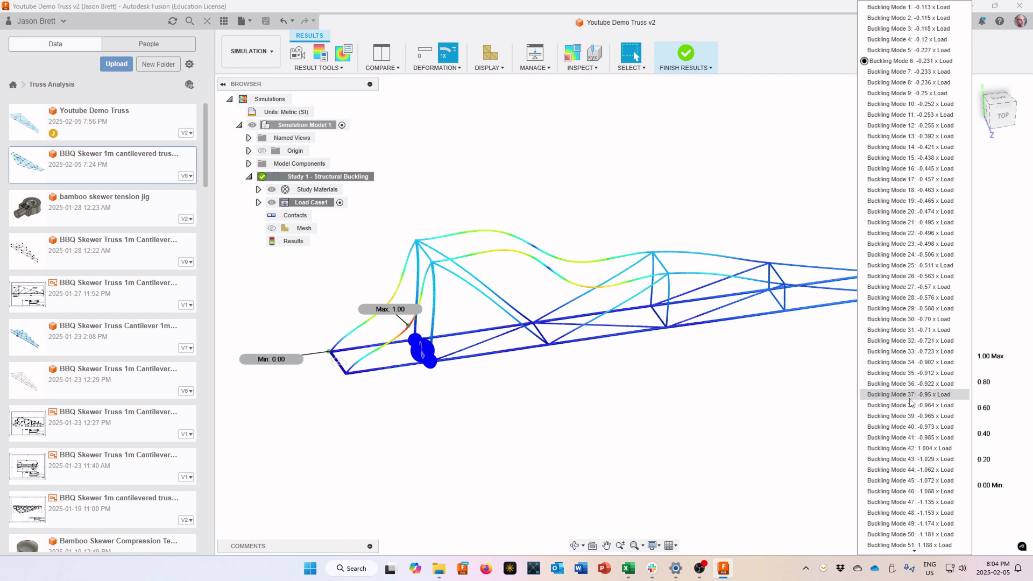
pyautogui.click(908, 448)
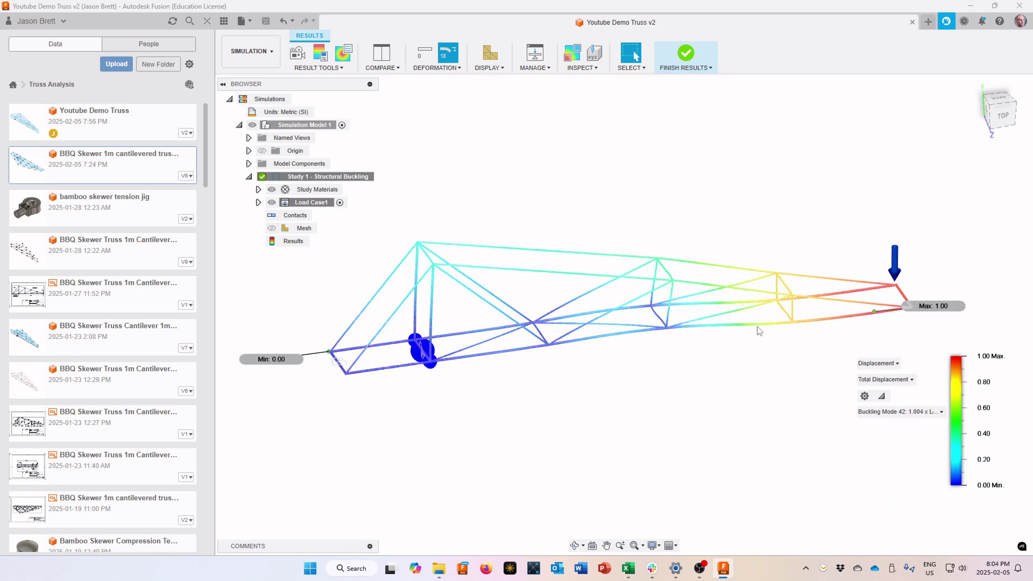
pyautogui.keyDown('shift'); pyautogui.moveTo(816, 309); pyautogui.dragTo(608, 434, button='middle'); pyautogui.keyUp('shift')
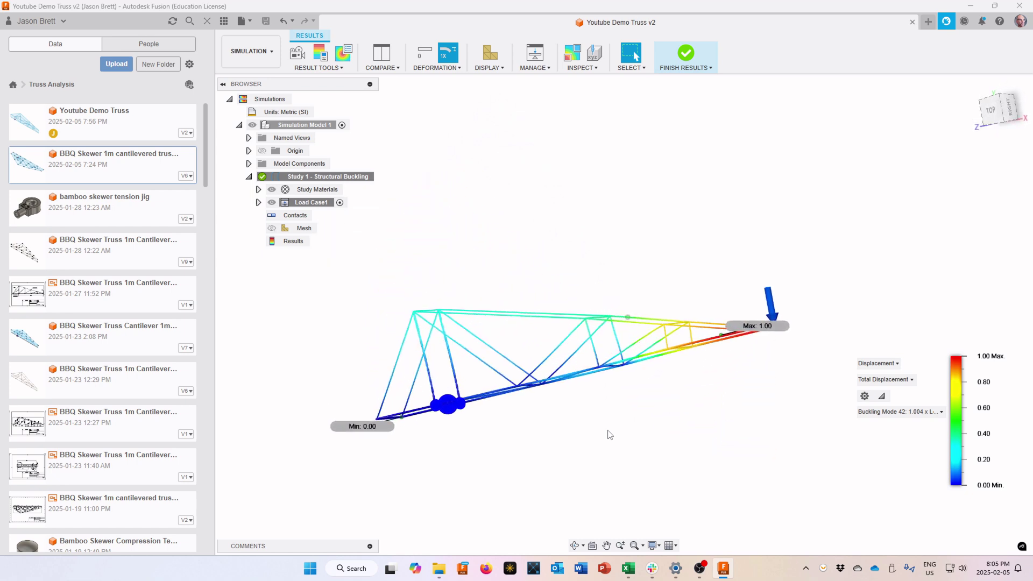
pyautogui.keyDown('shift'); pyautogui.moveTo(608, 435); pyautogui.dragTo(621, 372, button='middle'); pyautogui.keyUp('shift')
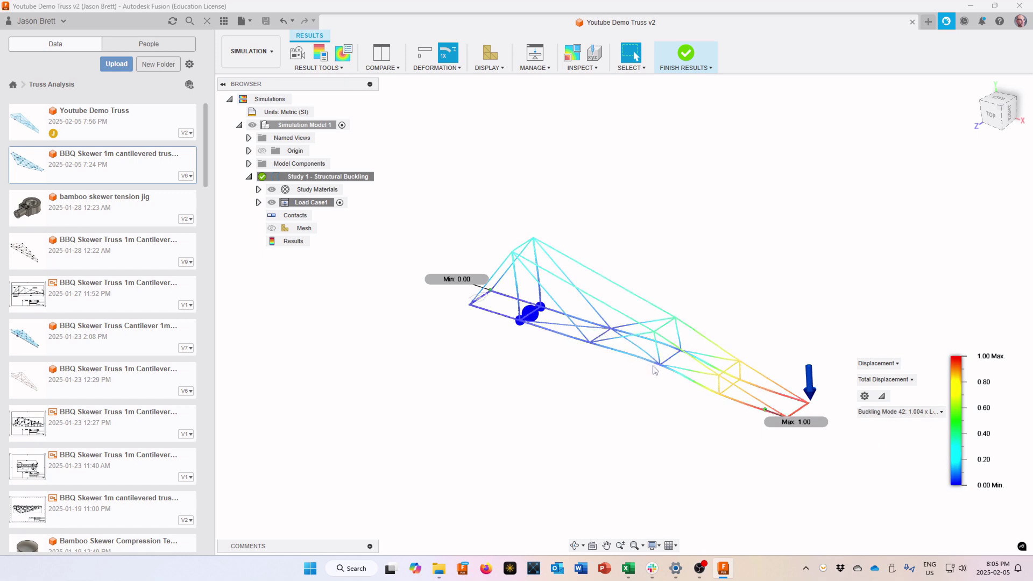
pyautogui.scroll(3, 655, 359)
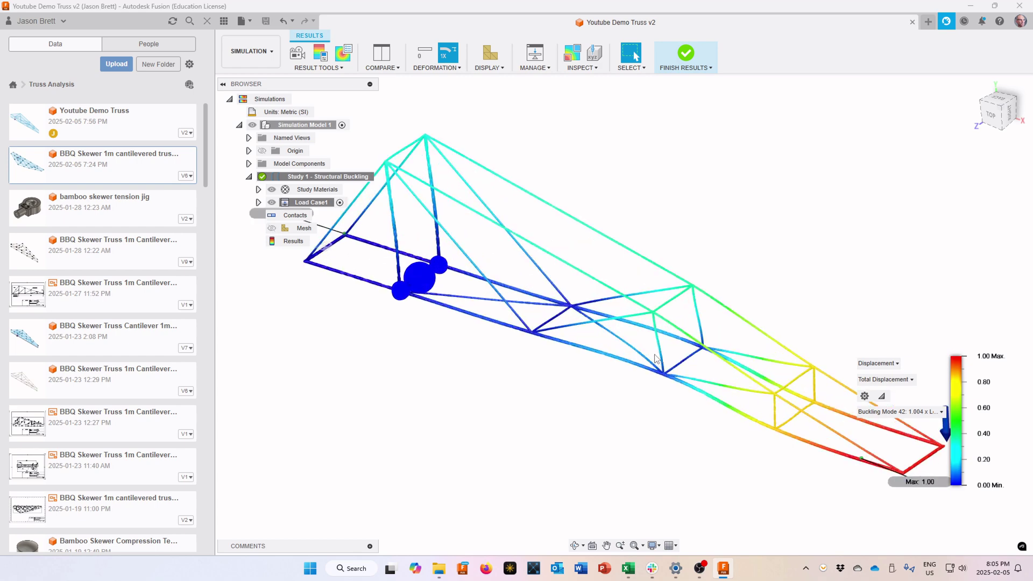
pyautogui.scroll(2, 645, 363)
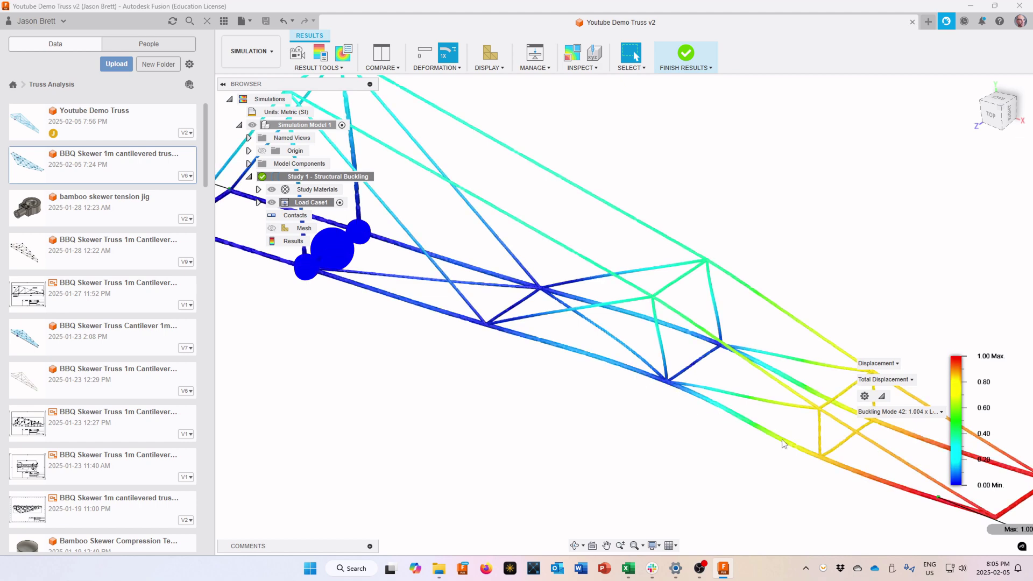
pyautogui.scroll(-3, 784, 444)
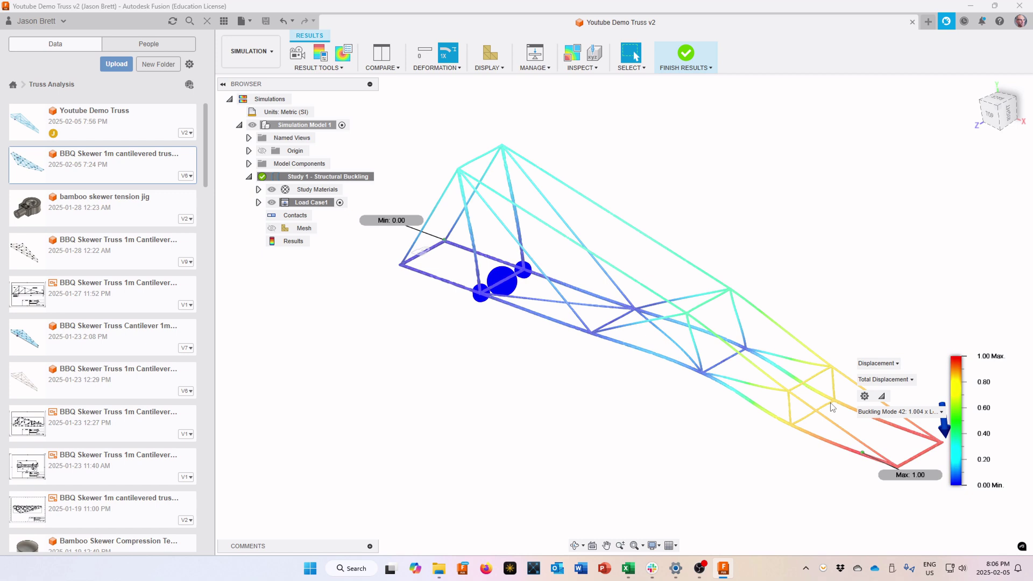
# Step: Finish reviewing the results, return to the Design workspace and open the truss's Sketch1 for editing
pyautogui.click(684, 56)
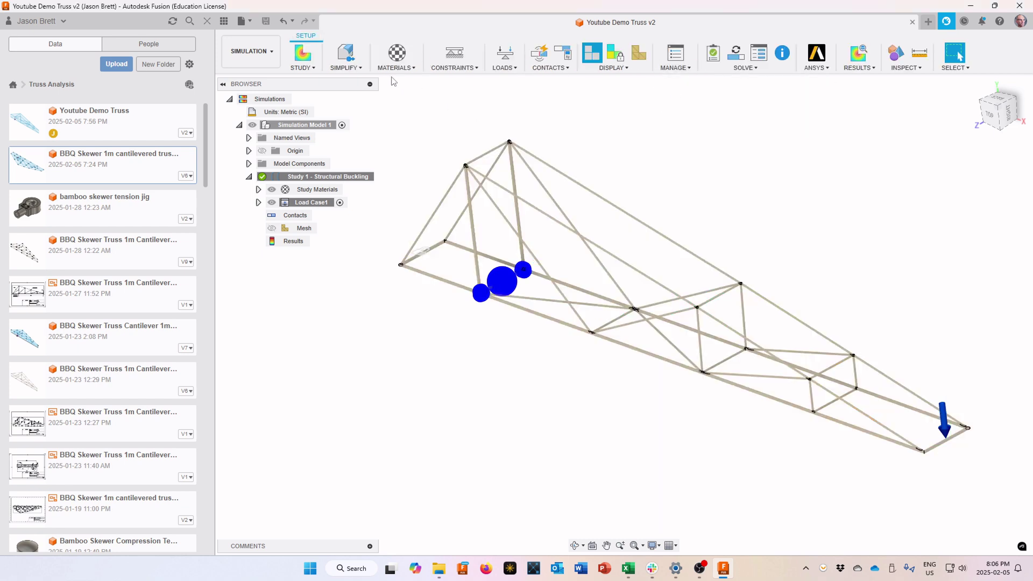
pyautogui.click(260, 67)
pyautogui.click(244, 76)
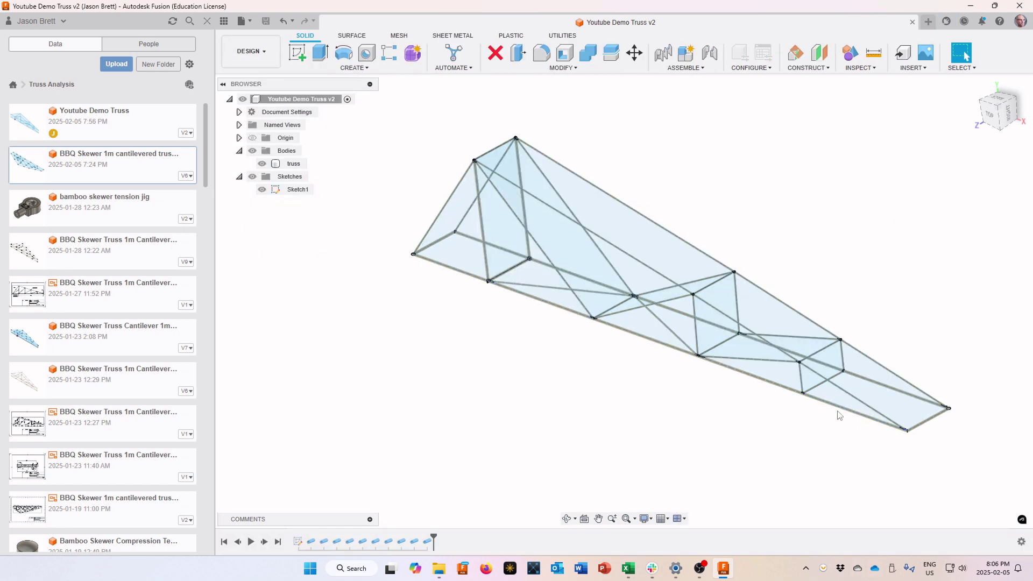
pyautogui.scroll(1, 838, 411)
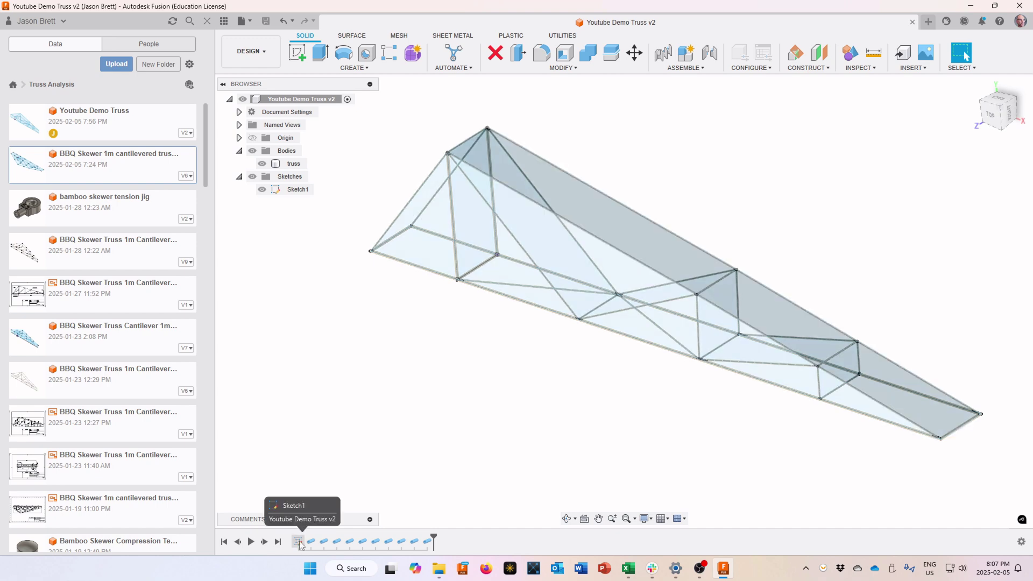
pyautogui.doubleClick(299, 541)
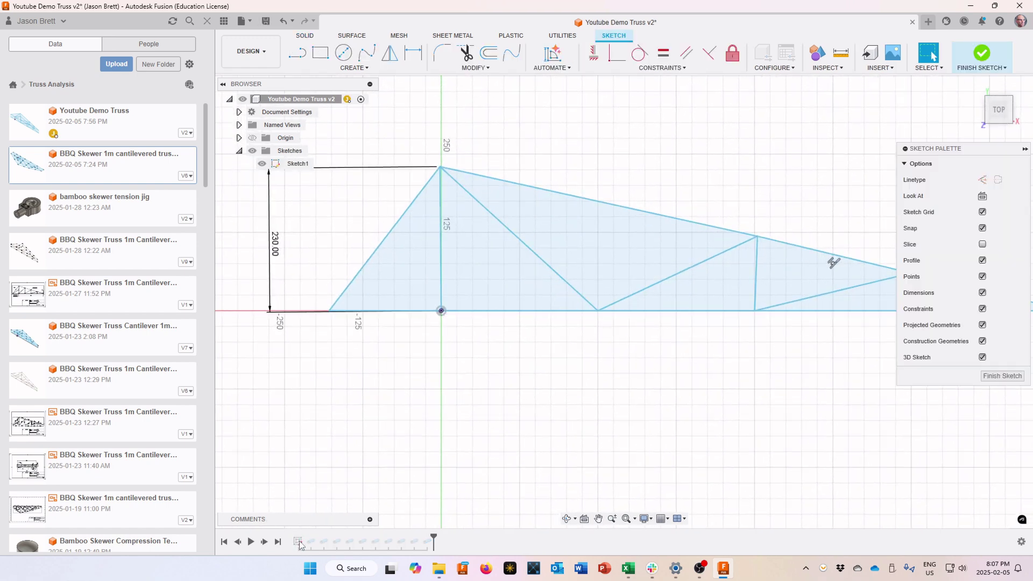
# Step: Draw a diagonal brace line across the bottom panel between the two rectangular cross frames nearest the tip, and finish the sketch
pyautogui.scroll(-2, 578, 411)
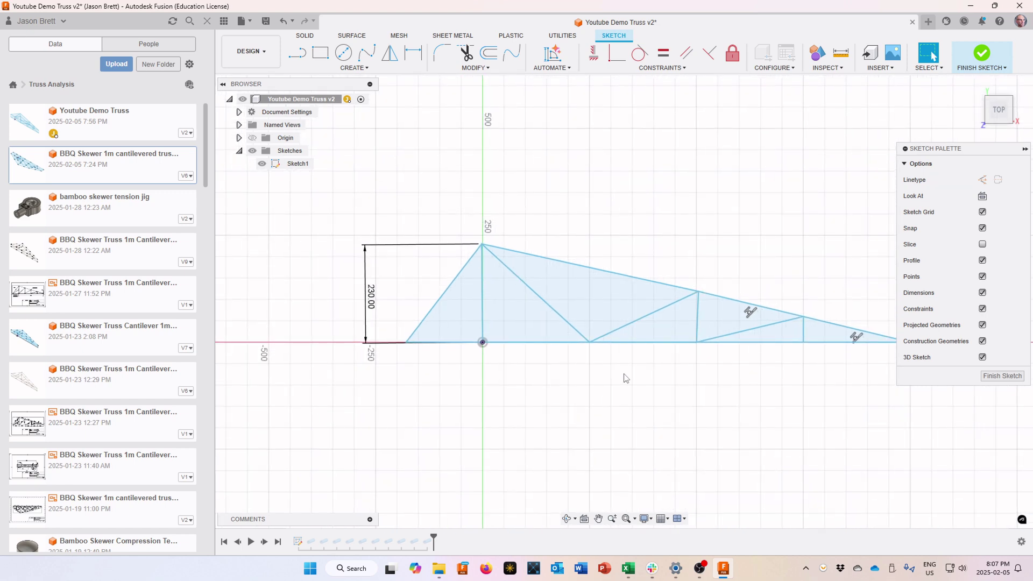
pyautogui.scroll(2, 691, 317)
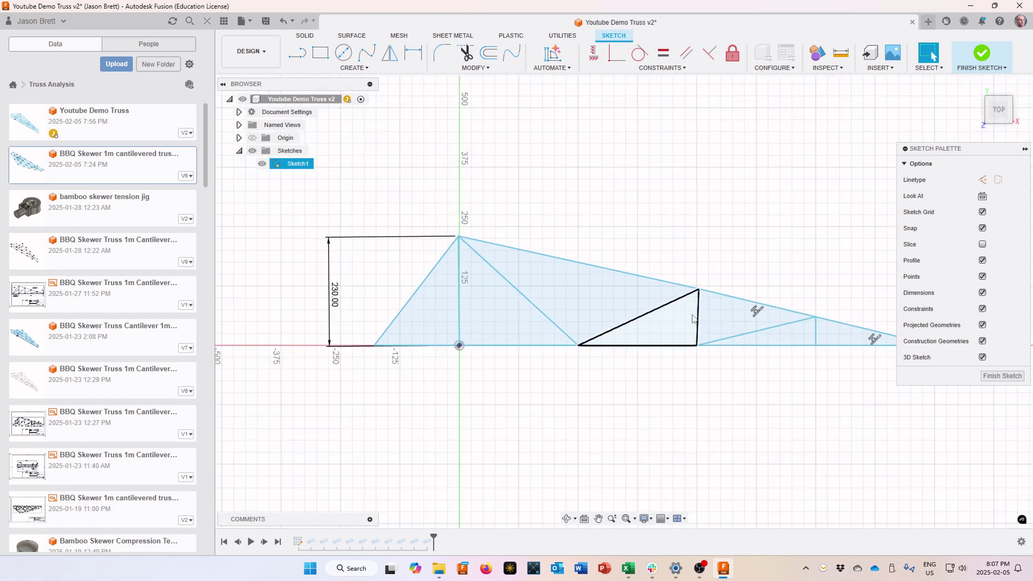
pyautogui.moveTo(989, 102)
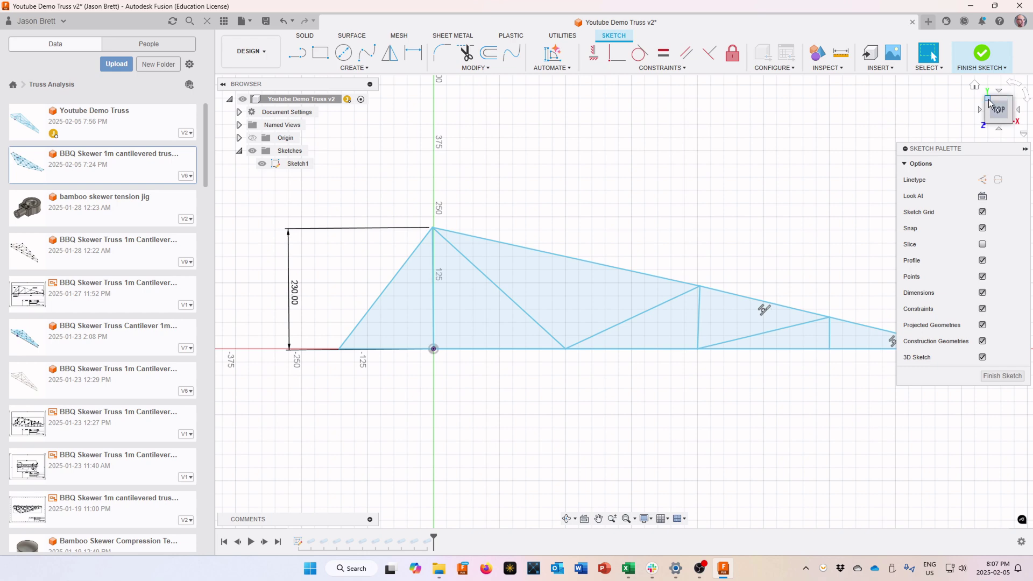
pyautogui.click(988, 102)
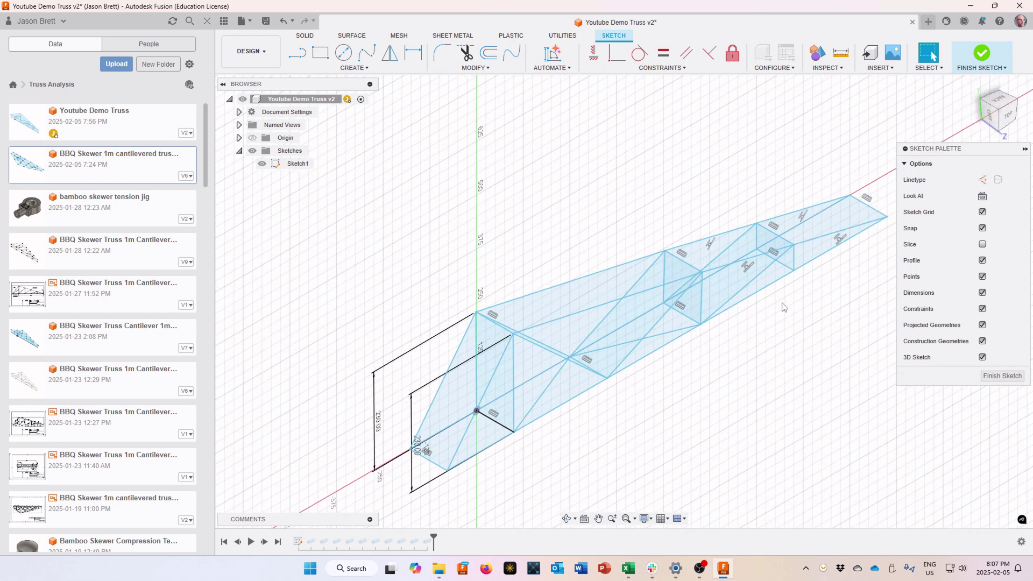
pyautogui.scroll(1, 783, 307)
pyautogui.scroll(2, 783, 307)
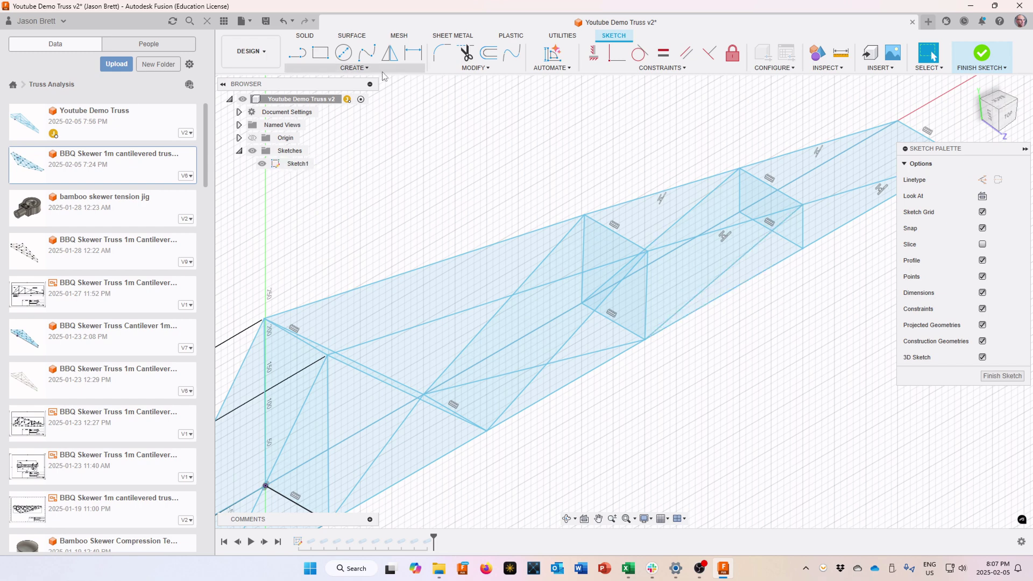
pyautogui.click(304, 59)
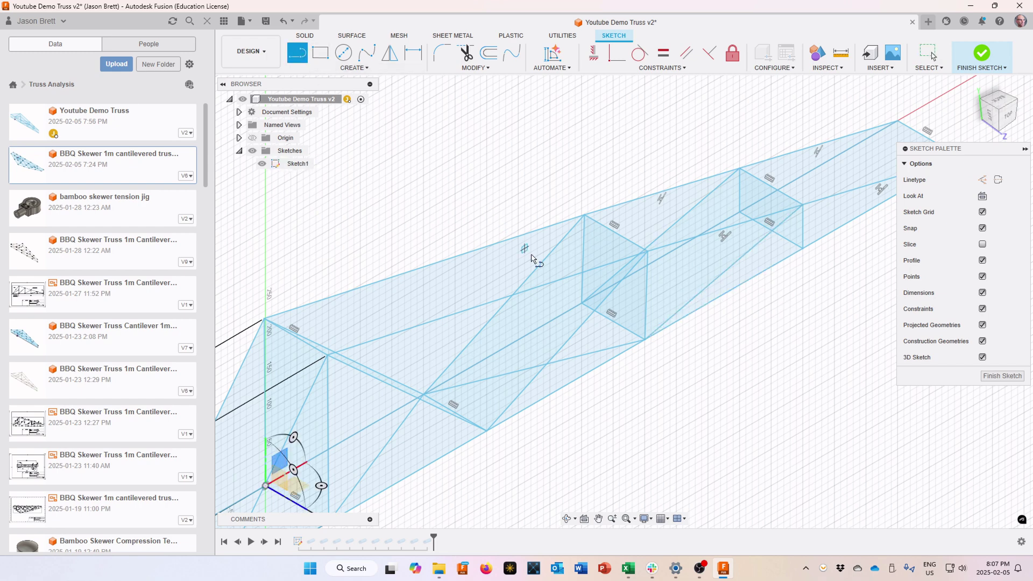
pyautogui.click(647, 339)
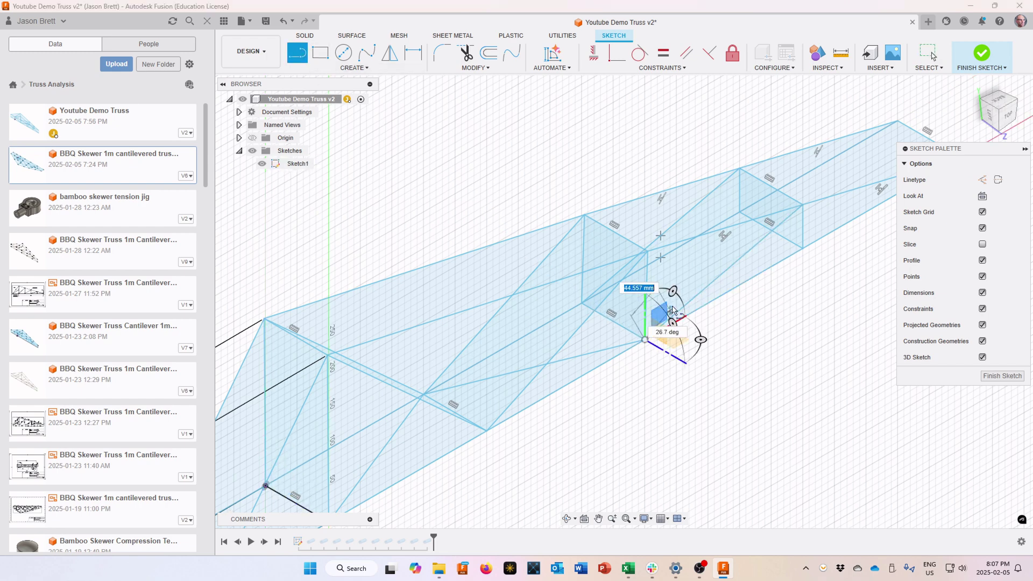
pyautogui.scroll(3, 738, 237)
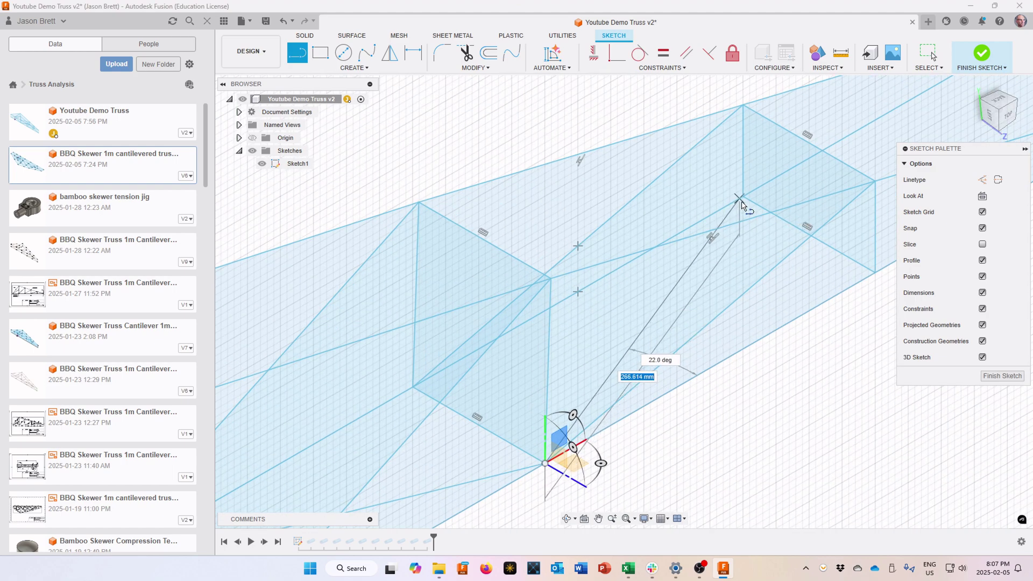
pyautogui.click(743, 198)
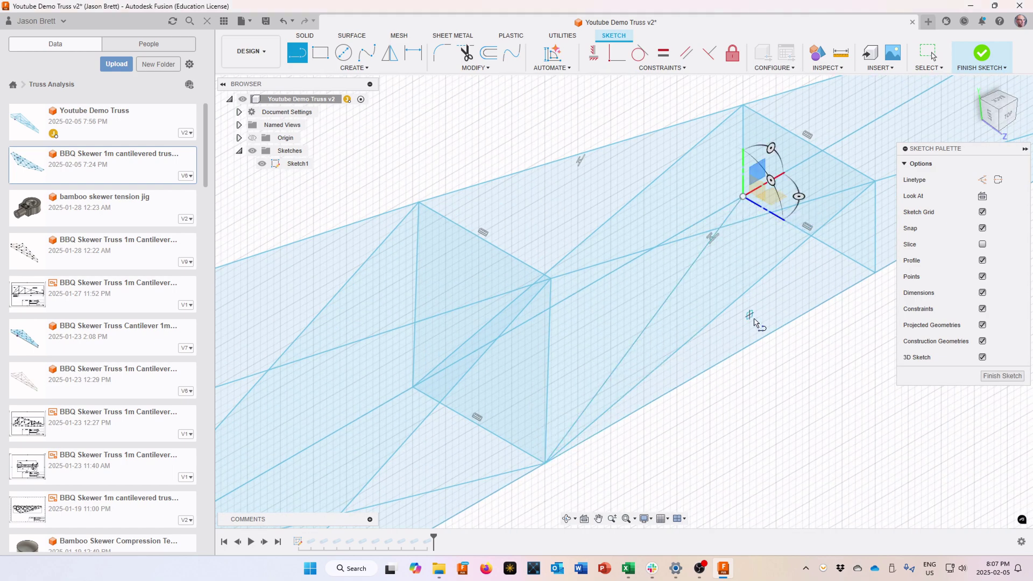
pyautogui.scroll(-3, 791, 347)
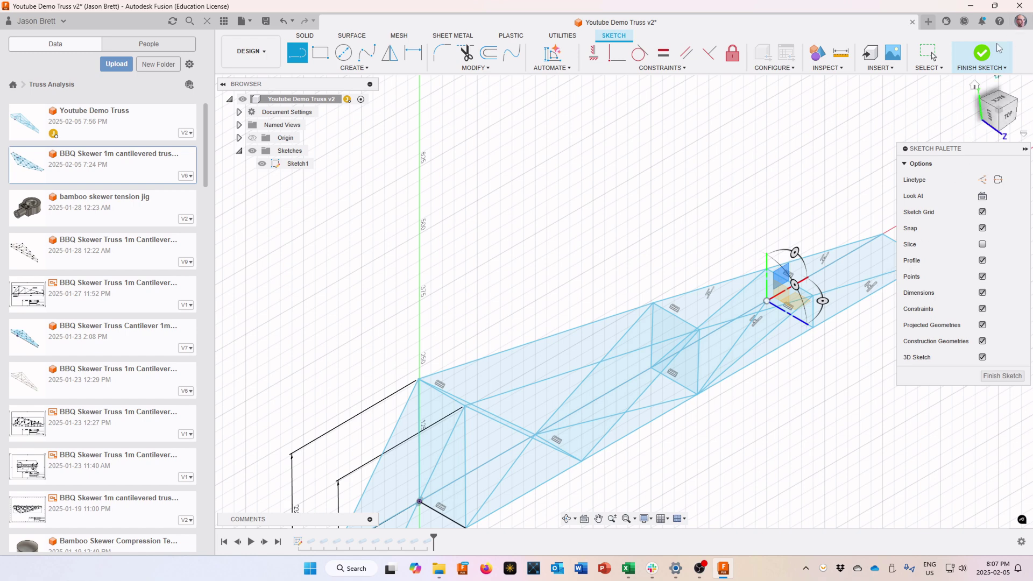
pyautogui.click(983, 53)
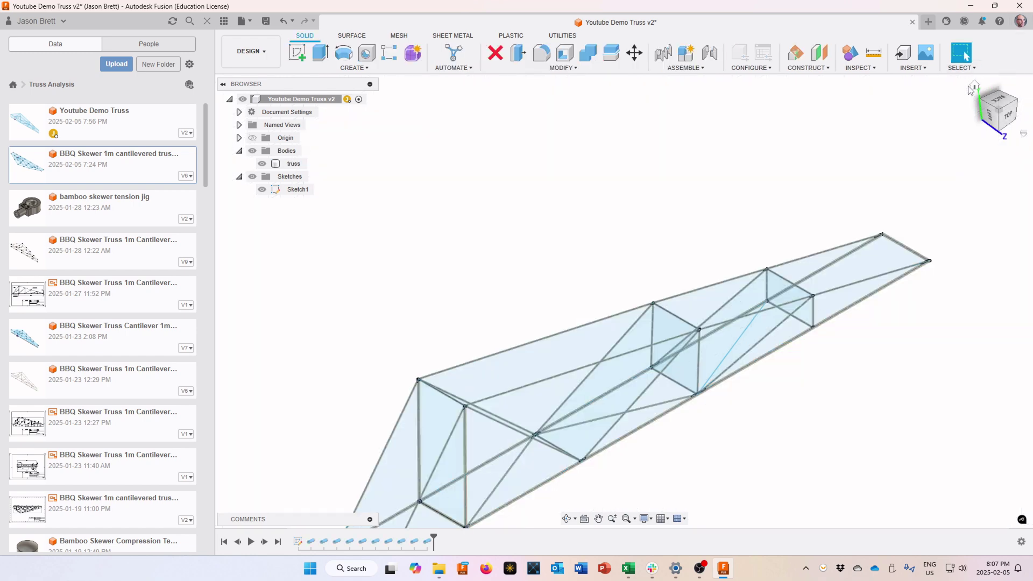
# Step: Create a solid circular pipe along the new diagonal brace line with section size smallSkewer, joined to the truss body
pyautogui.keyDown('shift'); pyautogui.moveTo(891, 210); pyautogui.dragTo(860, 264, button='middle'); pyautogui.keyUp('shift')
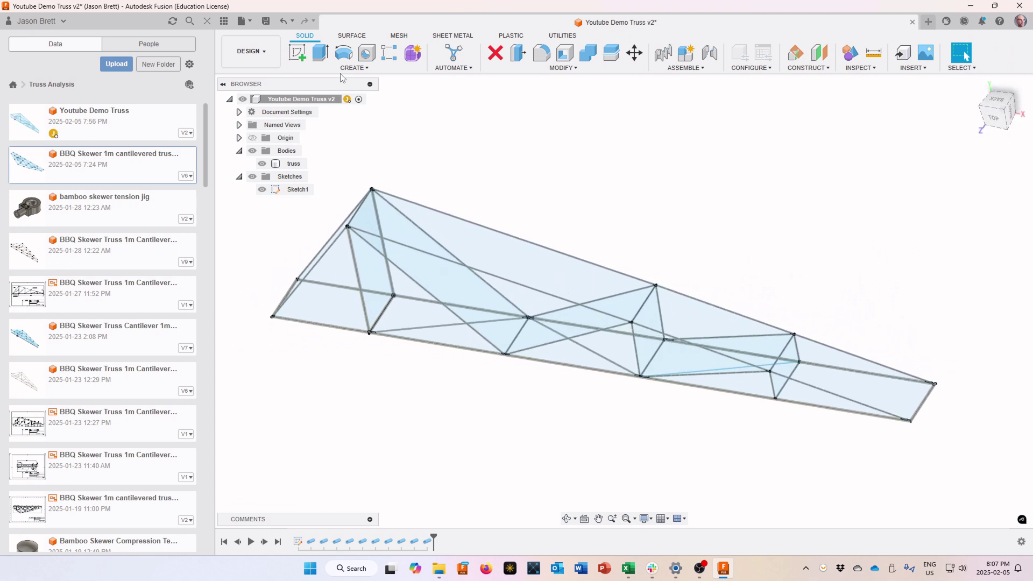
pyautogui.click(396, 70)
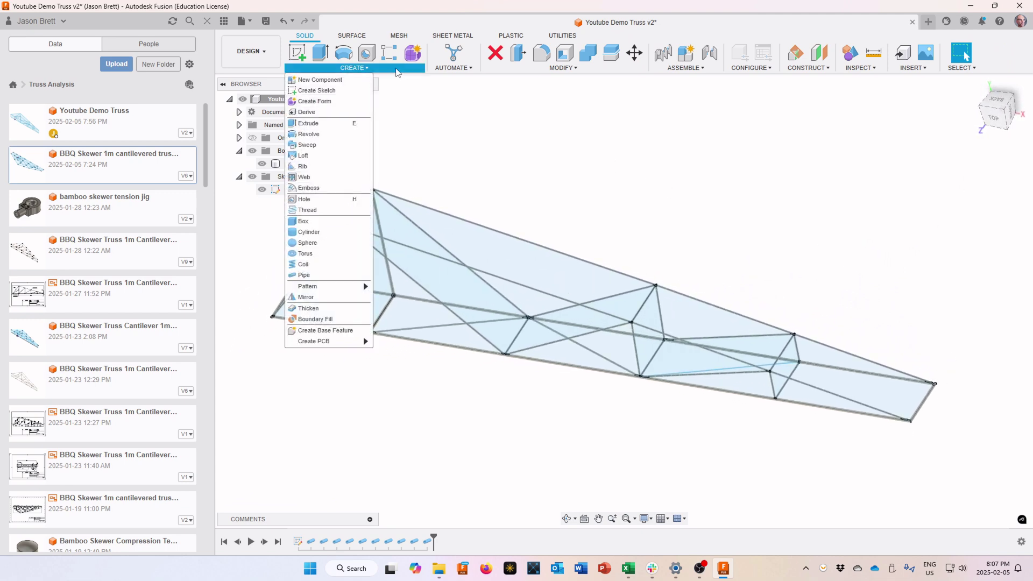
pyautogui.click(321, 280)
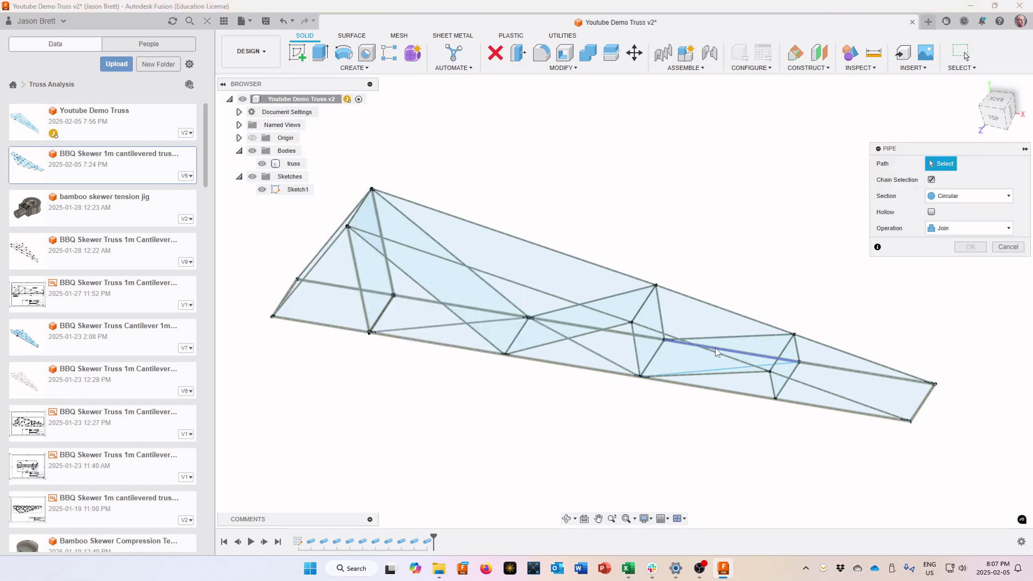
pyautogui.click(716, 372)
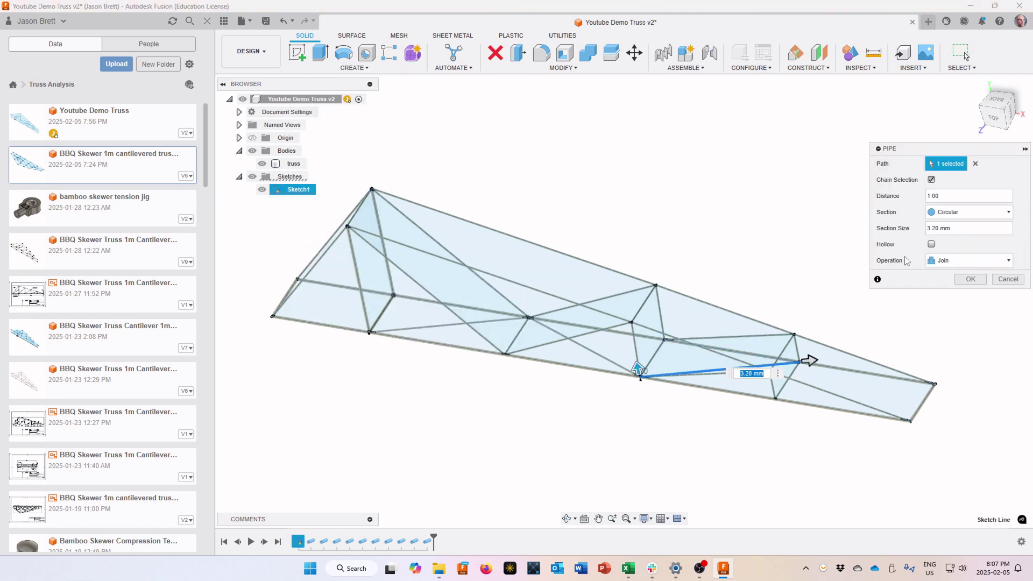
pyautogui.click(944, 228)
pyautogui.write('s')
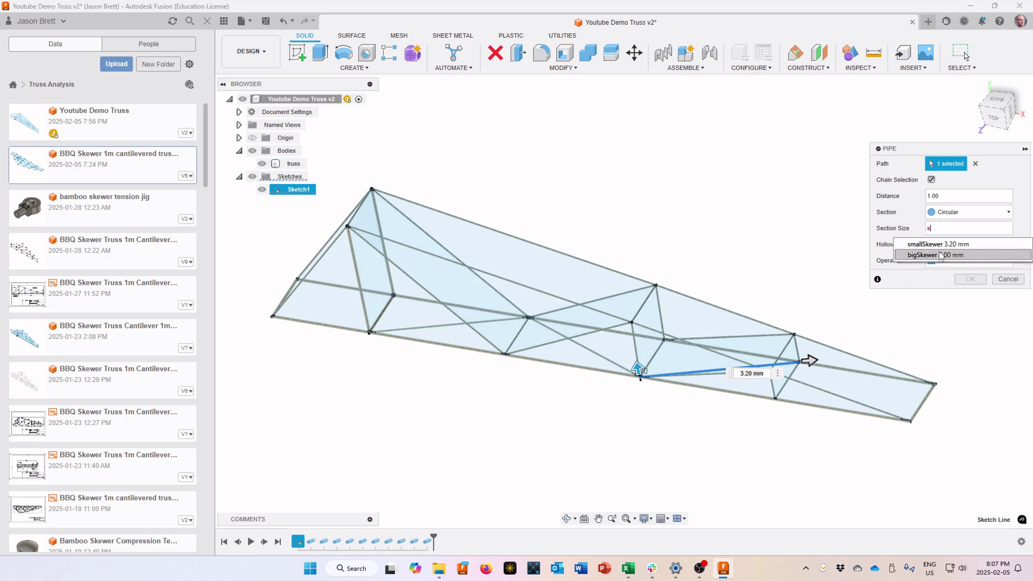
pyautogui.click(940, 246)
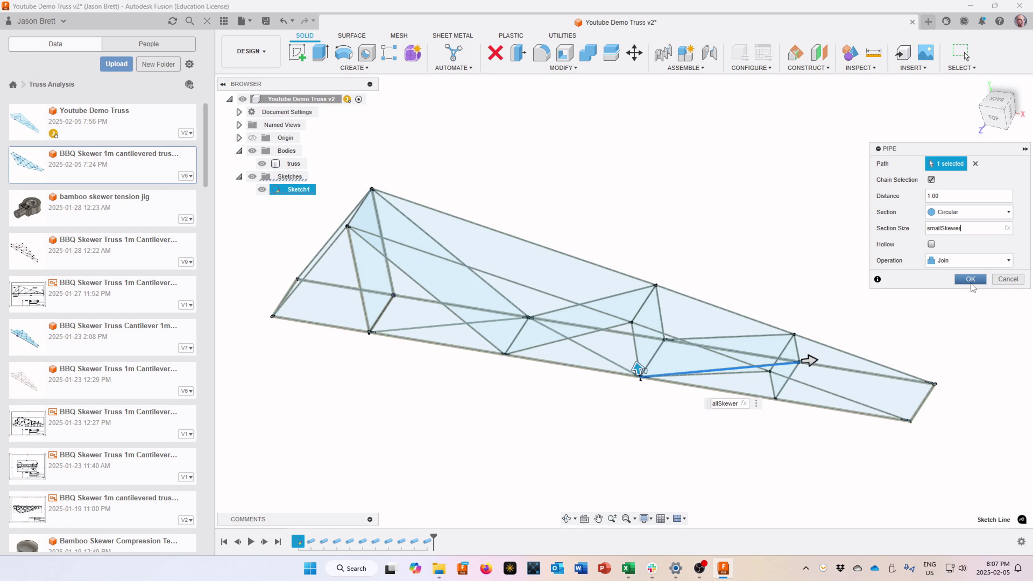
pyautogui.click(970, 280)
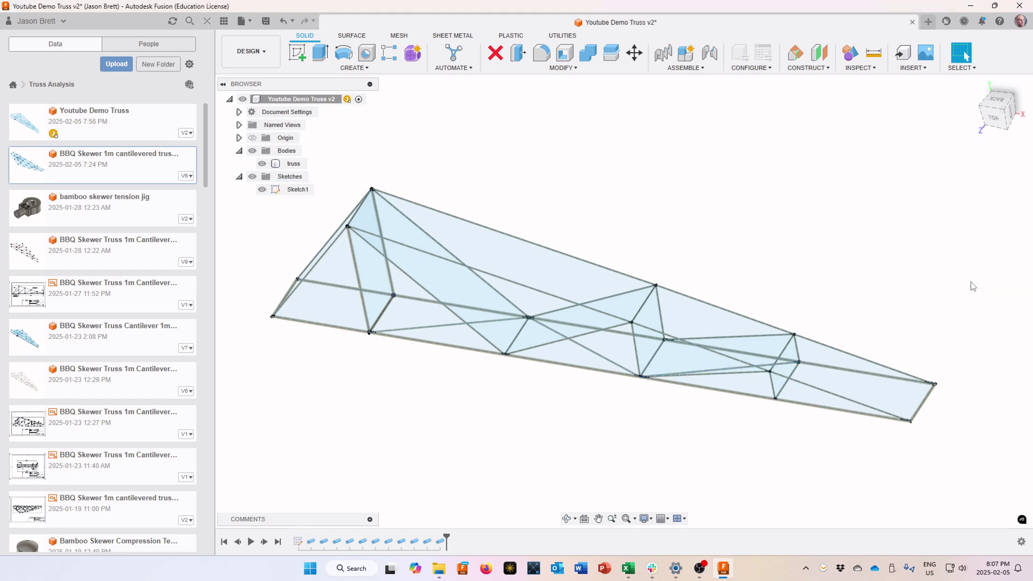
# Step: Check the new brace near the tip within the whole truss and switch to the Simulation workspace
pyautogui.scroll(6, 796, 368)
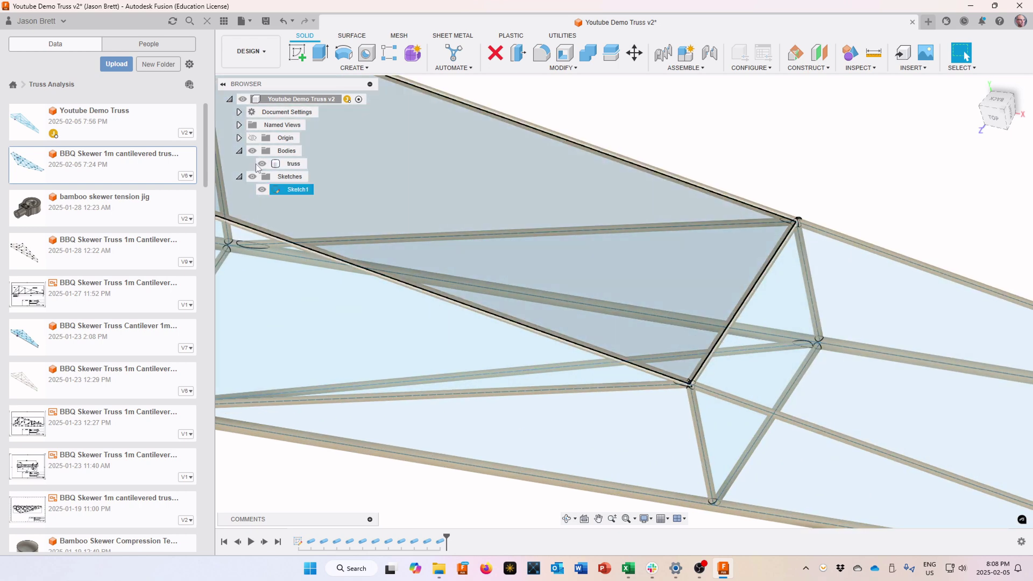
pyautogui.scroll(-3, 621, 311)
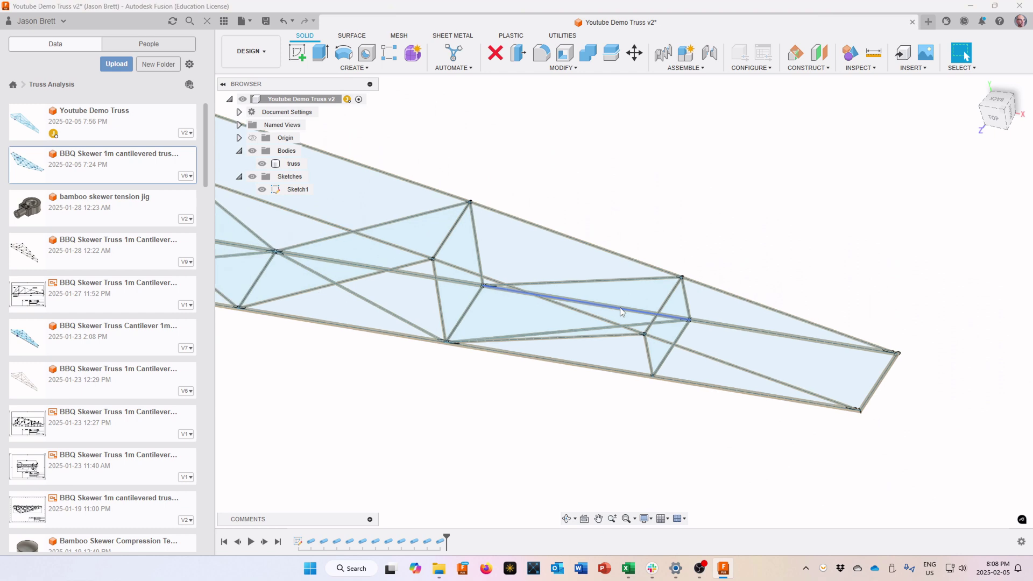
pyautogui.scroll(-3, 620, 307)
pyautogui.scroll(-2, 684, 243)
pyautogui.moveTo(687, 242); pyautogui.dragTo(825, 298, button='middle')
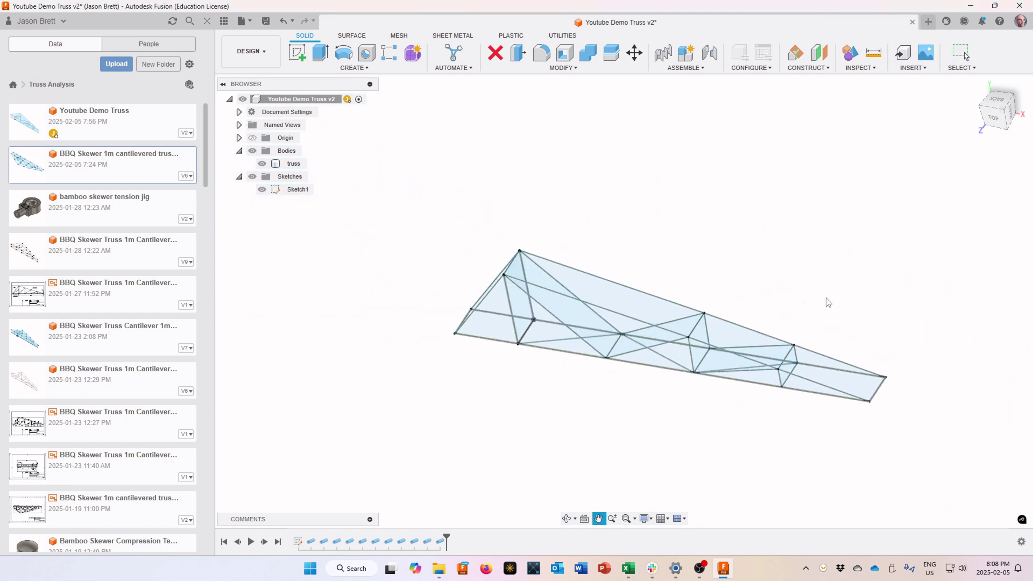
pyautogui.scroll(3, 825, 298)
pyautogui.keyDown('shift'); pyautogui.moveTo(624, 257); pyautogui.dragTo(431, 201, button='middle'); pyautogui.keyUp('shift')
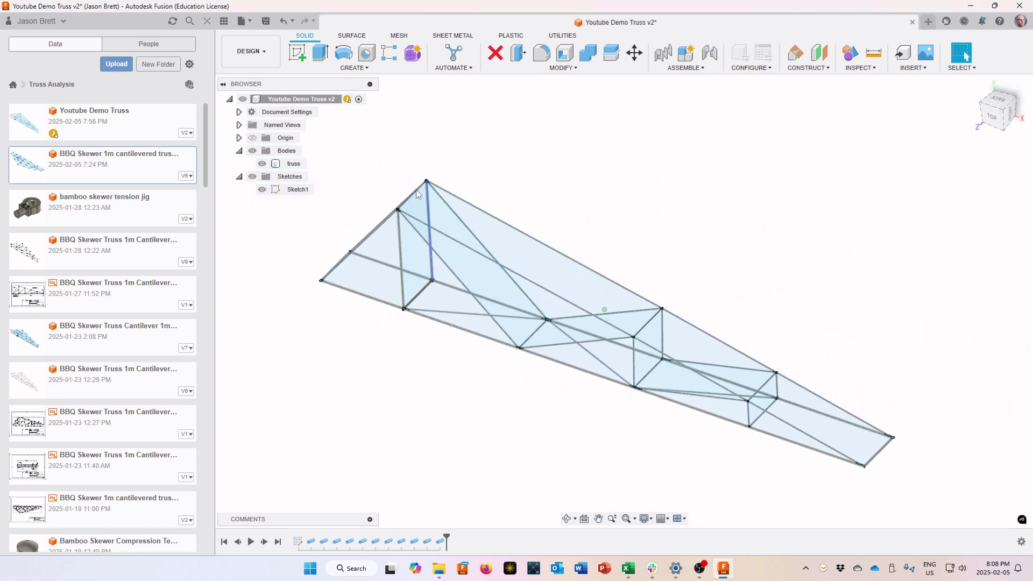
pyautogui.click(261, 54)
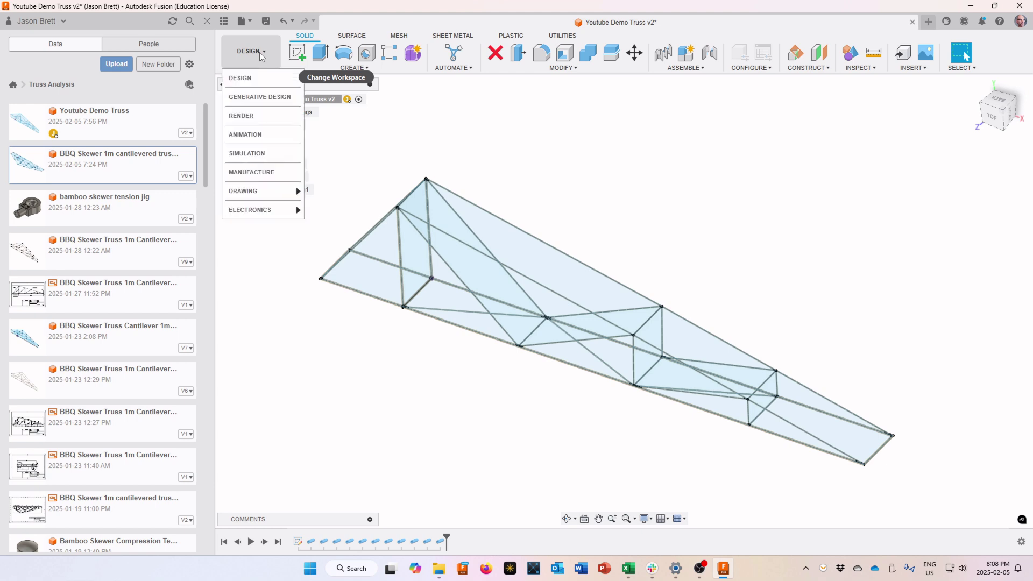
pyautogui.click(253, 154)
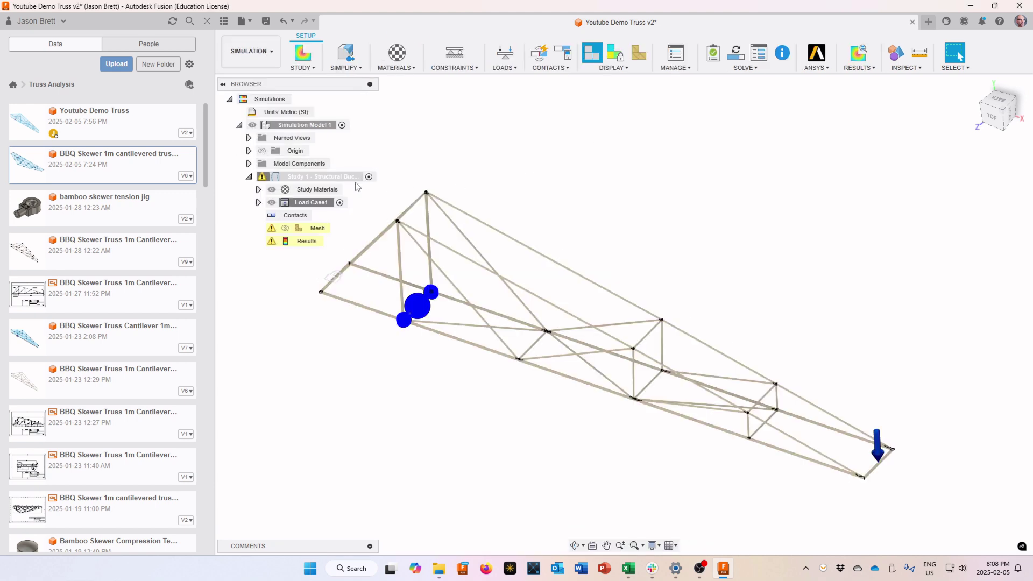
# Step: Inspect the added brace in the simulation model and clone Study 1 - Structural Buckling
pyautogui.click(260, 182)
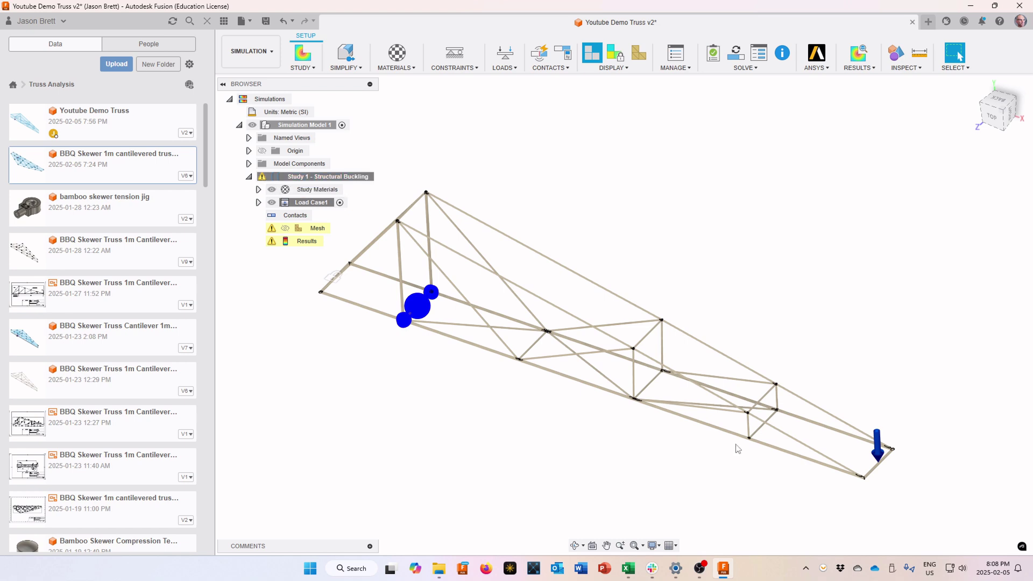
pyautogui.scroll(5, 734, 438)
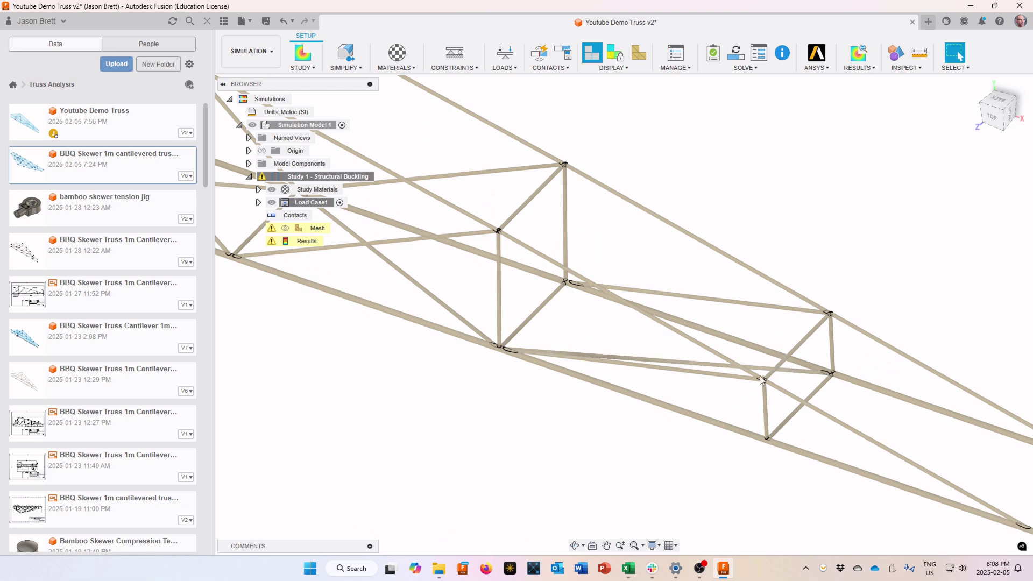
pyautogui.scroll(-5, 789, 377)
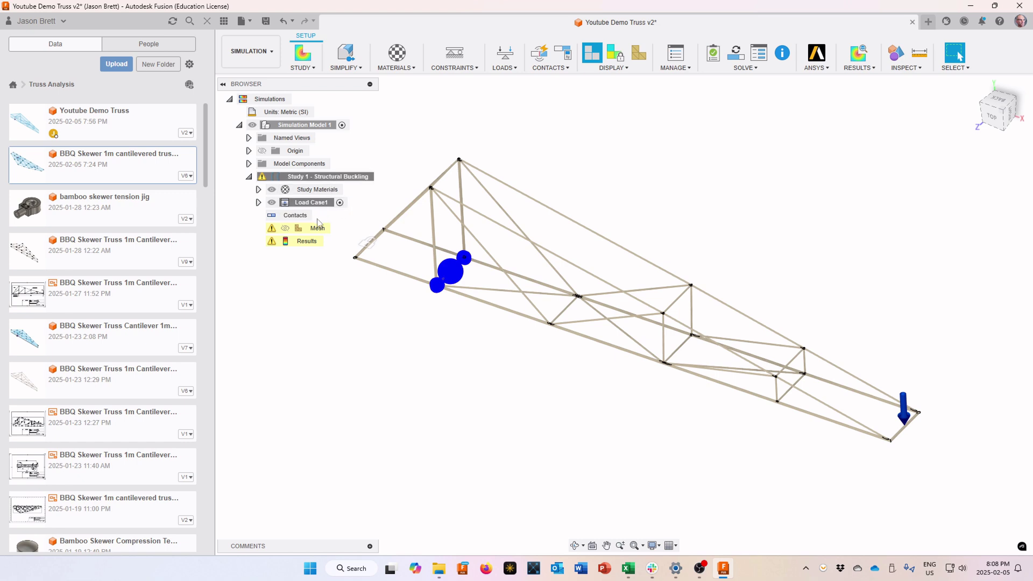
pyautogui.click(334, 178)
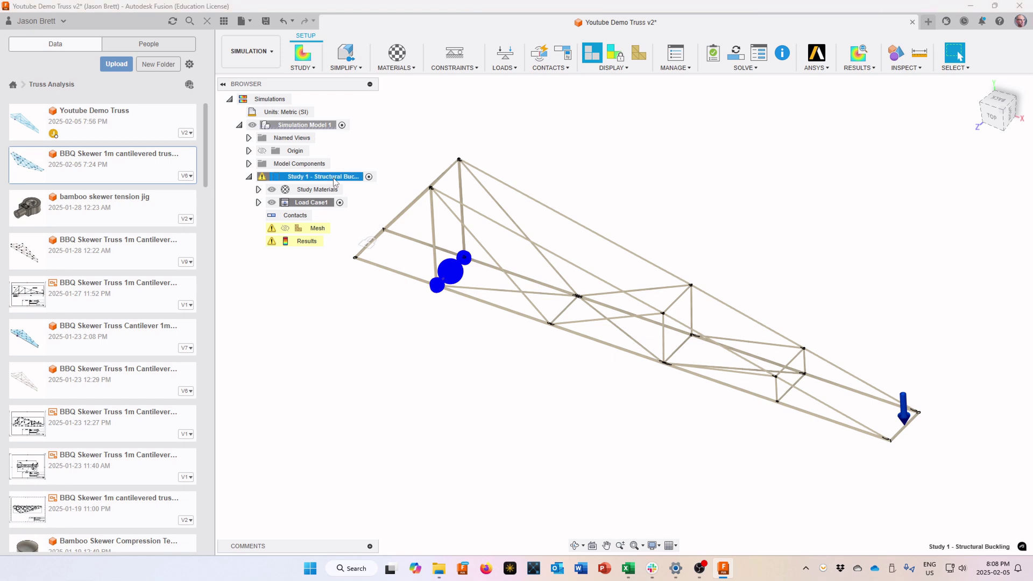
pyautogui.rightClick(334, 182)
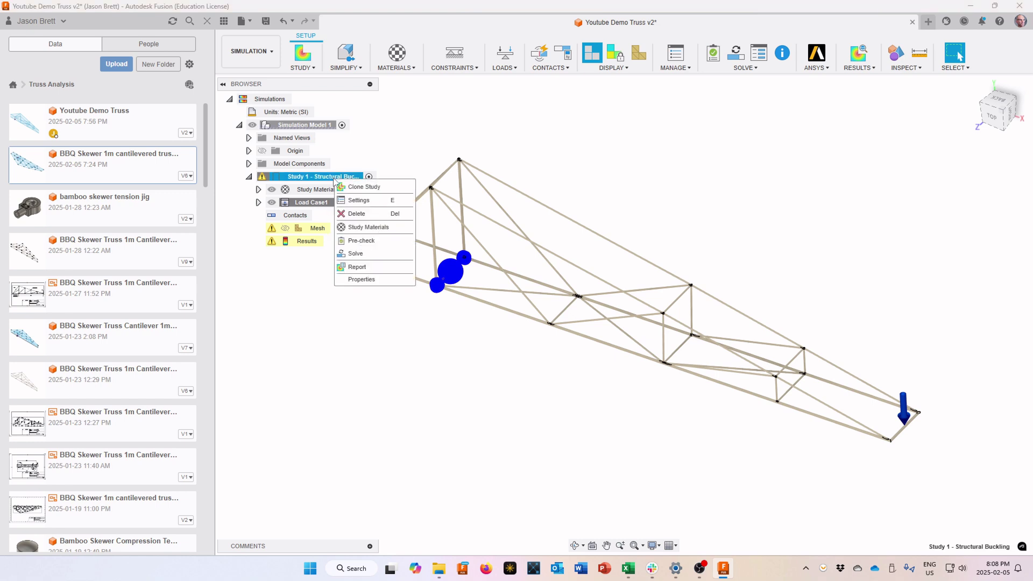
pyautogui.click(359, 188)
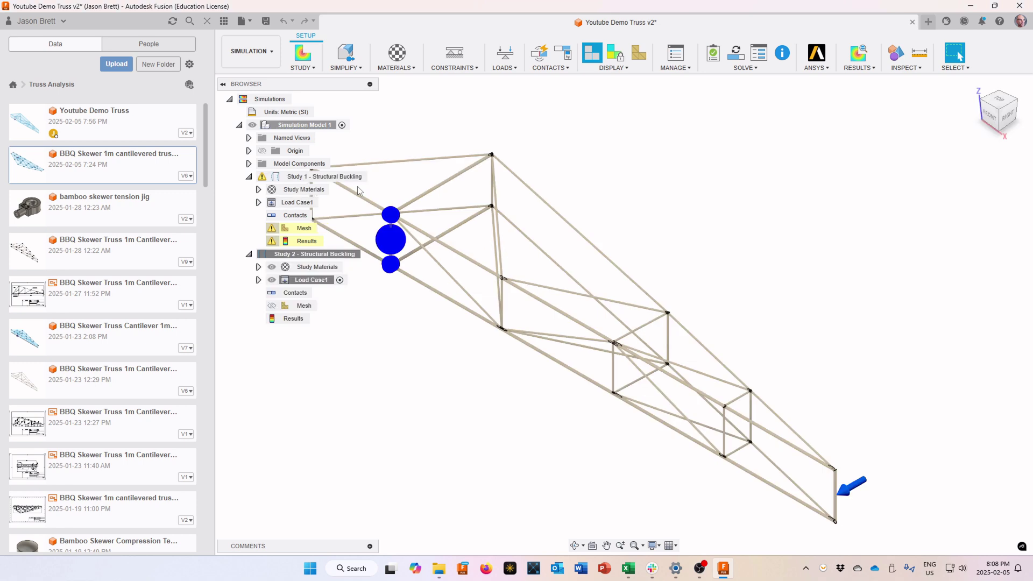
pyautogui.click(329, 256)
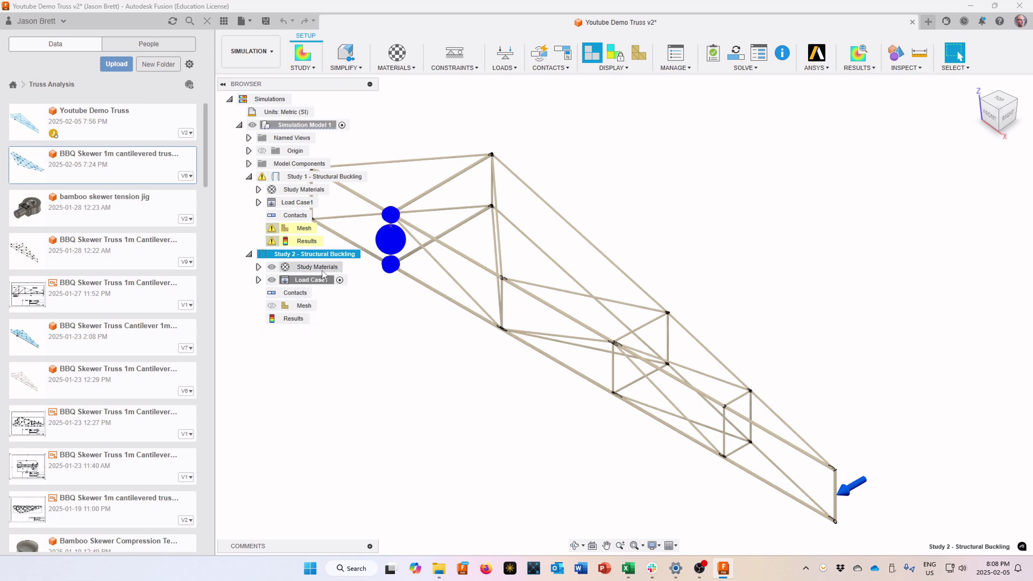
pyautogui.doubleClick(328, 256)
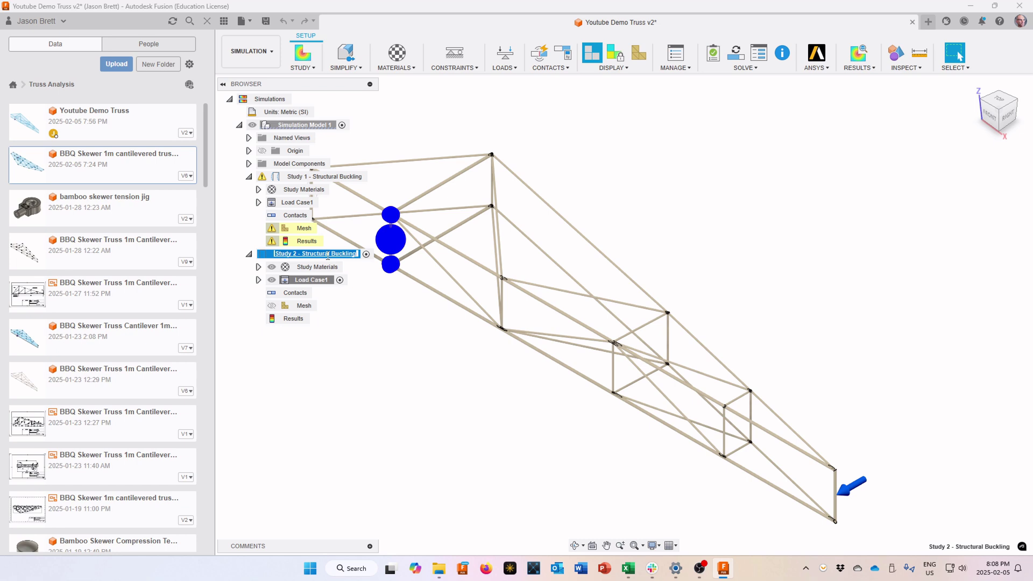
pyautogui.press('Escape')
pyautogui.press('Escape')
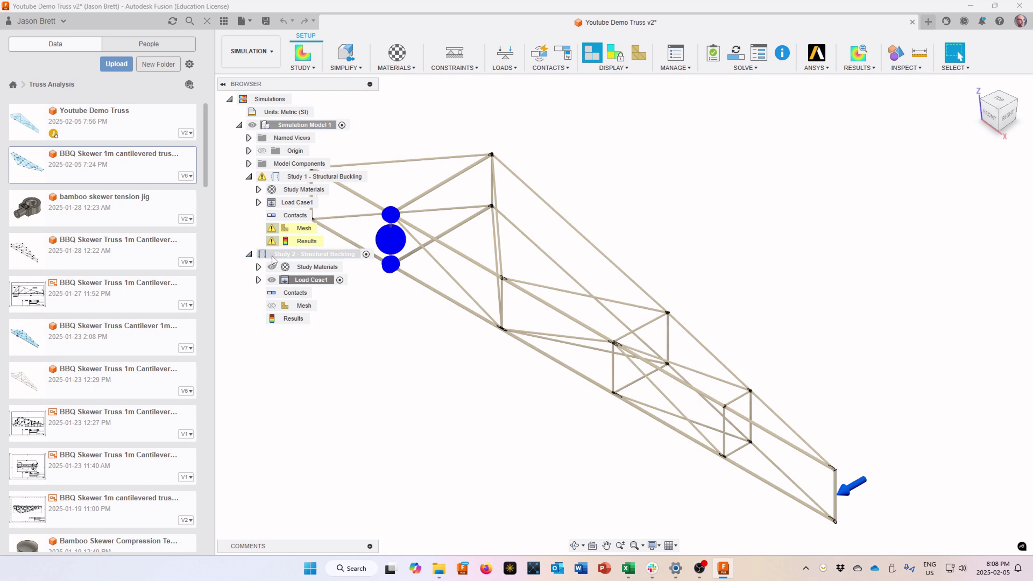
# Step: Solve only Study 2 - Structural Buckling for the truss with the added brace
pyautogui.click(323, 256)
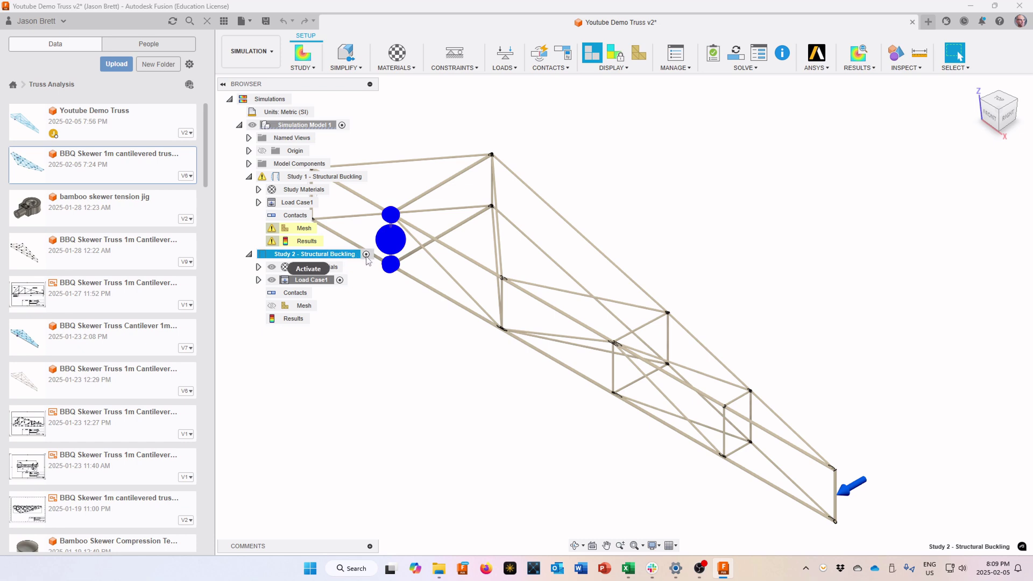
pyautogui.click(766, 71)
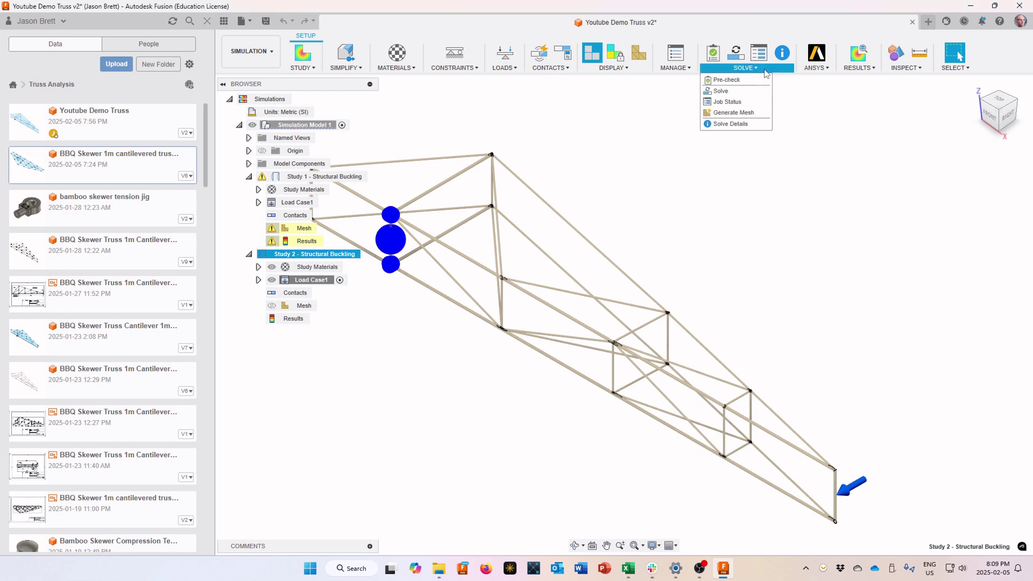
pyautogui.click(738, 97)
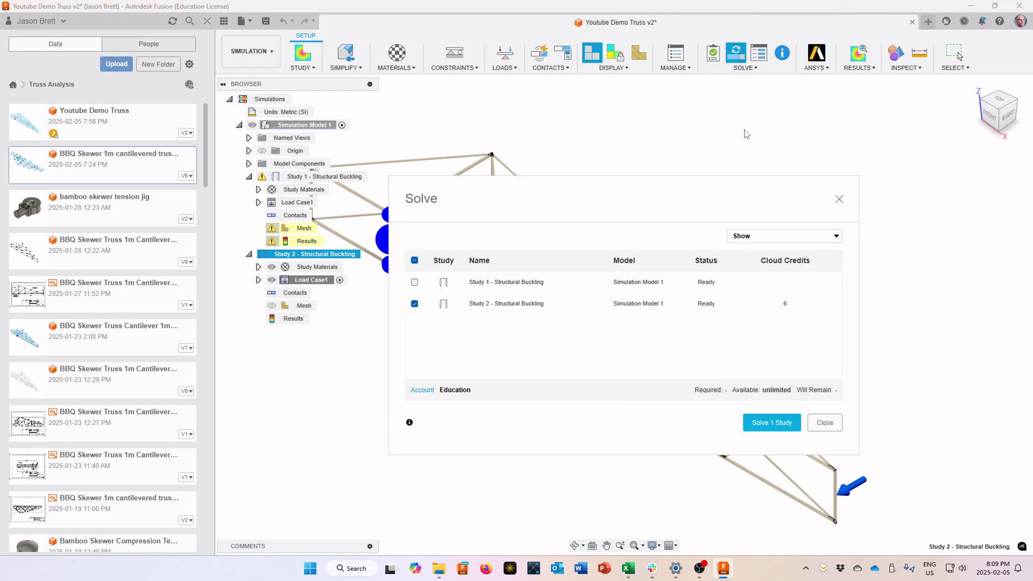
pyautogui.click(775, 425)
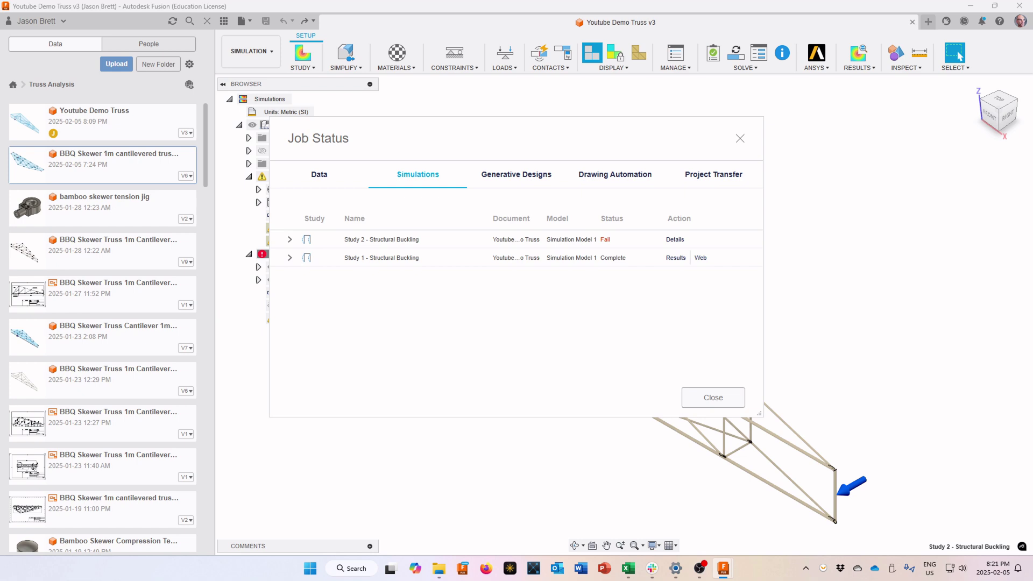
# Step: Read through the solve details of Study 2 - Structural Buckling, and close both the details and the job status
pyautogui.moveTo(1032, 468); pyautogui.dragTo(616, 206)
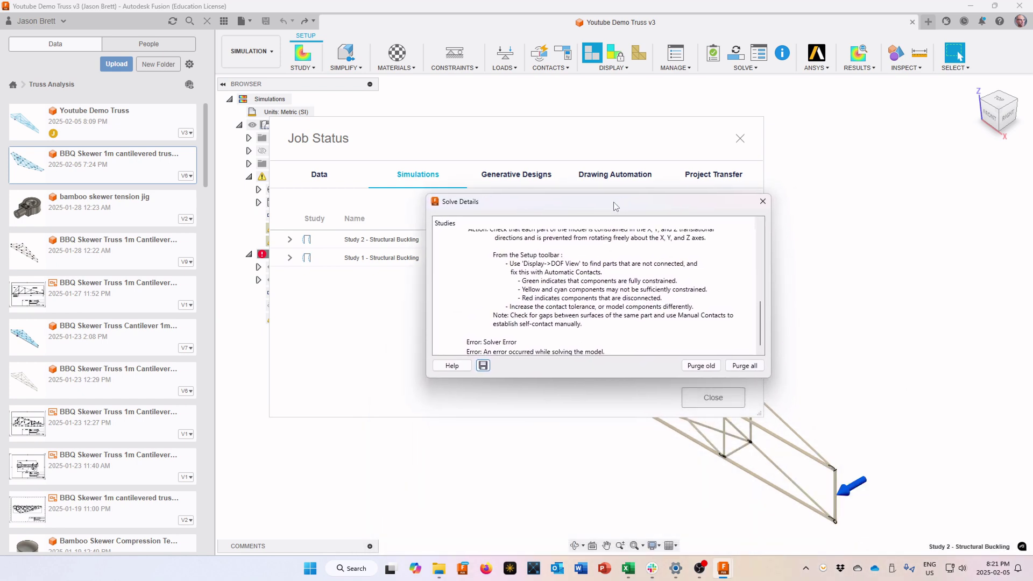
pyautogui.scroll(10, 585, 284)
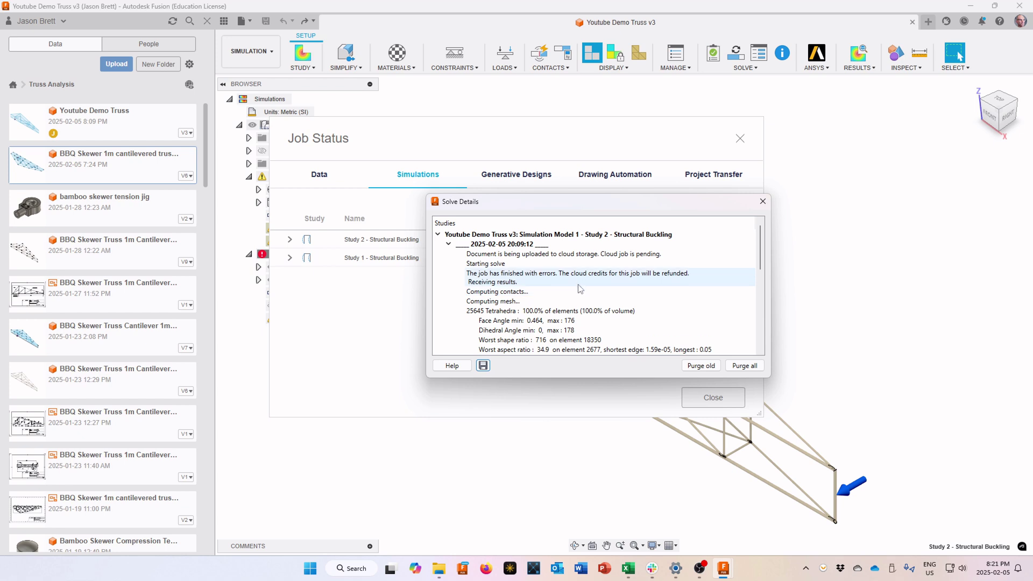
pyautogui.scroll(-5, 579, 288)
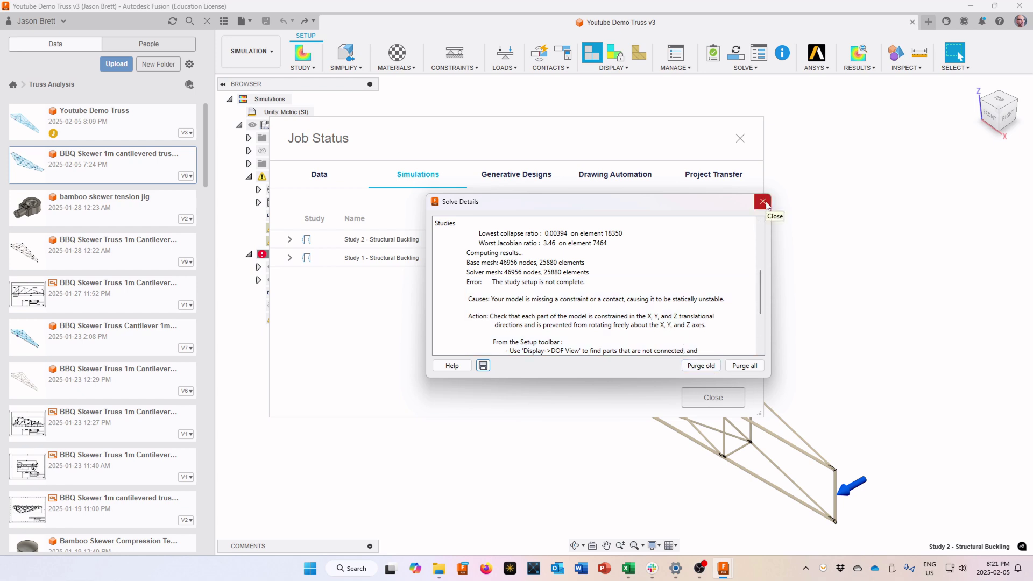
pyautogui.click(763, 202)
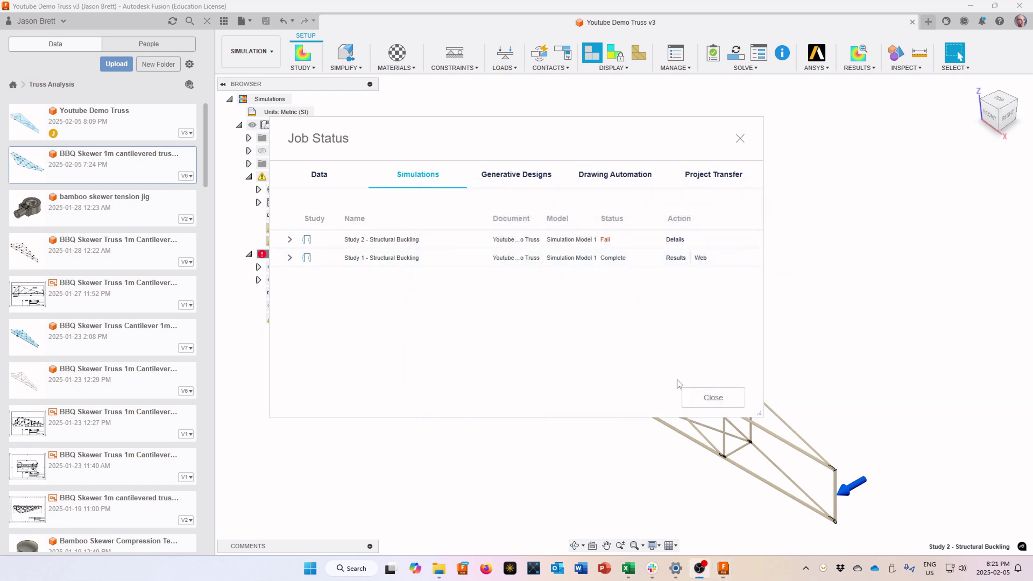
pyautogui.click(709, 398)
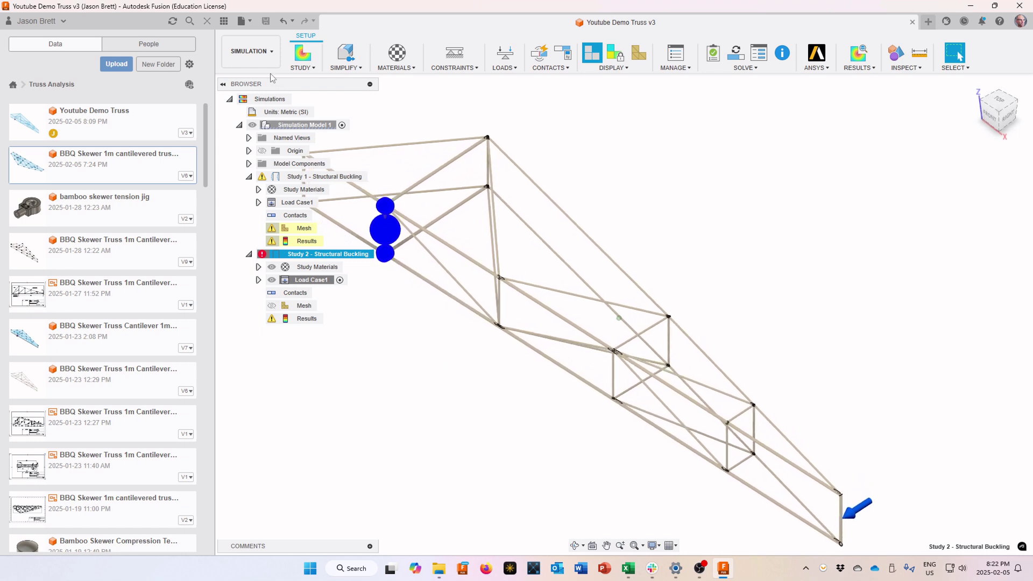
# Step: Return to the Design workspace and hide the truss body
pyautogui.click(260, 62)
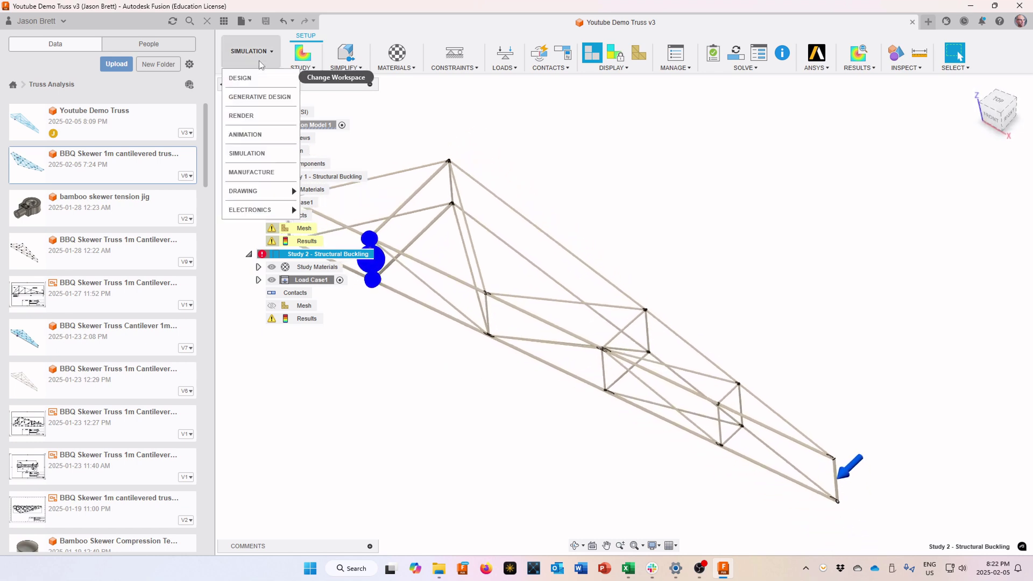
pyautogui.click(254, 76)
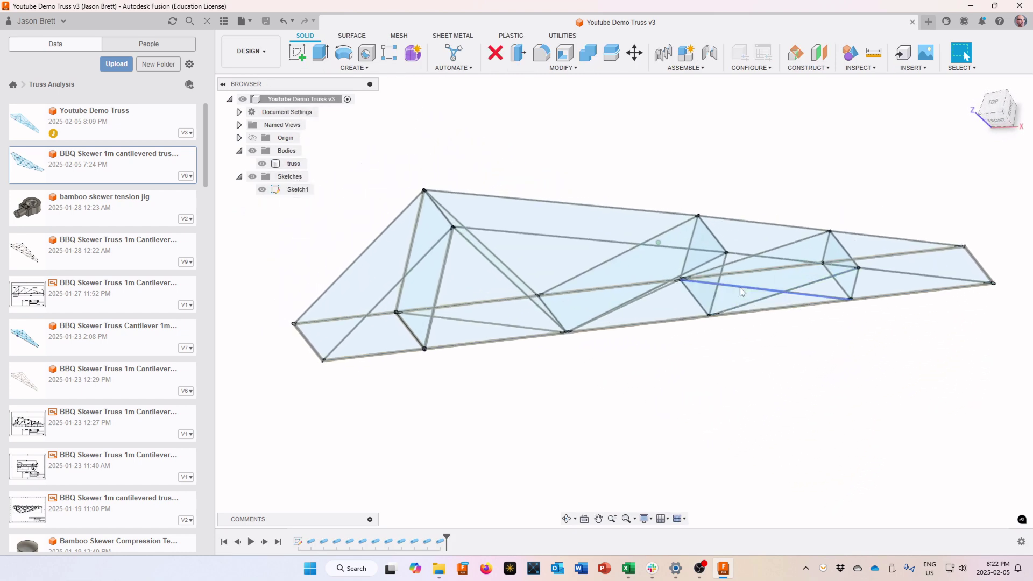
pyautogui.click(262, 164)
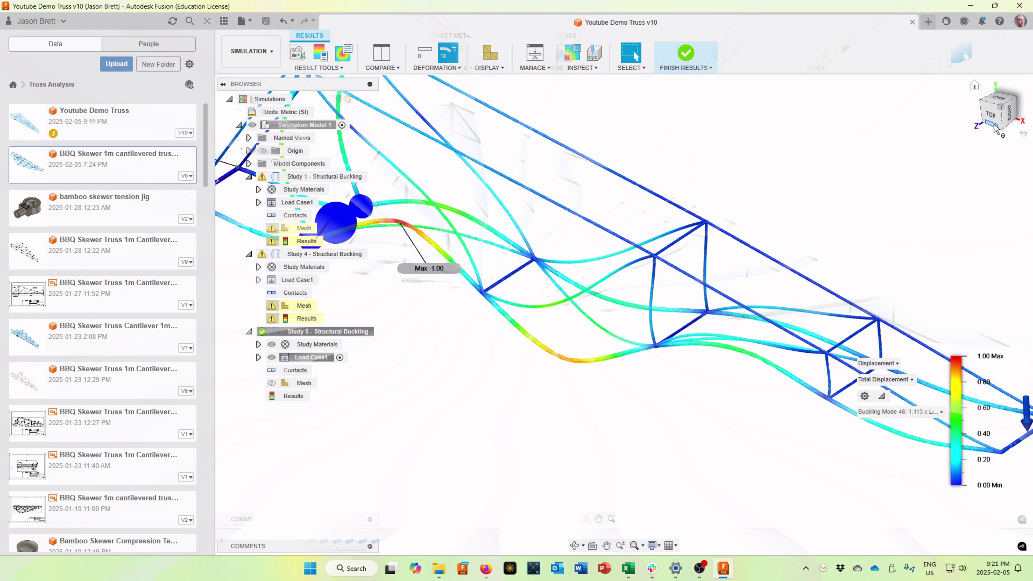
# Step: Examine the deformed shape of Buckling Mode 46 in Study 5 along the truss, in three-dimensional views and in side profile
pyautogui.scroll(5, 753, 352)
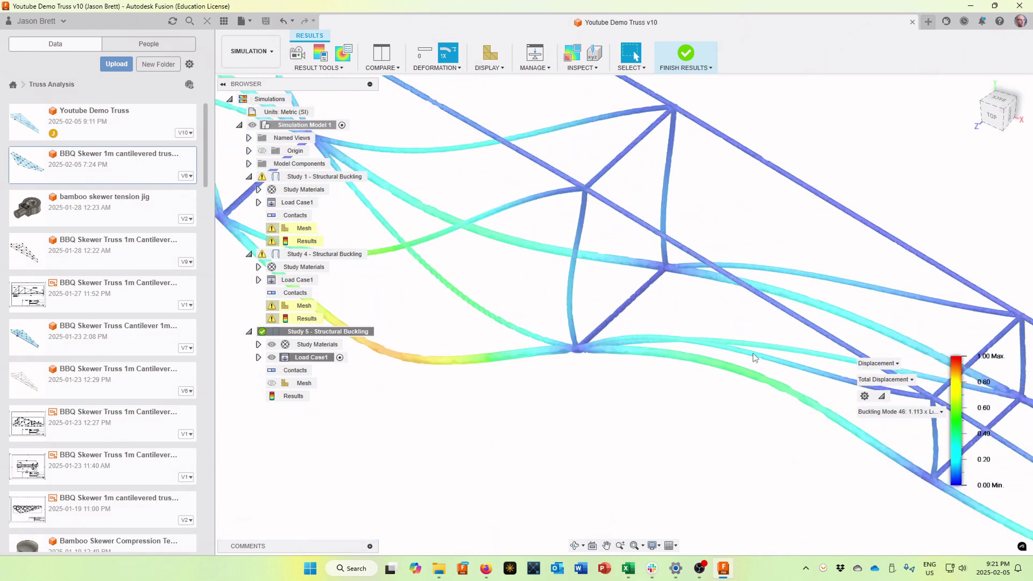
pyautogui.keyDown('shift'); pyautogui.moveTo(667, 339); pyautogui.dragTo(791, 273, button='middle'); pyautogui.keyUp('shift')
pyautogui.scroll(-3, 791, 273)
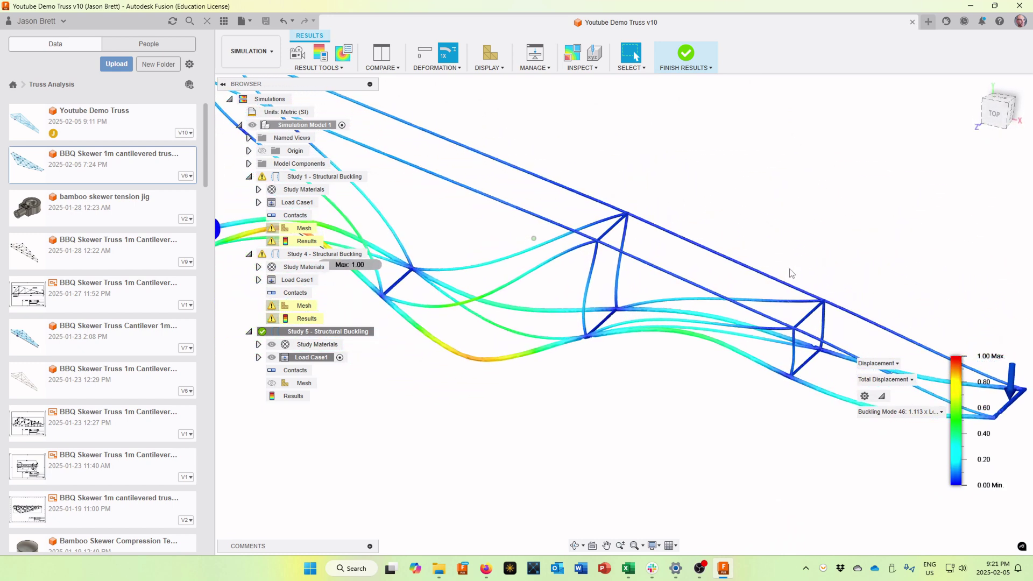
pyautogui.keyDown('shift'); pyautogui.moveTo(791, 274); pyautogui.dragTo(791, 274, button='middle'); pyautogui.keyUp('shift')
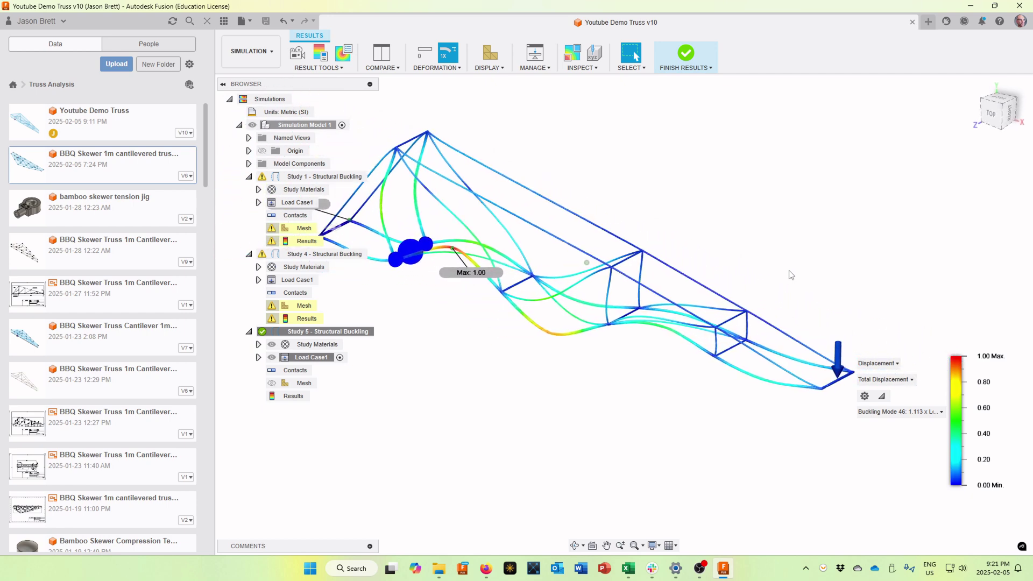
pyautogui.keyDown('shift'); pyautogui.moveTo(791, 275); pyautogui.dragTo(791, 275, button='middle'); pyautogui.keyUp('shift')
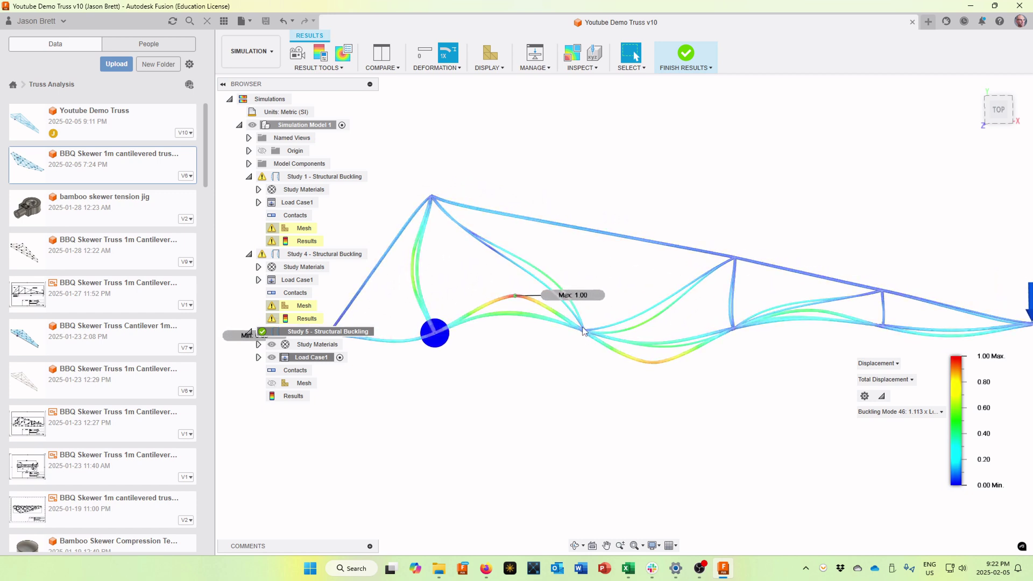
pyautogui.keyDown('shift'); pyautogui.moveTo(583, 327); pyautogui.dragTo(532, 322, button='middle'); pyautogui.keyUp('shift')
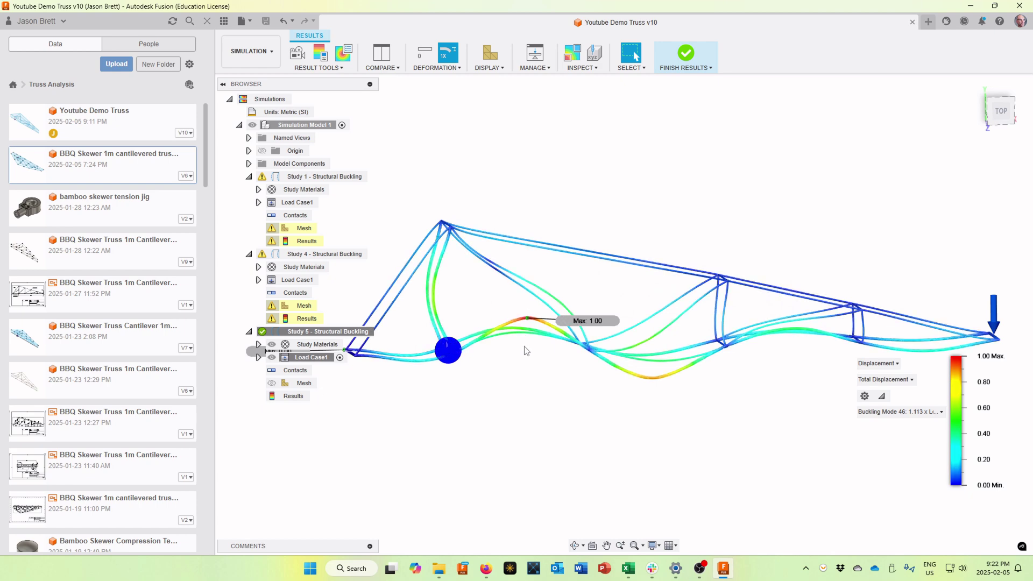
pyautogui.scroll(-3, 530, 296)
pyautogui.keyDown('shift'); pyautogui.moveTo(532, 298); pyautogui.dragTo(510, 306, button='middle'); pyautogui.keyUp('shift')
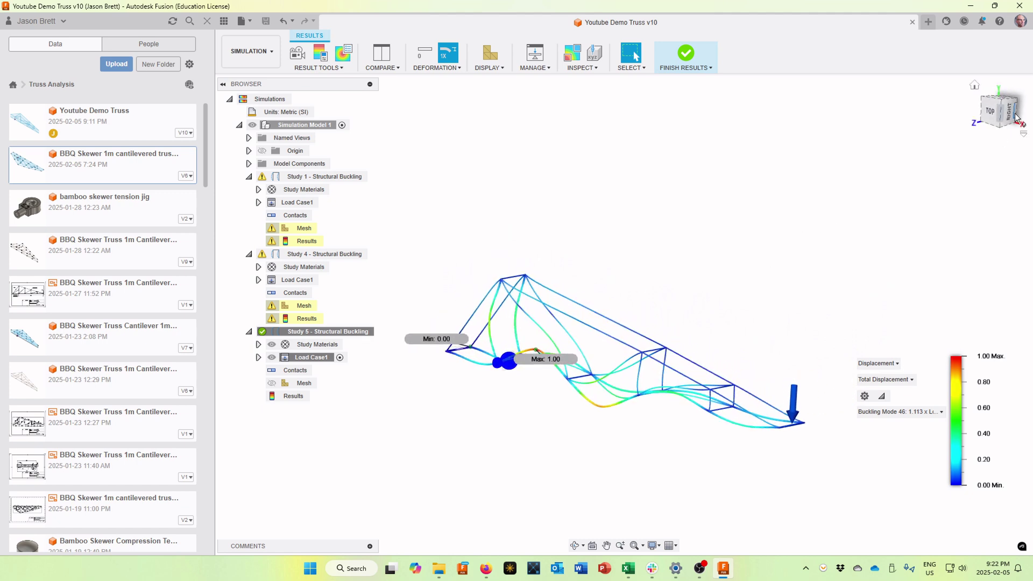
pyautogui.click(988, 118)
pyautogui.scroll(4, 542, 314)
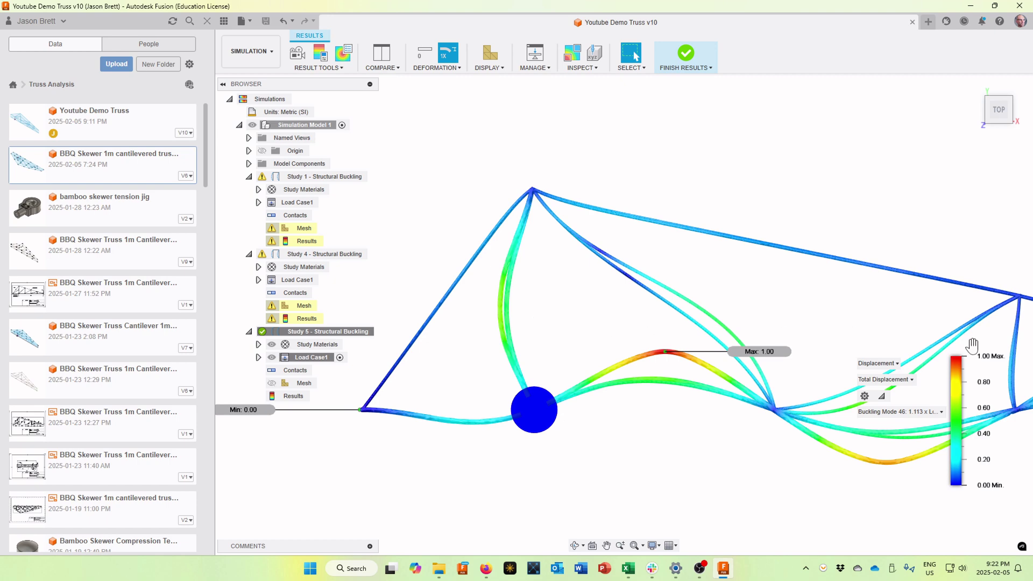
# Step: Display the Buckling Mode 51 result and examine how the lower chord members deform from several angles
pyautogui.click(932, 413)
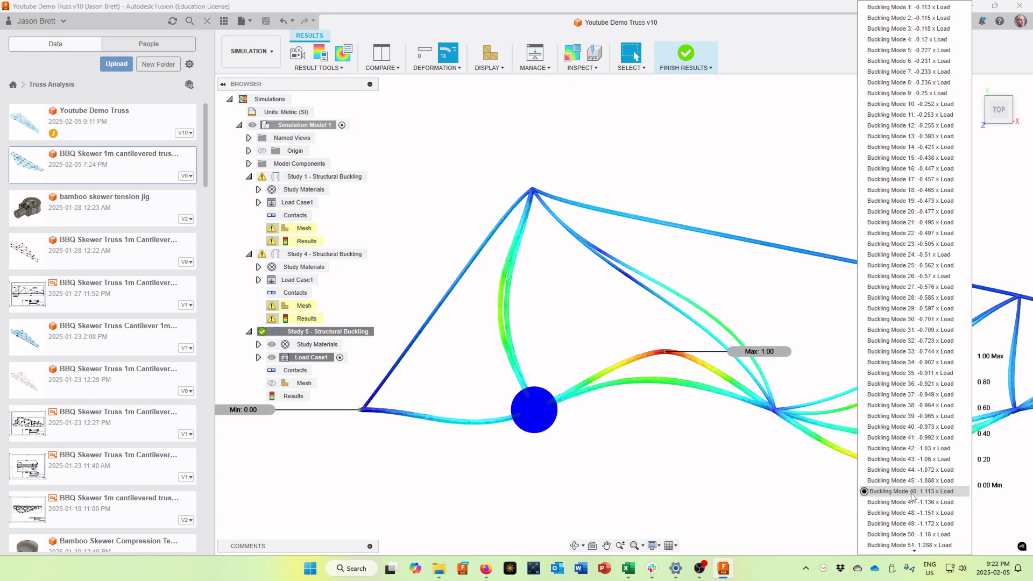
pyautogui.scroll(-1, 914, 504)
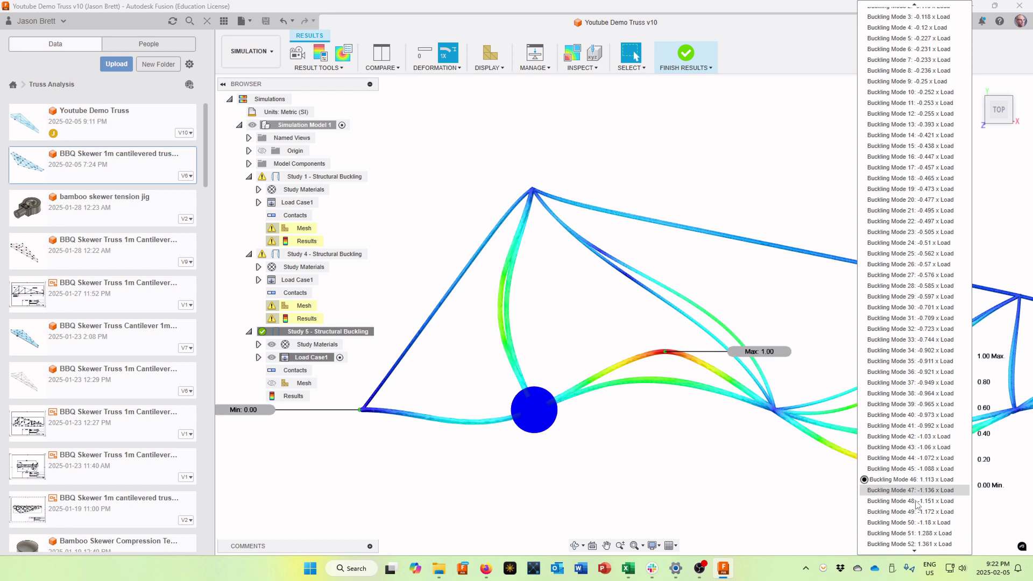
pyautogui.click(914, 533)
pyautogui.scroll(-5, 845, 476)
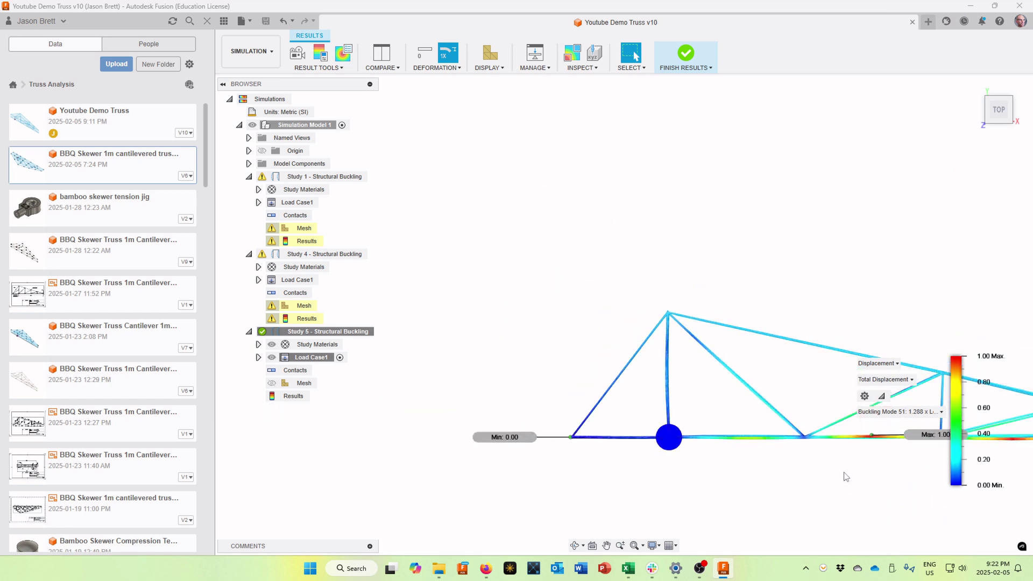
pyautogui.moveTo(852, 458); pyautogui.dragTo(774, 512, button='middle')
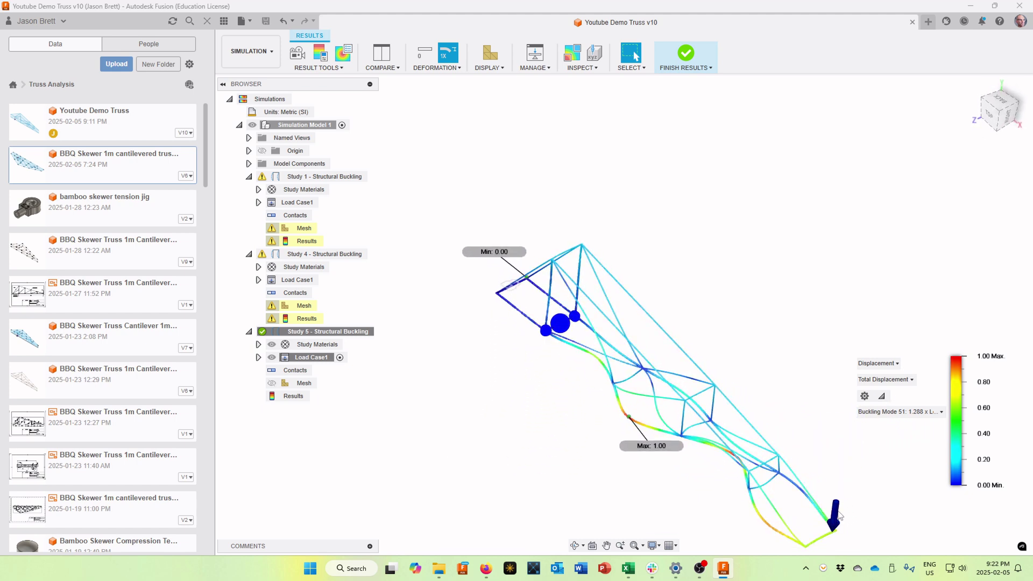
pyautogui.keyDown('shift'); pyautogui.moveTo(793, 508); pyautogui.dragTo(807, 290, button='middle'); pyautogui.keyUp('shift')
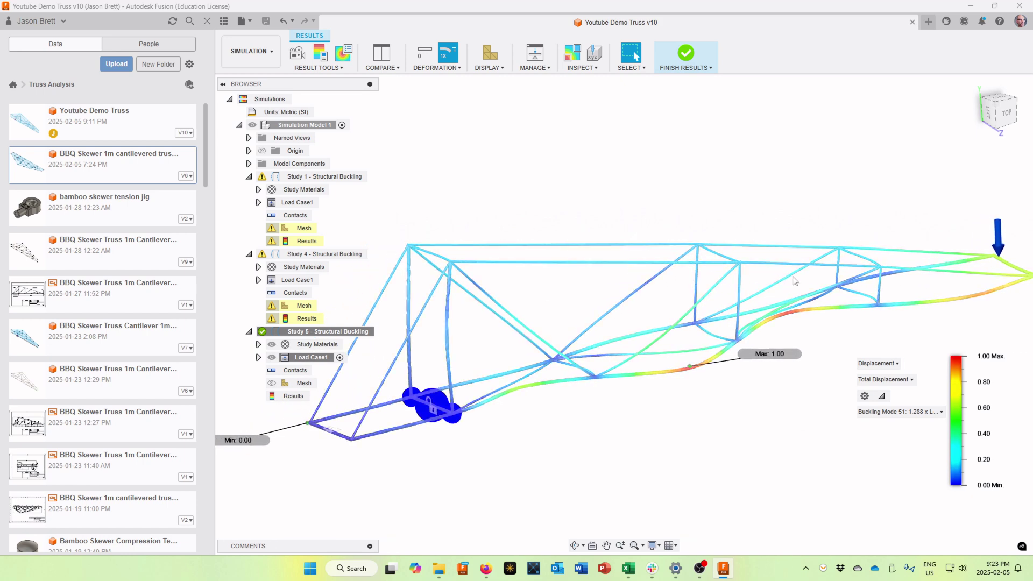
pyautogui.moveTo(903, 220); pyautogui.dragTo(904, 220, button='middle')
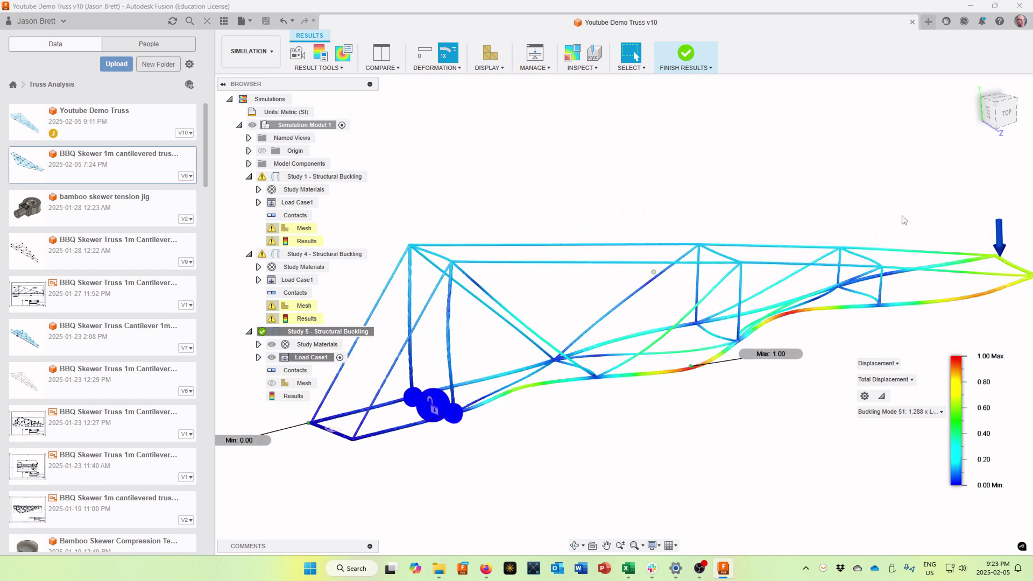
# Step: Close the buckling results and open the simulation model in the Simplify environment
pyautogui.click(689, 60)
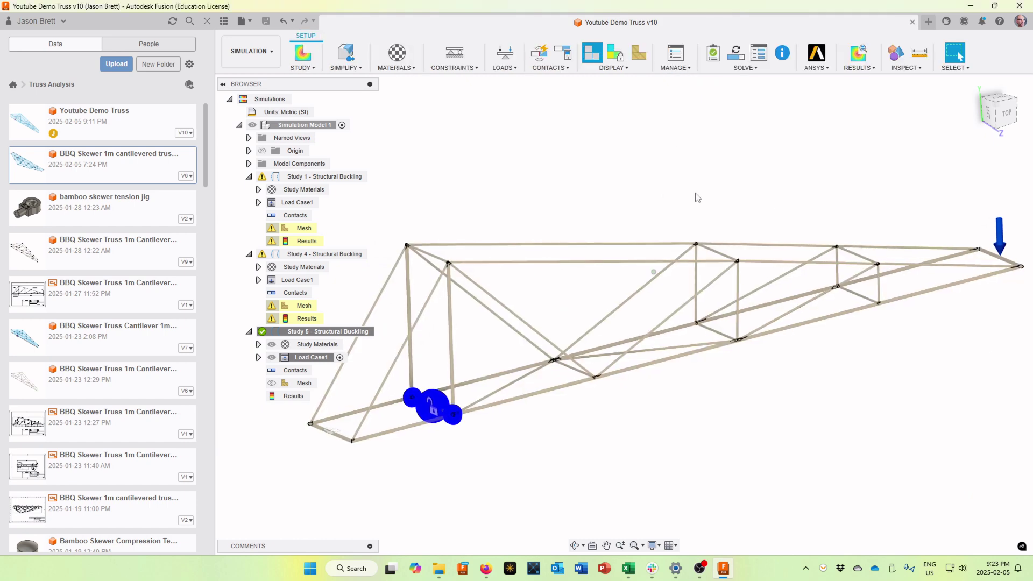
pyautogui.keyDown('shift'); pyautogui.moveTo(821, 299); pyautogui.dragTo(822, 299, button='middle'); pyautogui.keyUp('shift')
pyautogui.scroll(5, 843, 272)
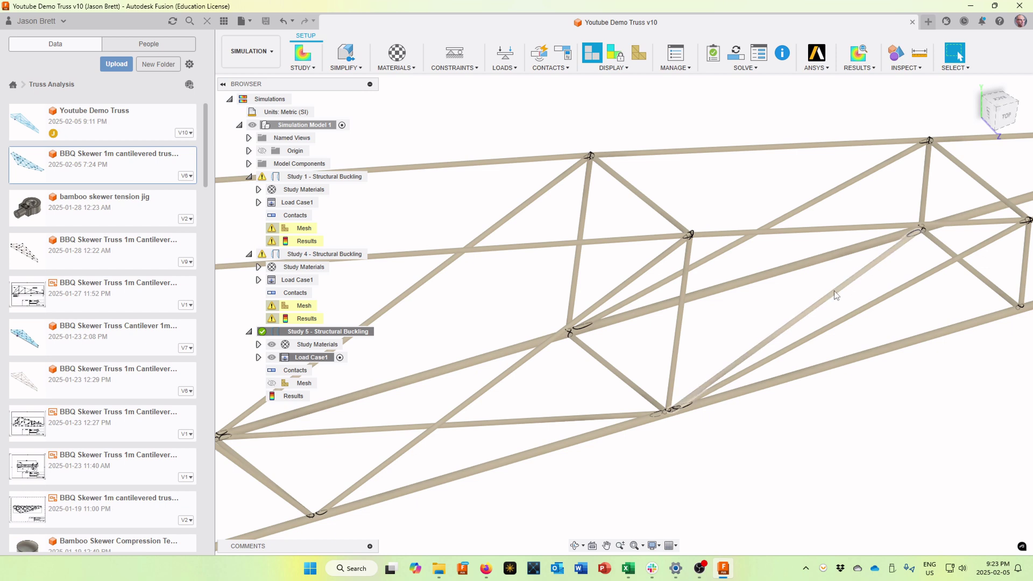
pyautogui.keyDown('shift'); pyautogui.moveTo(834, 291); pyautogui.dragTo(752, 180, button='middle'); pyautogui.keyUp('shift')
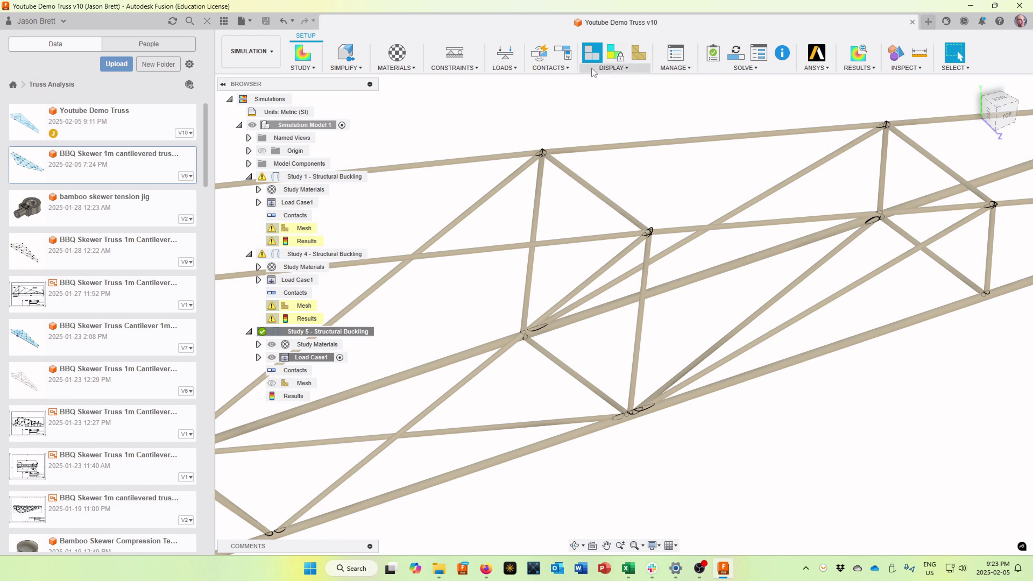
pyautogui.click(347, 69)
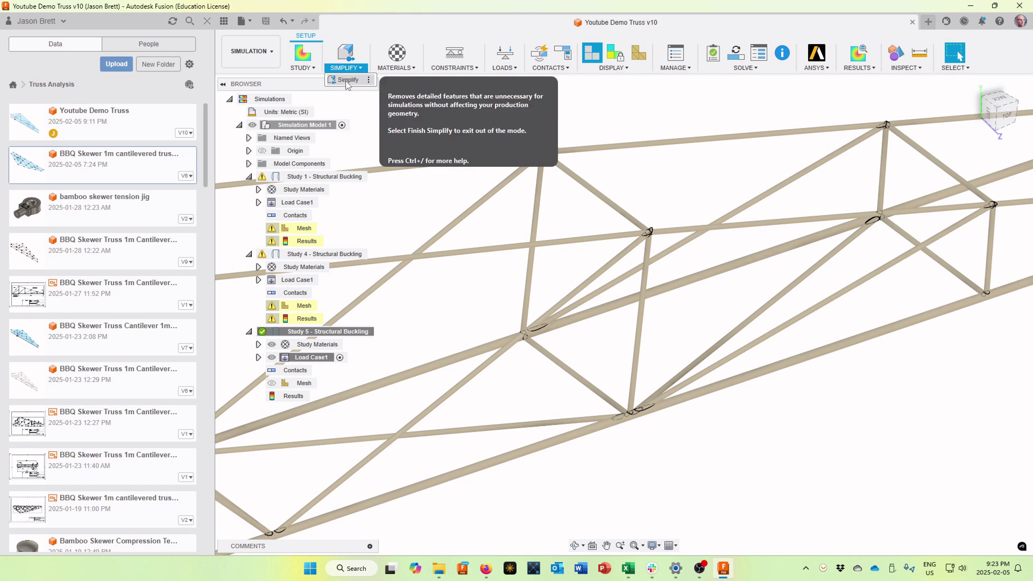
pyautogui.click(347, 81)
# Step: Fillet the edge where the slanted brace meets the lower chord with a constant 0.1 mm radius
pyautogui.keyDown('shift'); pyautogui.moveTo(777, 119); pyautogui.dragTo(896, 169, button='middle'); pyautogui.keyUp('shift')
pyautogui.scroll(10, 896, 170)
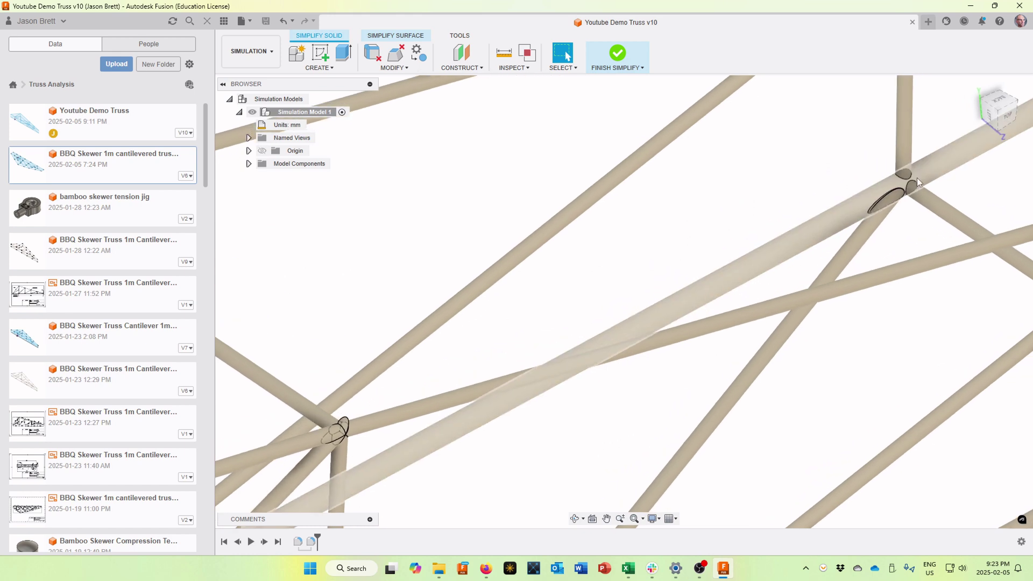
pyautogui.scroll(8, 921, 215)
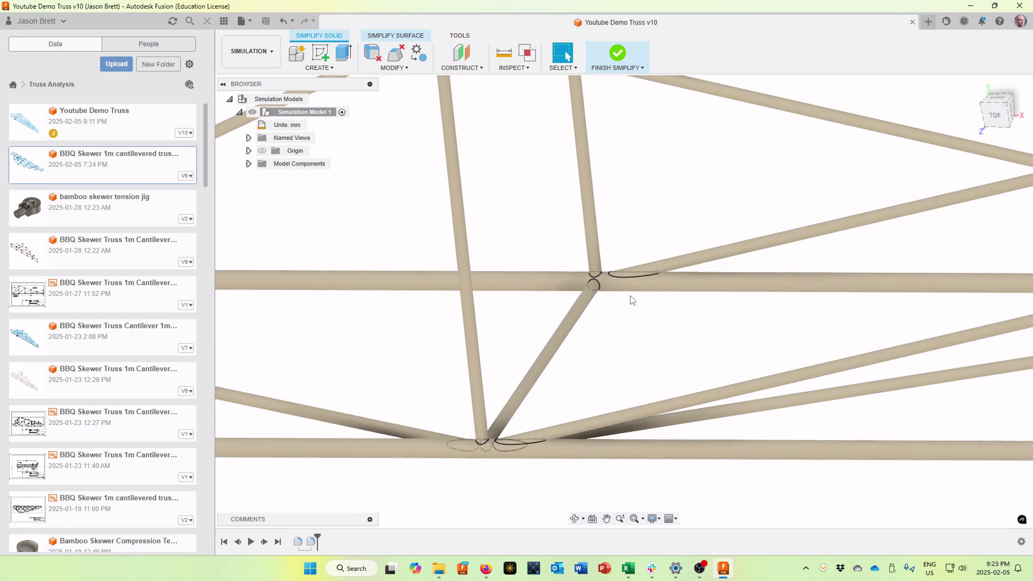
pyautogui.scroll(4, 650, 253)
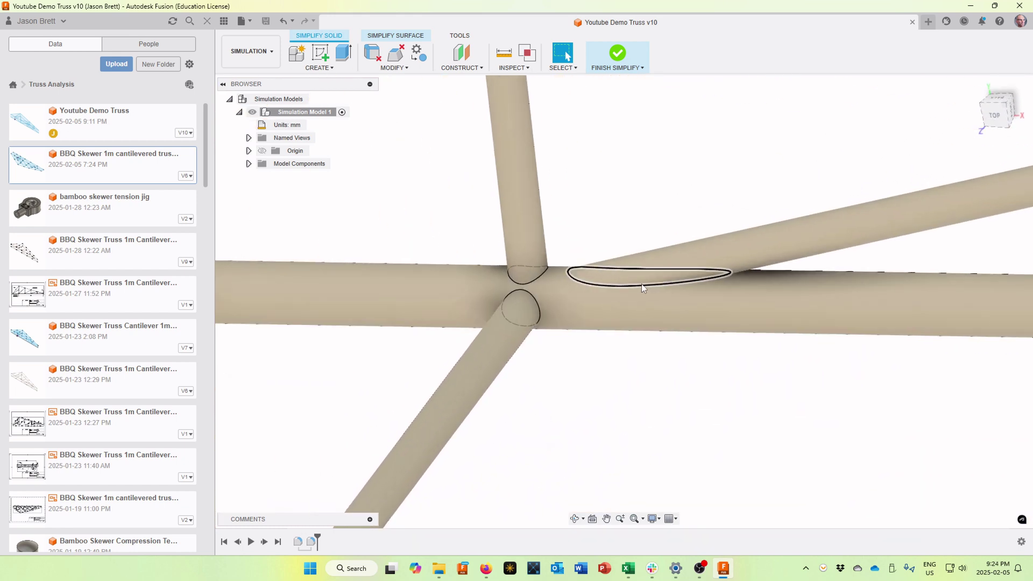
pyautogui.scroll(4, 641, 283)
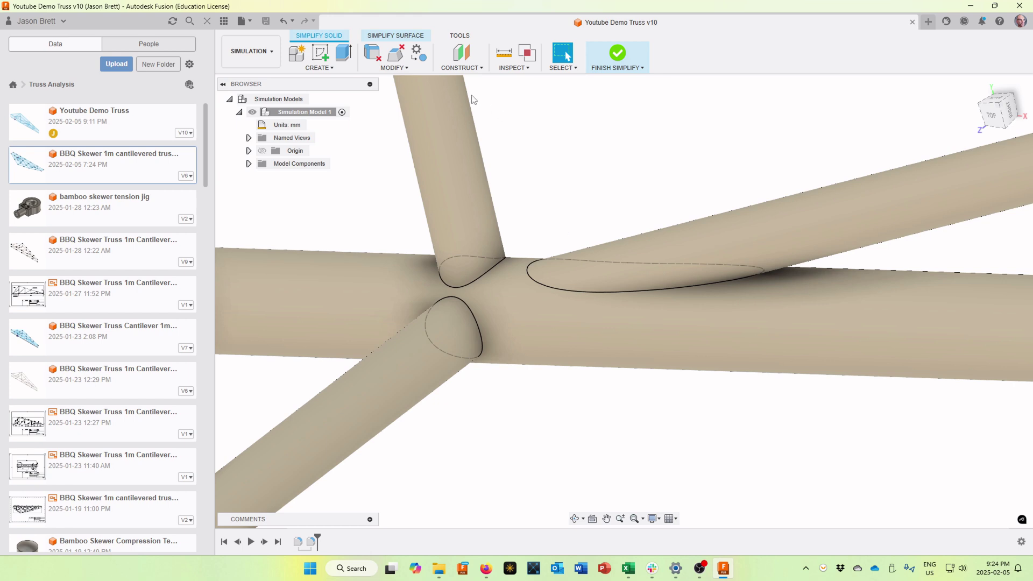
pyautogui.click(392, 67)
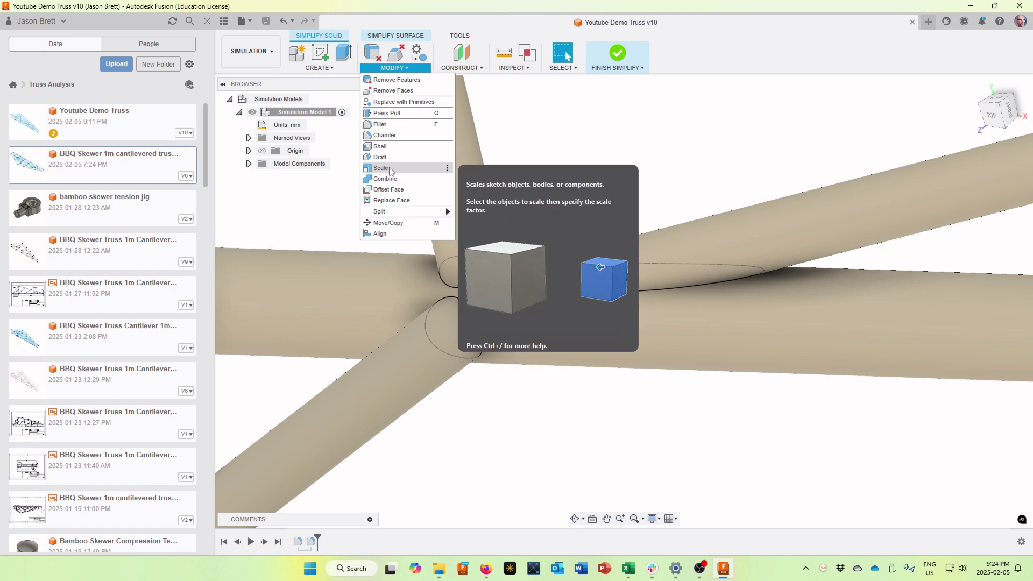
pyautogui.click(395, 124)
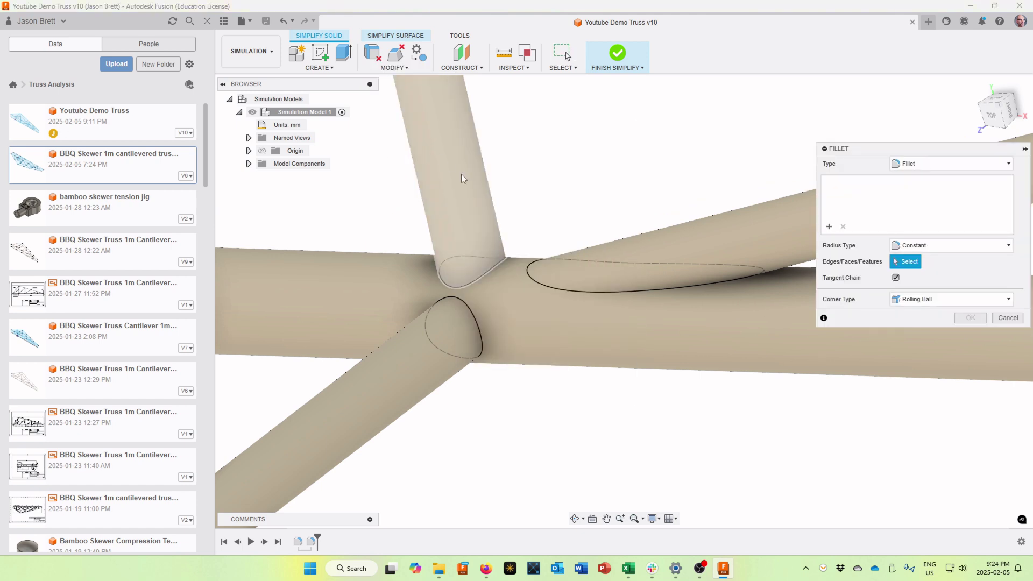
pyautogui.click(533, 280)
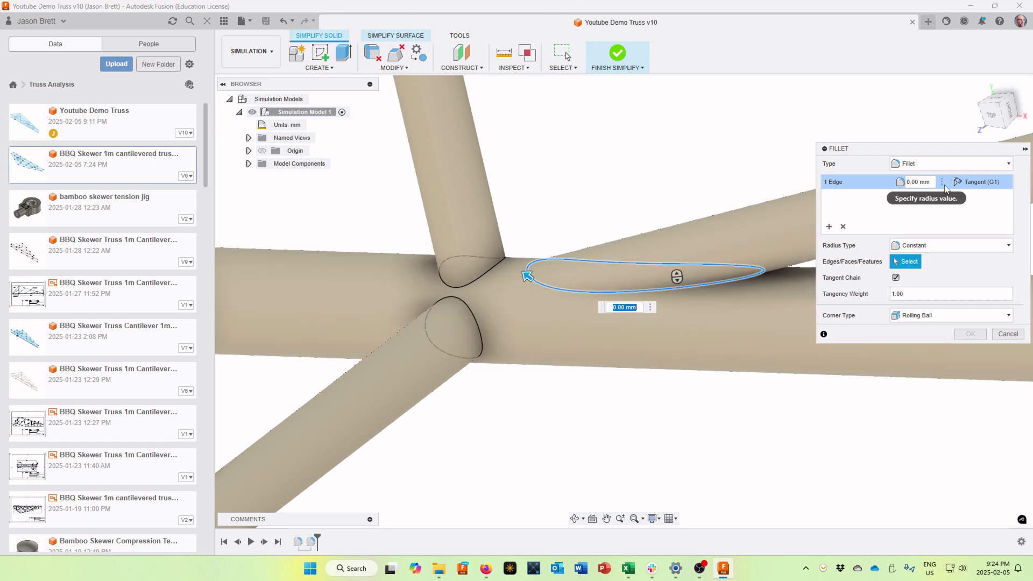
pyautogui.click(934, 181)
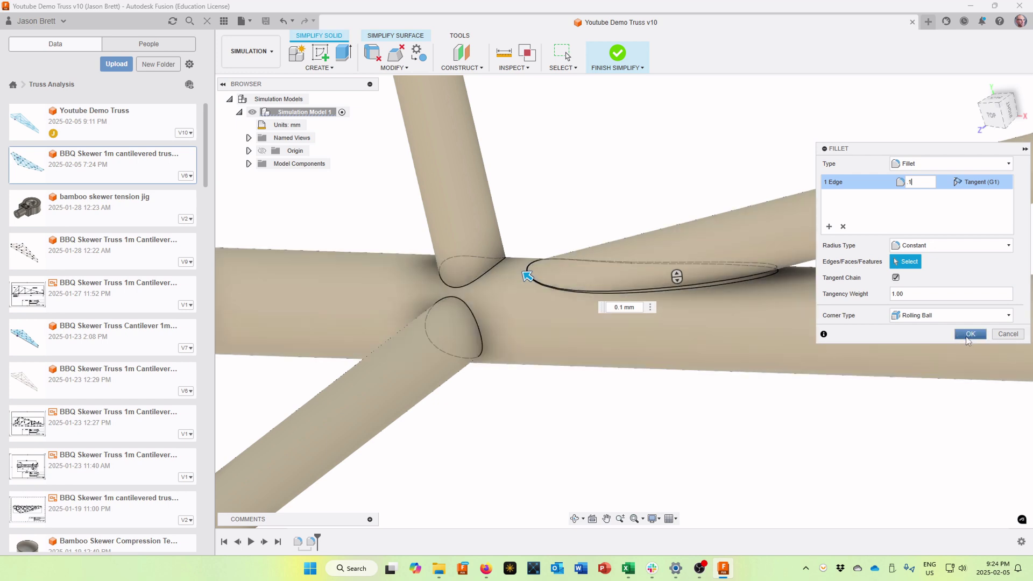
pyautogui.click(966, 337)
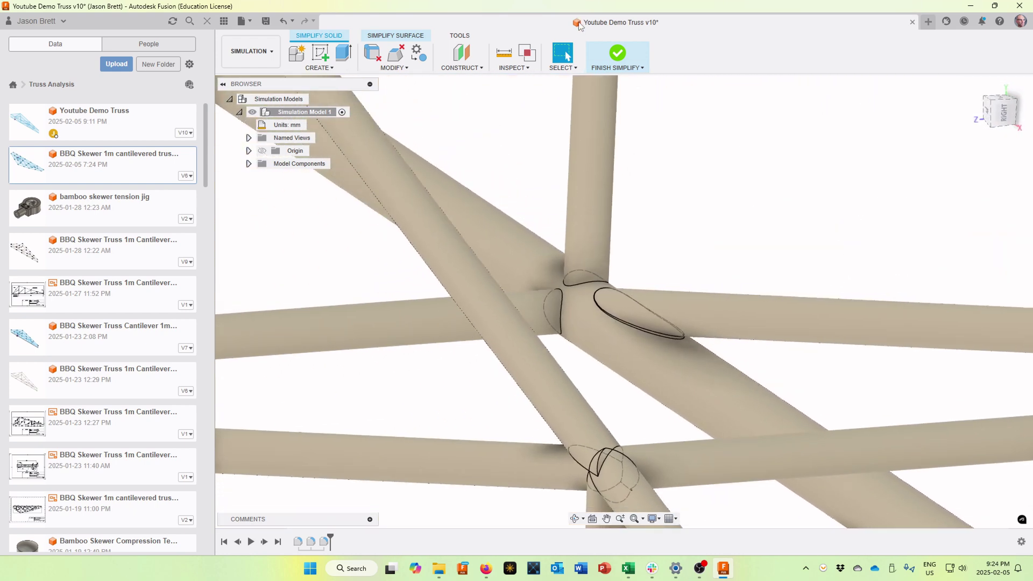
# Step: Finish simplifying the model and inspect the braced truss in the simulation setup
pyautogui.click(618, 54)
pyautogui.scroll(-10, 667, 262)
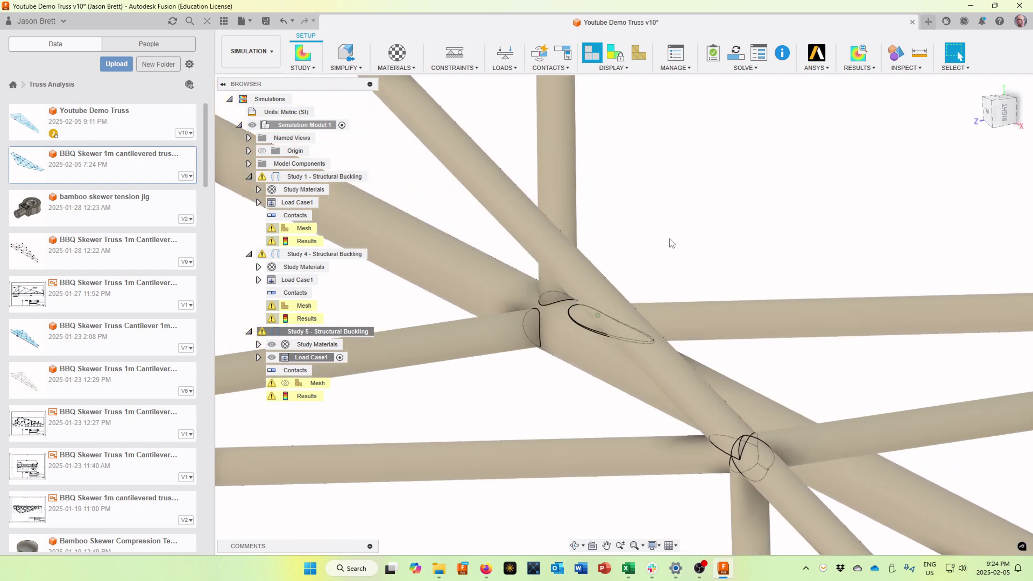
pyautogui.scroll(-6, 667, 262)
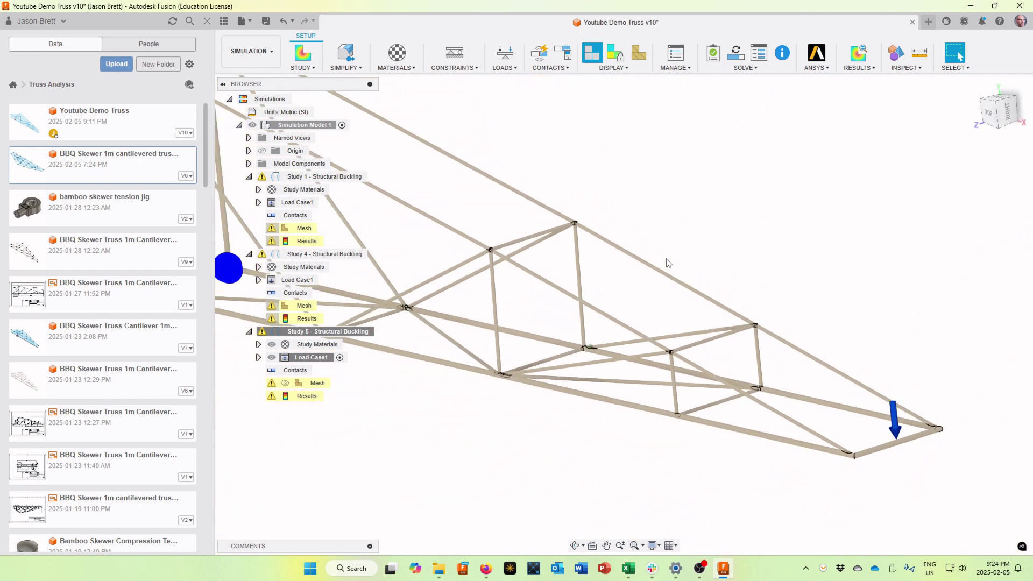
pyautogui.scroll(1, 666, 262)
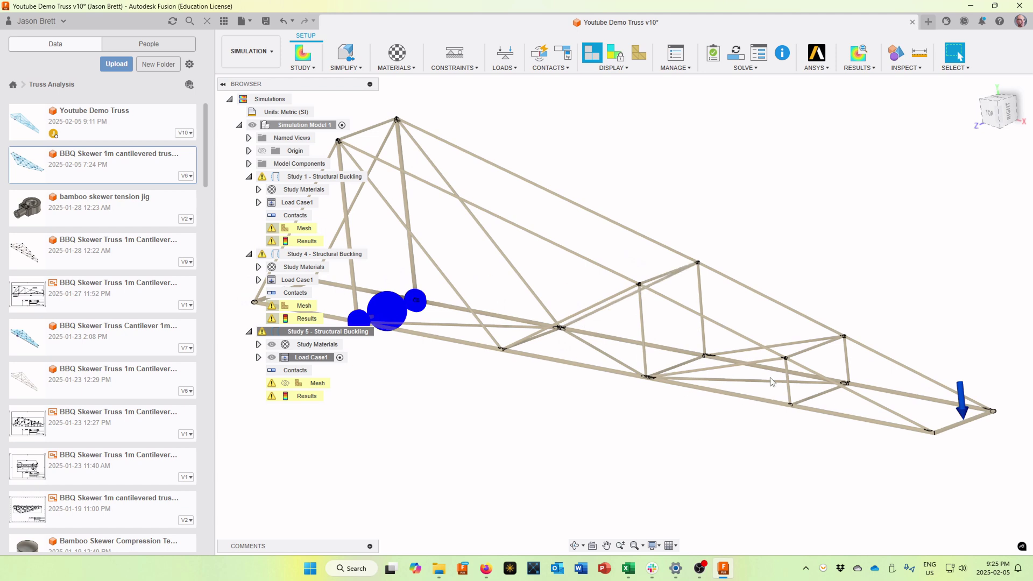
pyautogui.scroll(2, 823, 375)
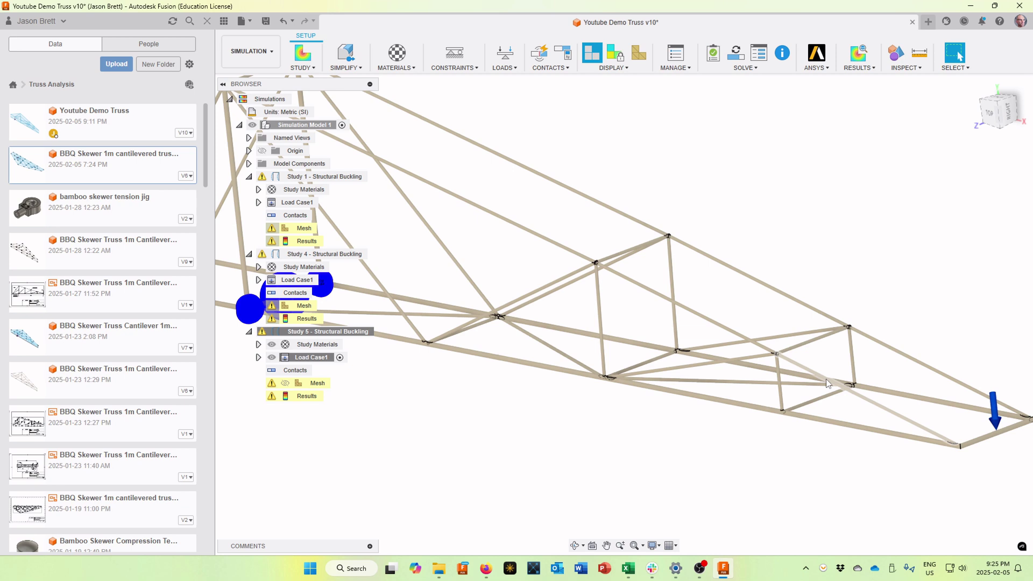
pyautogui.scroll(5, 826, 382)
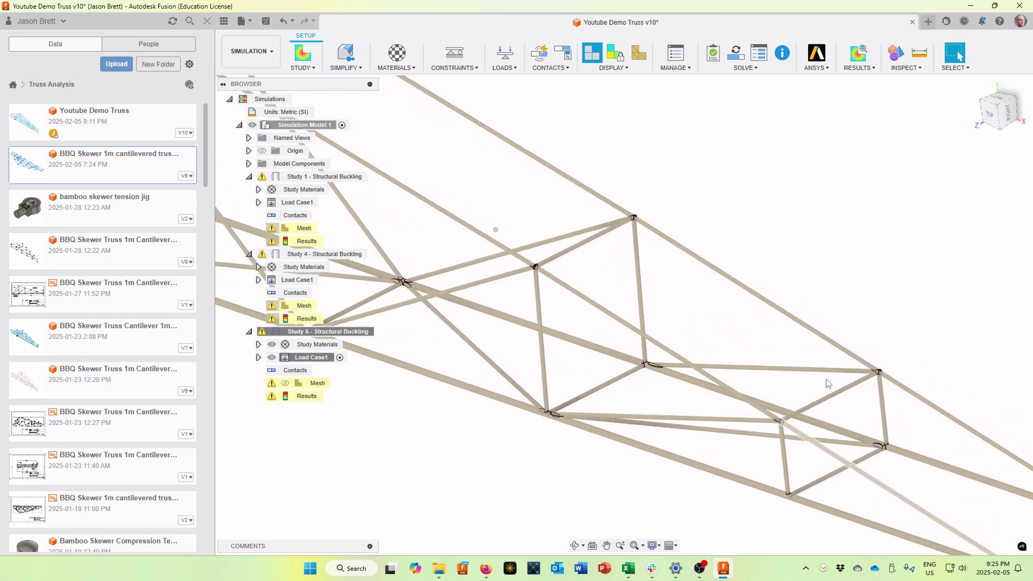
pyautogui.scroll(-8, 826, 383)
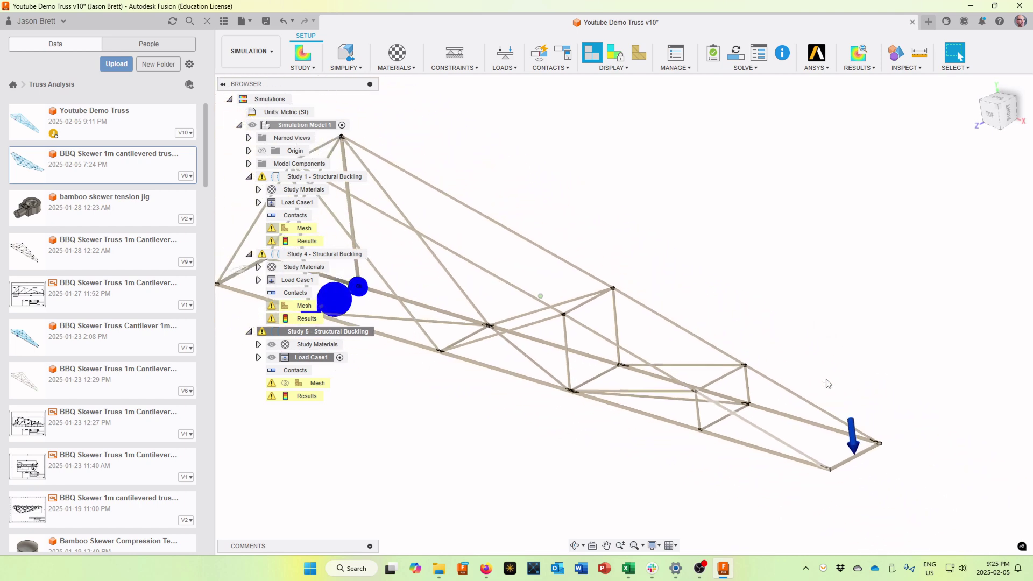
pyautogui.scroll(5, 827, 383)
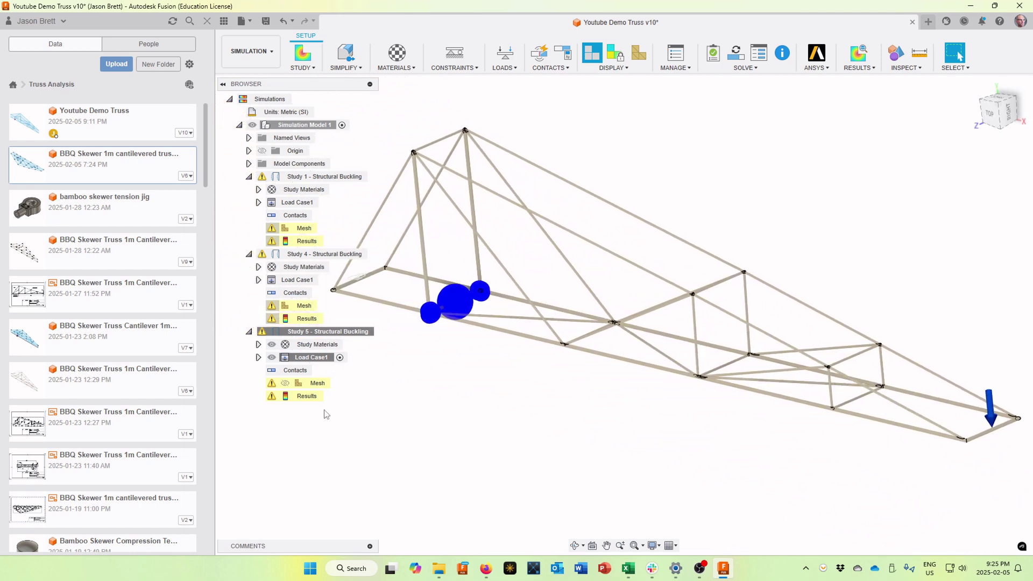
# Step: Save the truss document as a new version with the description User Saved
pyautogui.click(303, 398)
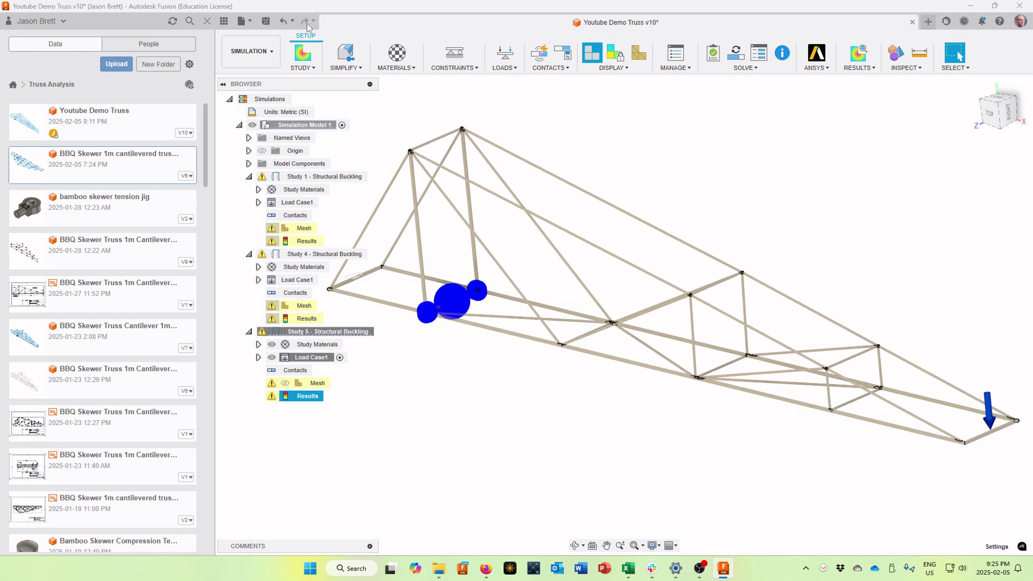
pyautogui.click(266, 21)
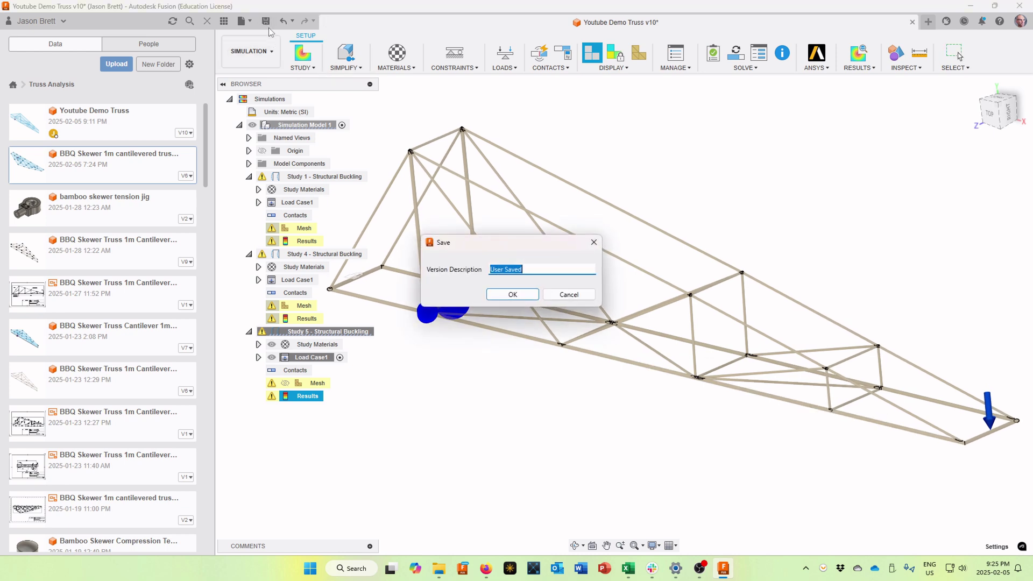
pyautogui.click(503, 297)
# Step: Switch to the Design workspace and bring the whole truss with its sketch into view
pyautogui.click(251, 52)
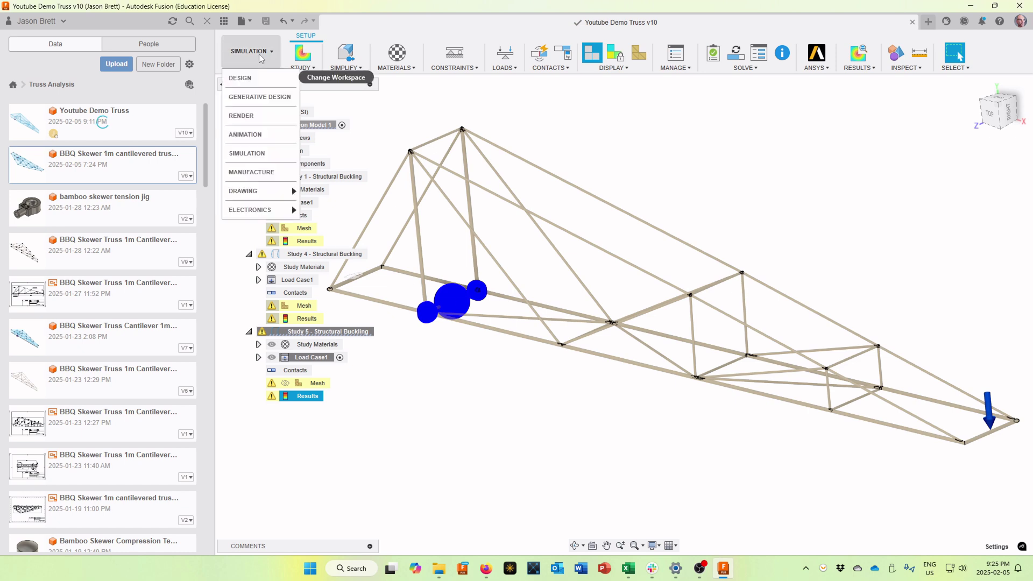
pyautogui.click(242, 86)
pyautogui.scroll(5, 835, 250)
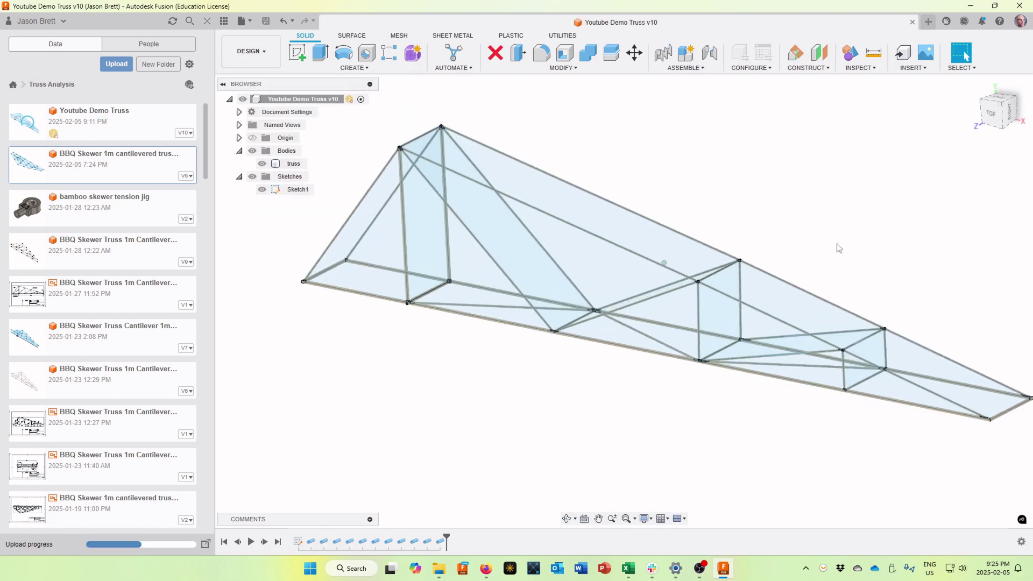
pyautogui.scroll(-3, 835, 250)
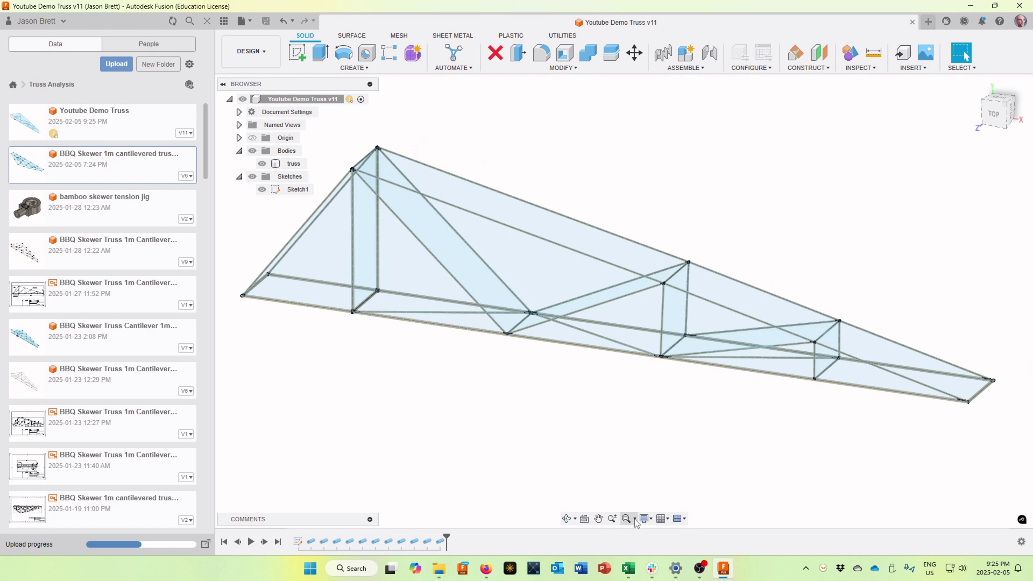